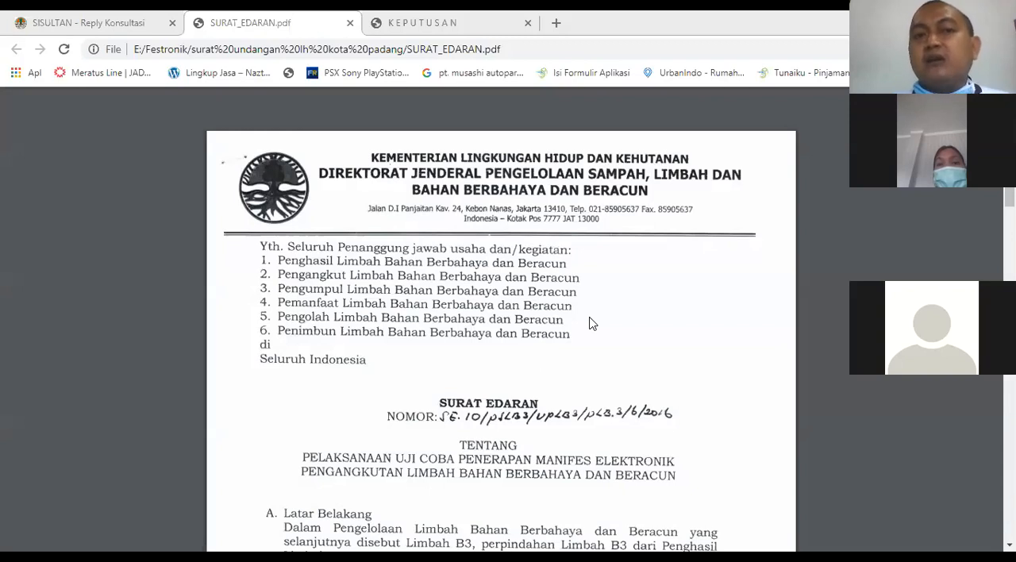
Examine the ministerial regulation on hazardous waste transport through to Pasal 24 on page 16.
click(401, 18)
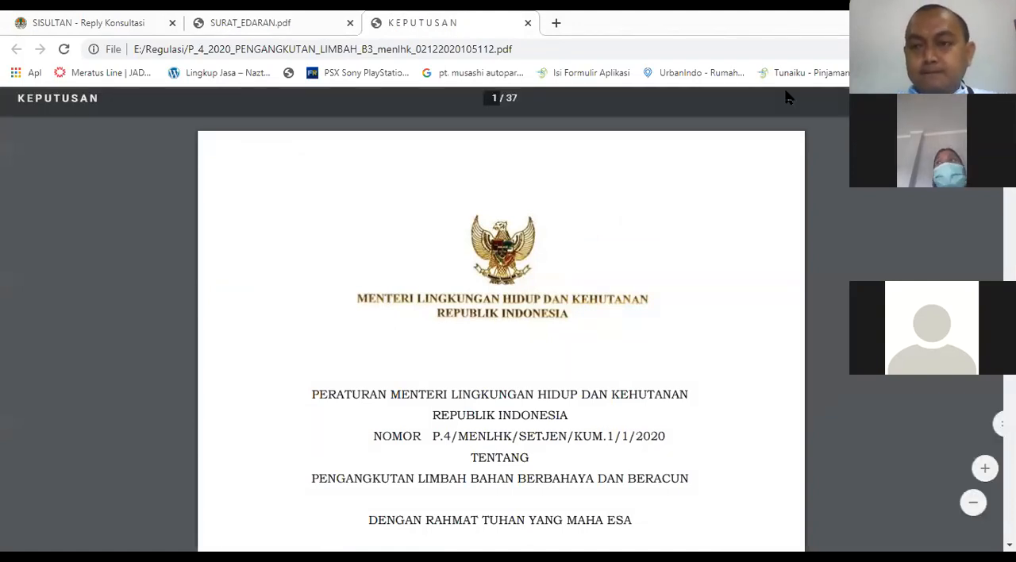
drag(1010, 107, 1010, 275)
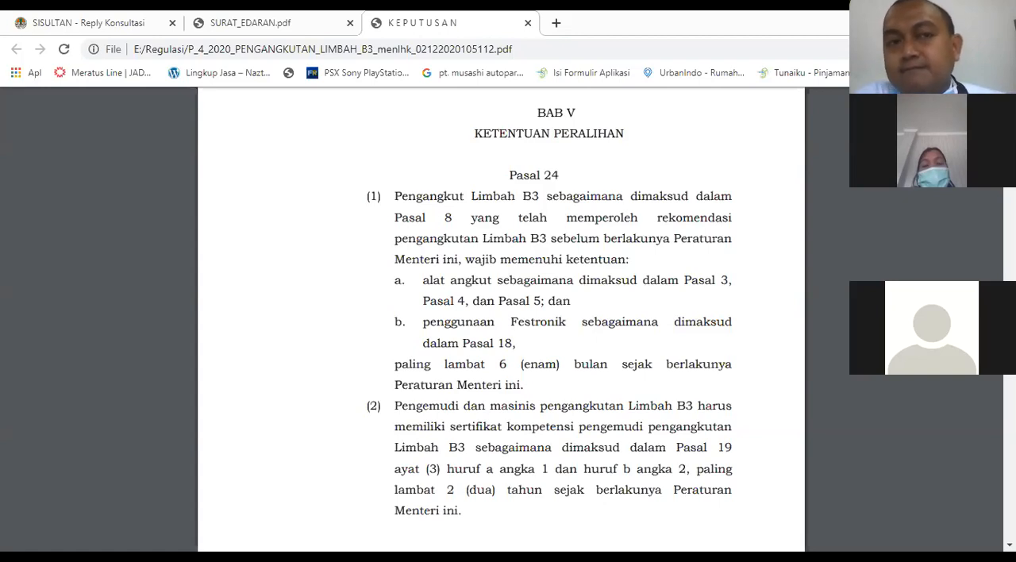
Open simpel.menlhk.go.id/2018 in a separate browser tab and dismiss the Festronik consultation announcement.
click(557, 24)
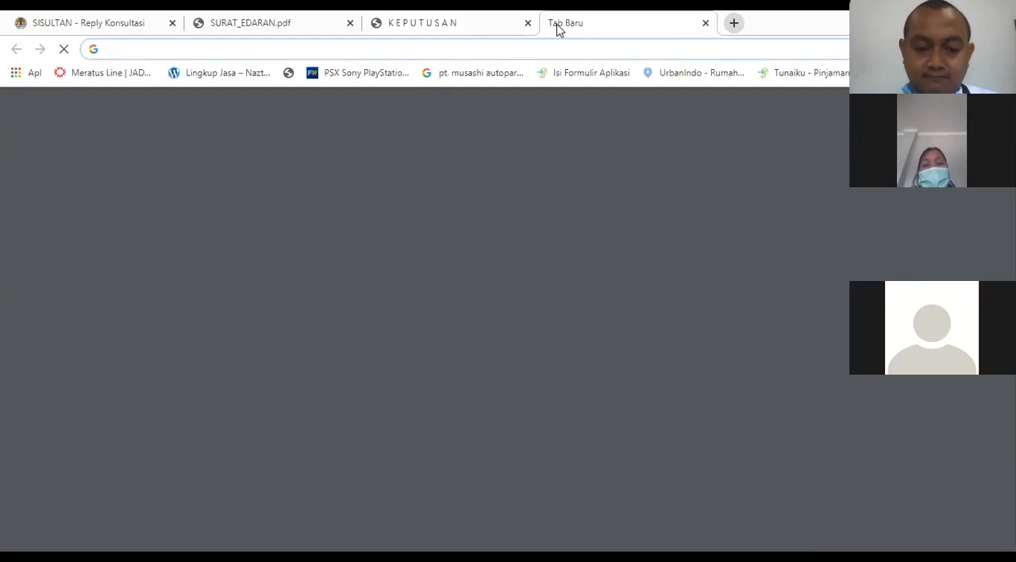
text(sim)
key(Return)
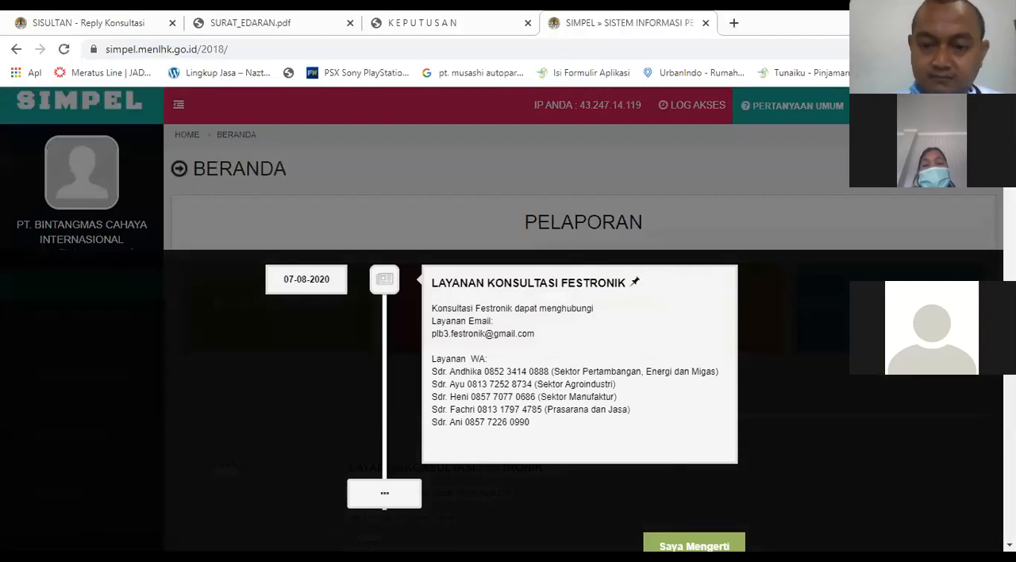
click(694, 544)
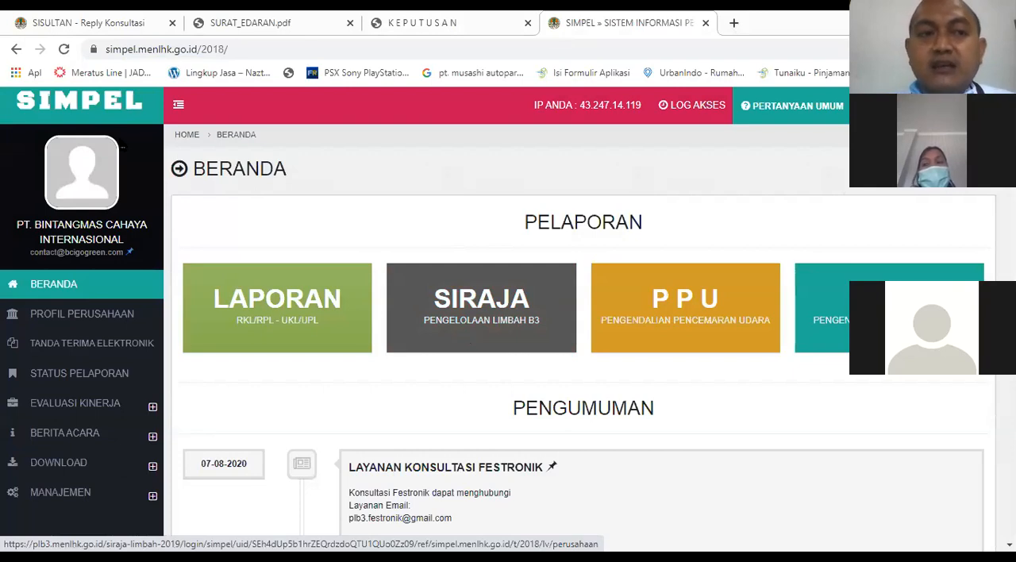
Search Google for "siraja limbah 2020" in another tab and open the SIRAJA 2020 login page from the results.
click(735, 26)
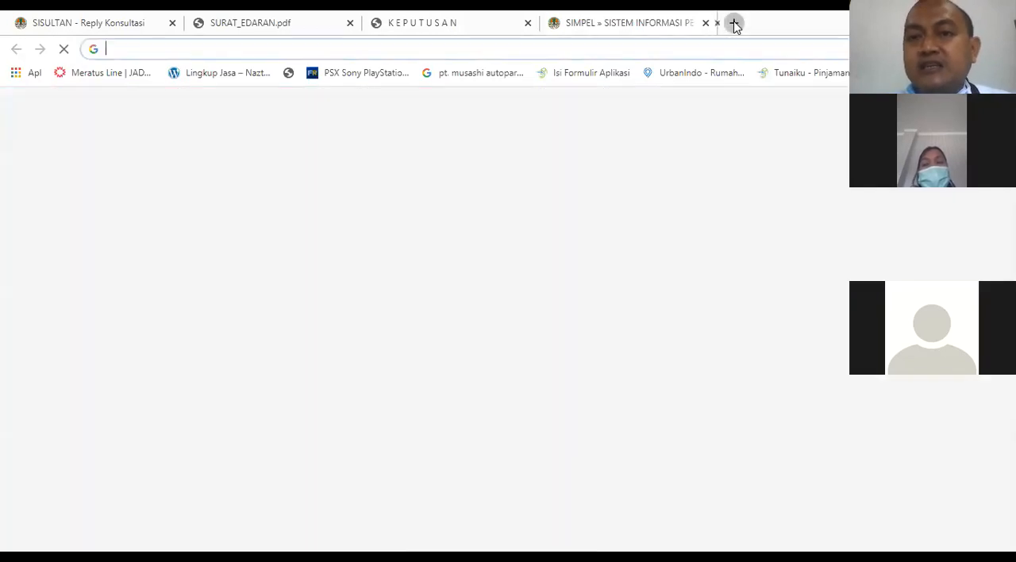
text(sim)
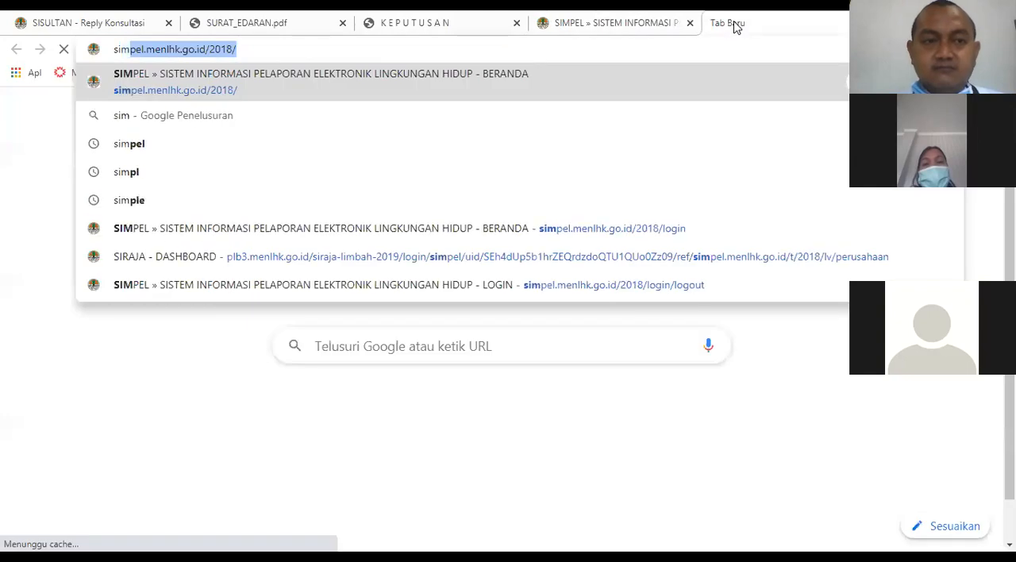
key(BackSpace)
key(BackSpace)
key(BackSpace)
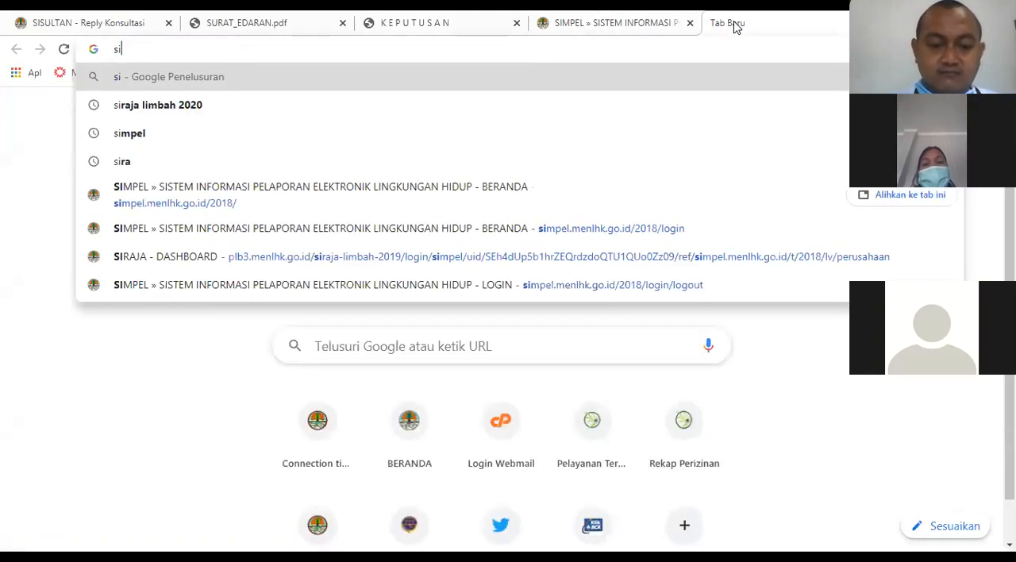
text(i)
key(Return)
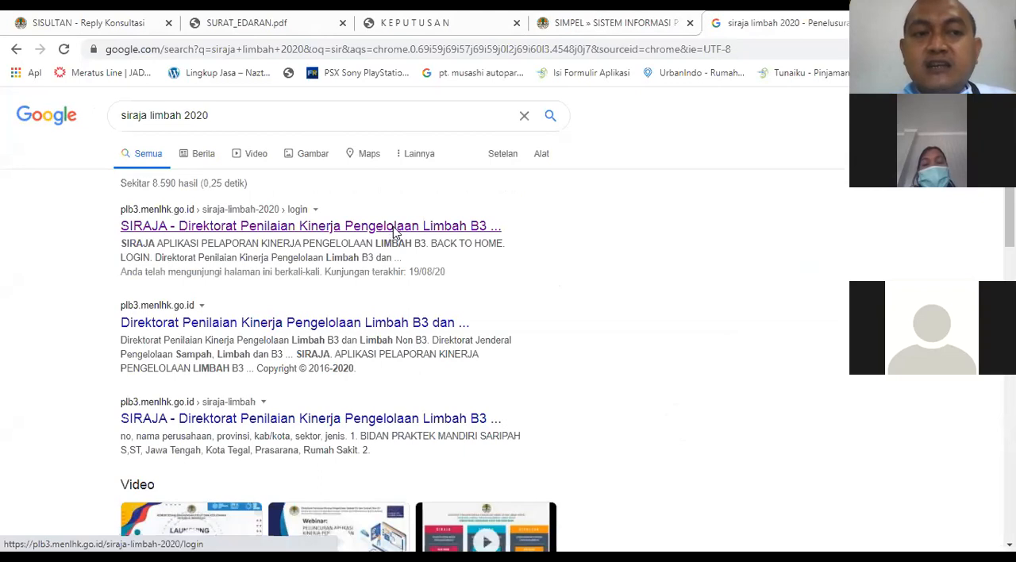
click(395, 230)
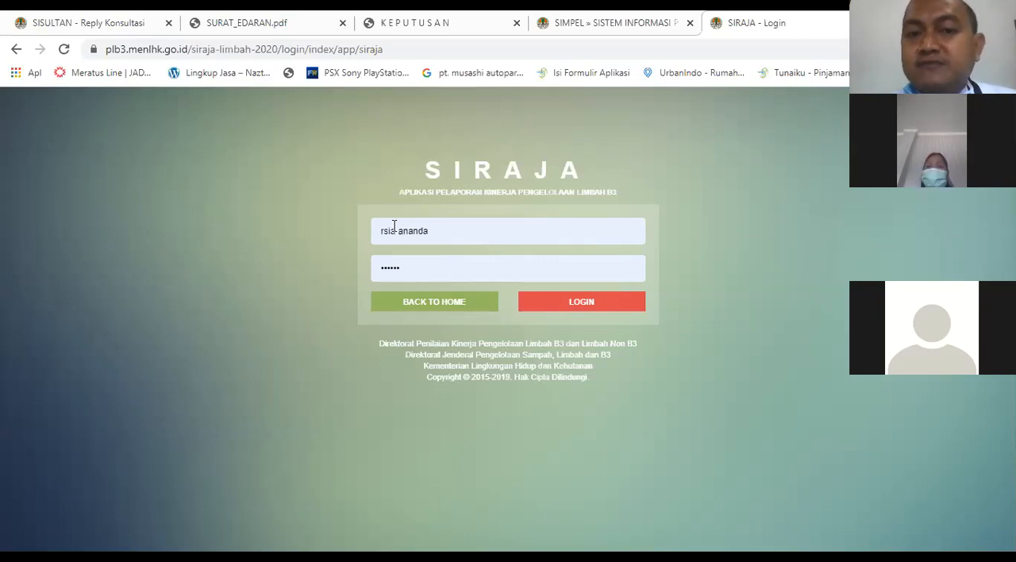
Clear the prefilled username and password from the SIRAJA login form.
click(393, 226)
key(ctrl+a)
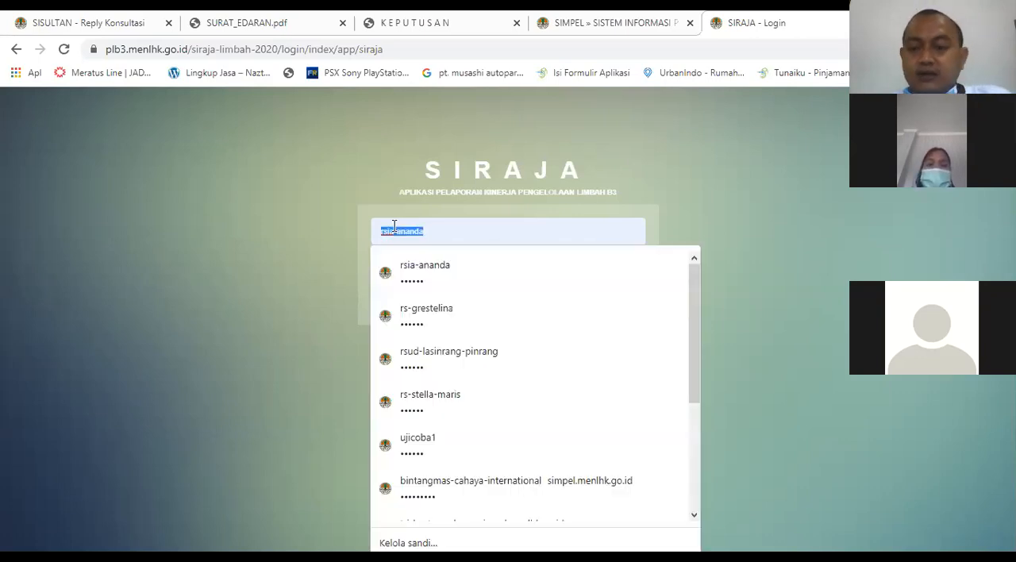
key(BackSpace)
click(253, 268)
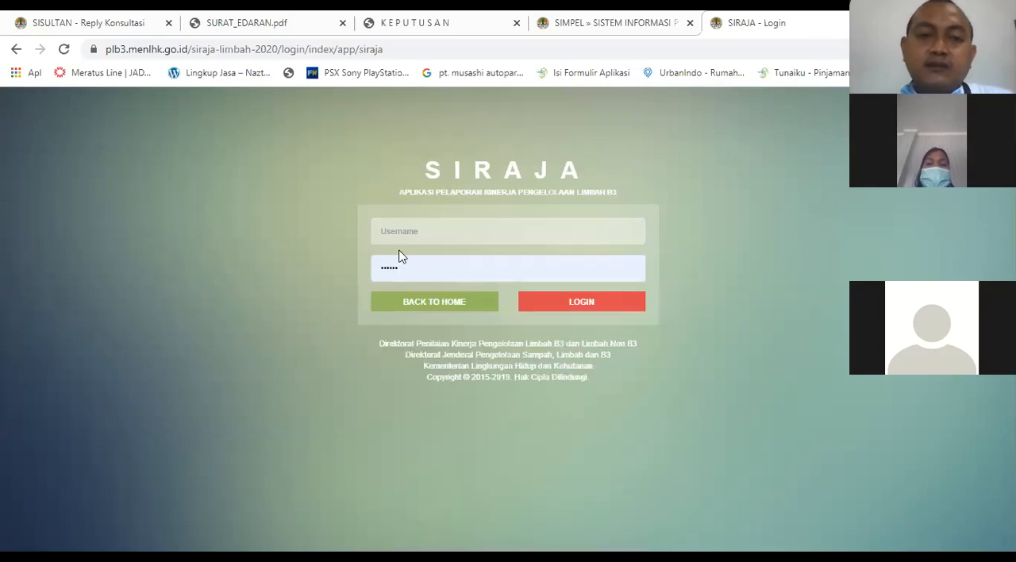
click(401, 267)
key(ctrl+a)
key(BackSpace)
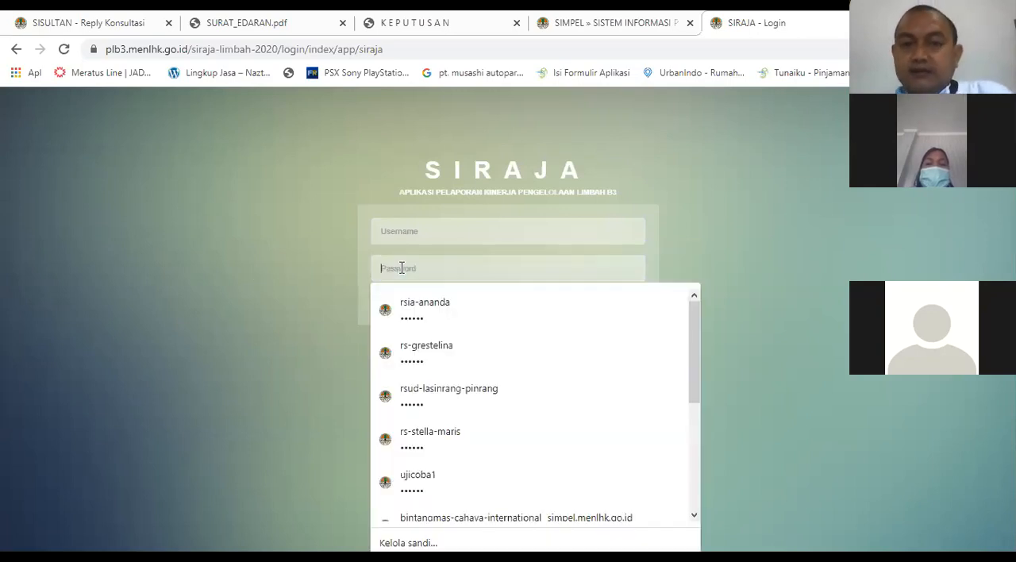
click(266, 271)
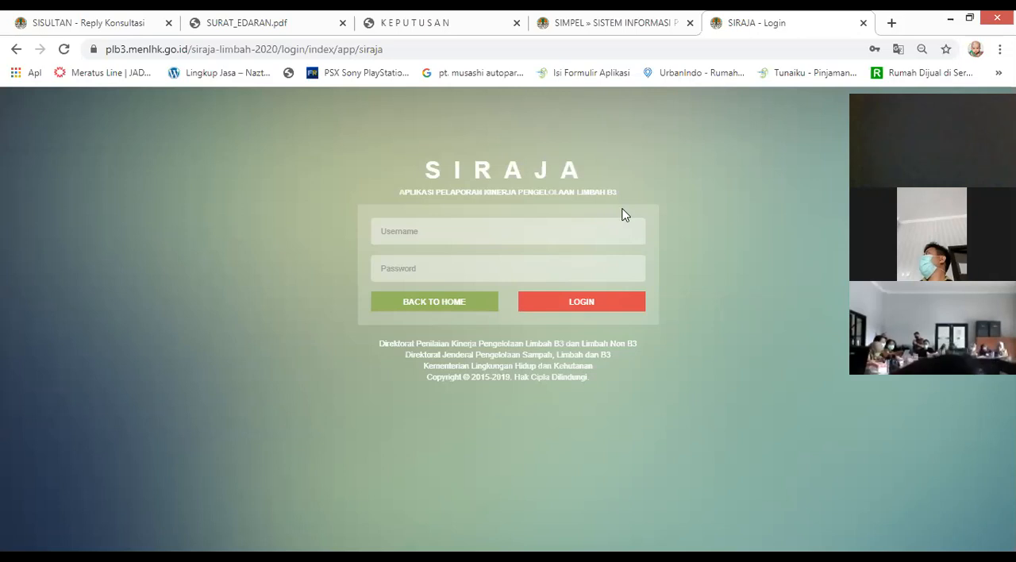
Close the separate SIRAJA login page, open SIRAJA from SIMPEL in its 2020 version and dismiss the notification.
click(597, 19)
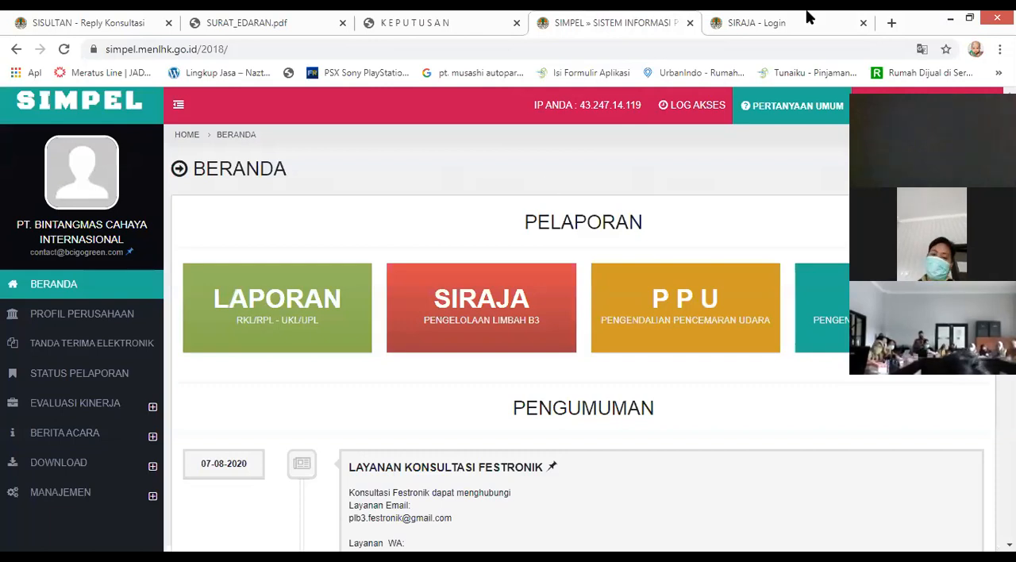
click(863, 23)
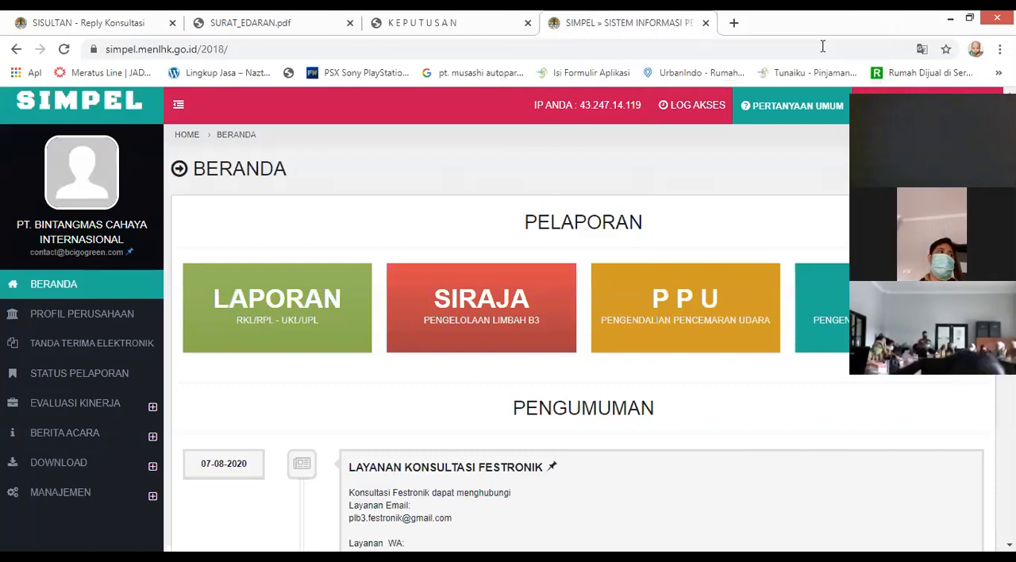
click(541, 296)
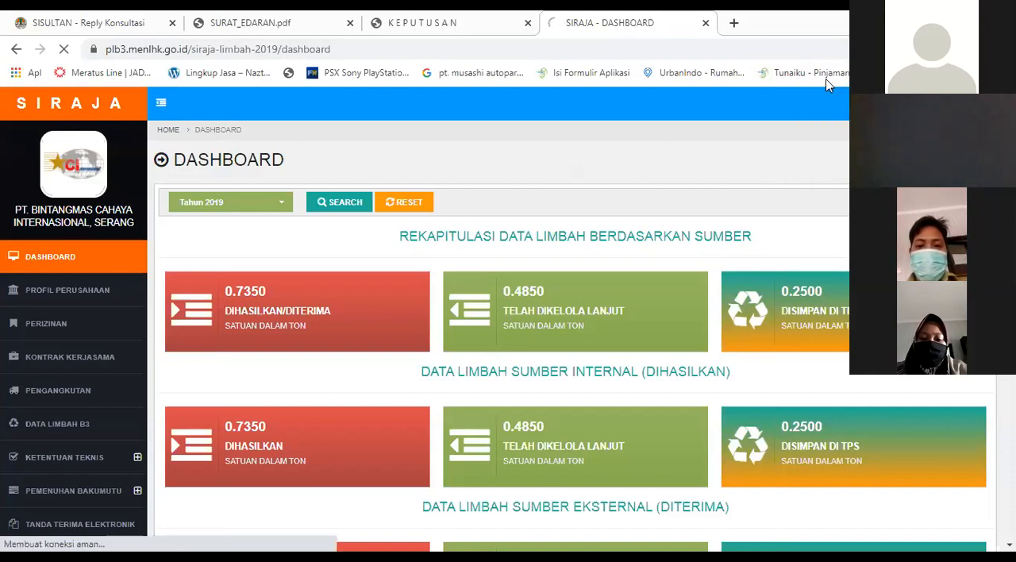
click(825, 84)
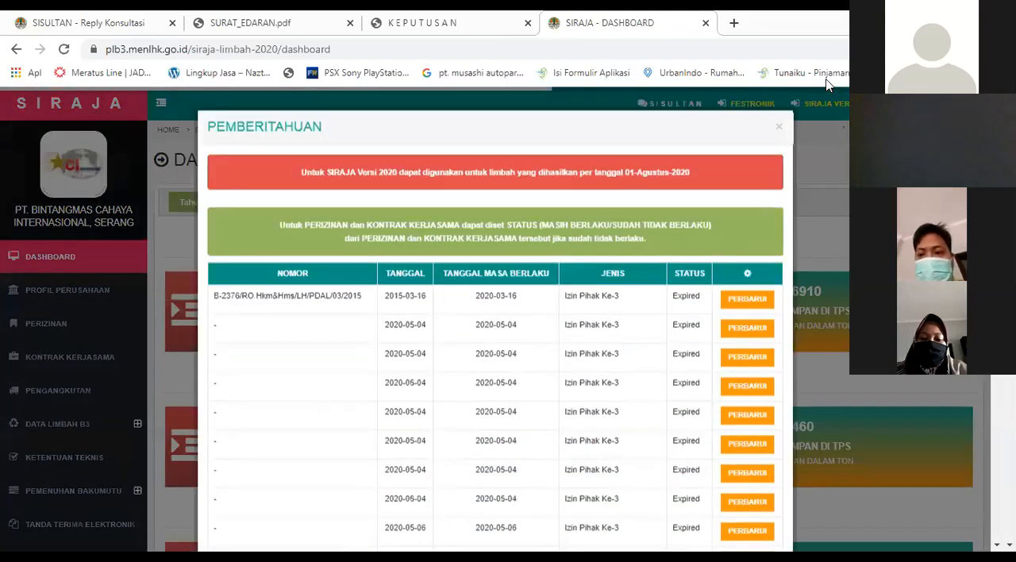
click(778, 127)
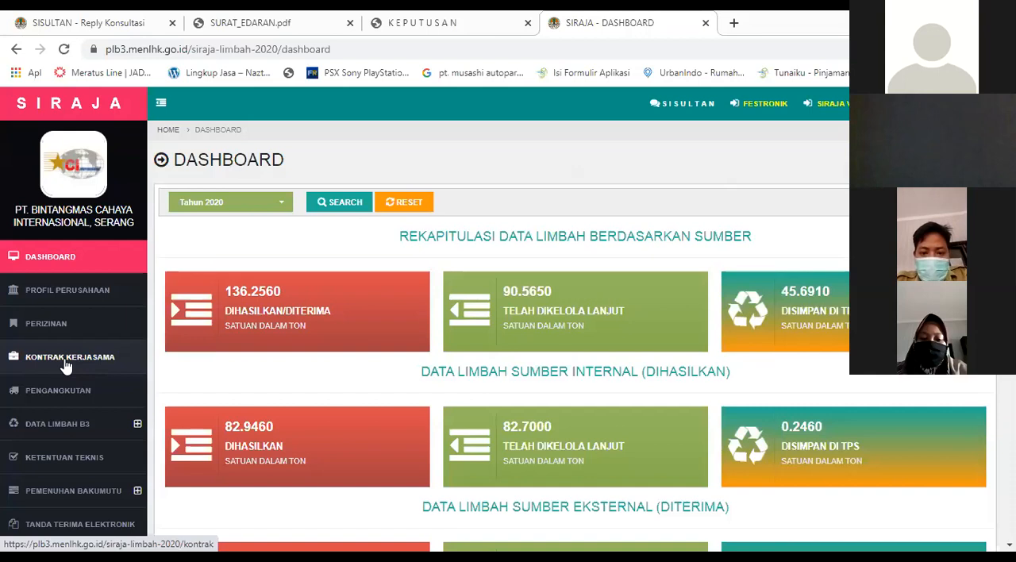
Show the entries under Data Limbah B3 and return to the SIRAJA dashboard.
click(63, 428)
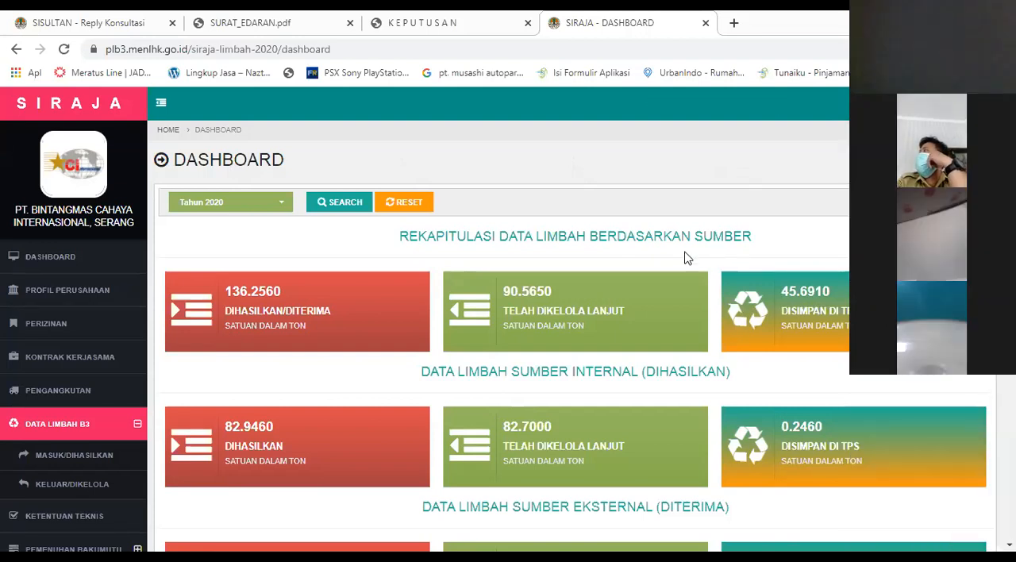
click(83, 259)
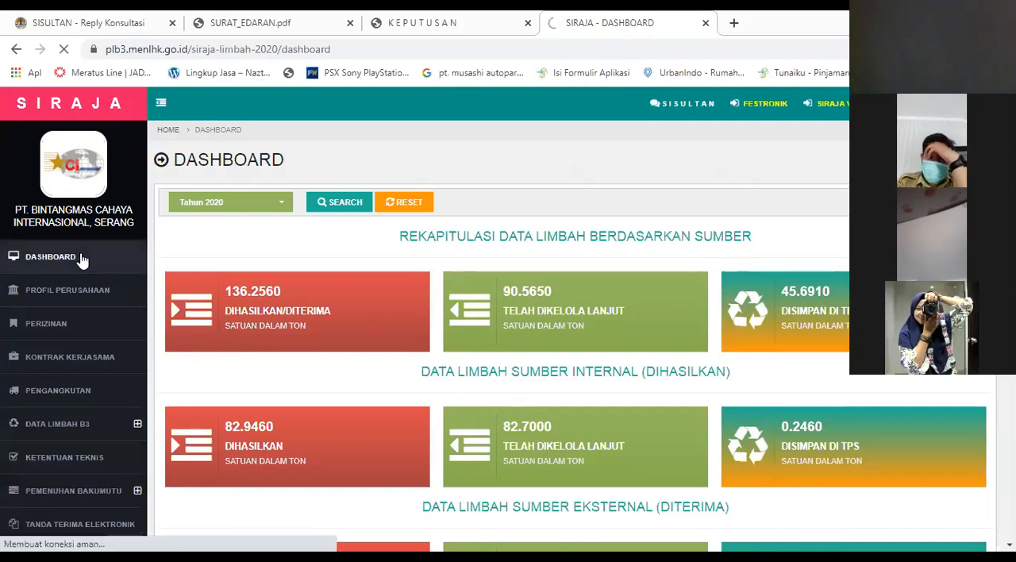
Open the company profile and review its general information, including company data, activity location, coordinates and polygon sections.
click(84, 295)
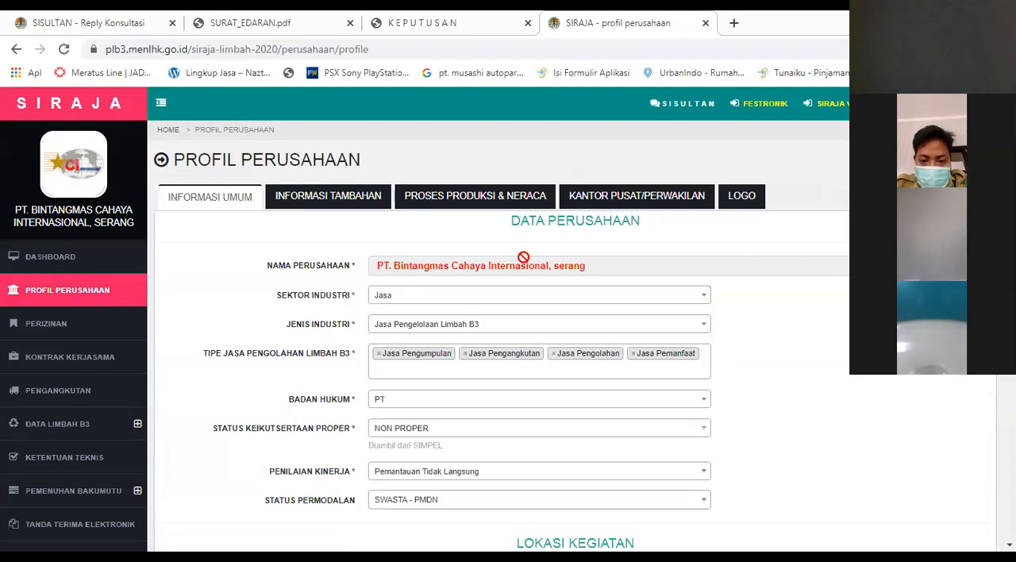
scroll(524, 258, down, 1)
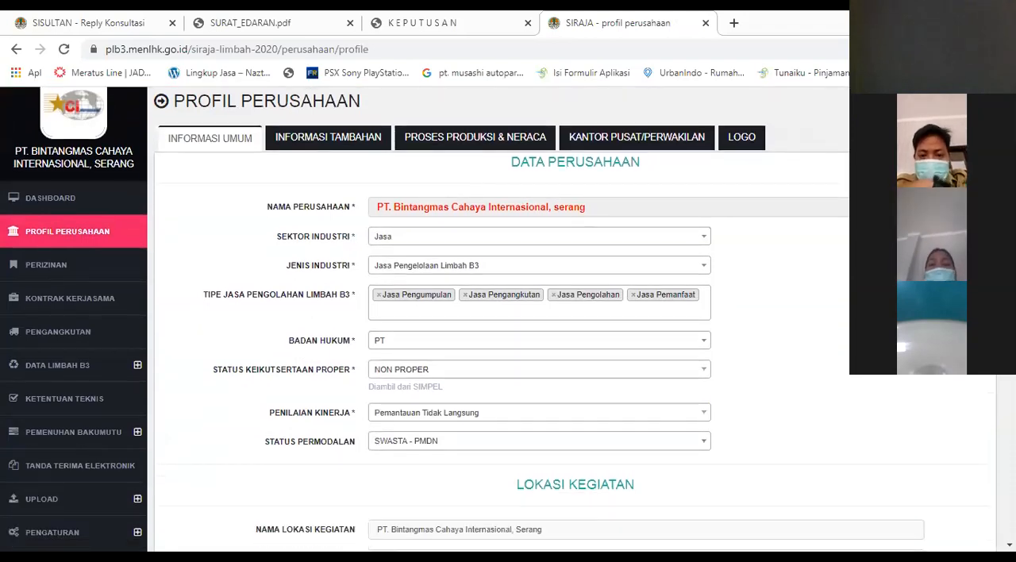
scroll(523, 317, down, 3)
scroll(508, 318, down, 3)
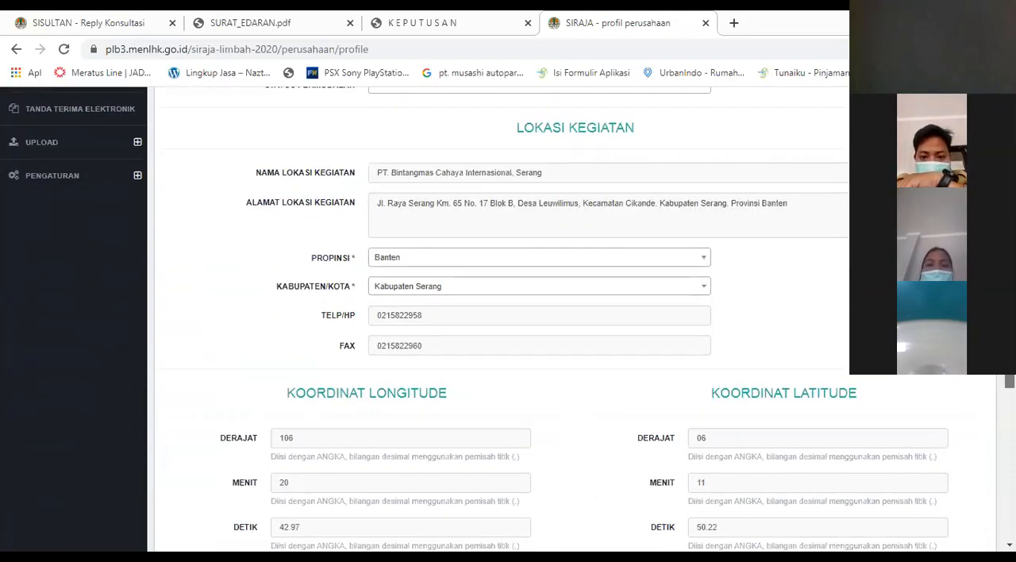
scroll(508, 318, down, 4)
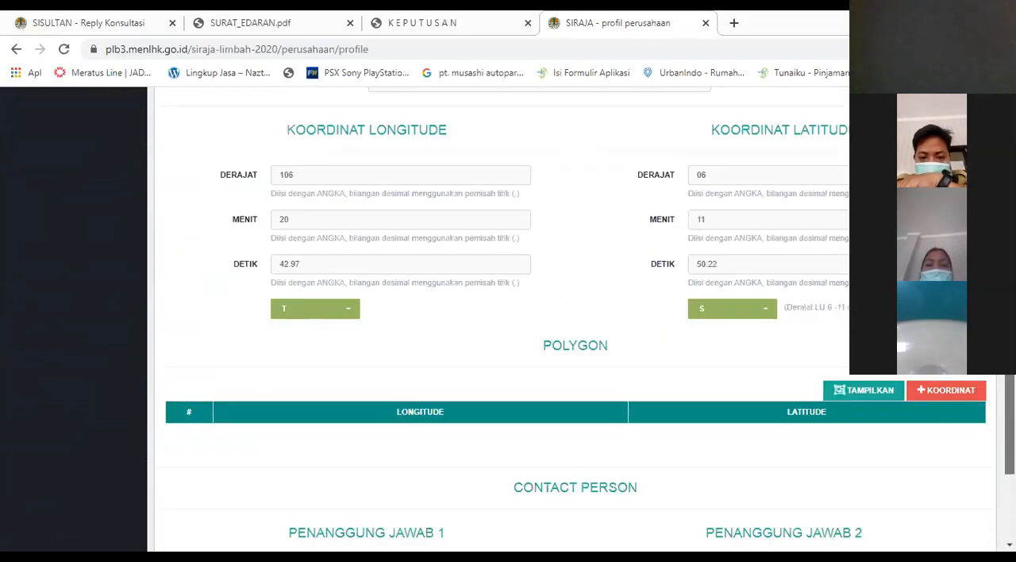
scroll(508, 317, down, 3)
scroll(508, 318, up, 15)
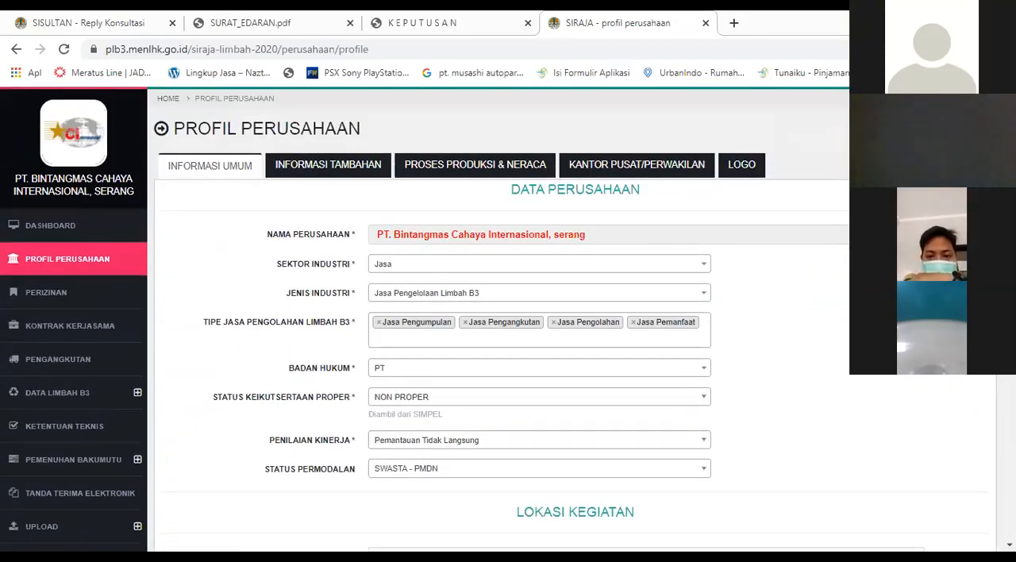
Set the company's industry sector (Sektor Industri) to Prasarana.
click(477, 269)
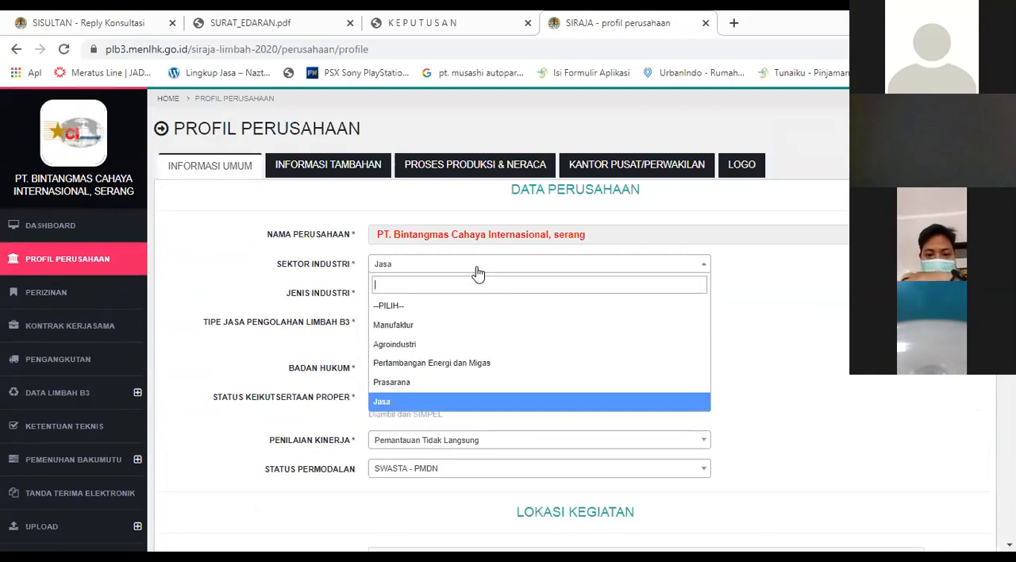
click(413, 384)
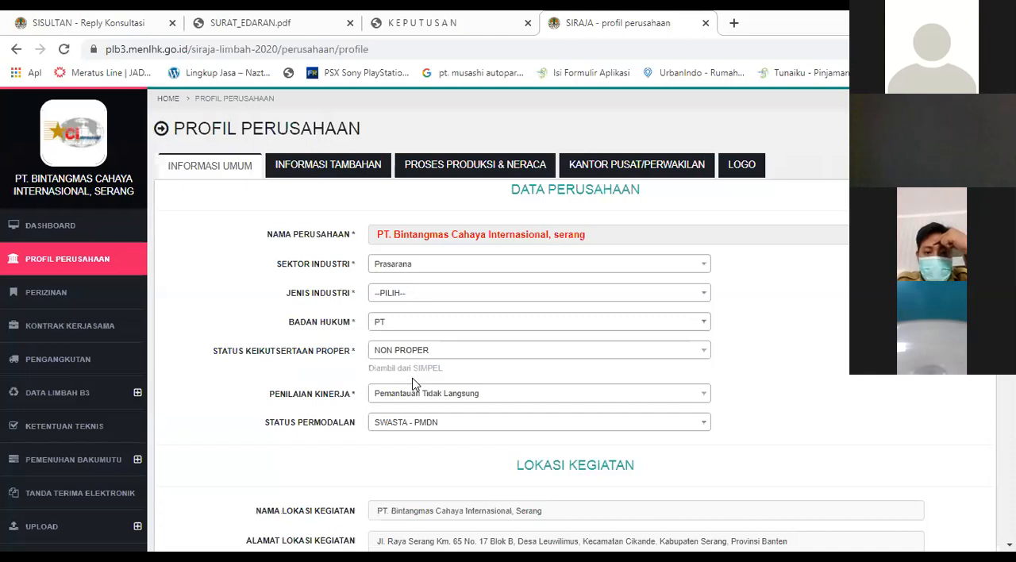
click(442, 272)
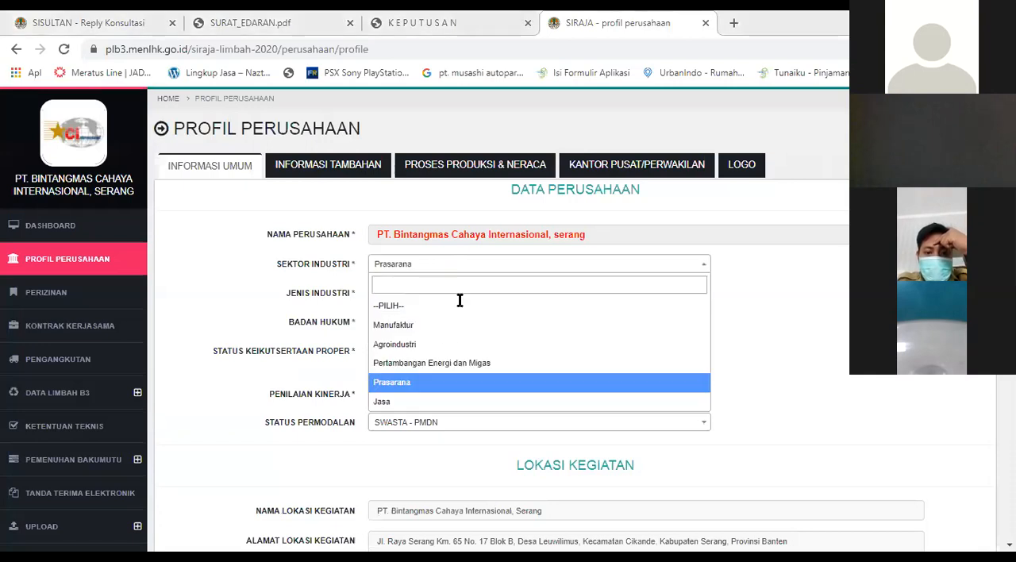
click(419, 384)
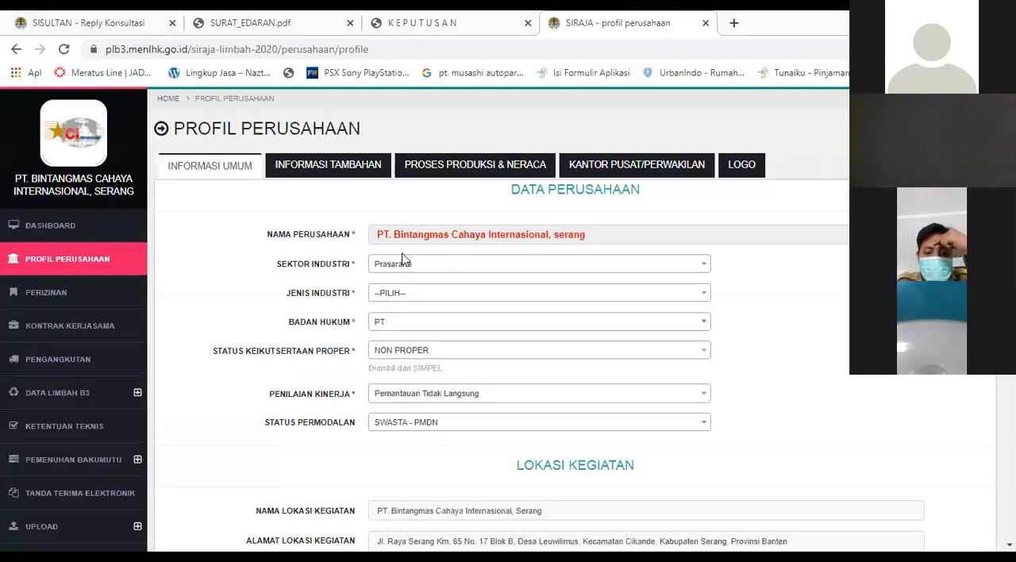
Set the industry type (Jenis Industri) to Rumah Sakit after looking through the available types.
click(397, 304)
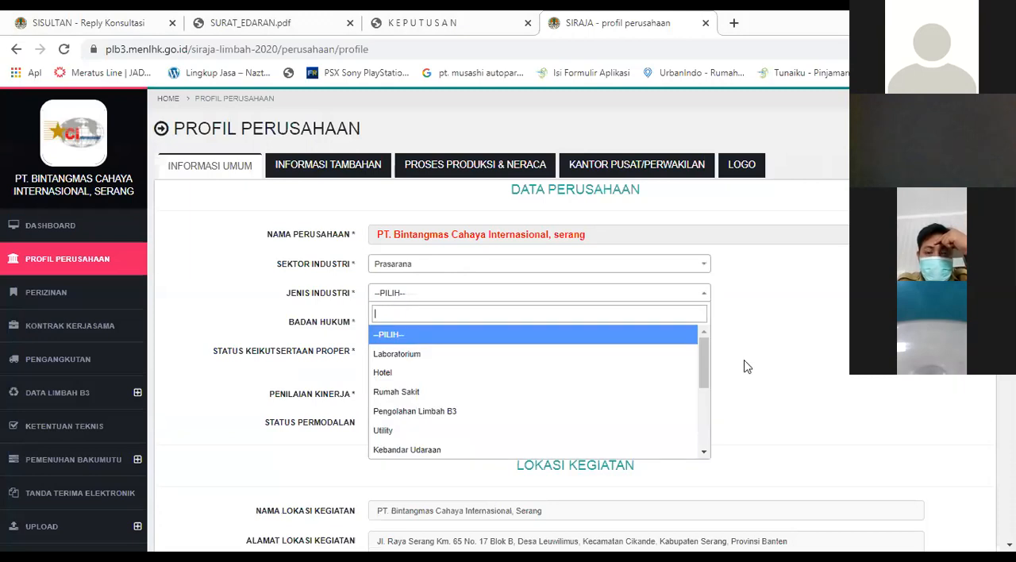
mouse_move(703, 370)
mouse_down()
mouse_move(695, 431)
mouse_move(698, 381)
mouse_up()
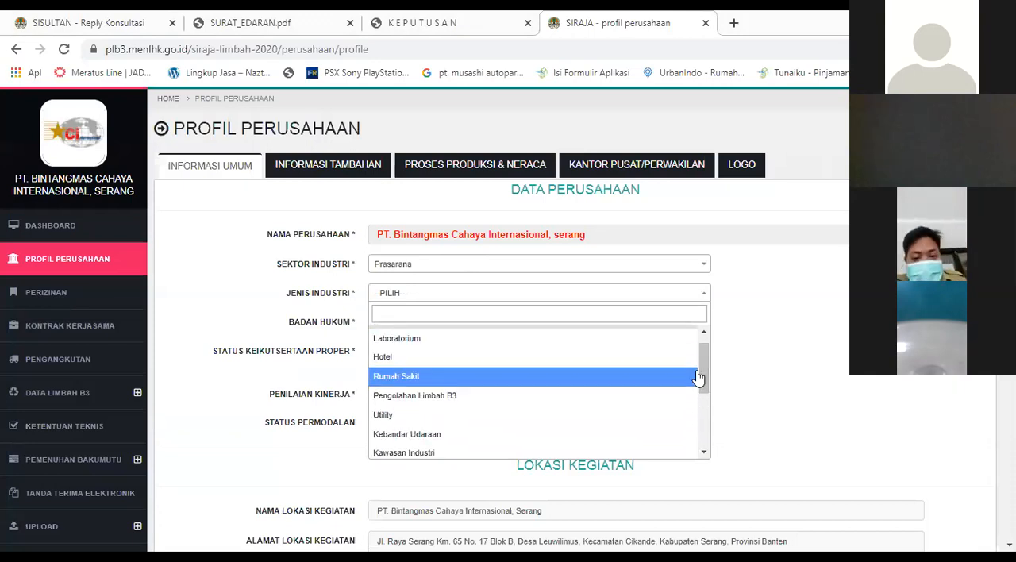
drag(708, 369, 703, 357)
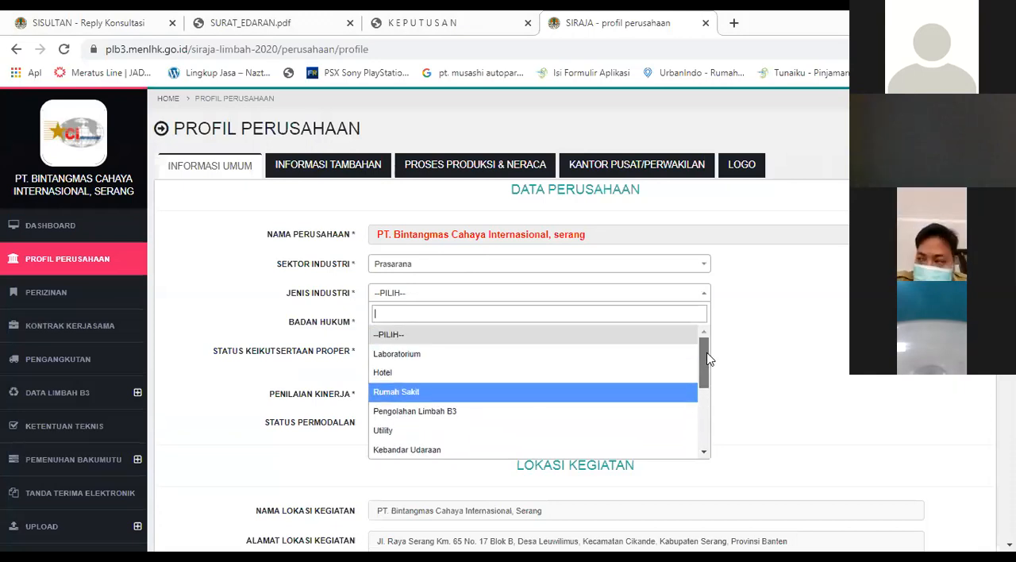
click(424, 392)
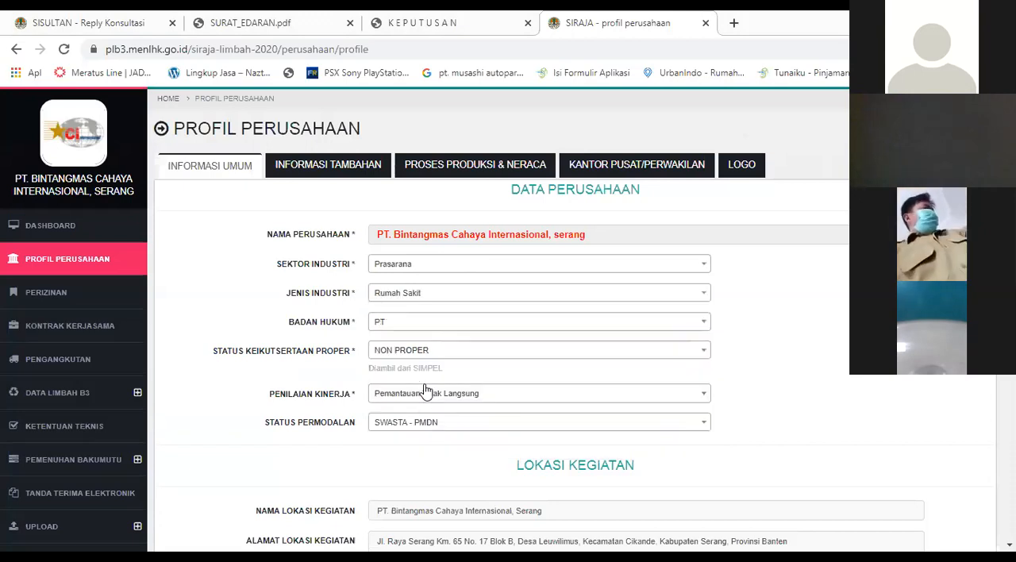
Look through the available industry types (Jenis Industri) and keep Rumah Sakit selected.
click(447, 297)
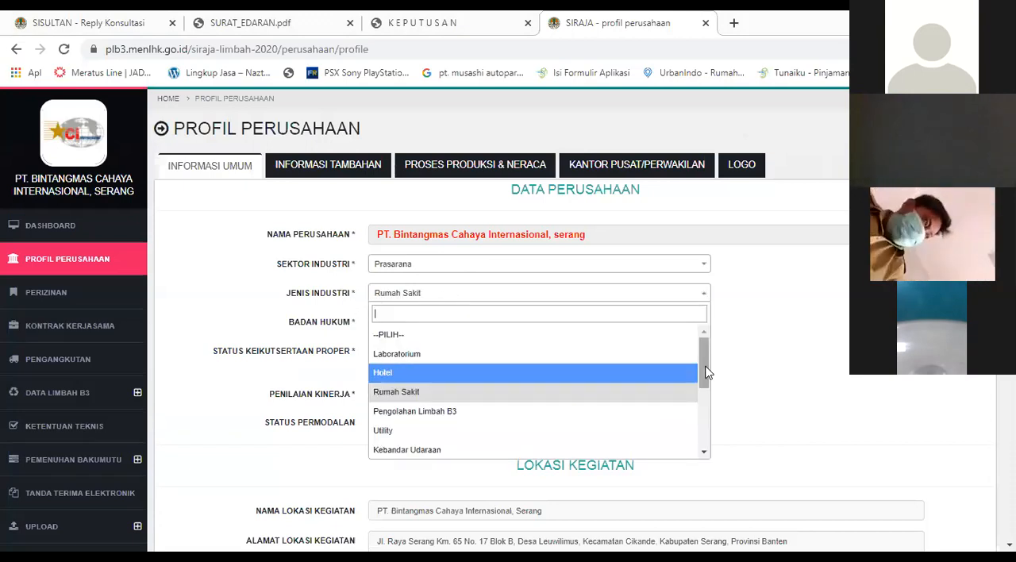
drag(701, 366, 700, 342)
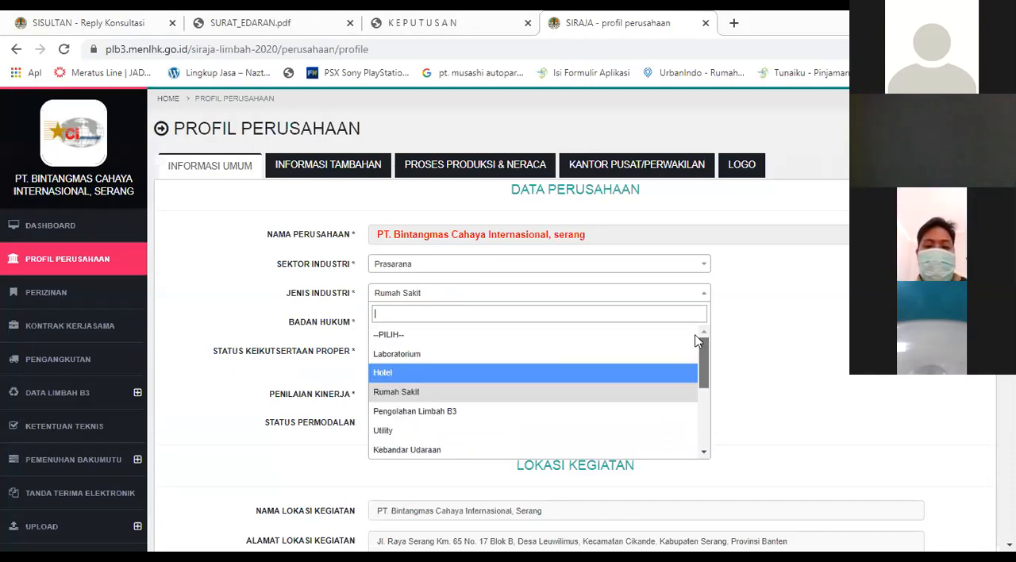
click(494, 393)
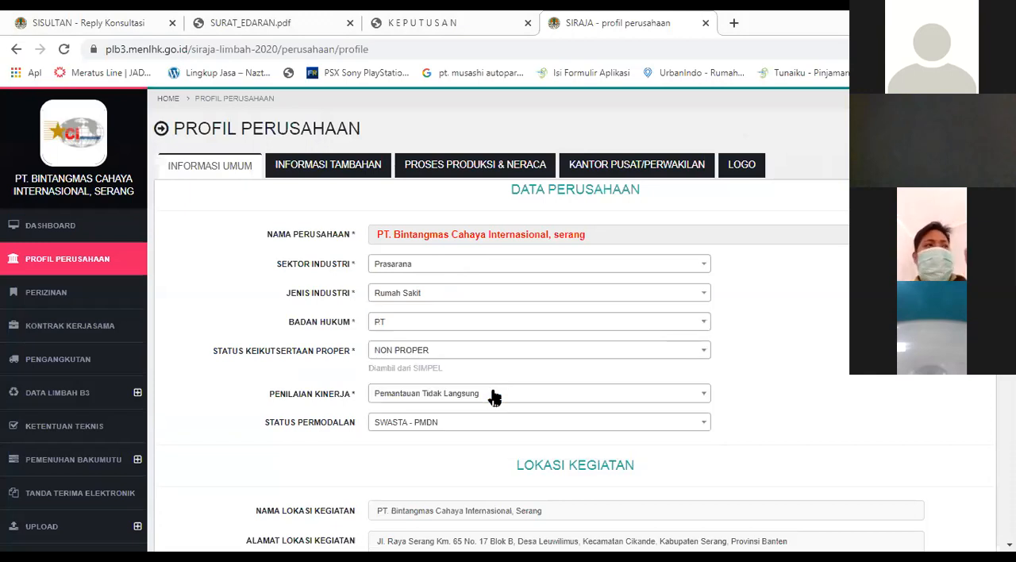
click(492, 293)
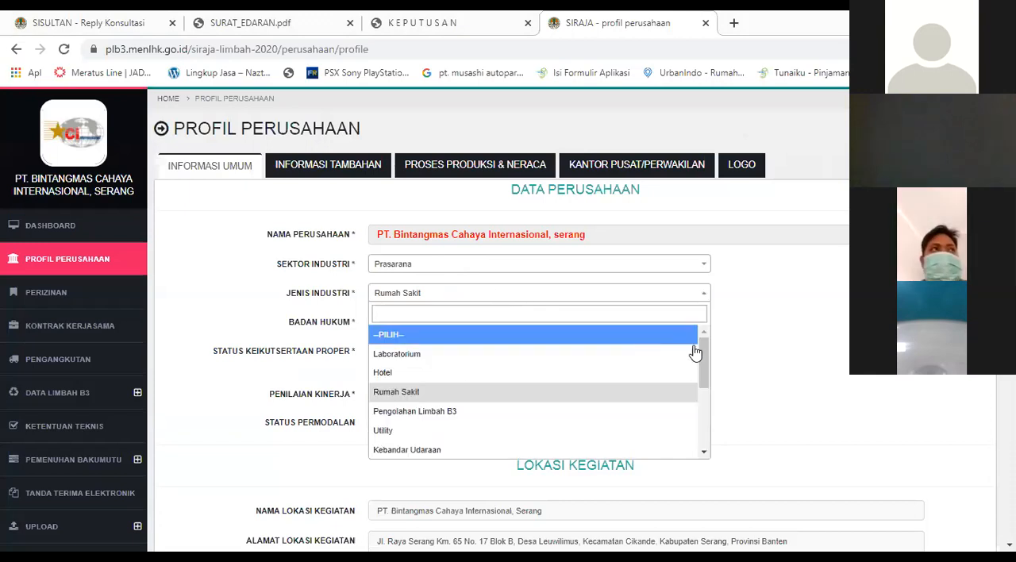
drag(696, 352, 687, 469)
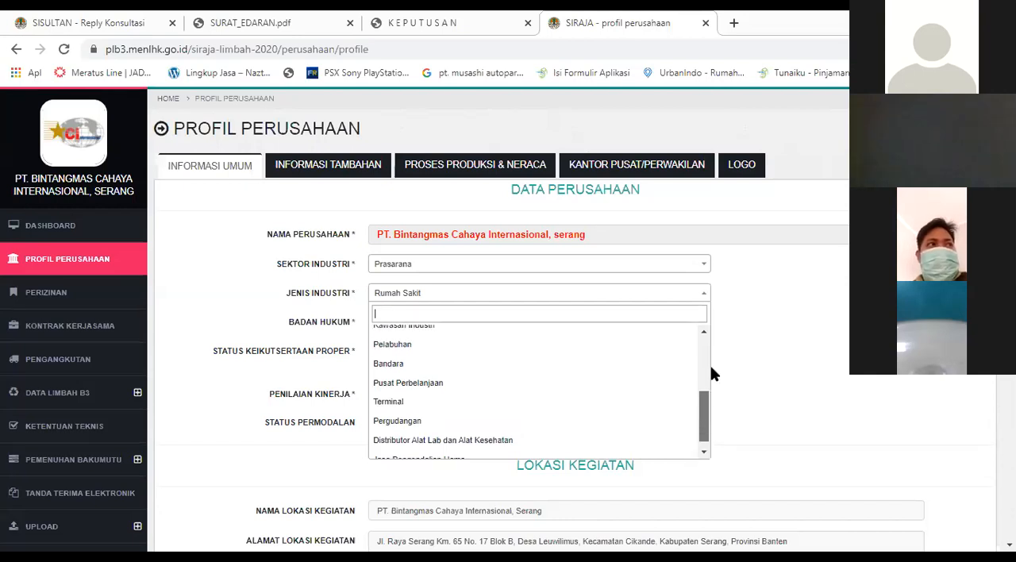
scroll(707, 365, up, 10)
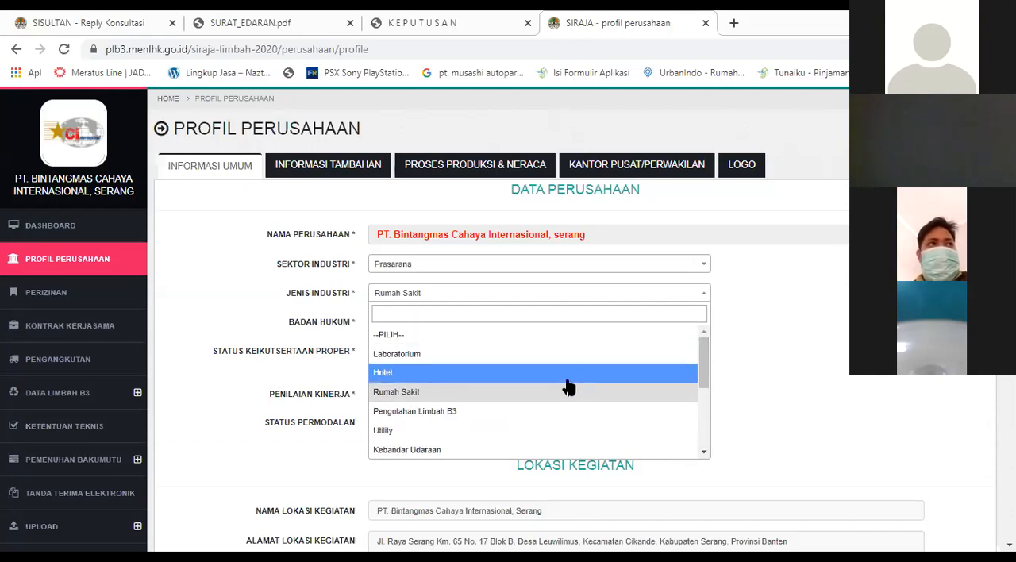
click(556, 392)
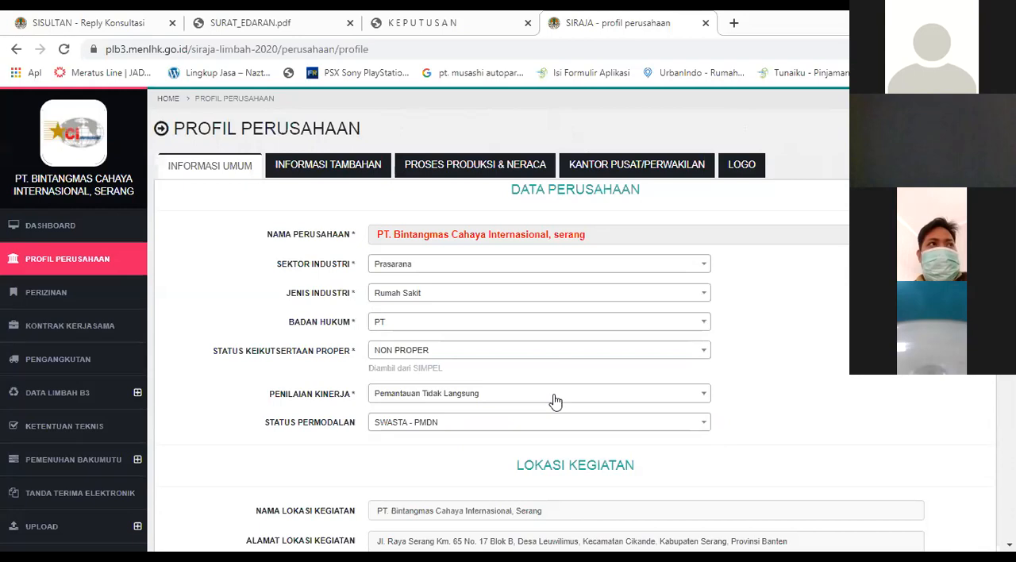
Set the company's legal entity (Badan Hukum) to BADAN HUKUM LAINNYA.
click(503, 326)
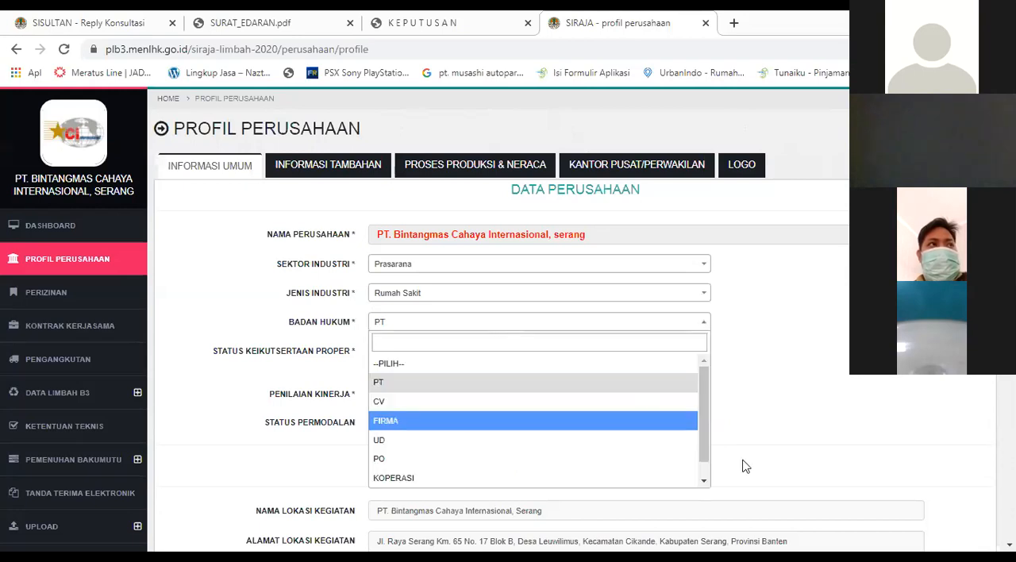
drag(703, 431, 711, 474)
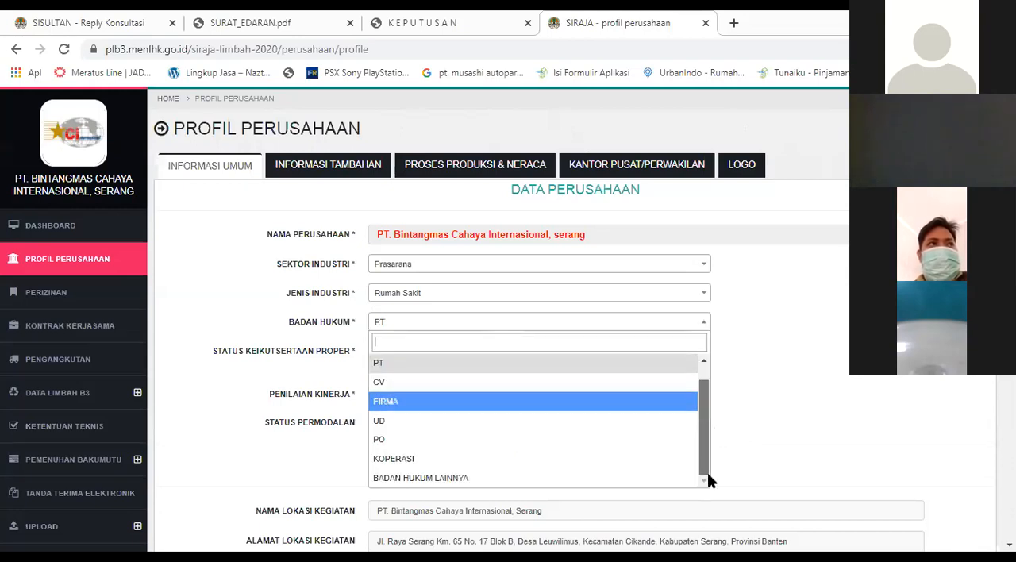
click(485, 479)
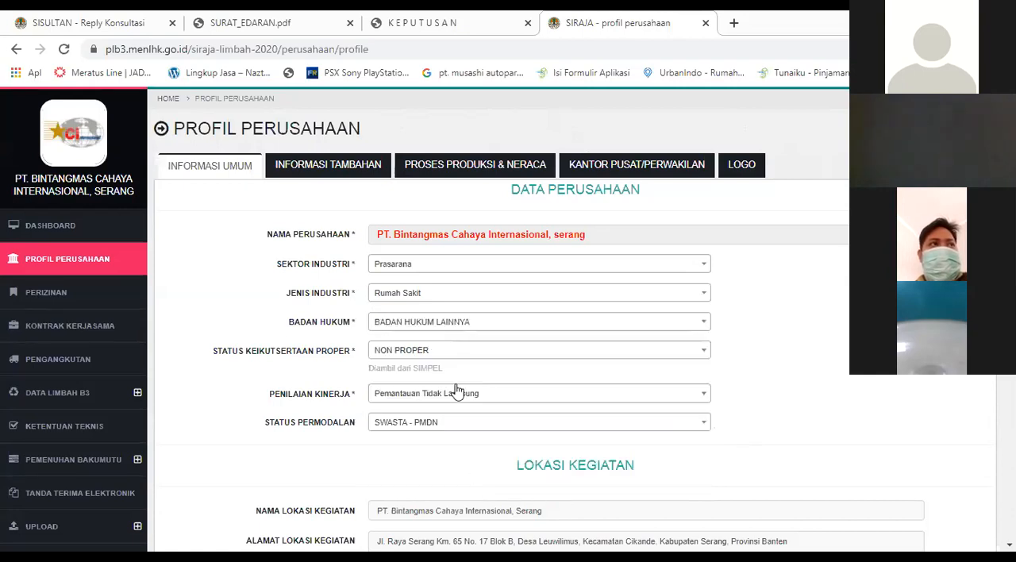
click(473, 323)
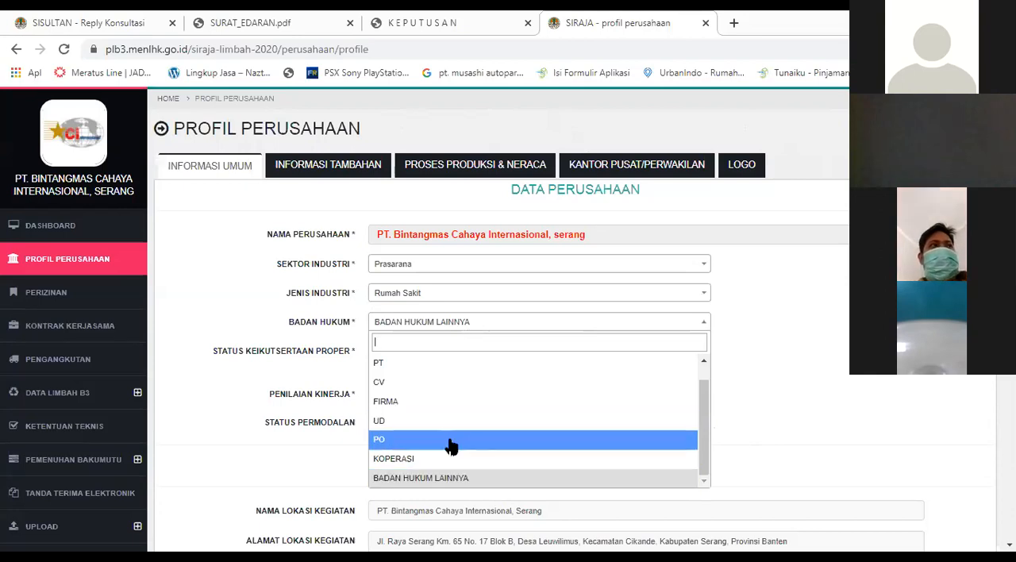
double_click(429, 478)
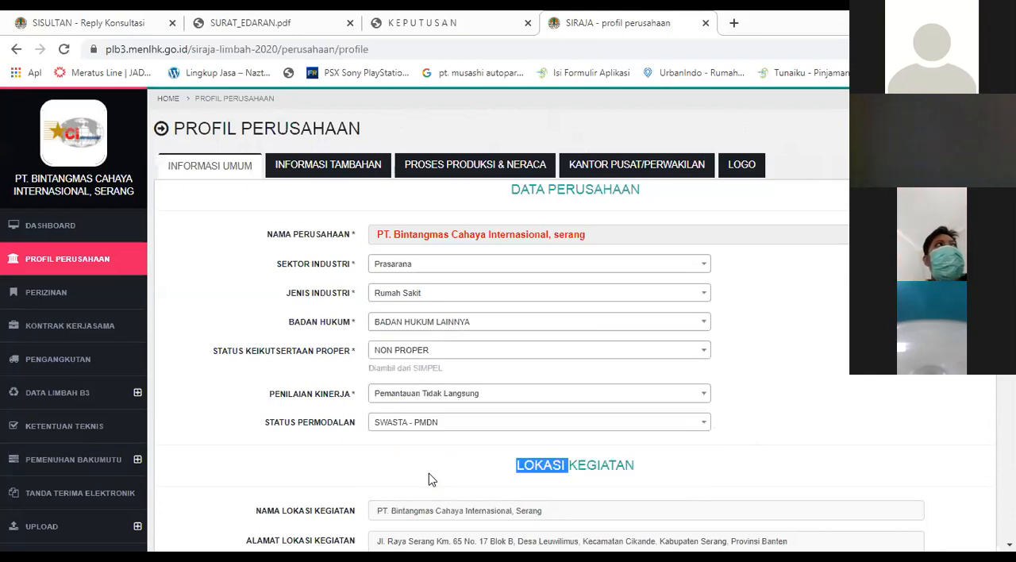
Select NON PROPER as the PROPER participation status and Pemantauan Tidak Langsung as the performance assessment (Penilaian Kinerja).
click(442, 353)
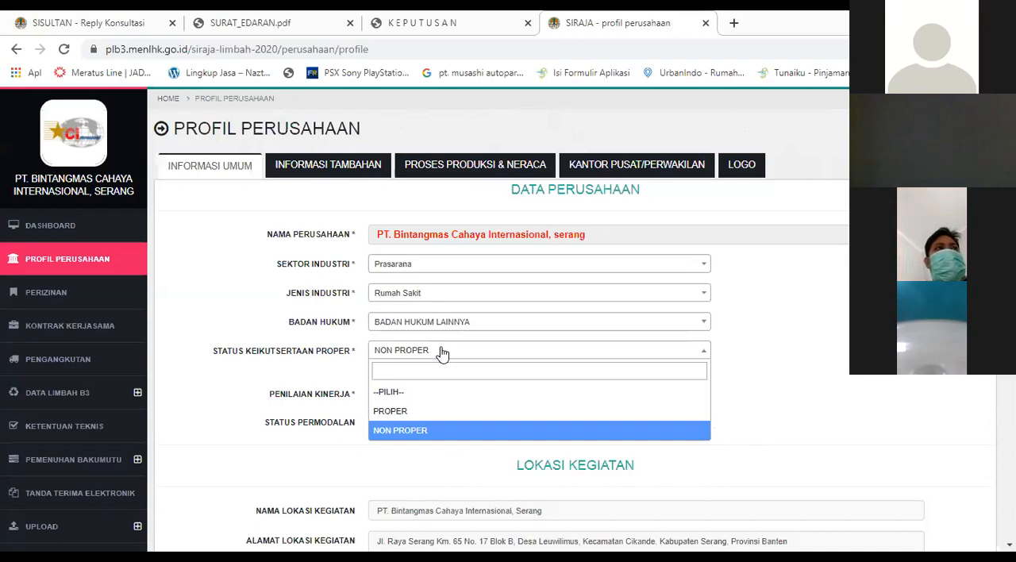
click(410, 437)
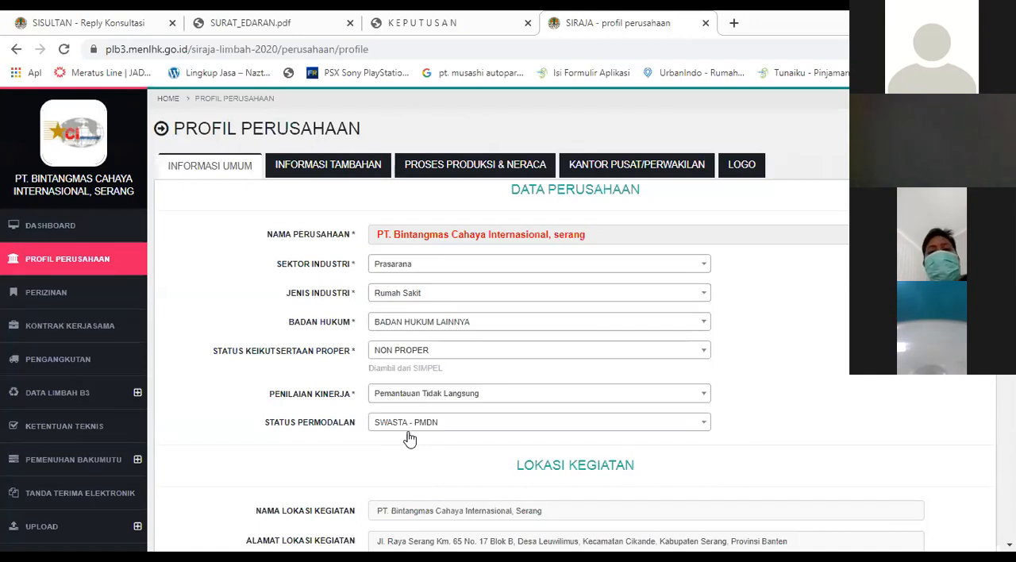
click(410, 395)
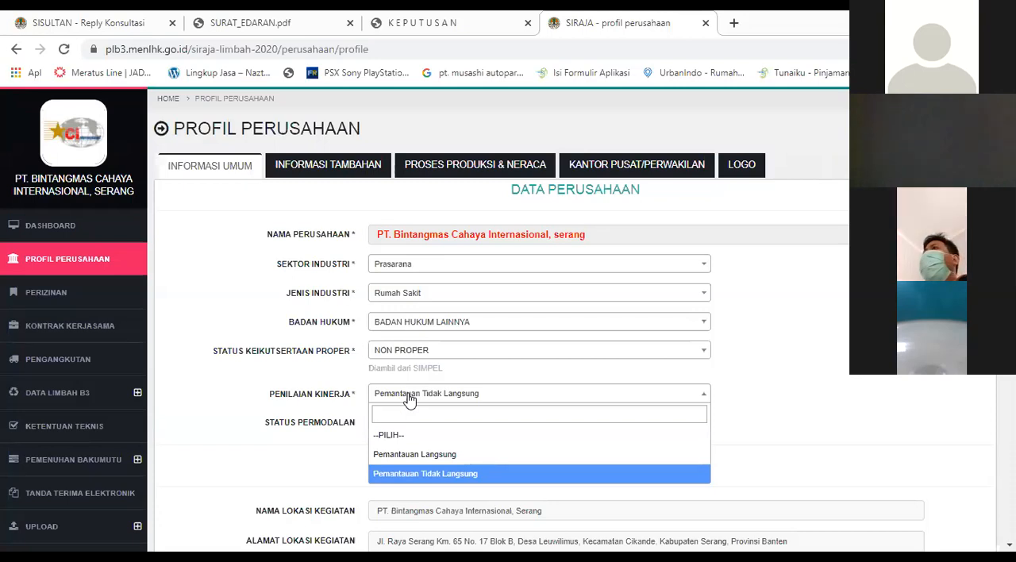
click(414, 474)
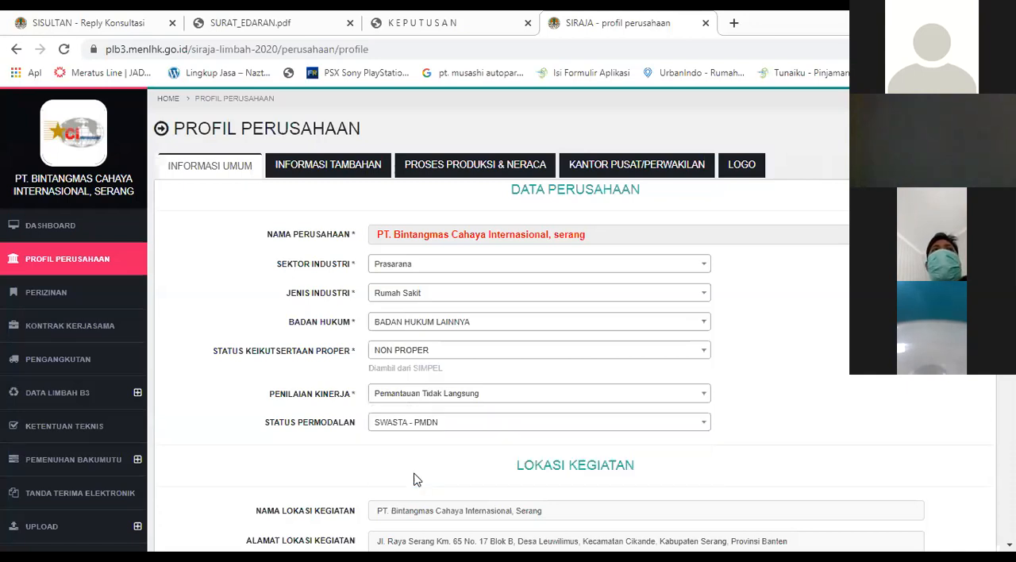
Set the capital status (Status Permodalan) to the * option.
click(413, 425)
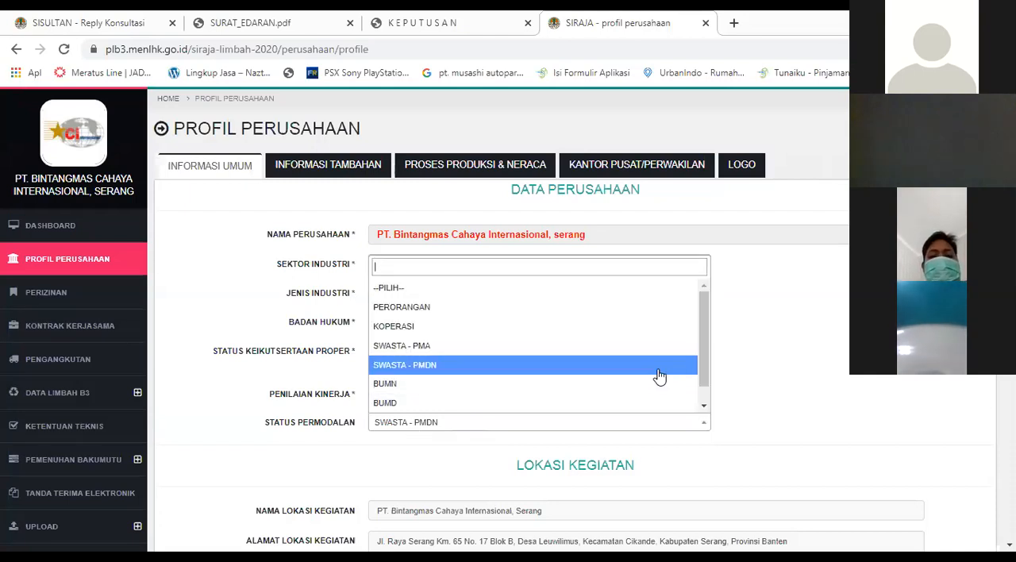
mouse_move(704, 354)
mouse_down()
mouse_move(703, 383)
mouse_move(705, 362)
mouse_up()
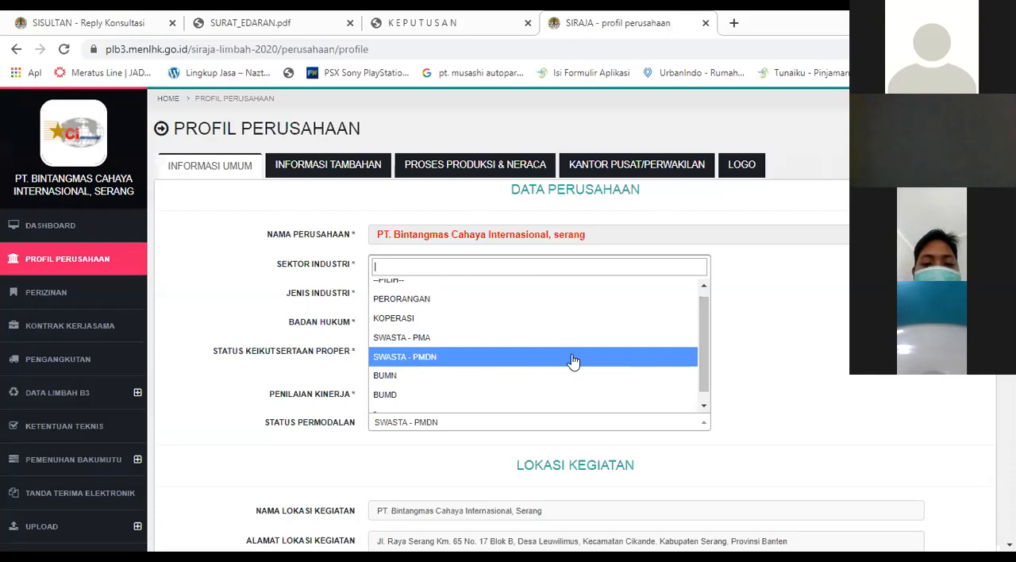
drag(706, 367, 705, 407)
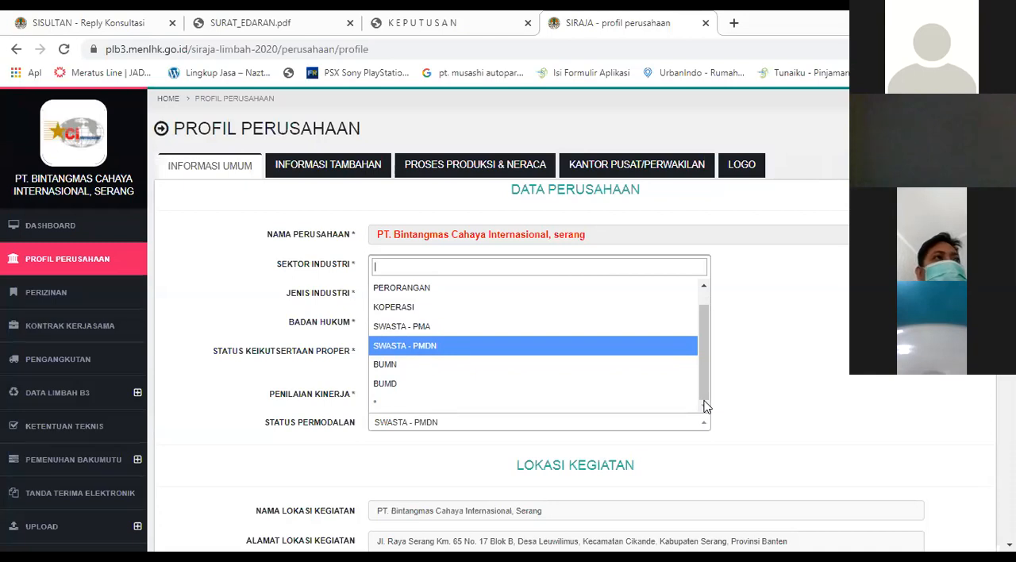
click(491, 407)
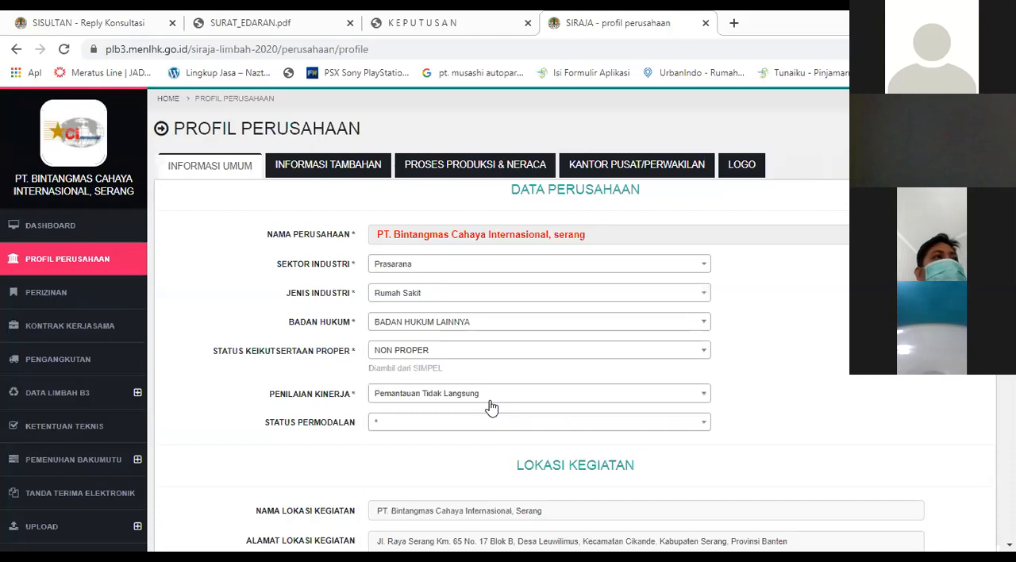
click(491, 401)
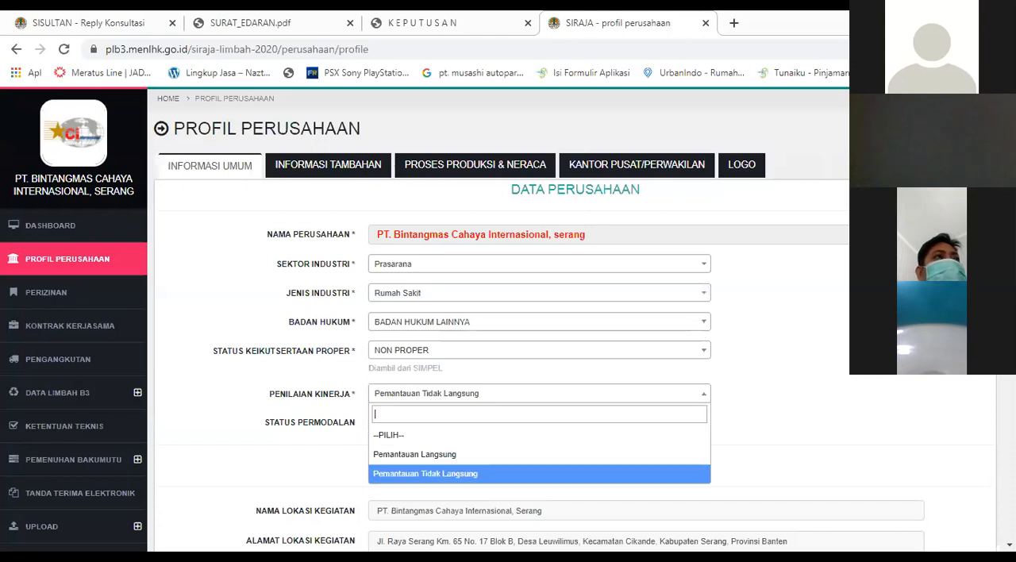
click(774, 463)
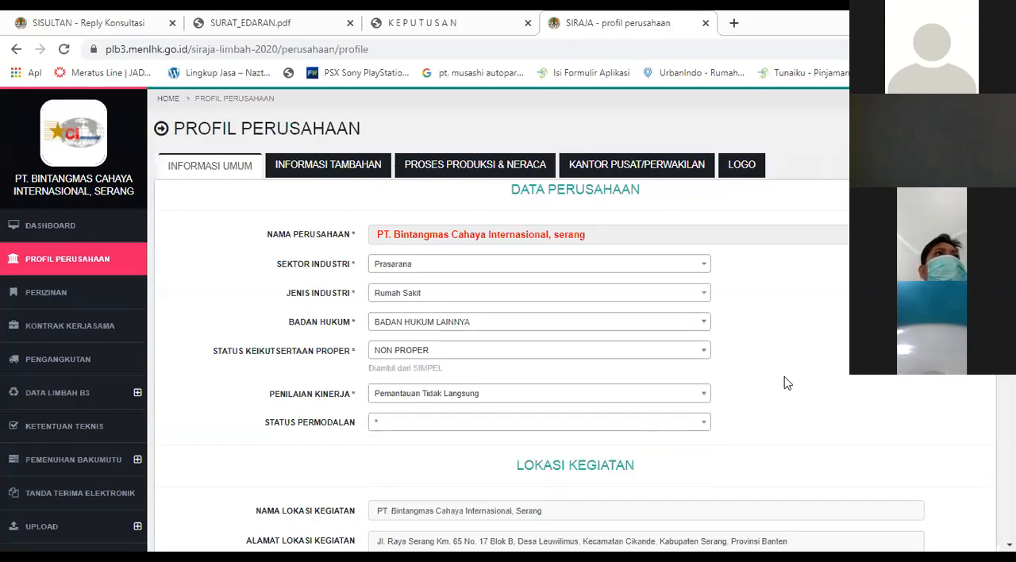
Review the activity location name and address, the coordinates, the polygon table and the contact person details in the general information.
scroll(787, 383, down, 2)
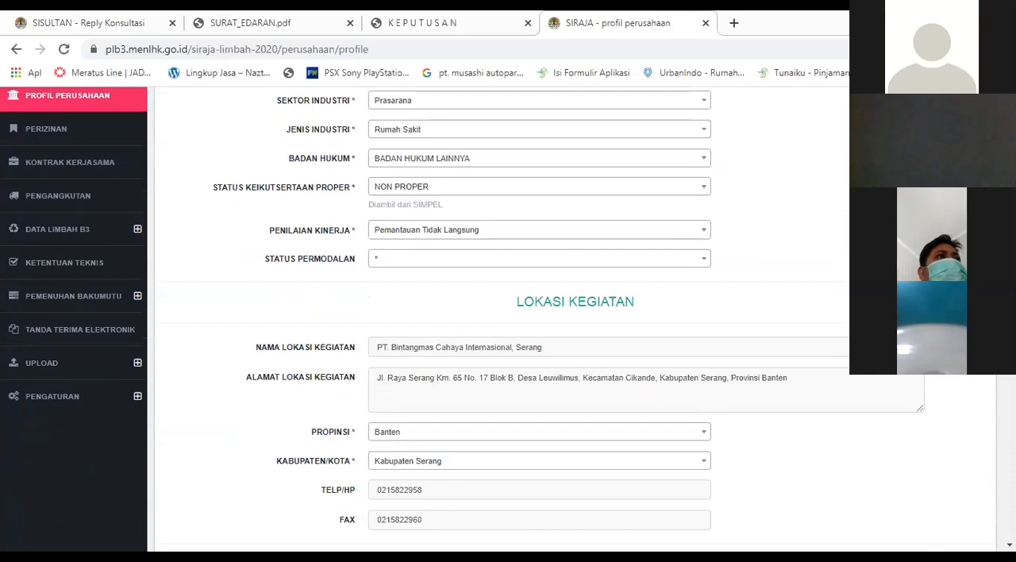
click(659, 347)
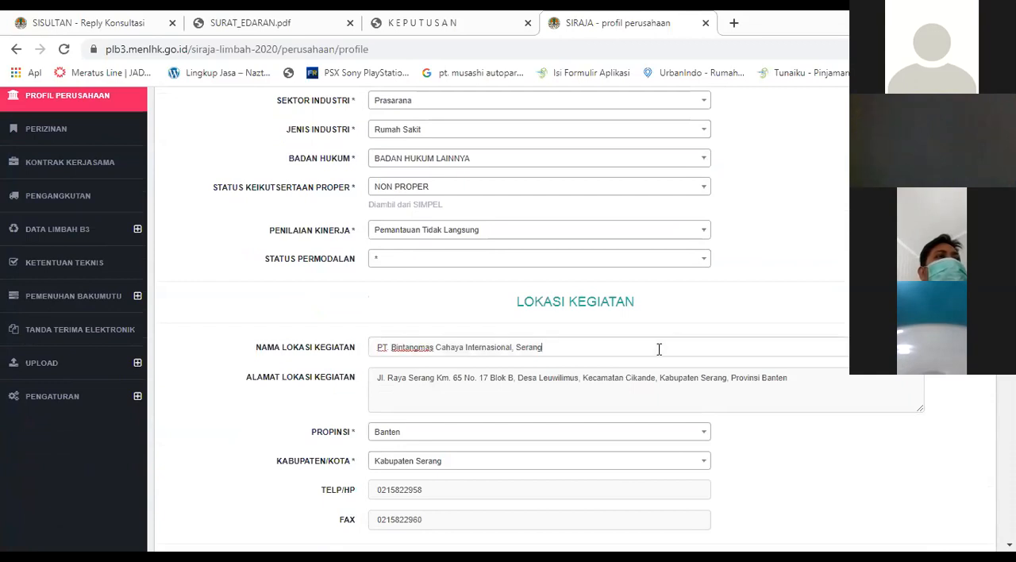
click(532, 270)
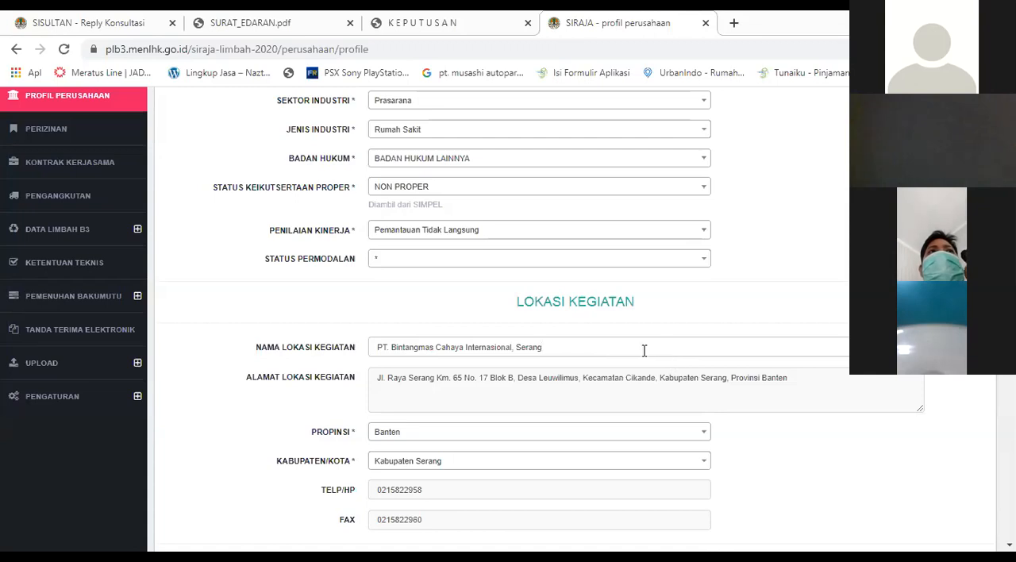
click(593, 379)
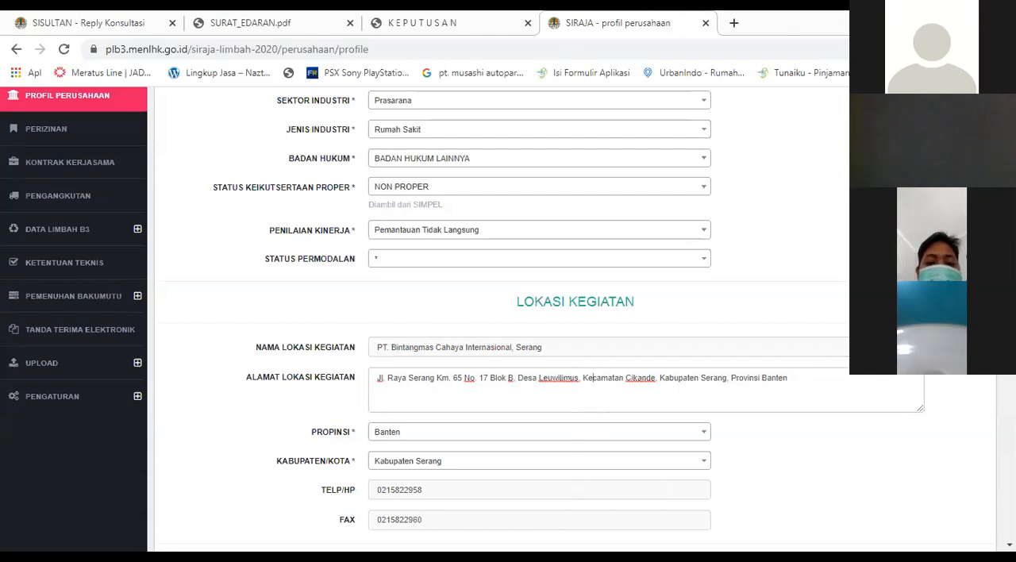
scroll(579, 389, down, 3)
drag(1010, 369, 1010, 369)
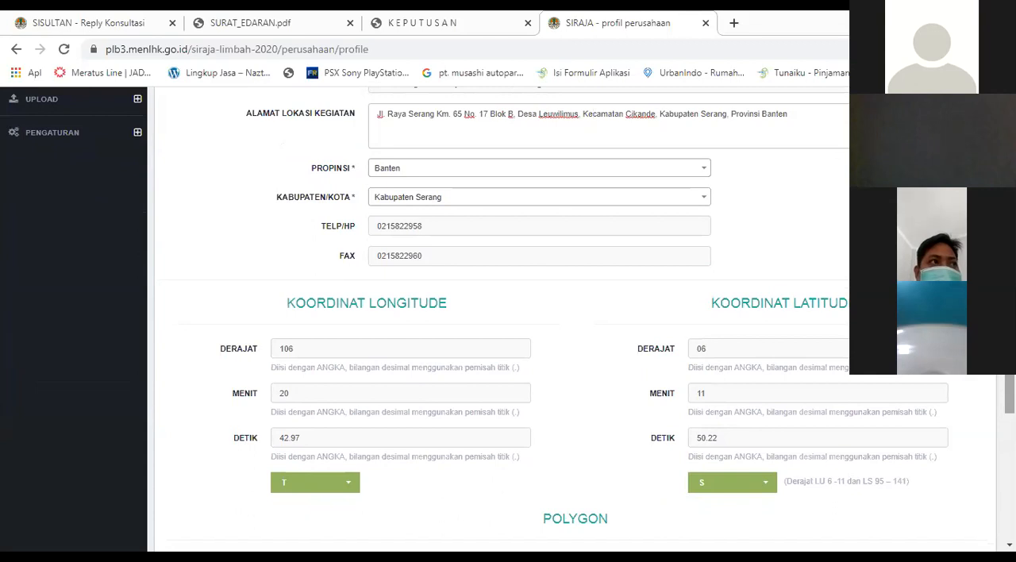
scroll(509, 317, down, 4)
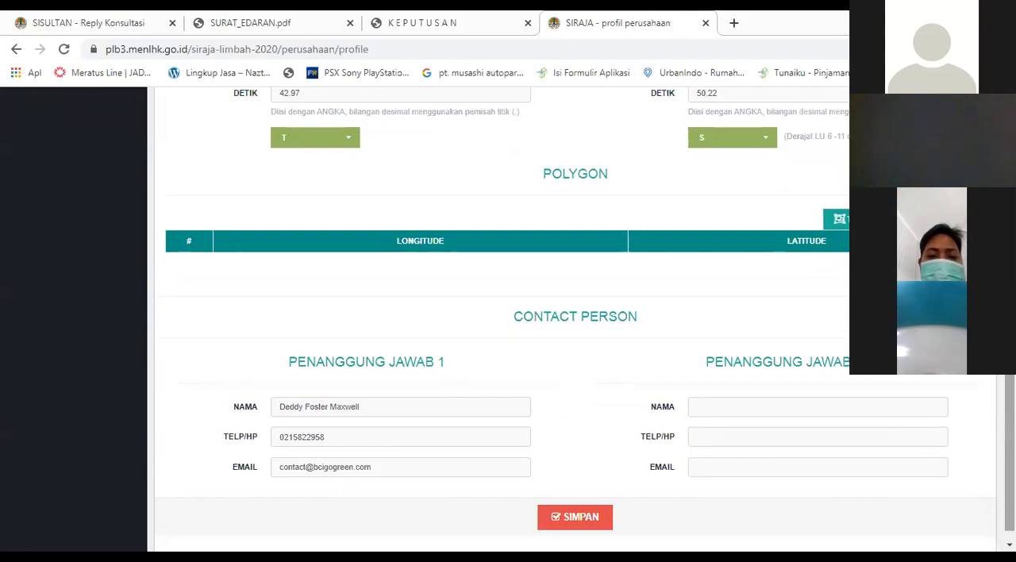
drag(470, 386, 416, 421)
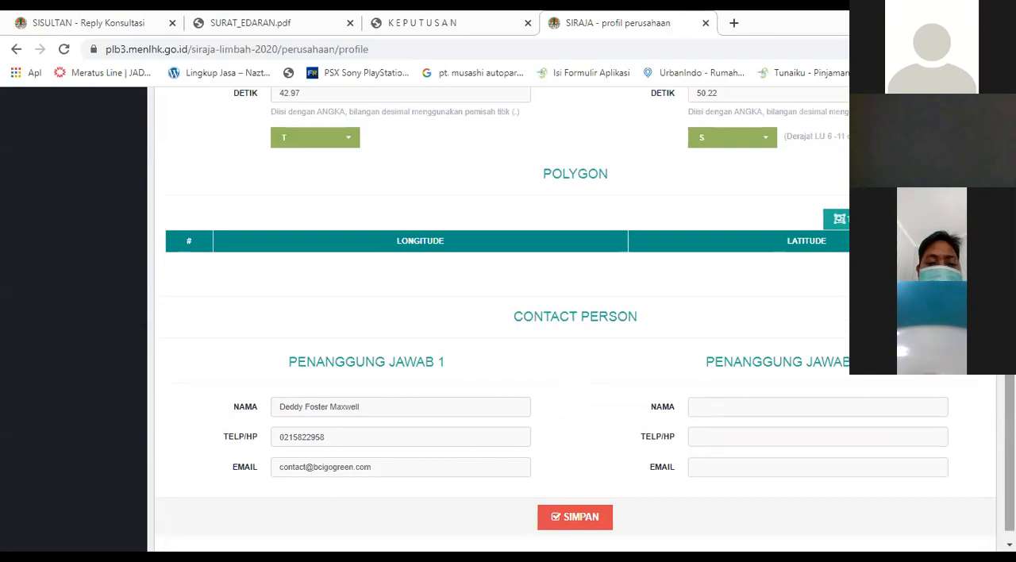
drag(1010, 453, 1010, 170)
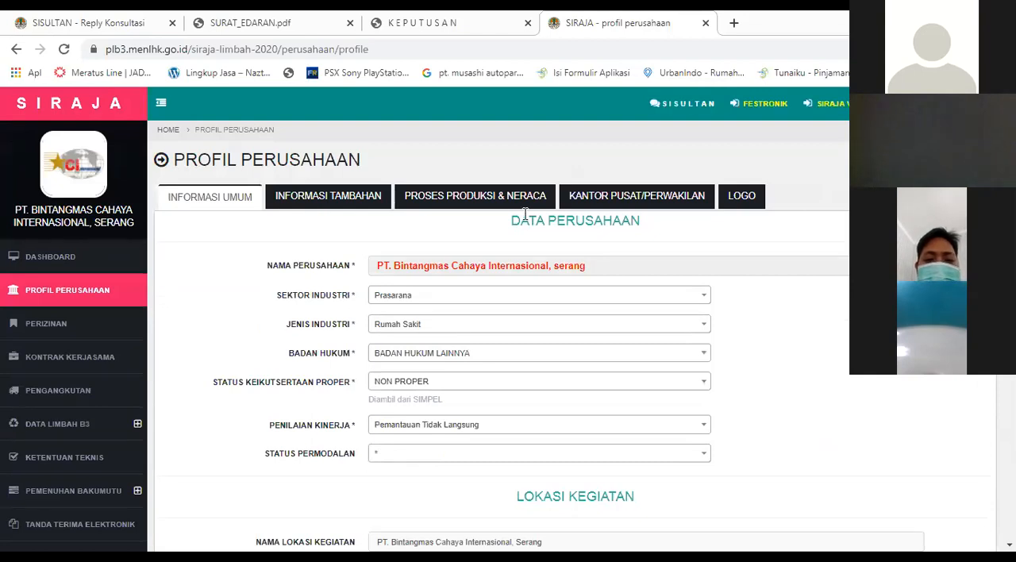
Open the additional information (Informasi Tambahan) and review its employee, production capacity, raw material, marketing and environmental document fields.
click(318, 206)
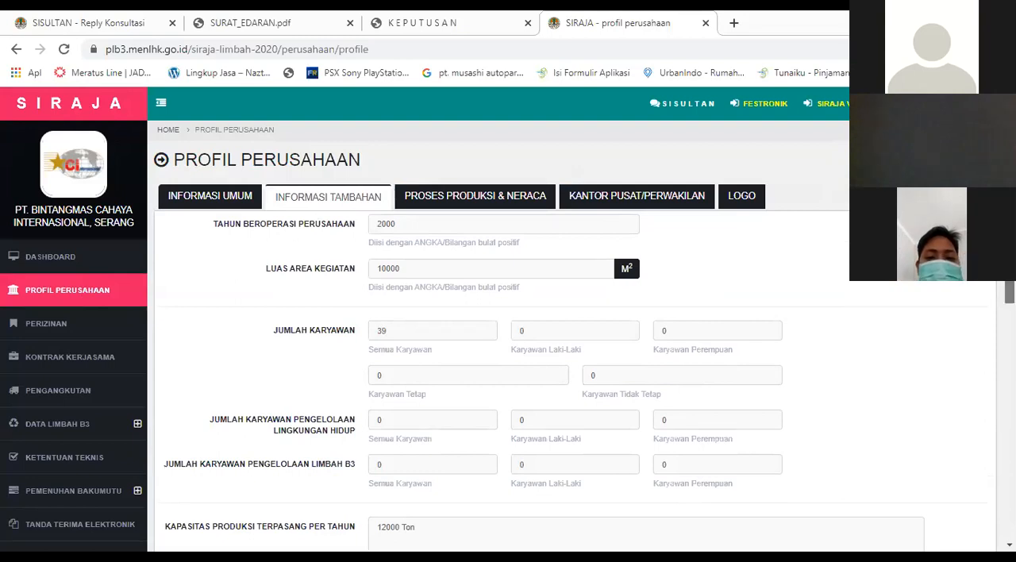
scroll(508, 318, down, 1)
scroll(509, 318, down, 3)
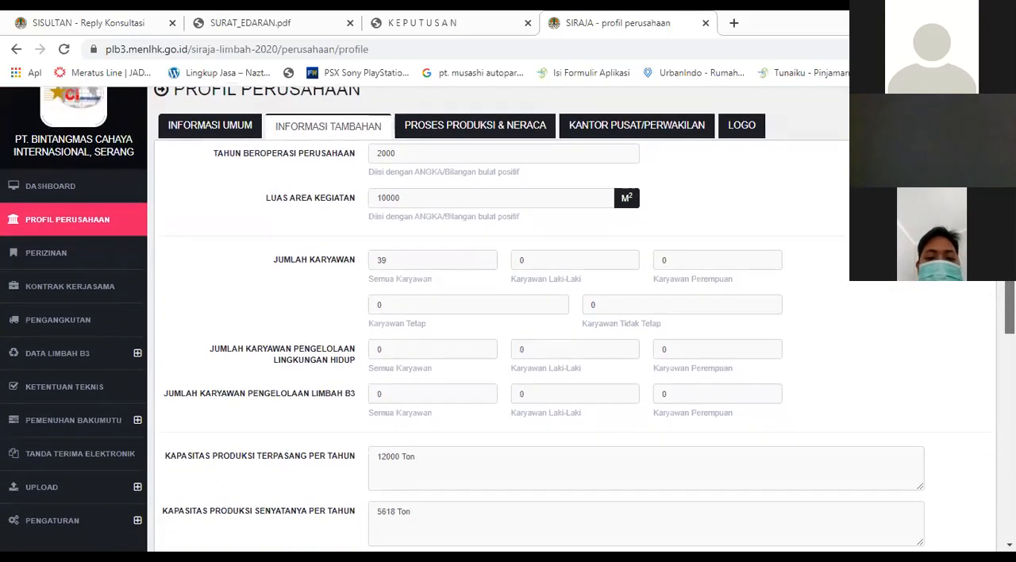
scroll(508, 318, down, 1)
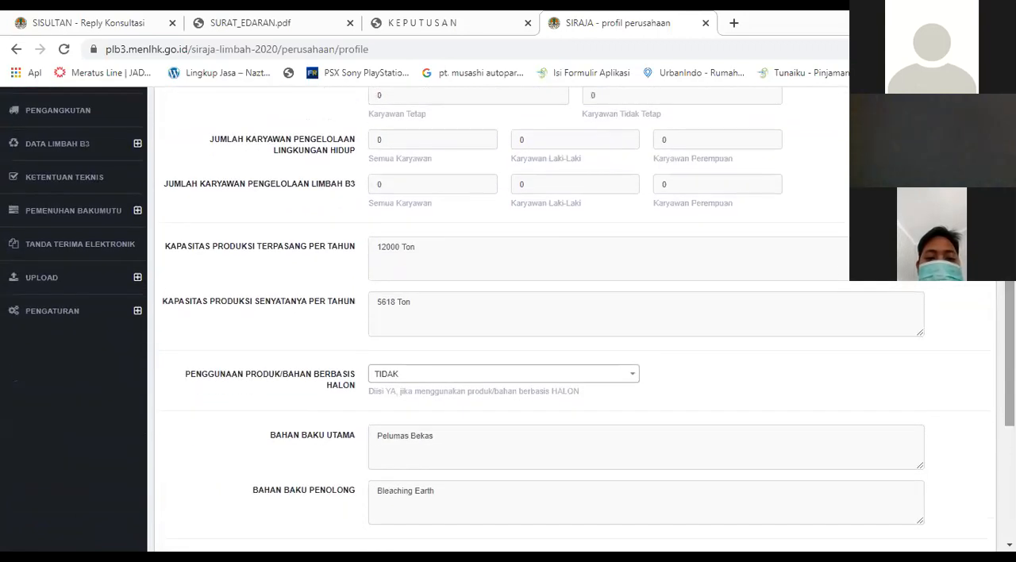
scroll(508, 317, down, 3)
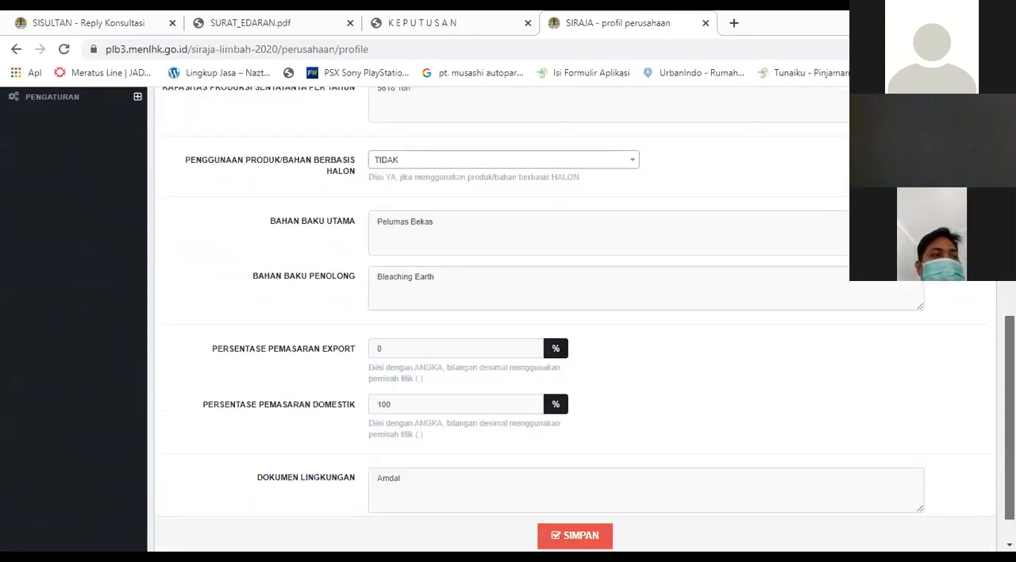
scroll(508, 318, up, 8)
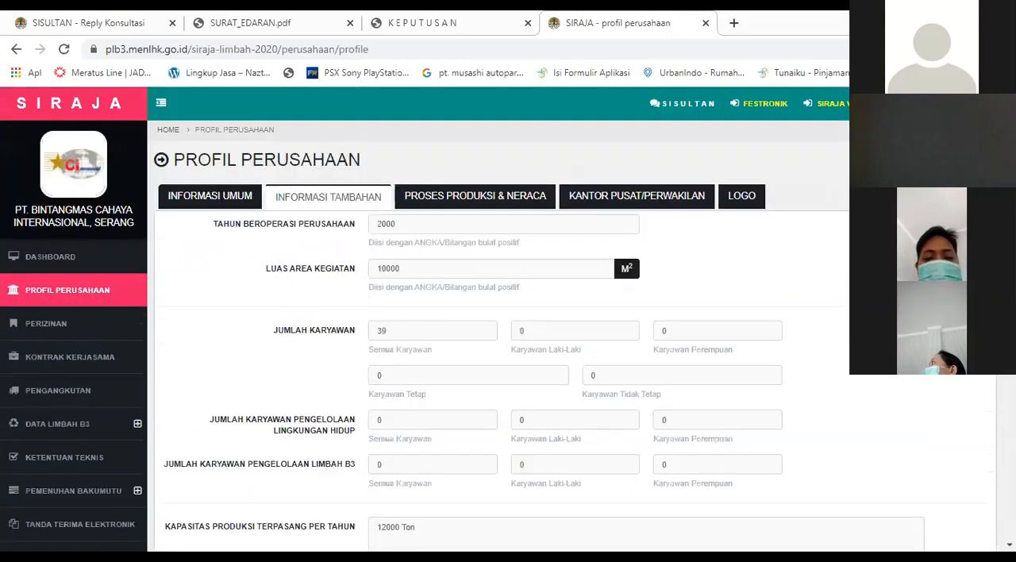
Review the company profile's production process and mass balance, head office and representative, and logo sections.
click(428, 207)
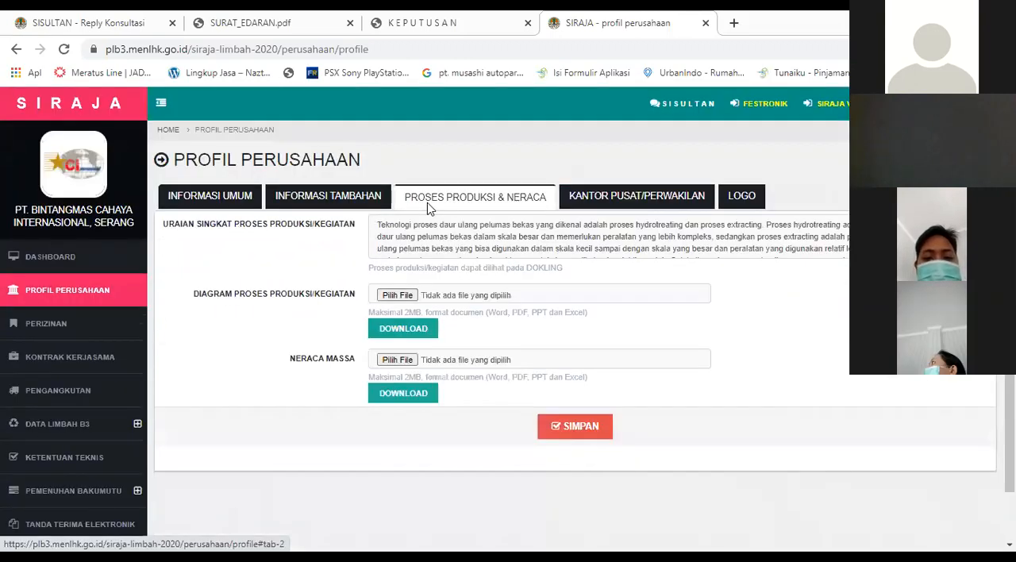
click(658, 197)
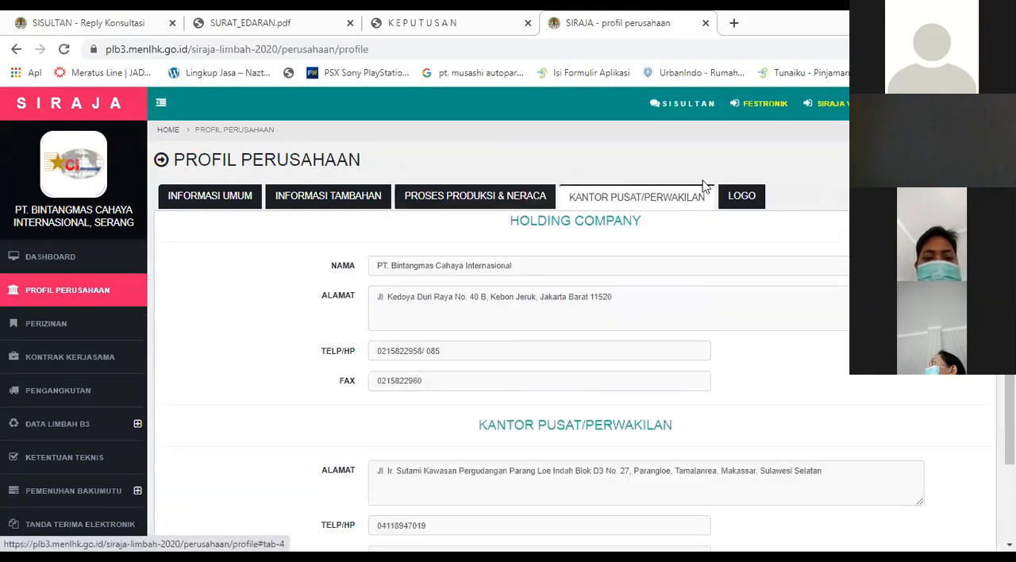
click(744, 197)
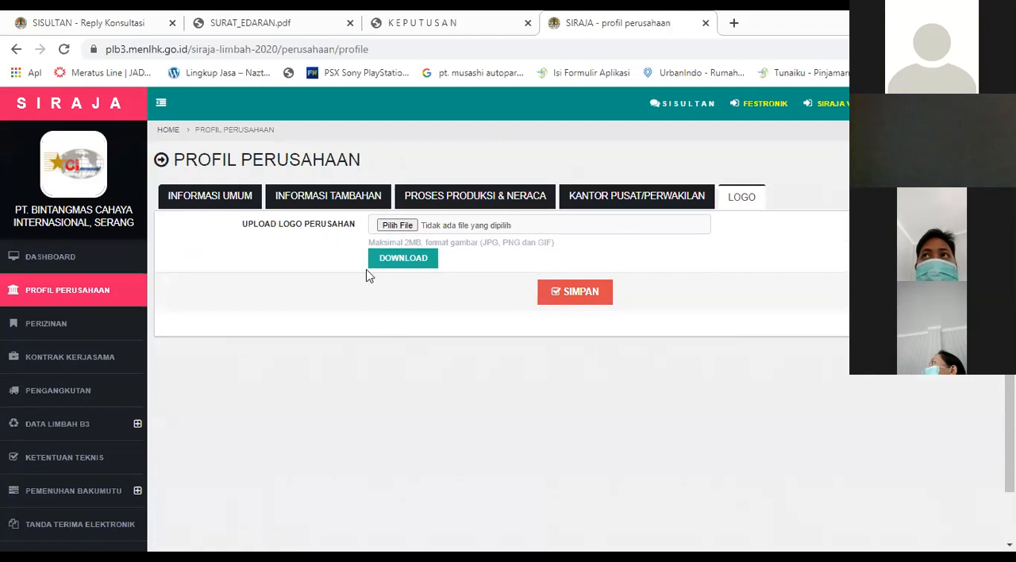
Return to the general information (Informasi Umum) and select Prasarana as the industry sector and Rumah Sakit as the industry type.
click(222, 201)
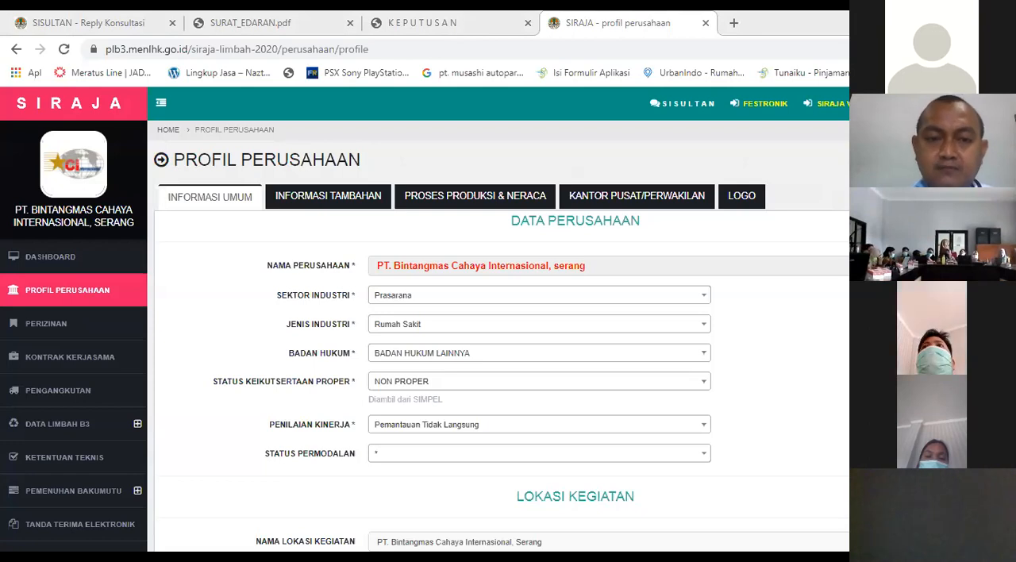
click(397, 300)
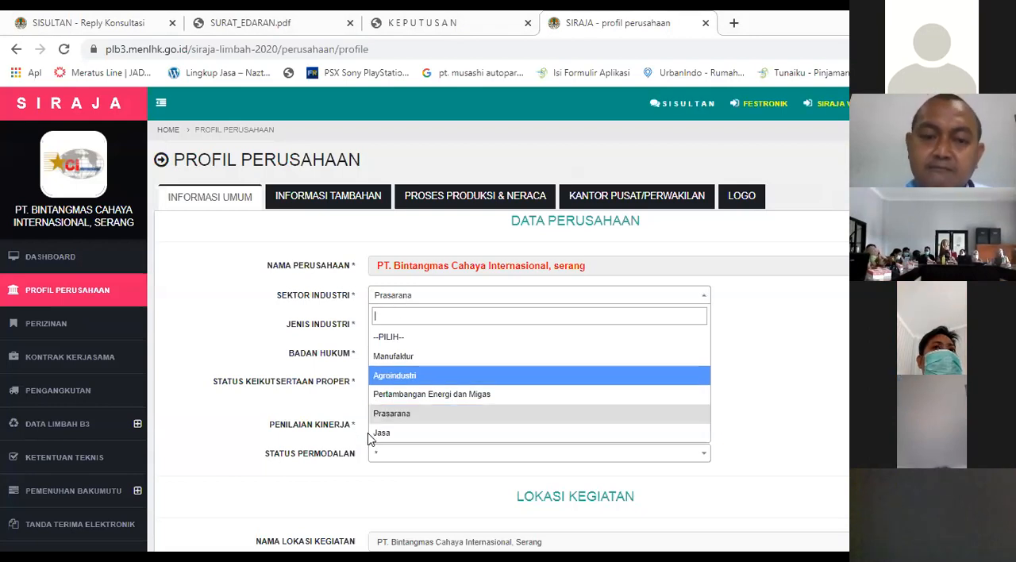
click(393, 413)
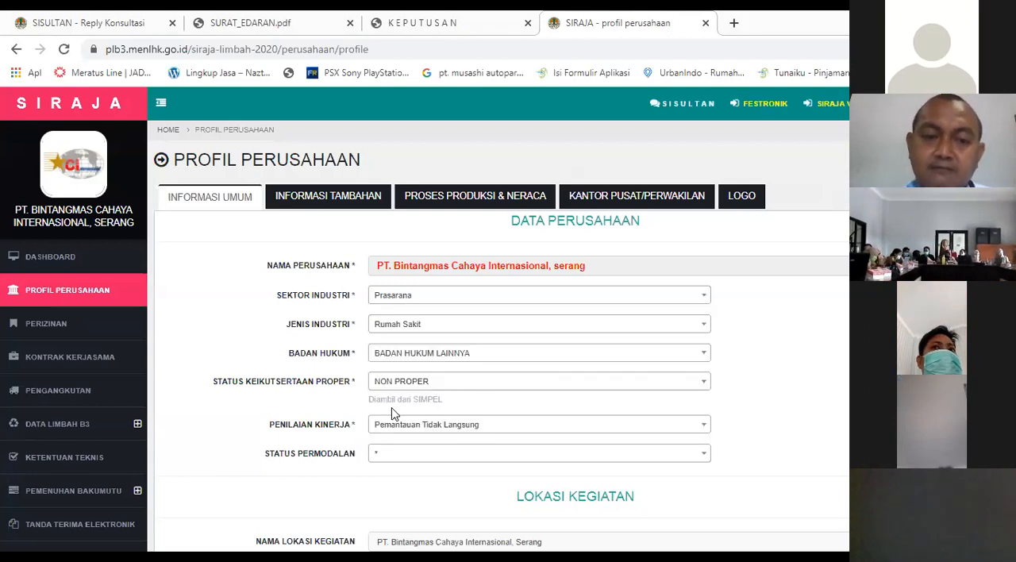
click(405, 326)
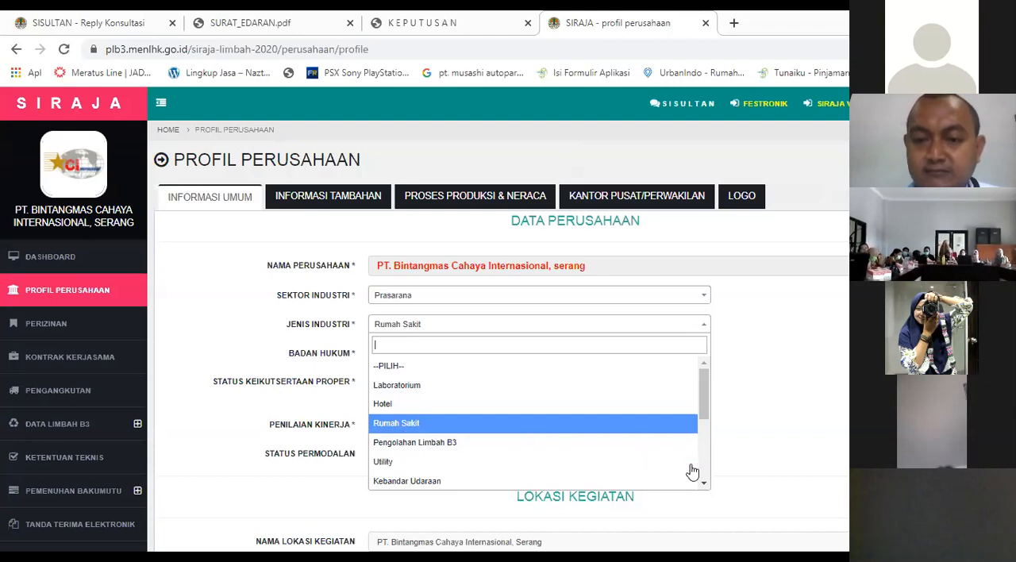
click(705, 485)
scroll(705, 485, down, 2)
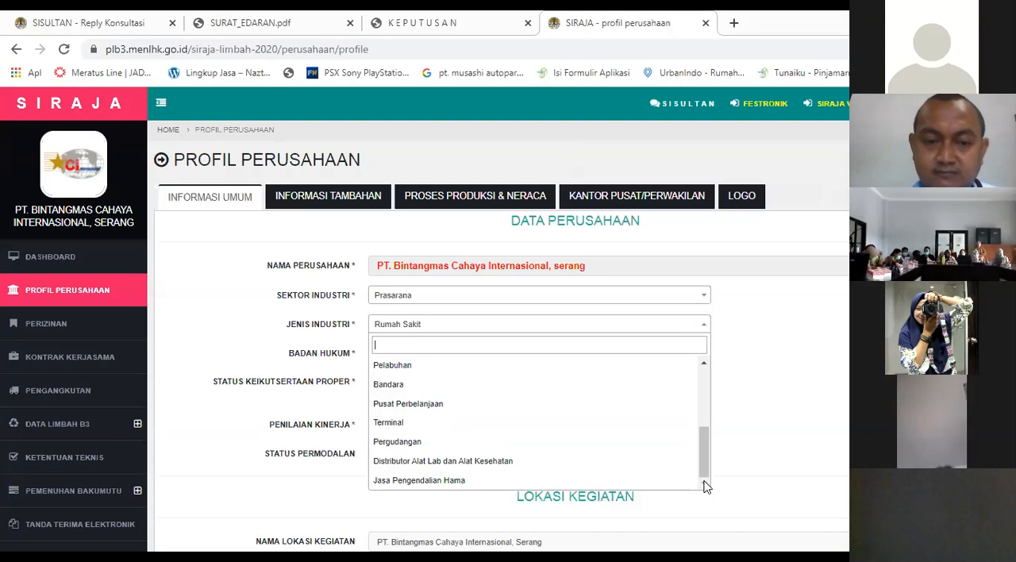
scroll(706, 444, up, 4)
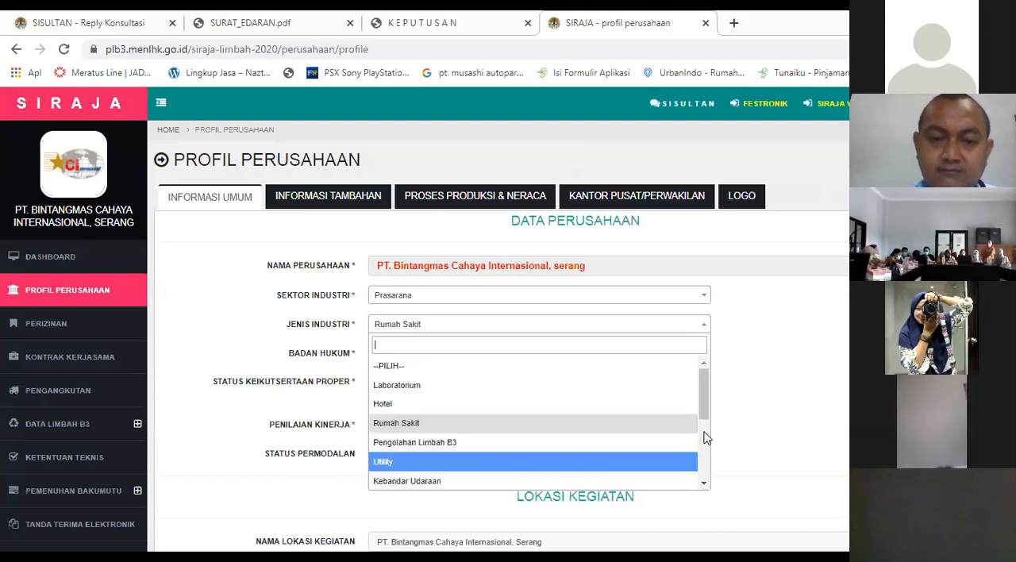
click(536, 429)
Select BADAN HUKUM LAINNYA as the legal entity (Badan Hukum) and NON PROPER as the PROPER participation status.
click(436, 356)
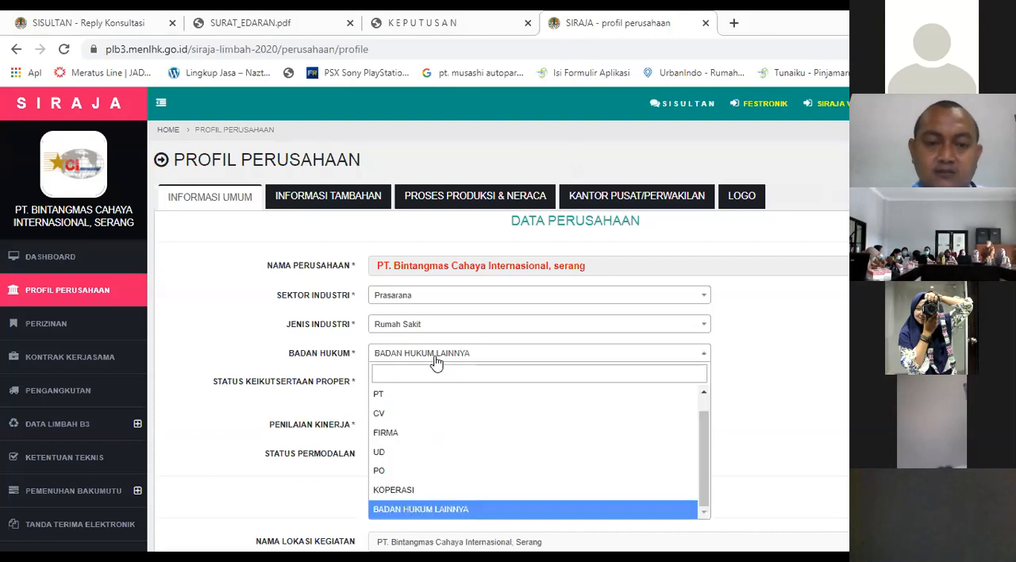
click(424, 510)
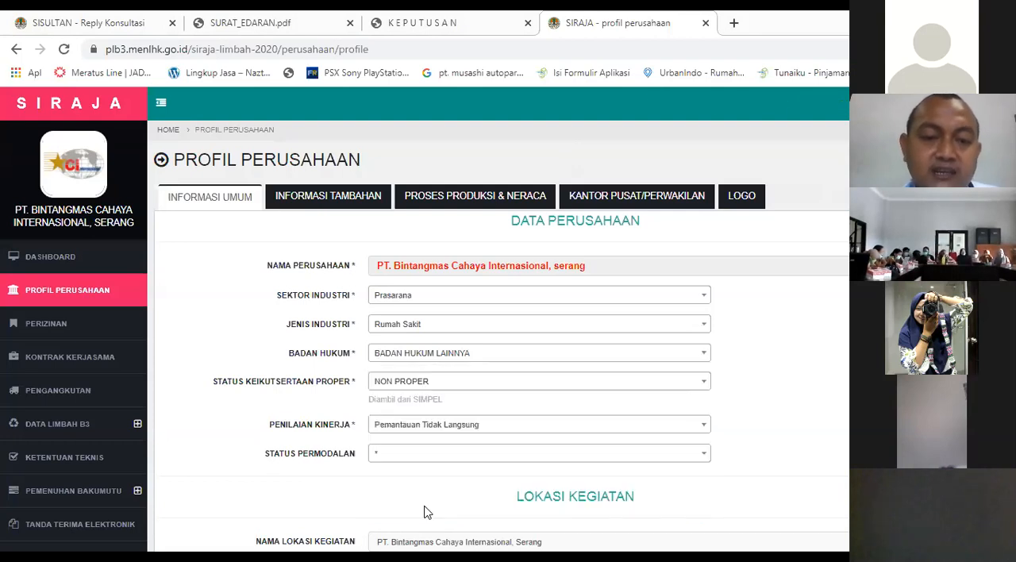
click(417, 382)
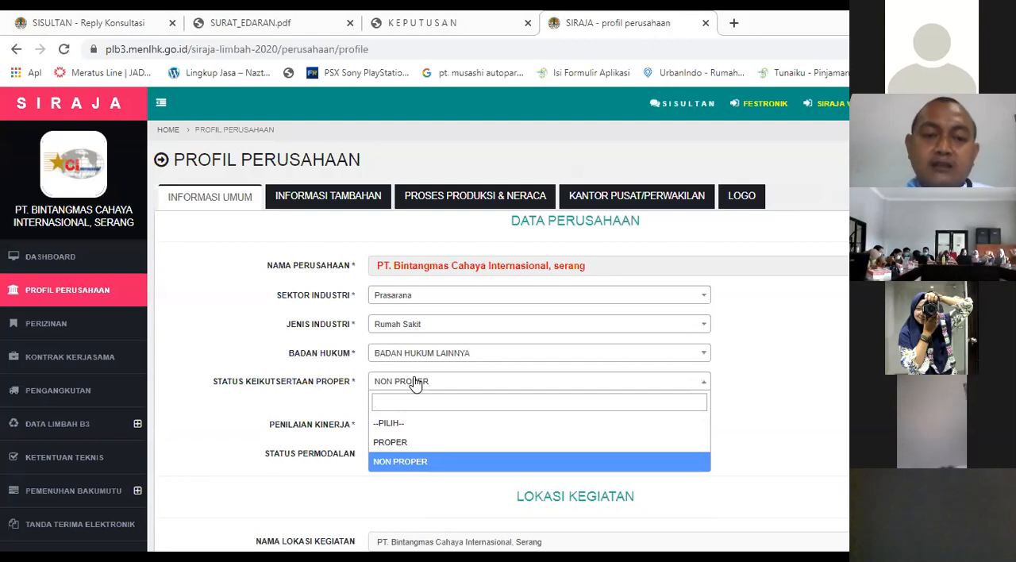
click(415, 463)
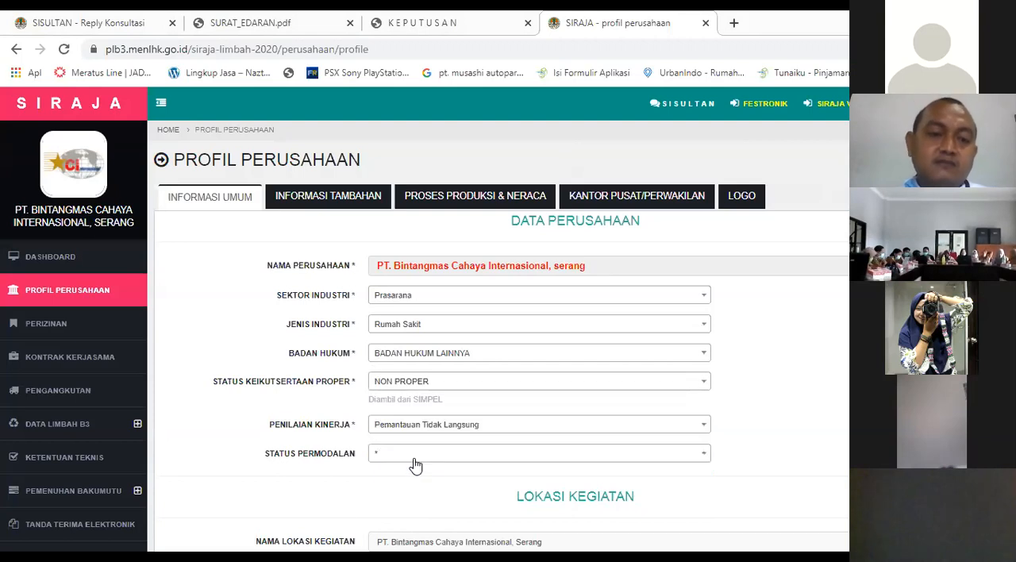
Set the performance assessment (Penilaian Kinerja) to Pemantauan Tidak Langsung and the capital status (Status Permodalan) to *.
click(430, 429)
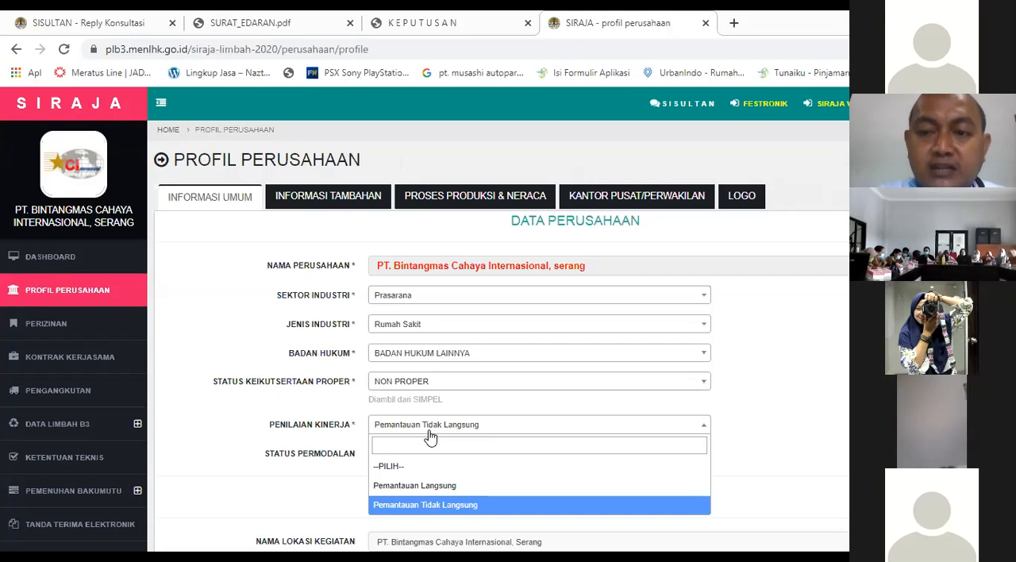
click(421, 505)
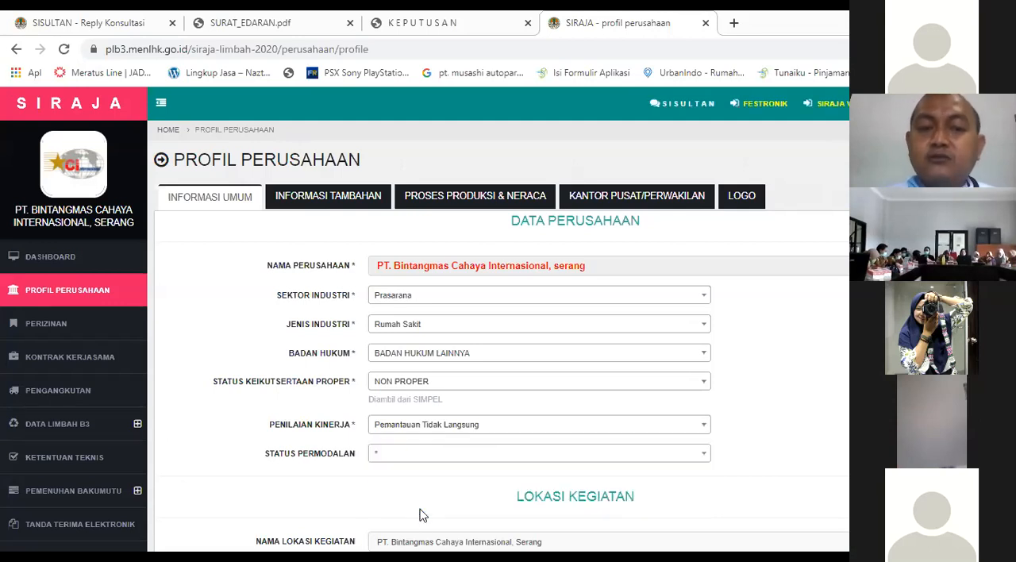
click(423, 460)
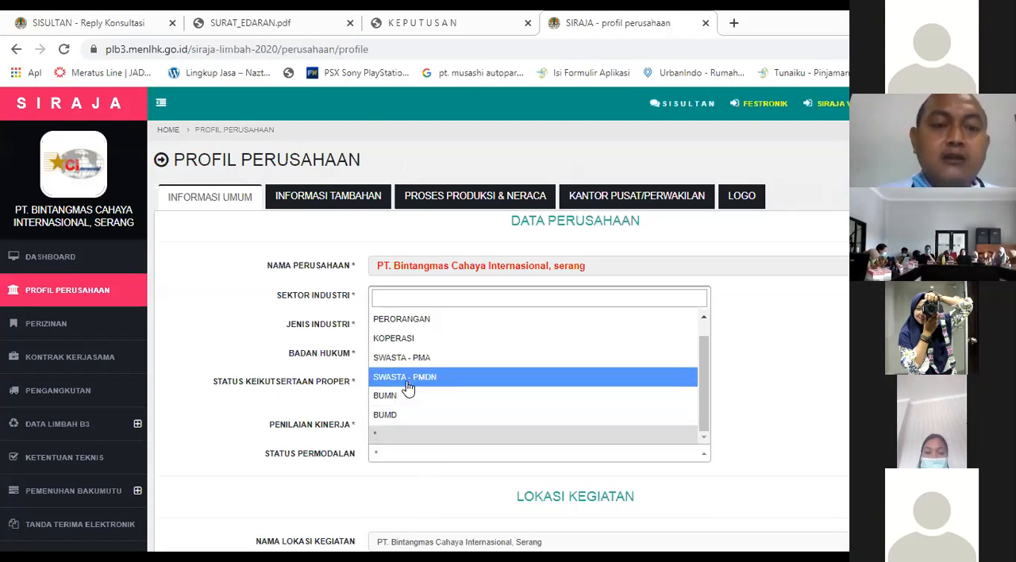
click(402, 438)
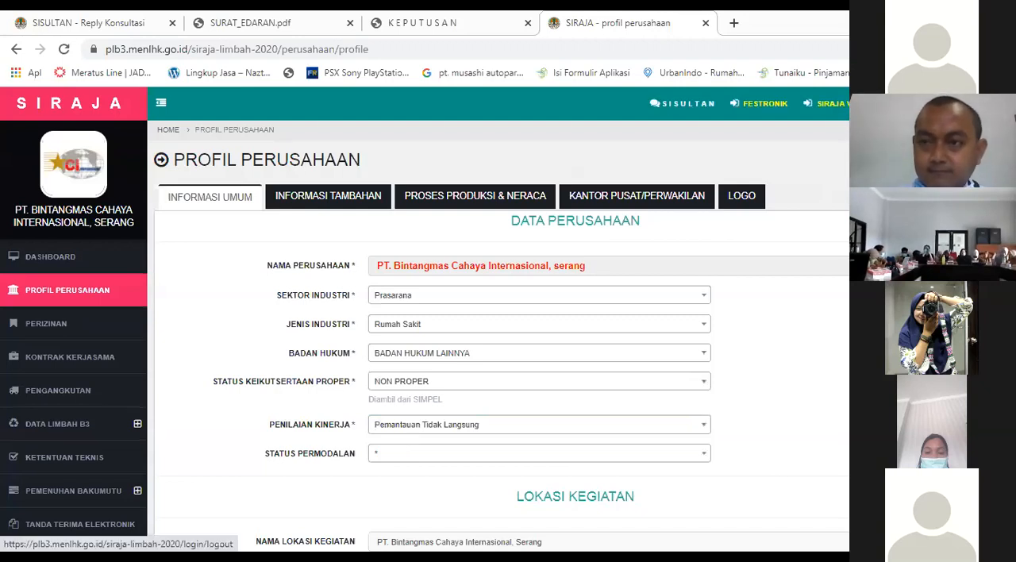
Examine the activity location name, address, province and regency, along with the longitude and latitude coordinates in the general information.
scroll(499, 317, down, 2)
scroll(499, 318, down, 1)
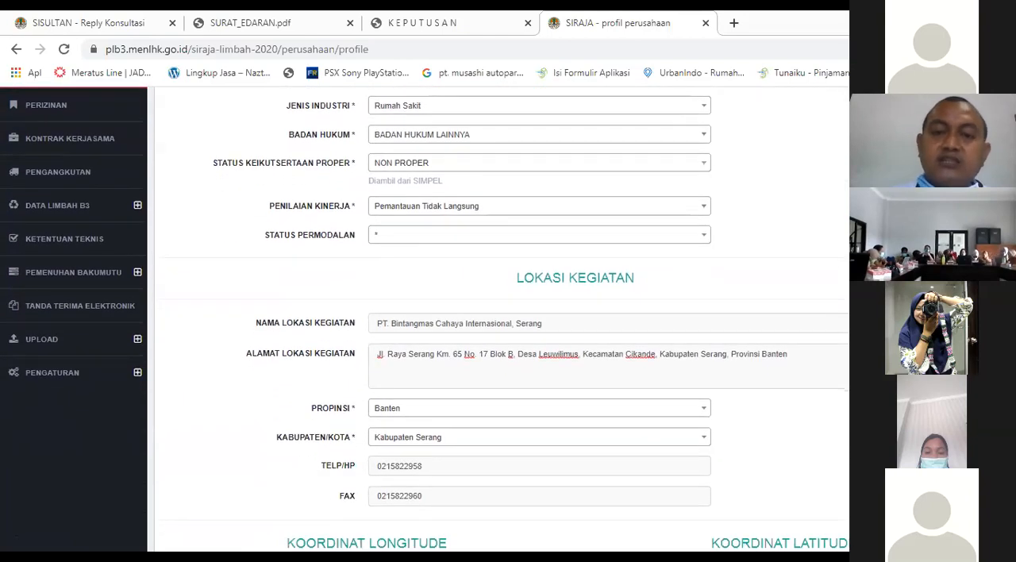
drag(550, 323, 164, 278)
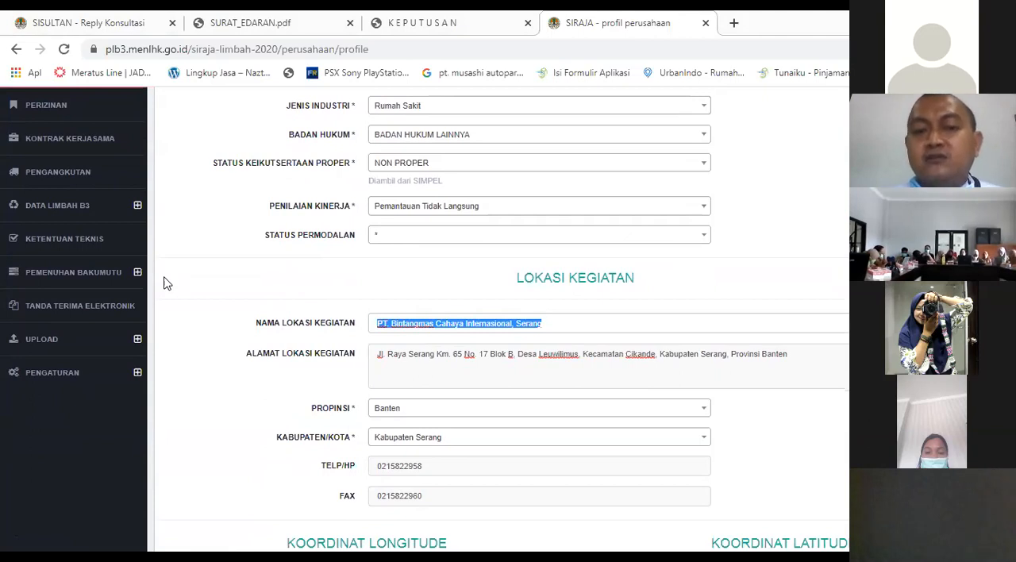
click(450, 354)
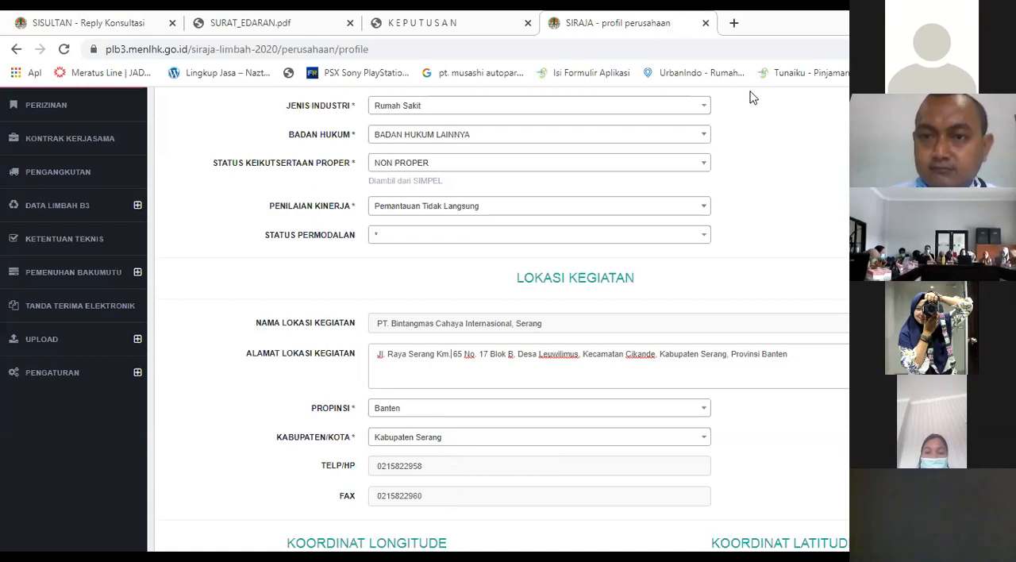
scroll(753, 97, down, 3)
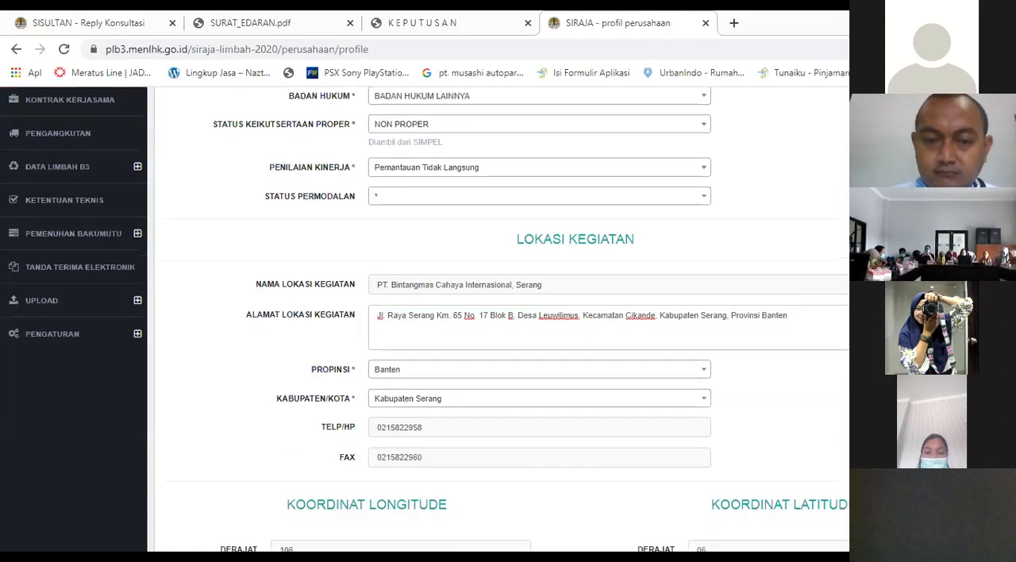
scroll(540, 319, down, 1)
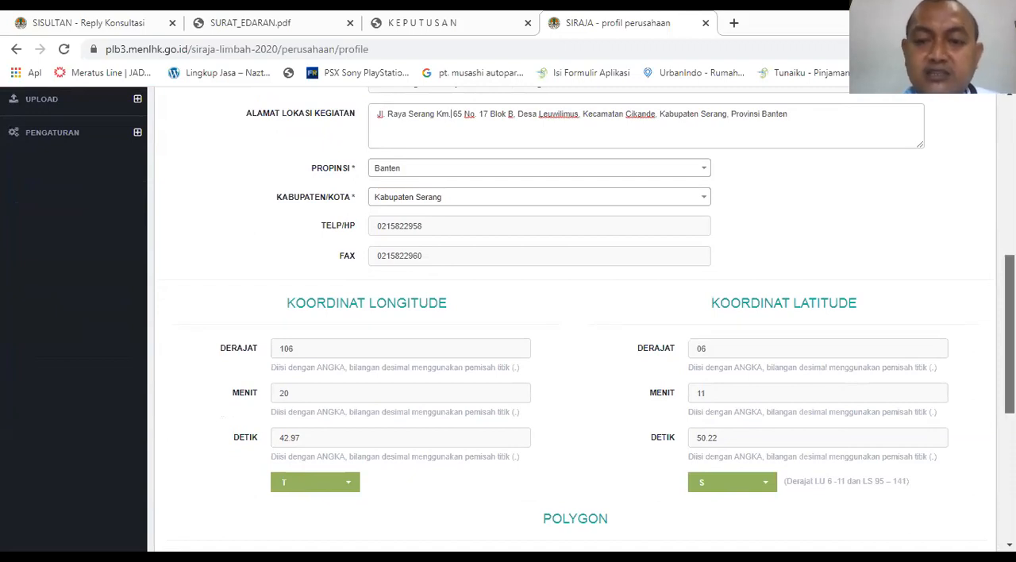
scroll(572, 318, down, 4)
scroll(572, 317, down, 1)
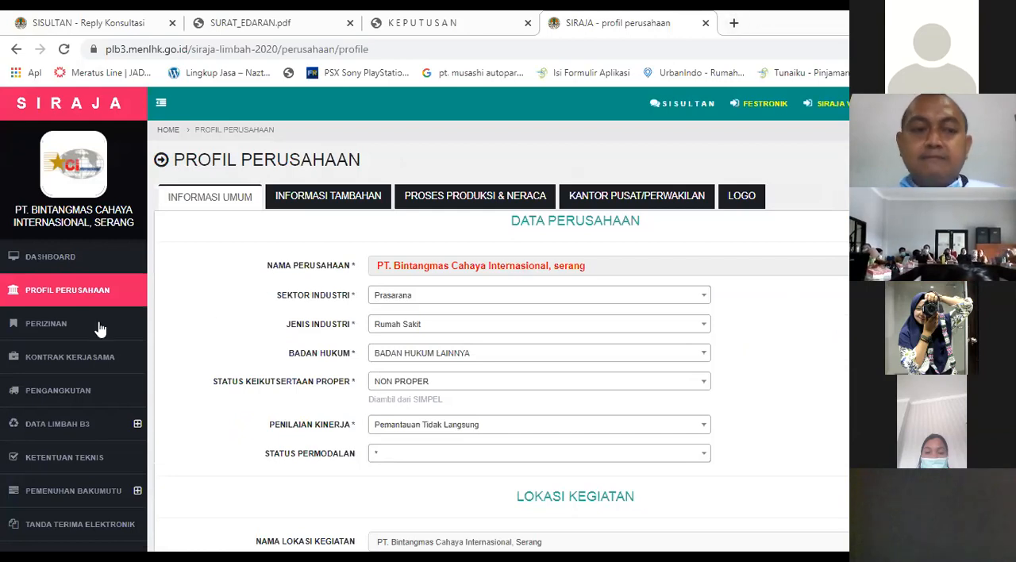
Open the permit entry form (Perizinan) and select Penyimpanan Sementara Limbah B3 as the permit type.
click(100, 324)
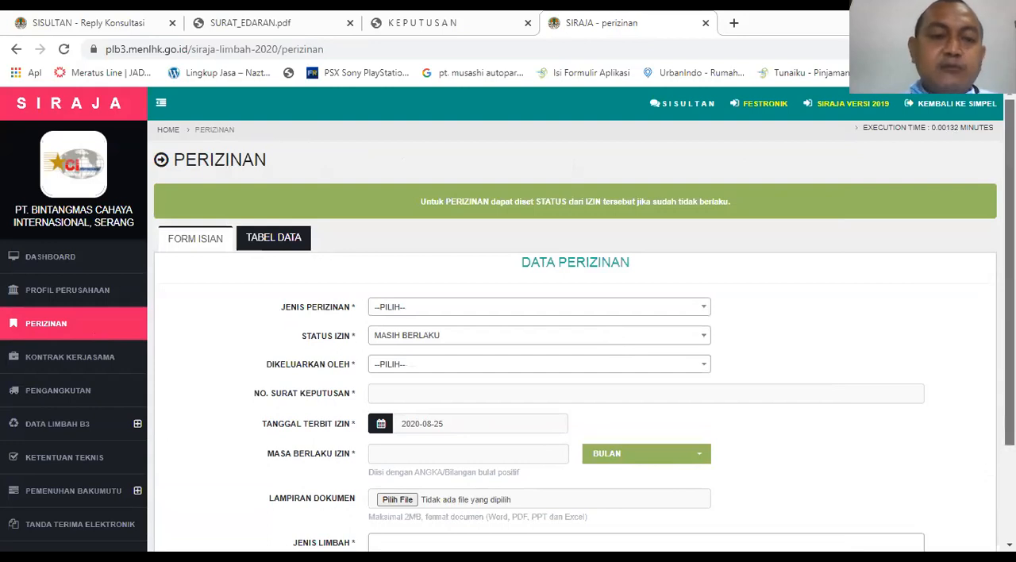
scroll(1010, 278, down, 1)
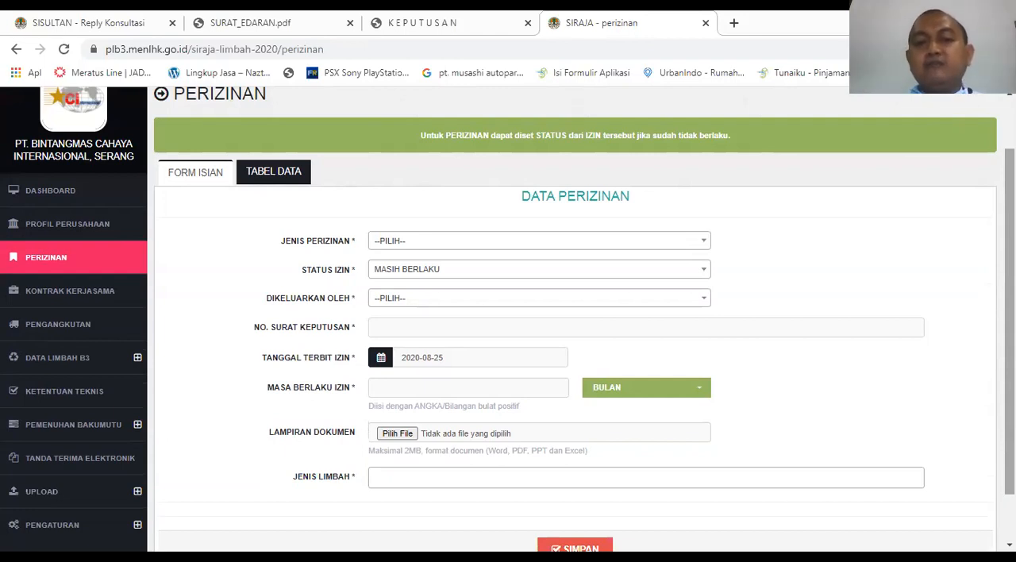
click(658, 253)
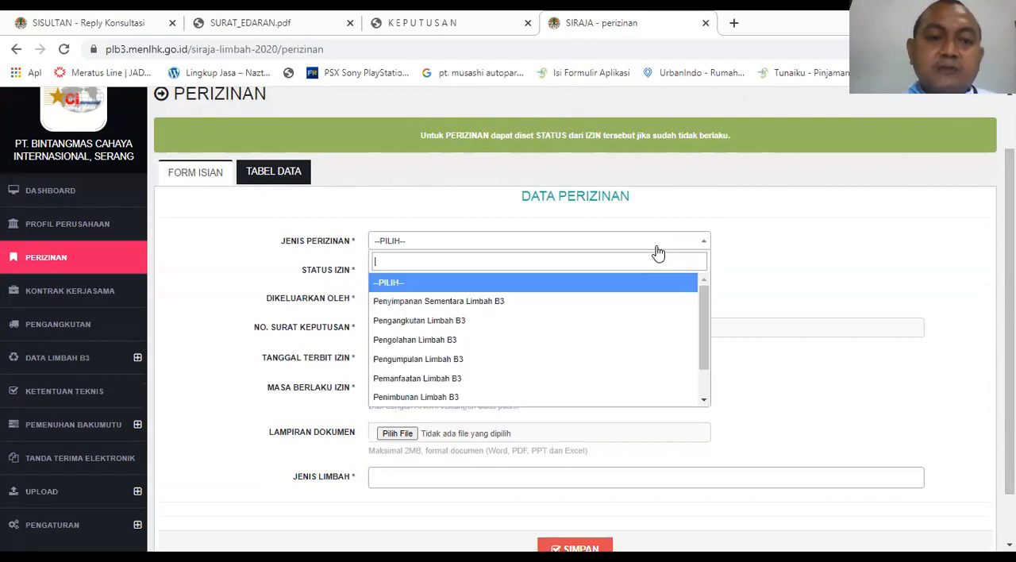
click(494, 302)
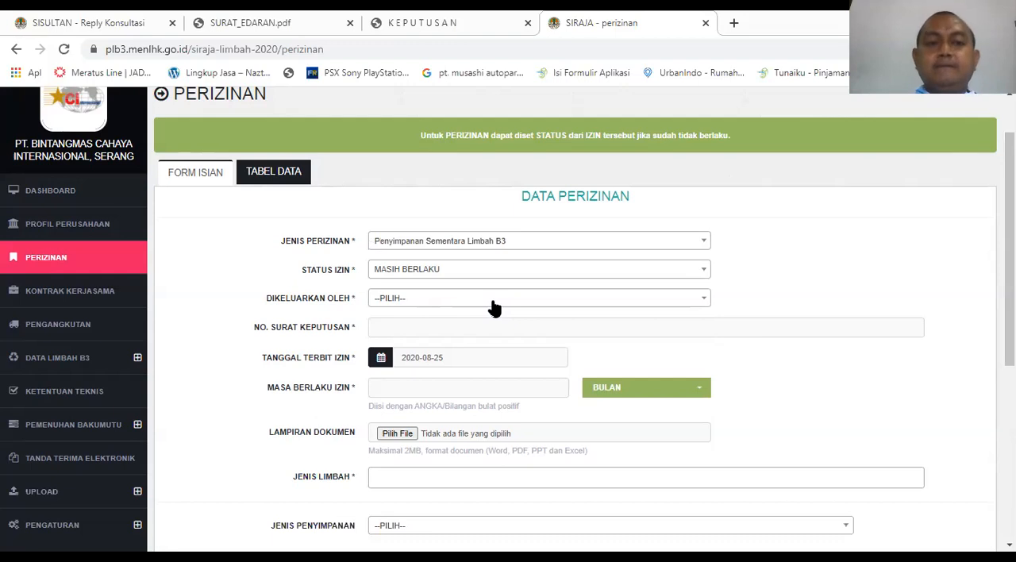
Set the permit status (Status Izin) to MASIH BERLAKU and the issuing authority (Dikeluarkan Oleh) to KAB/KOTA.
click(426, 275)
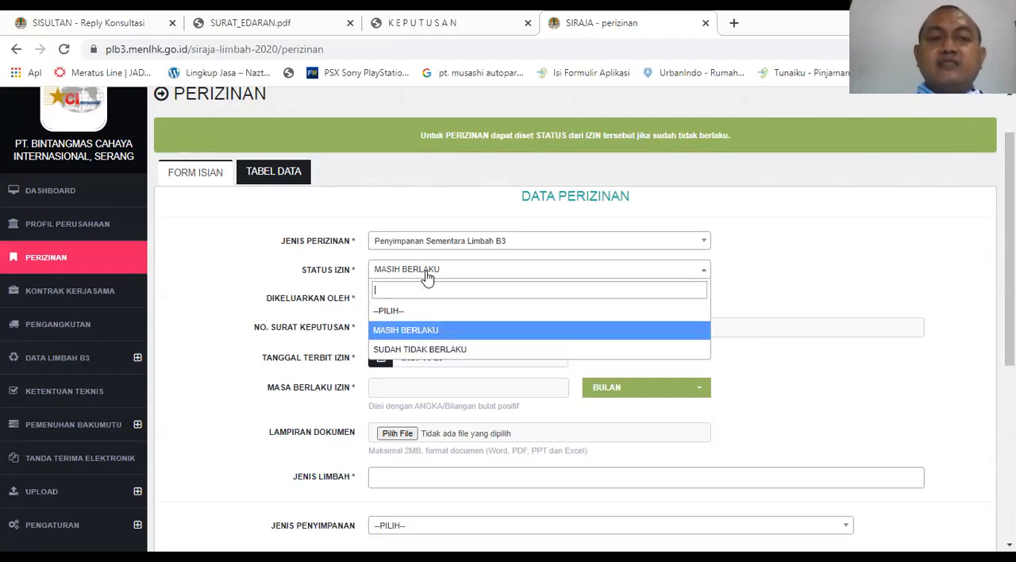
click(423, 330)
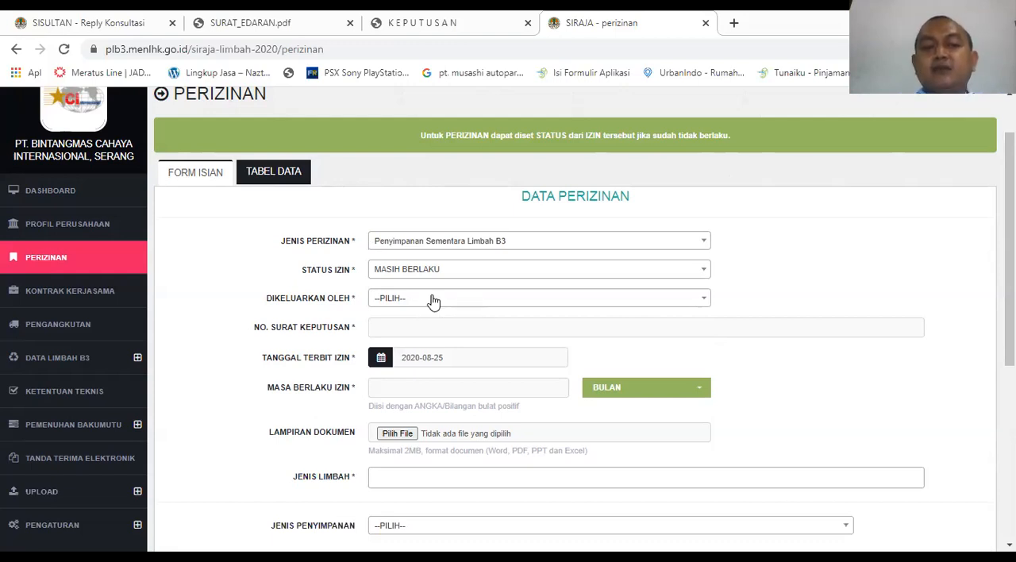
click(434, 302)
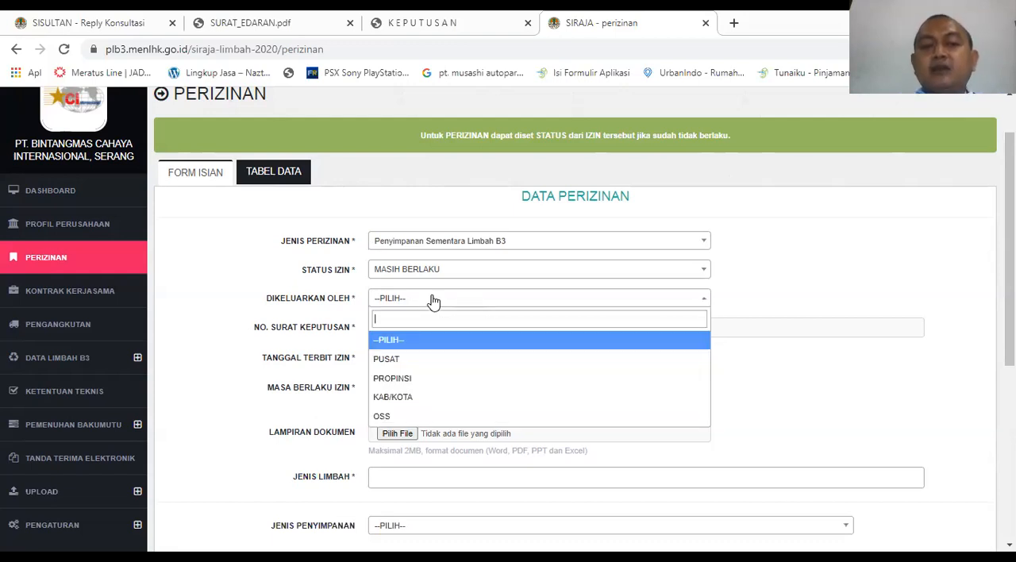
click(411, 405)
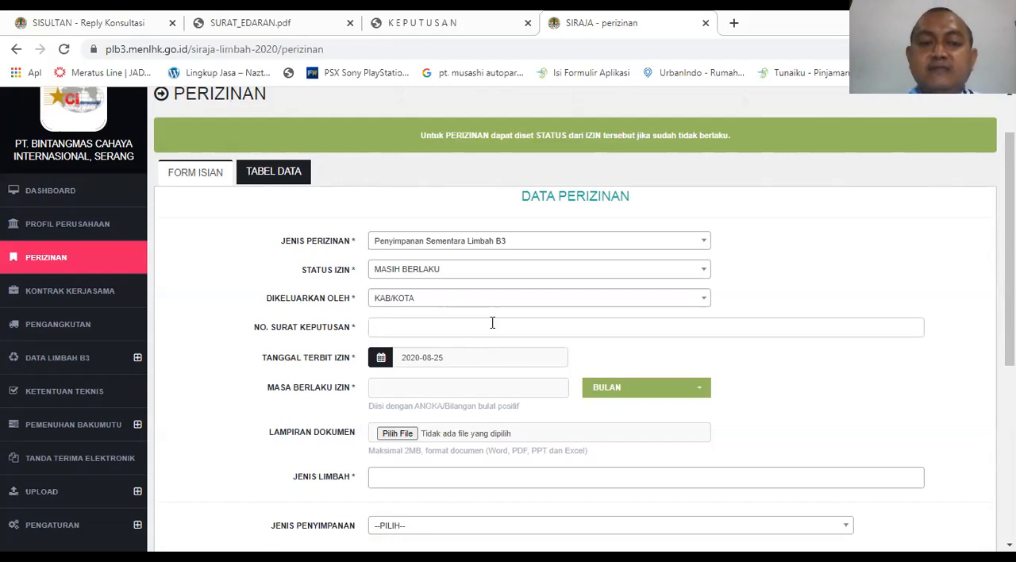
Open the temporary storage permit TPS (10 Agustus 2021).pdf, highlight its decree number on page 1, and return to the permit form.
key(alt+Tab)
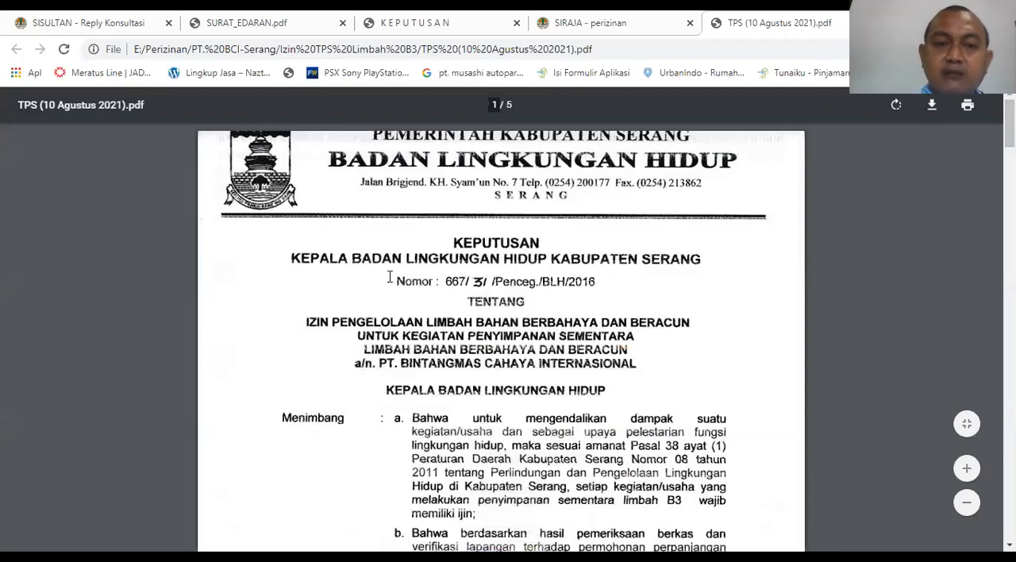
drag(392, 280, 601, 285)
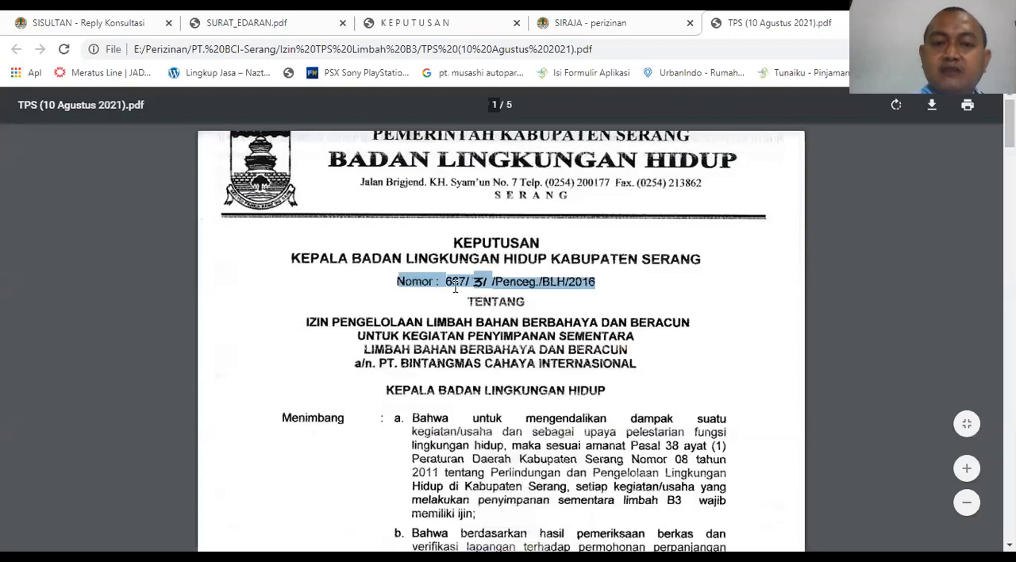
drag(442, 281, 599, 281)
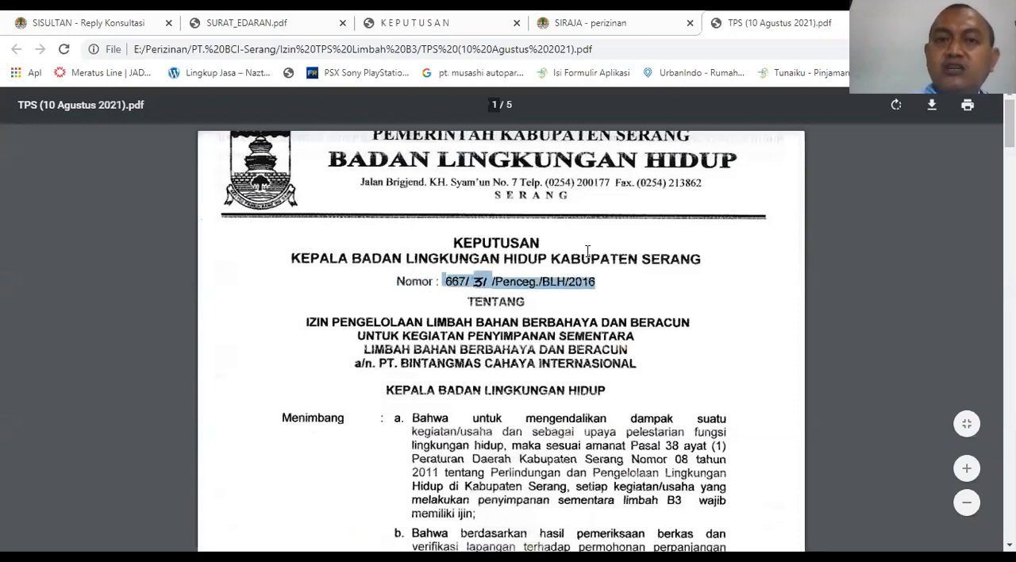
click(572, 14)
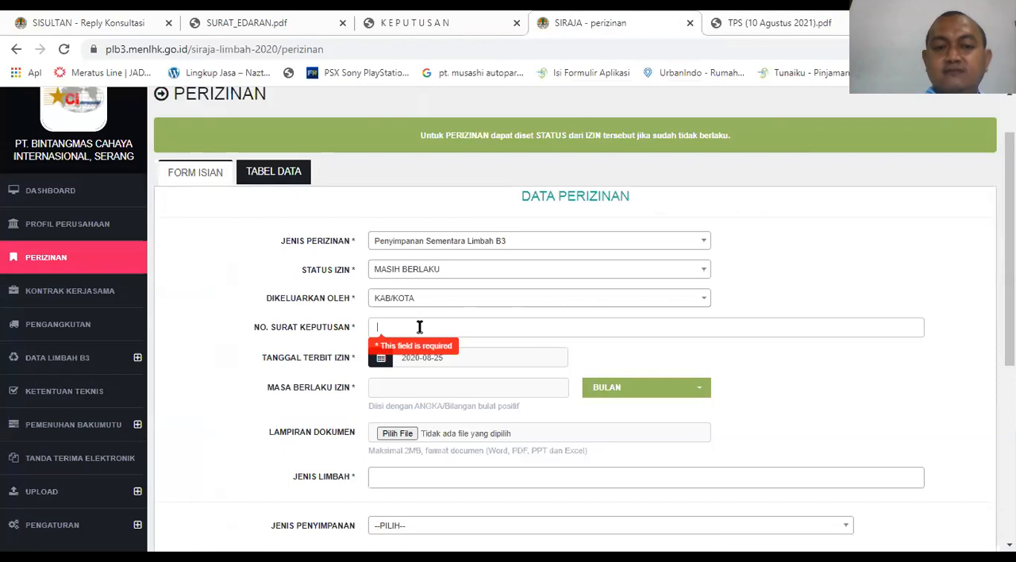
Find the date of issue on the last page of the permit PDF and highlight it.
click(466, 361)
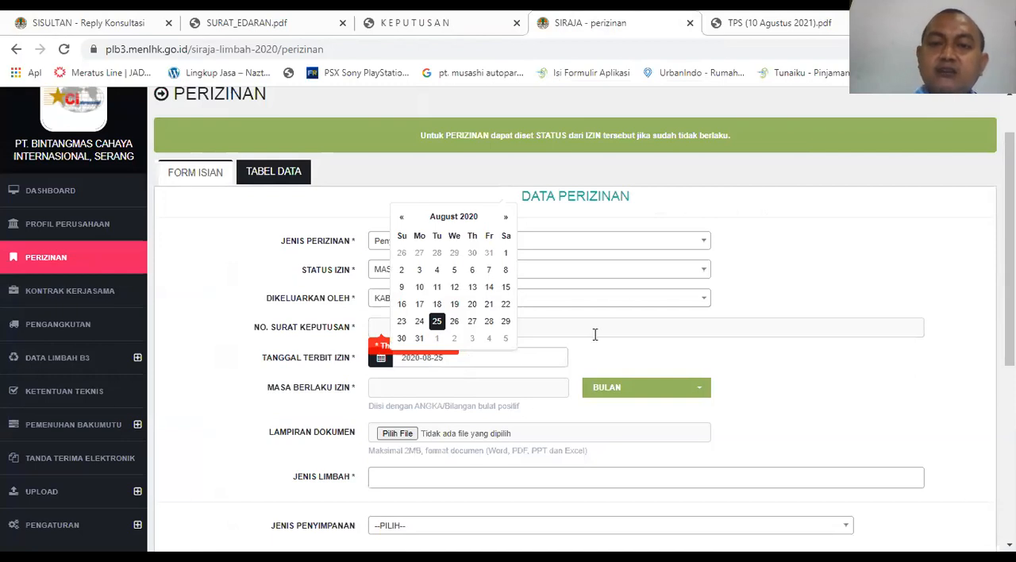
click(731, 16)
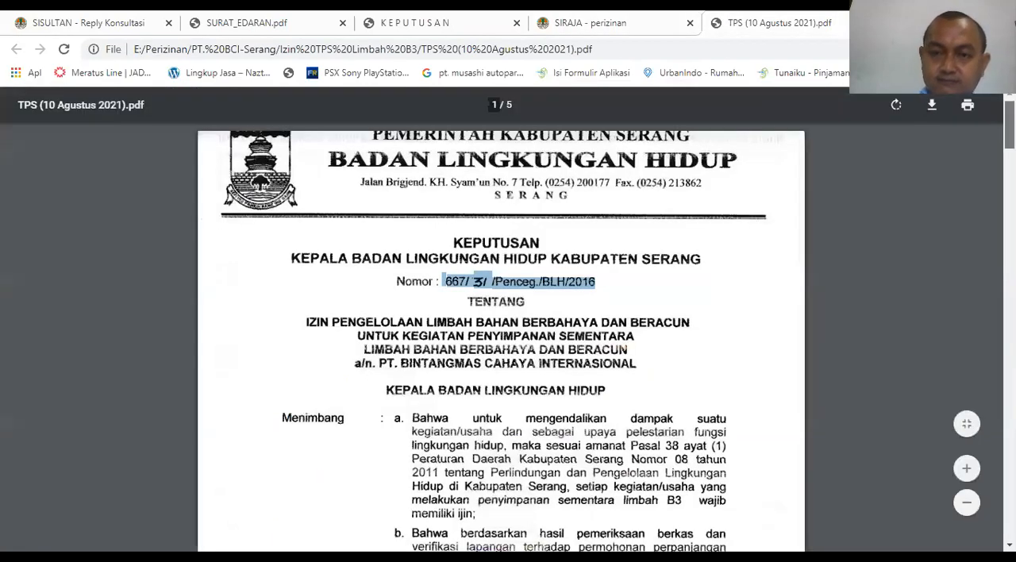
scroll(500, 337, down, 20)
scroll(501, 338, down, 15)
scroll(568, 349, down, 3)
drag(567, 363, 668, 370)
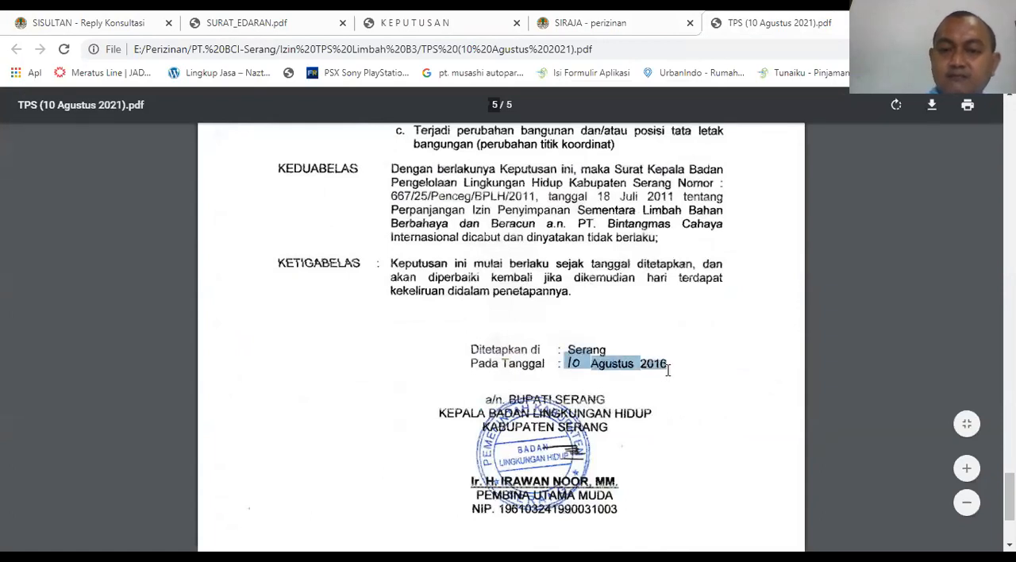
Set the permit issue date (Tanggal Terbit Izin) in the SIRAJA form to 2016-10-16.
click(558, 20)
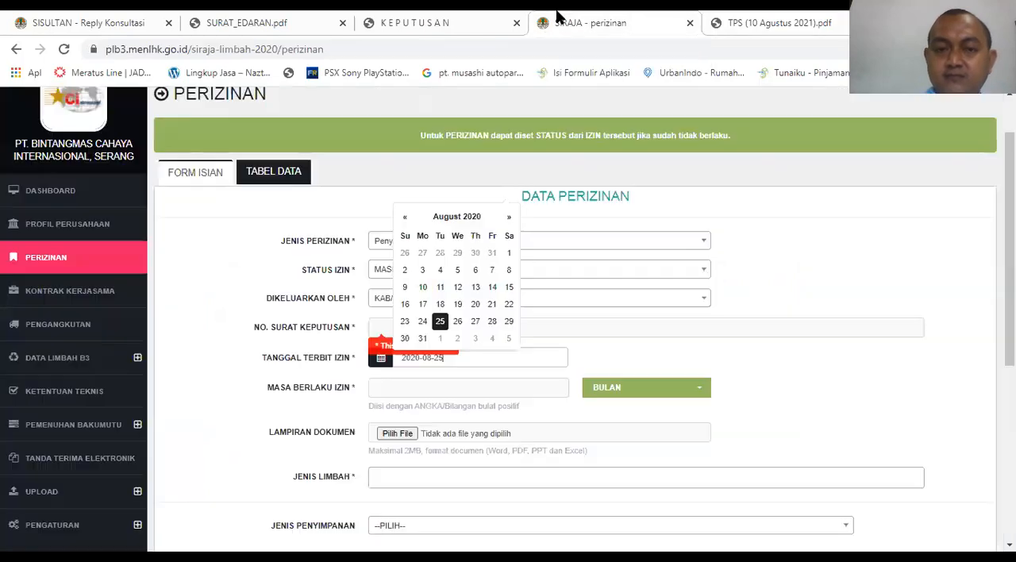
click(428, 217)
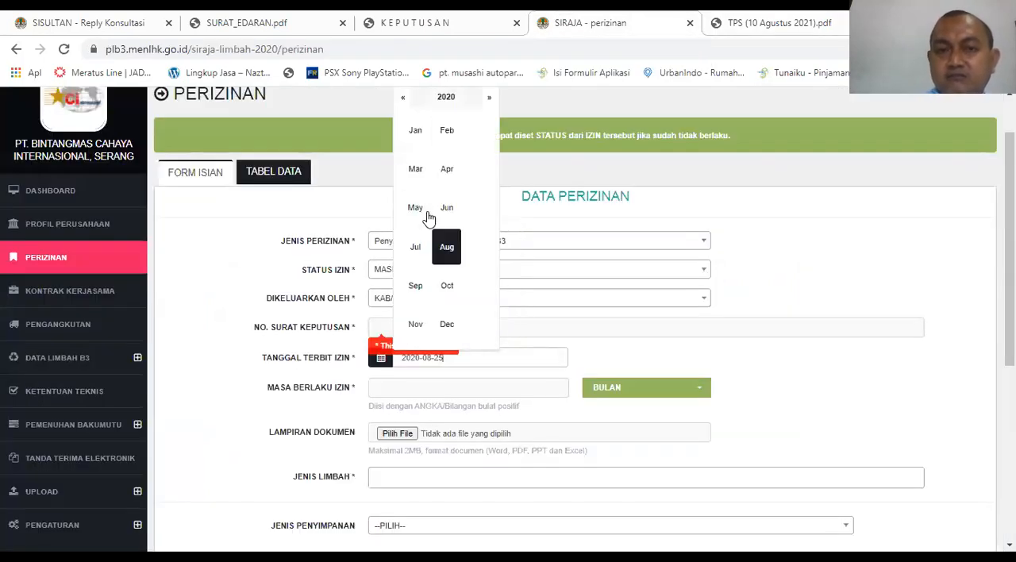
click(446, 97)
click(403, 97)
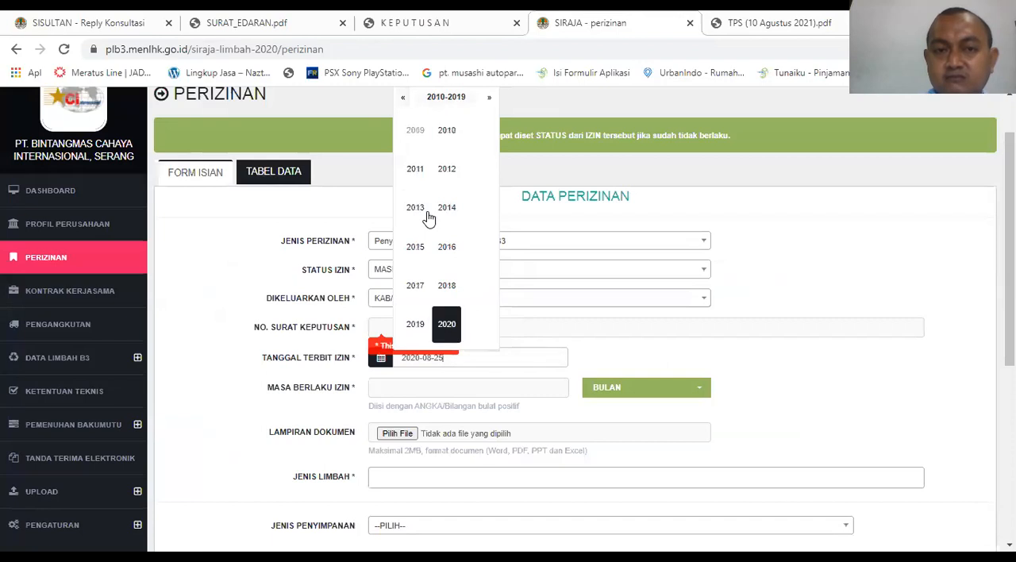
click(447, 246)
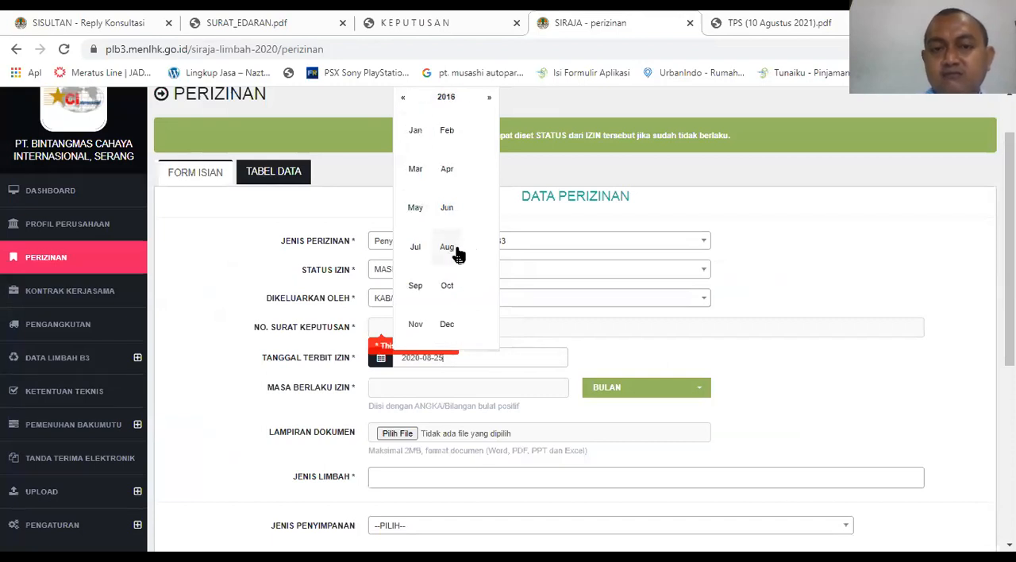
click(442, 287)
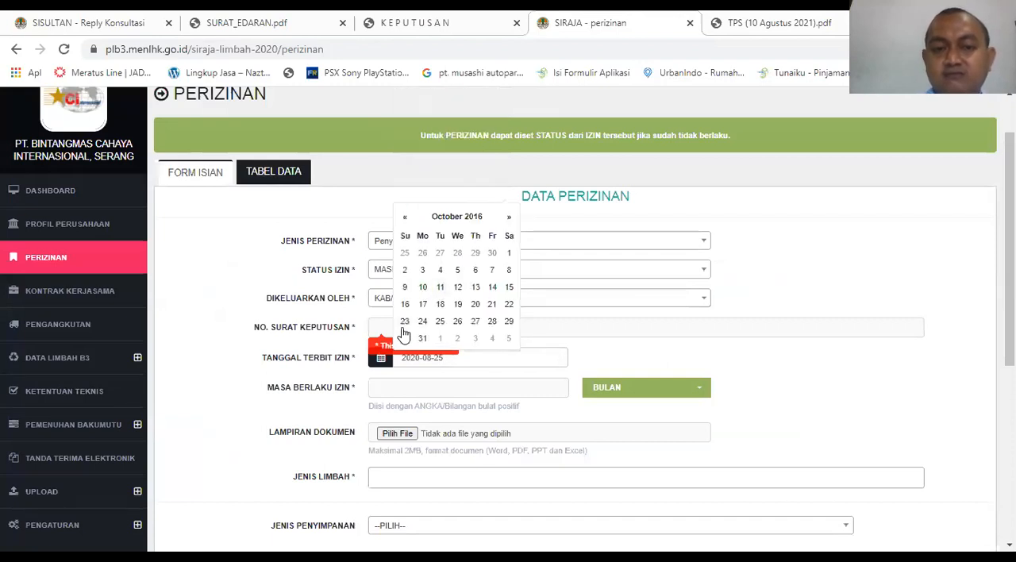
click(405, 304)
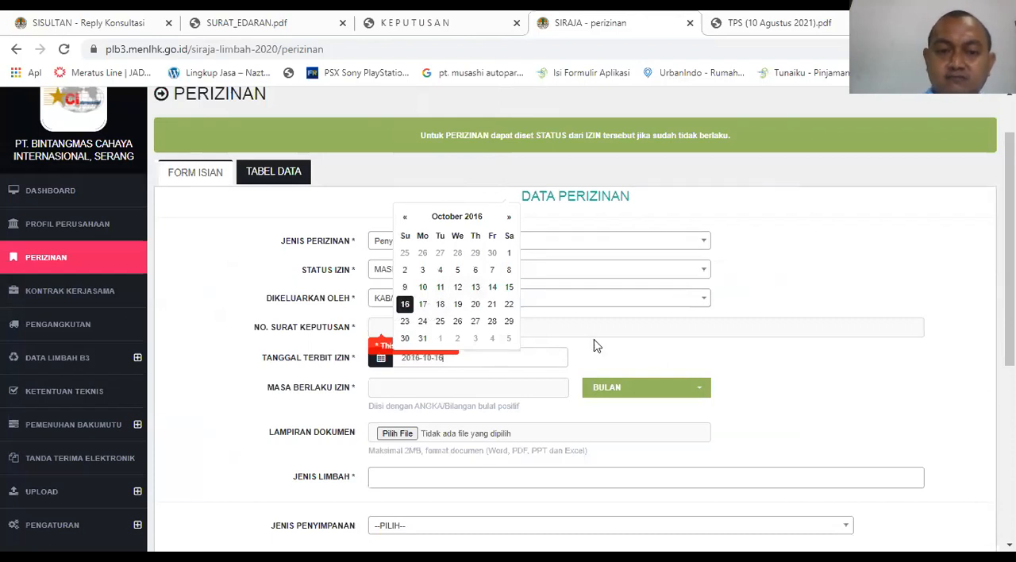
click(656, 358)
Enter 0 as the decree number (No. Surat Keputusan) and set the permit validity (Masa Berlaku Izin) to 5 TAHUN.
click(579, 331)
text(0)
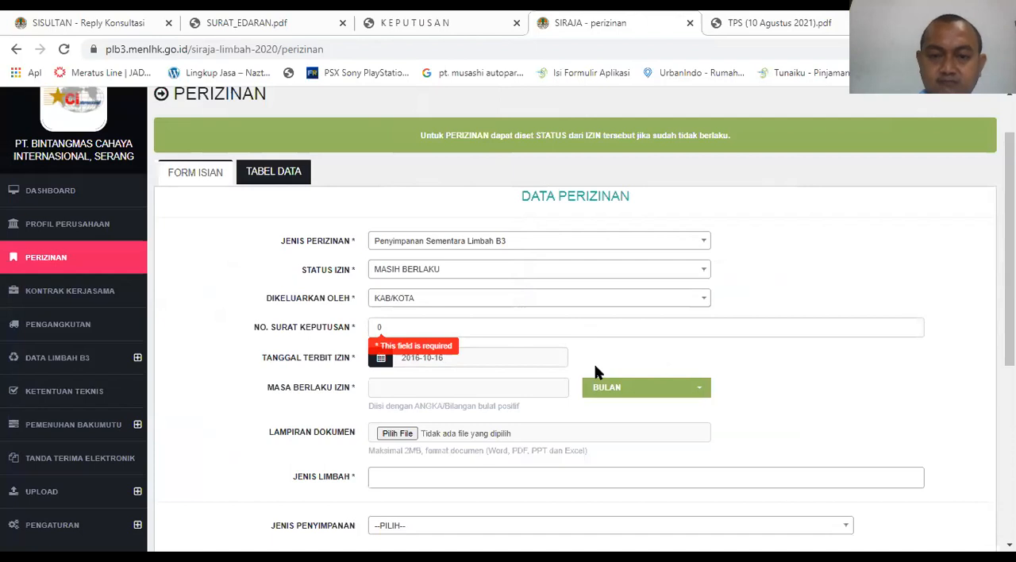
click(517, 387)
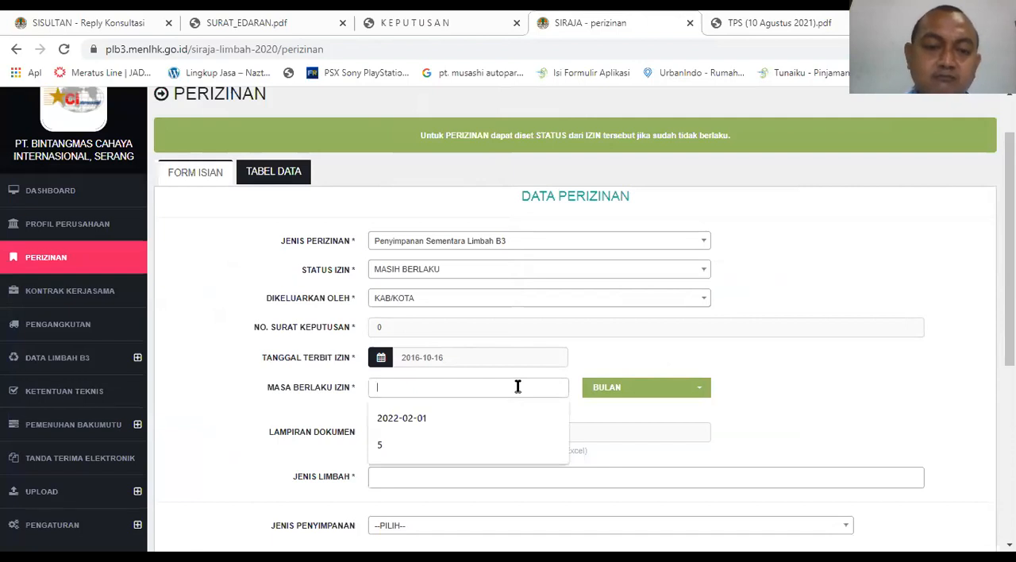
click(399, 448)
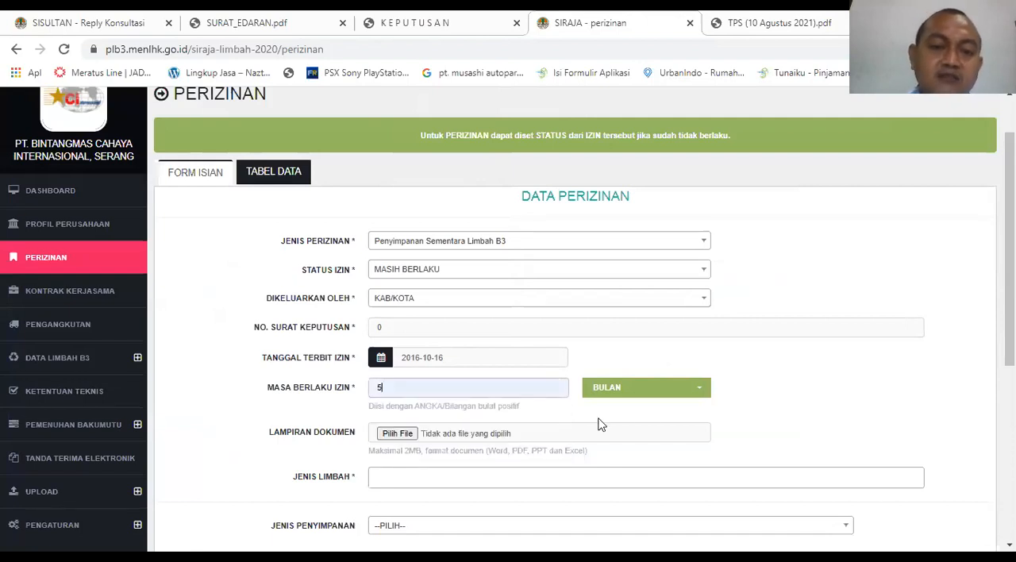
click(674, 394)
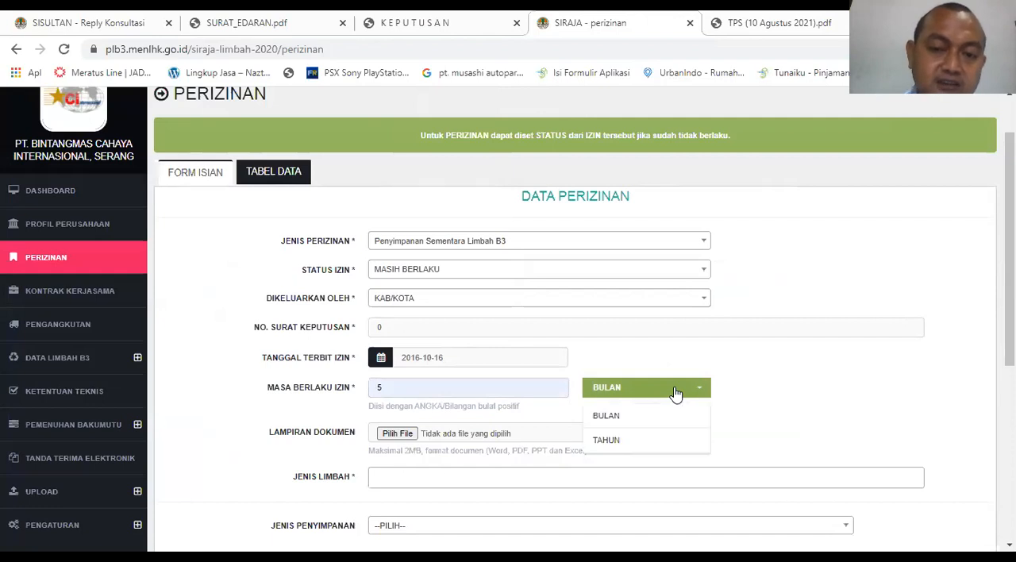
click(630, 447)
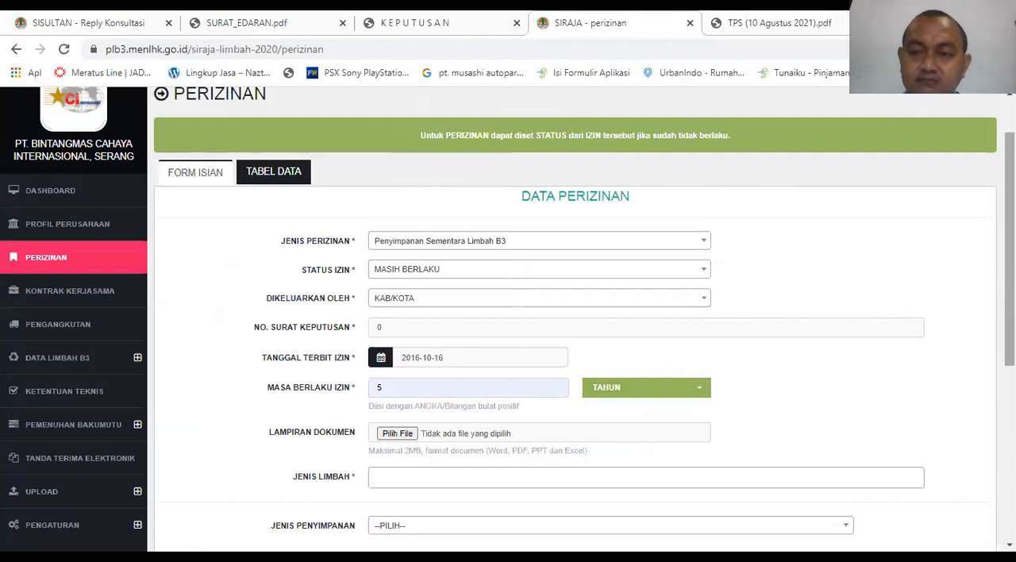
Look up the waste codes in the permit PDF's table on page 3 for the Jenis Limbah field and copy code A340-2.
scroll(619, 342, down, 1)
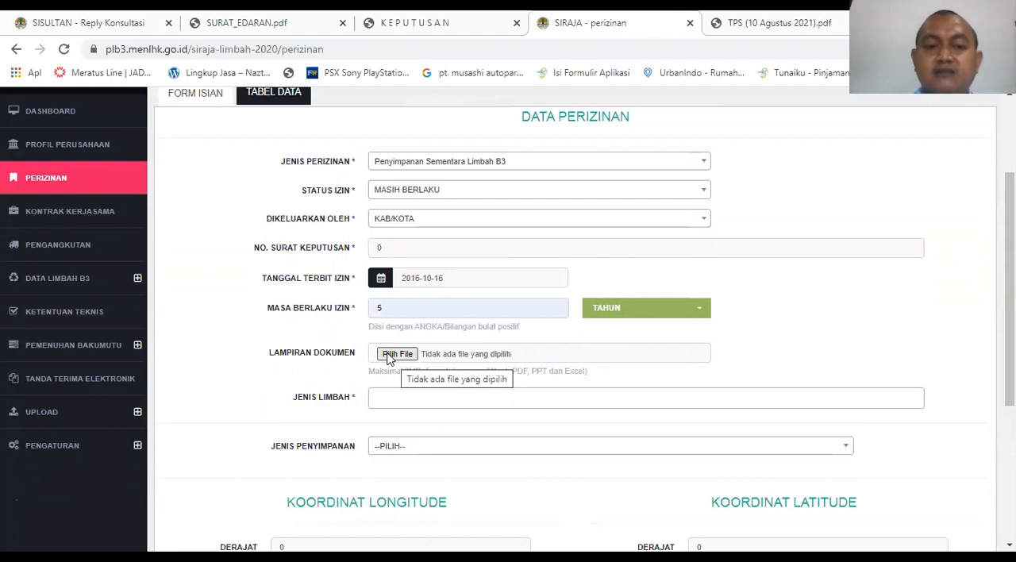
click(386, 397)
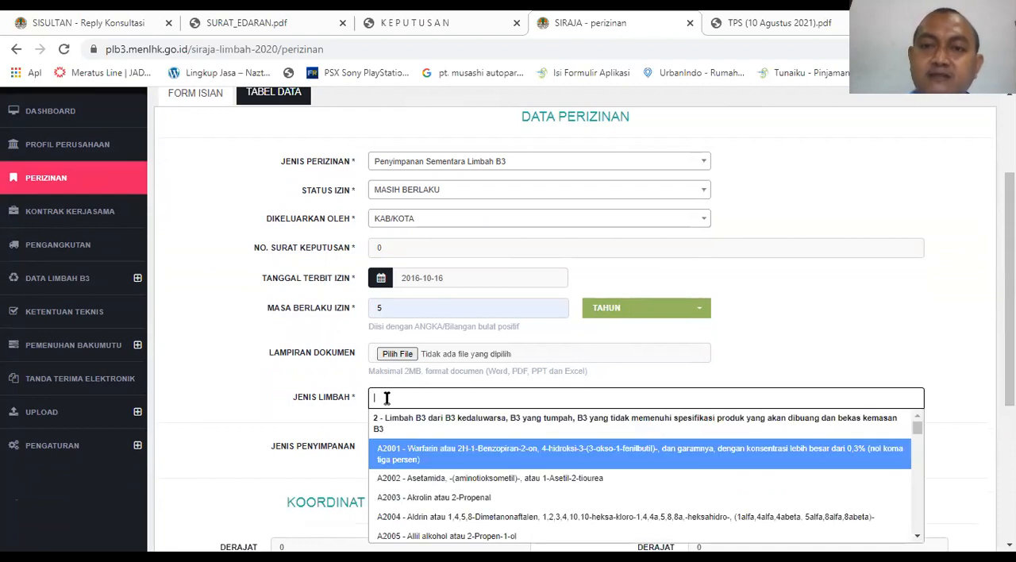
click(752, 17)
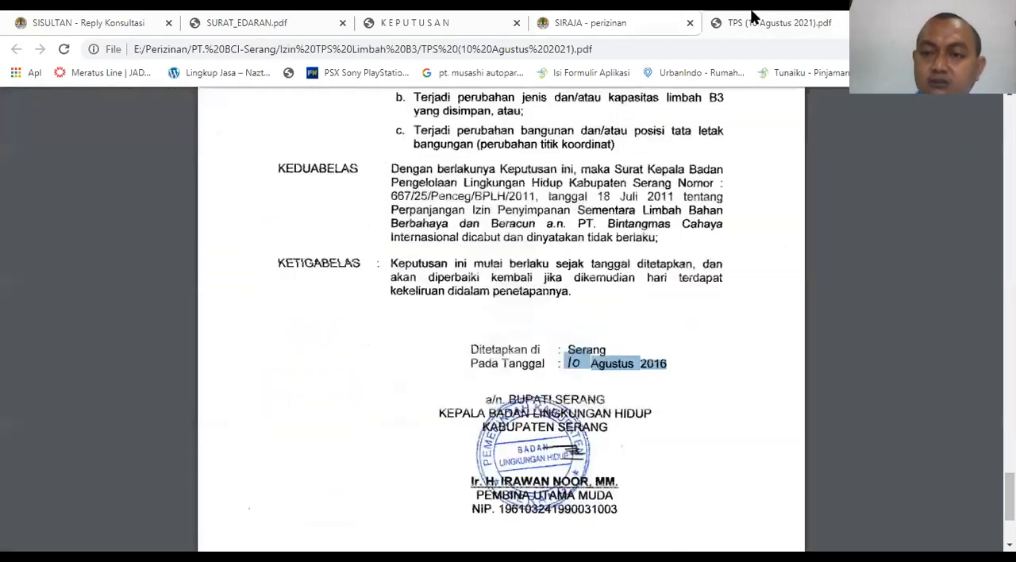
scroll(508, 317, up, 8)
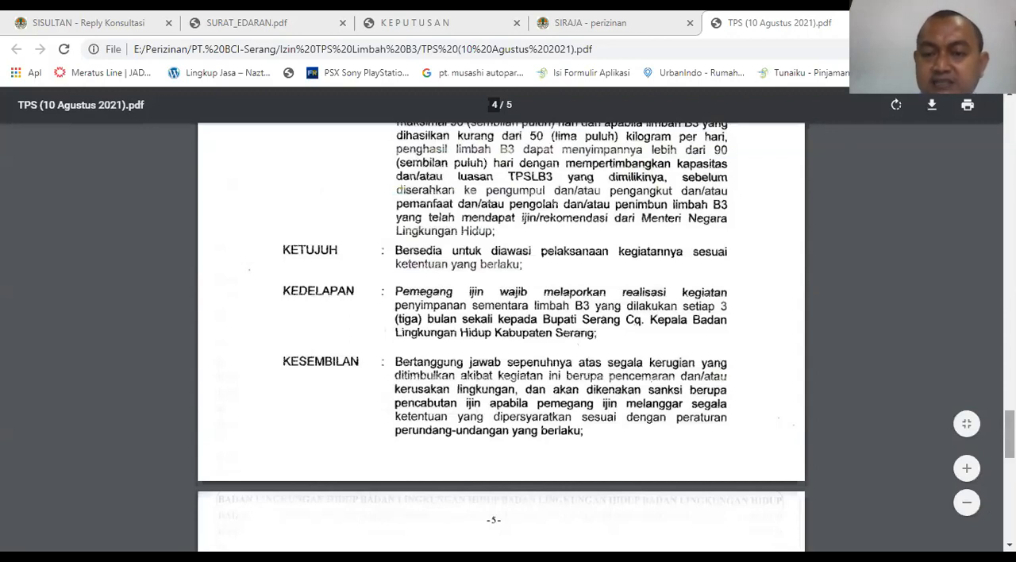
scroll(502, 336, up, 12)
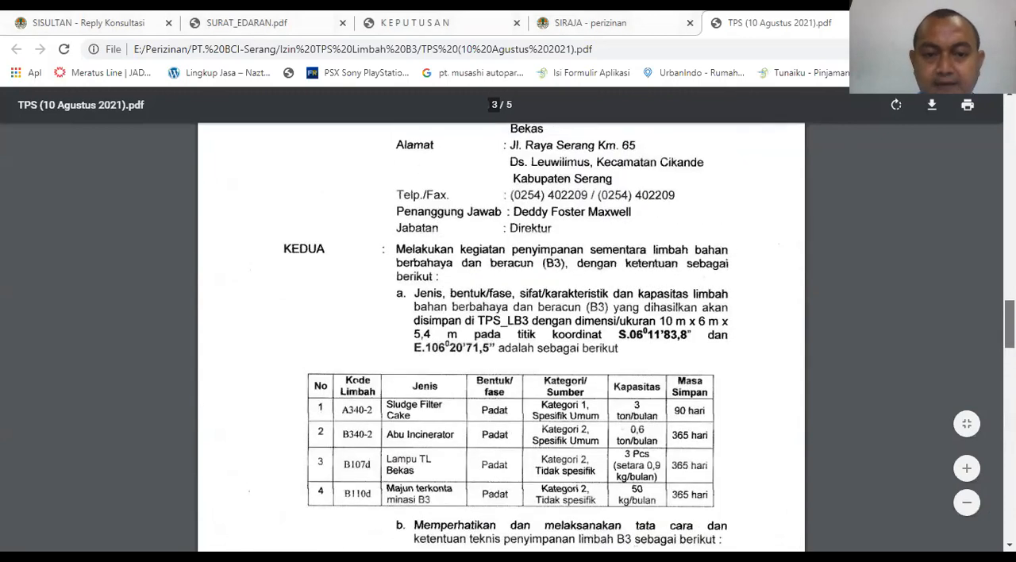
scroll(502, 337, down, 2)
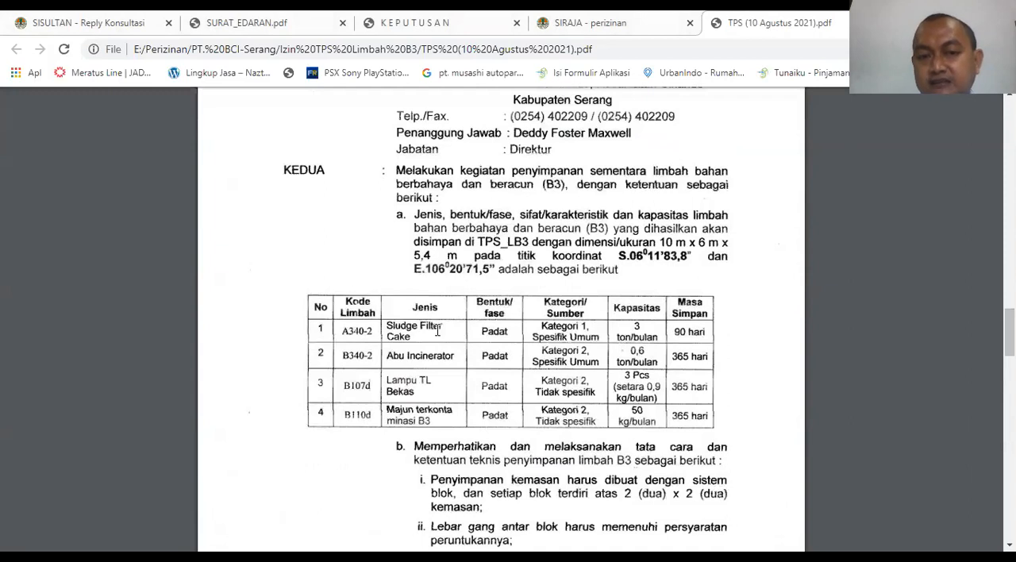
drag(373, 334, 340, 333)
key(ctrl+c)
click(351, 355)
double_click(351, 355)
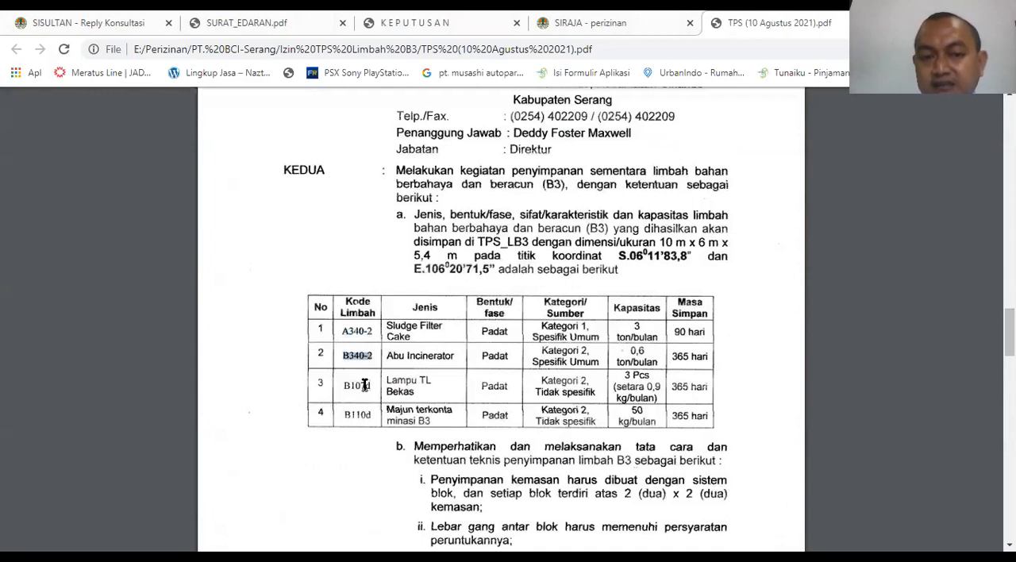
Add waste types A340-2 and B110d to the Jenis Limbah field of the permit form.
click(591, 23)
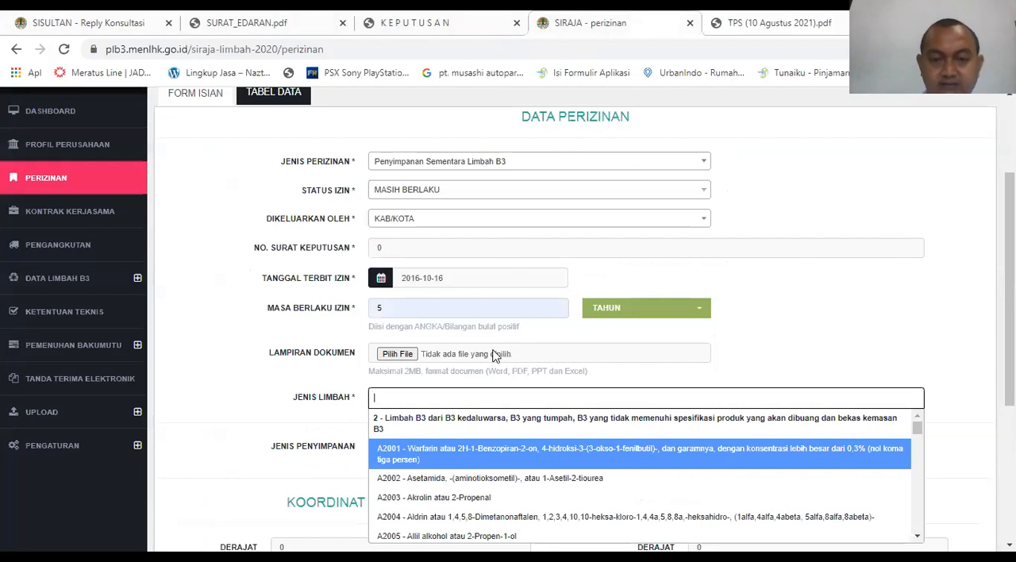
key(ctrl+v)
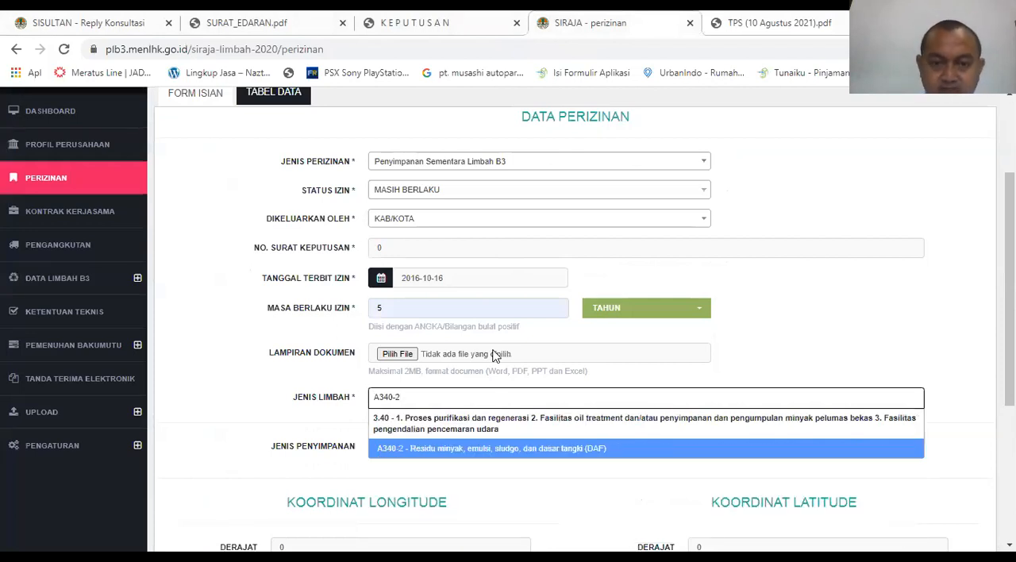
key(Return)
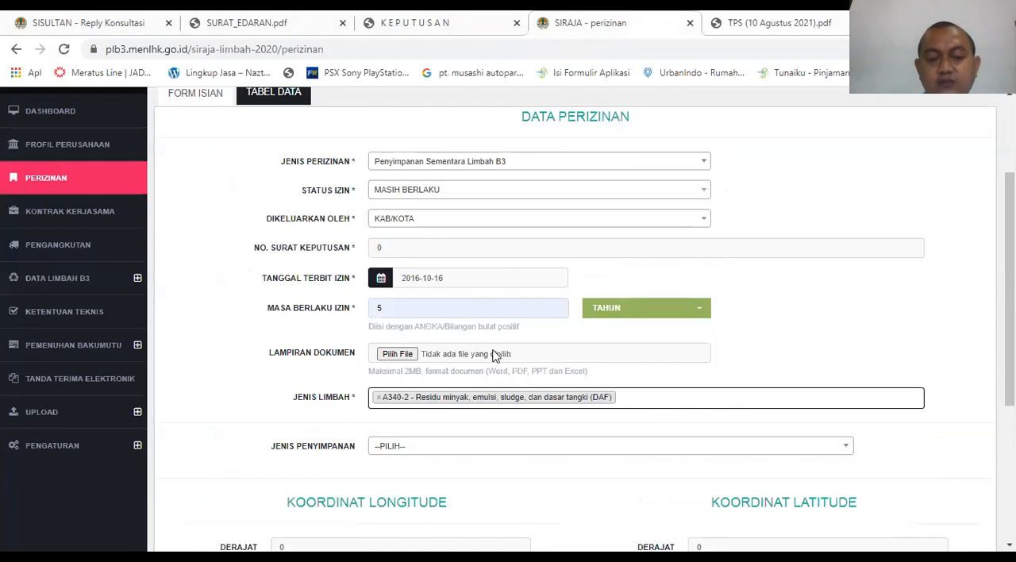
text(b110d)
key(Return)
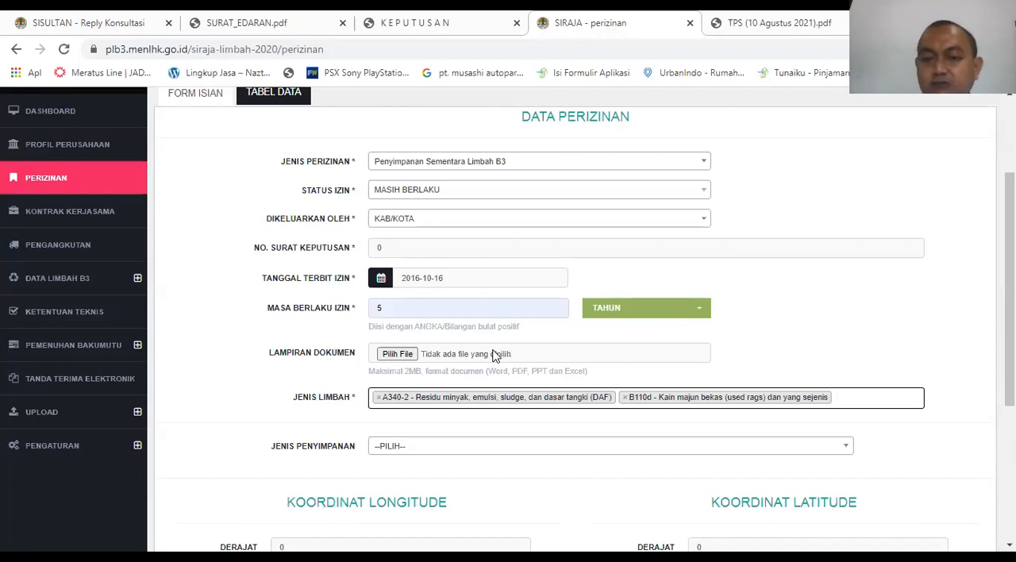
Remove waste types B110d and A340-2 from the Jenis Limbah field.
key(BackSpace)
key(BackSpace)
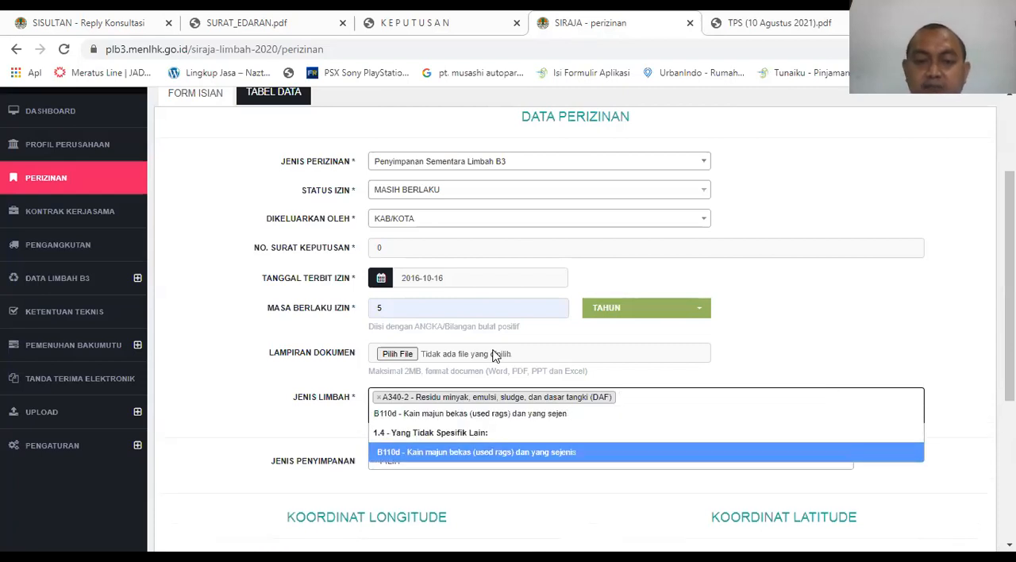
click(380, 398)
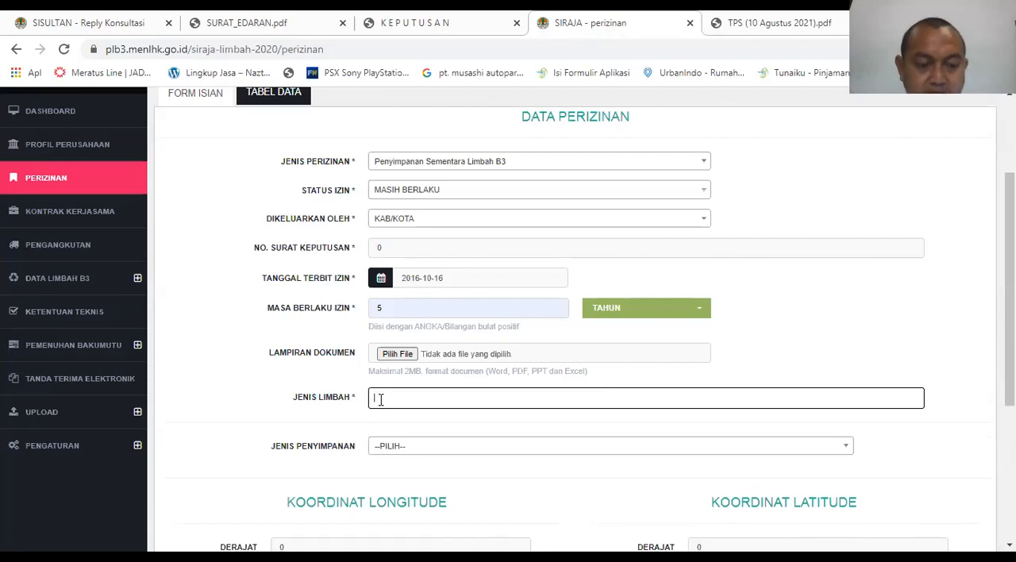
Set Jenis Limbah to A337-1 - Limbah klinis memiliki karakateristik infeksius.
text(A337-1)
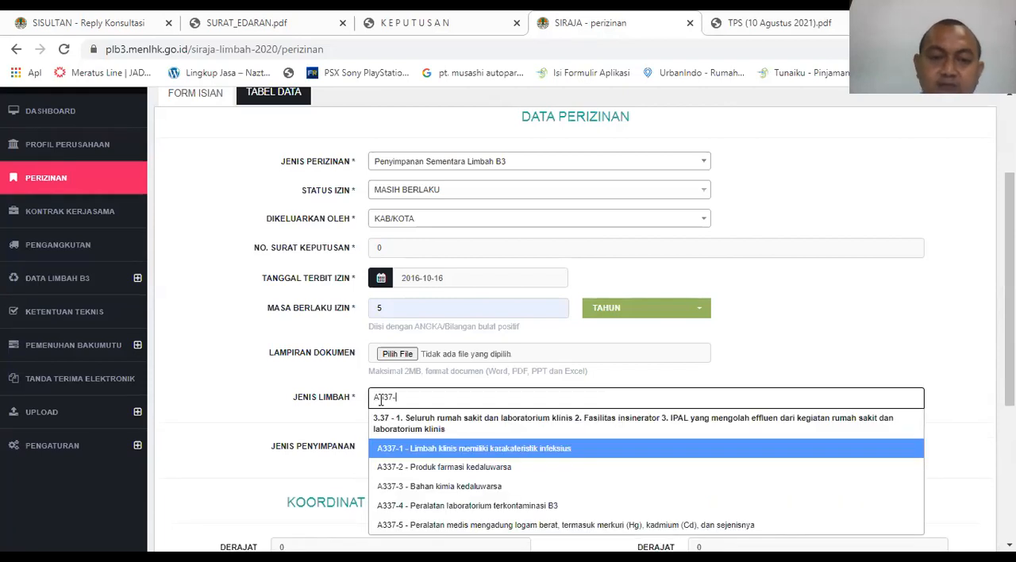
click(446, 454)
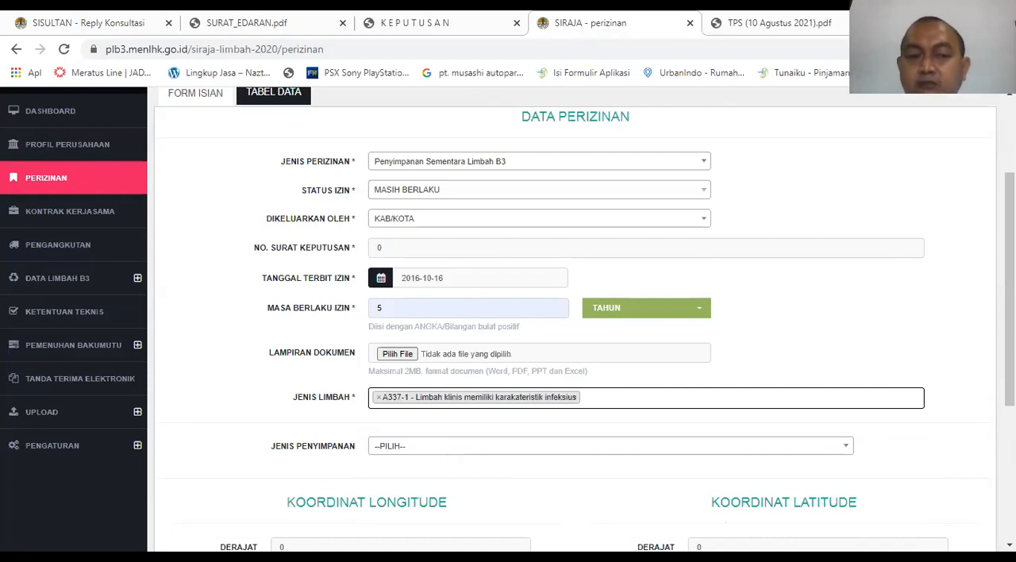
Open the regulation annex LAMPIRAN PP Nomor 101 Tahun 2014.pdf.
key(alt+Tab)
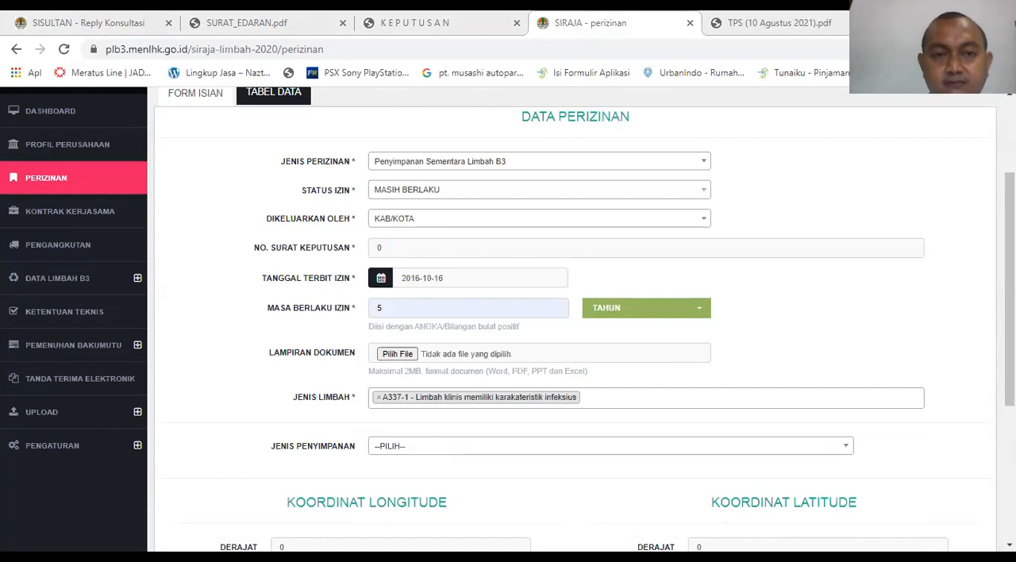
click(698, 127)
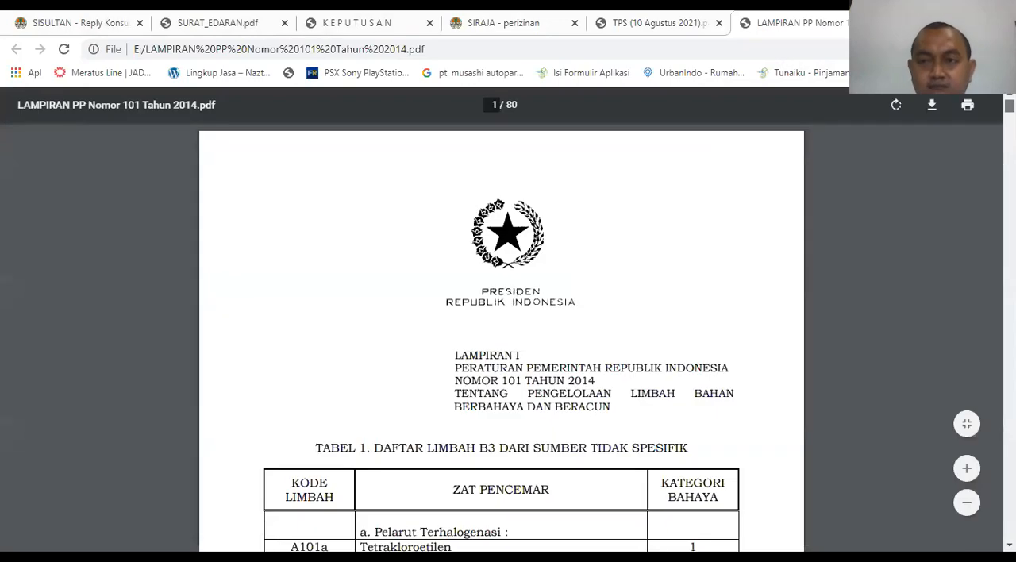
Find the hospital and health facility entry (number 37) in the regulation annex and highlight waste codes A337-1 through A337-4.
drag(1010, 107, 1010, 387)
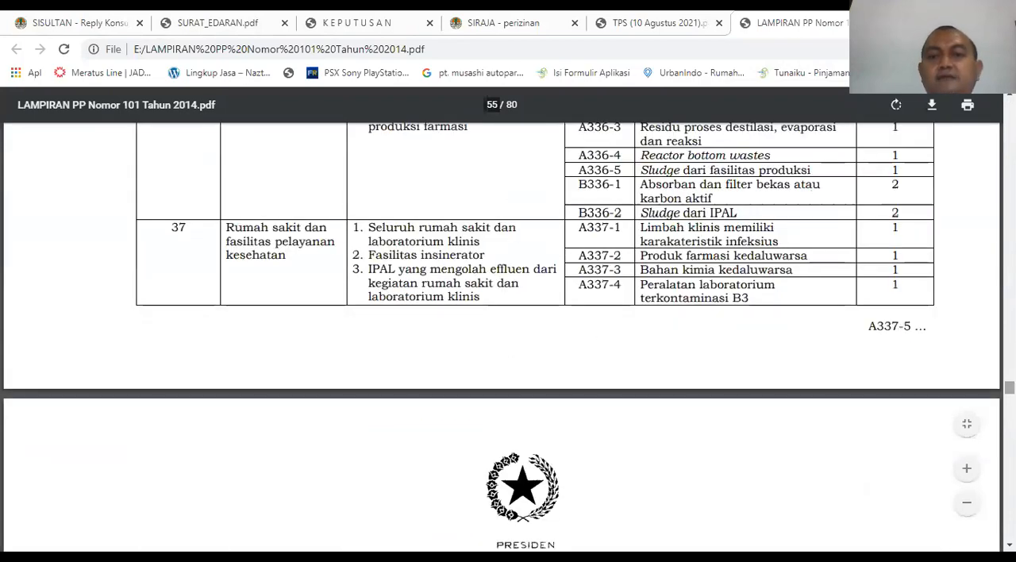
drag(167, 227, 188, 228)
drag(584, 229, 758, 300)
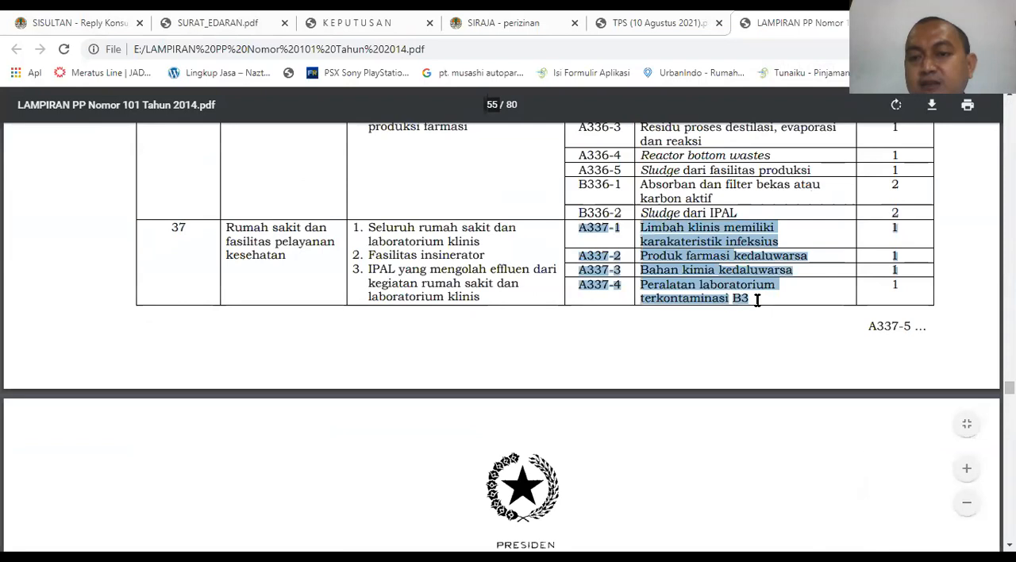
click(793, 241)
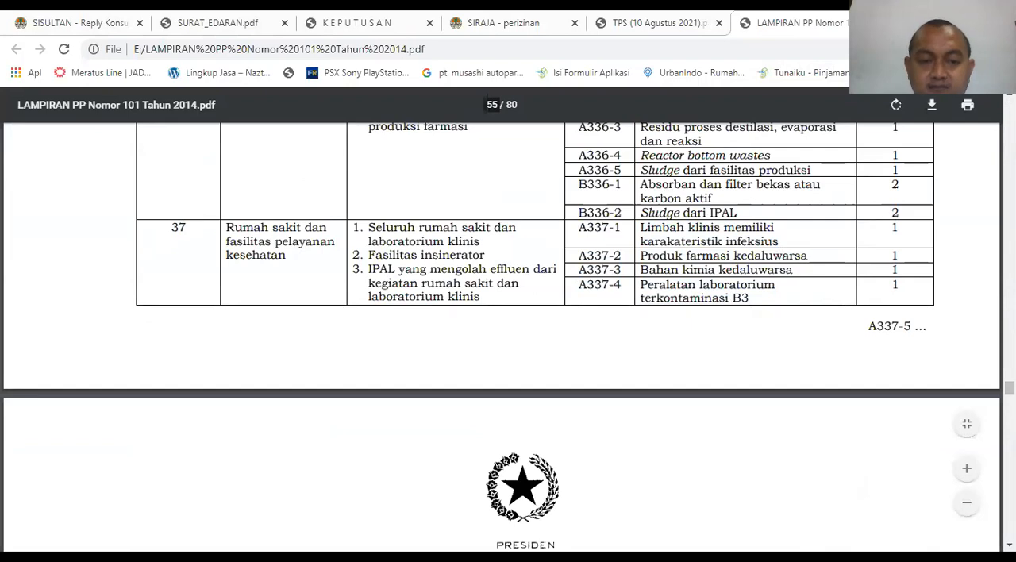
Return to the SIRAJA permit form, set Jenis Penyimpanan to Bangunan, and review the longitude and latitude coordinate fields.
click(483, 21)
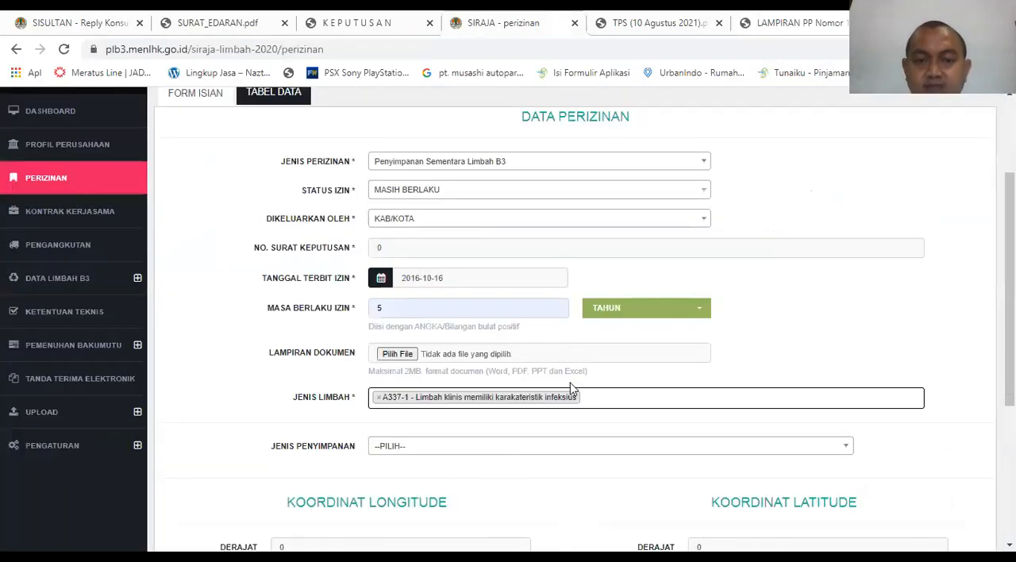
click(483, 451)
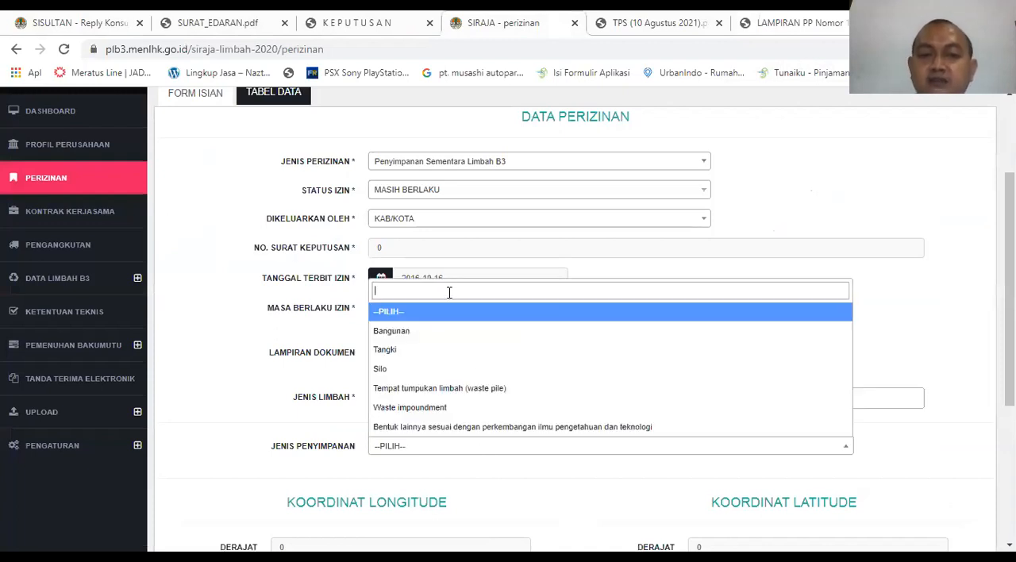
click(428, 332)
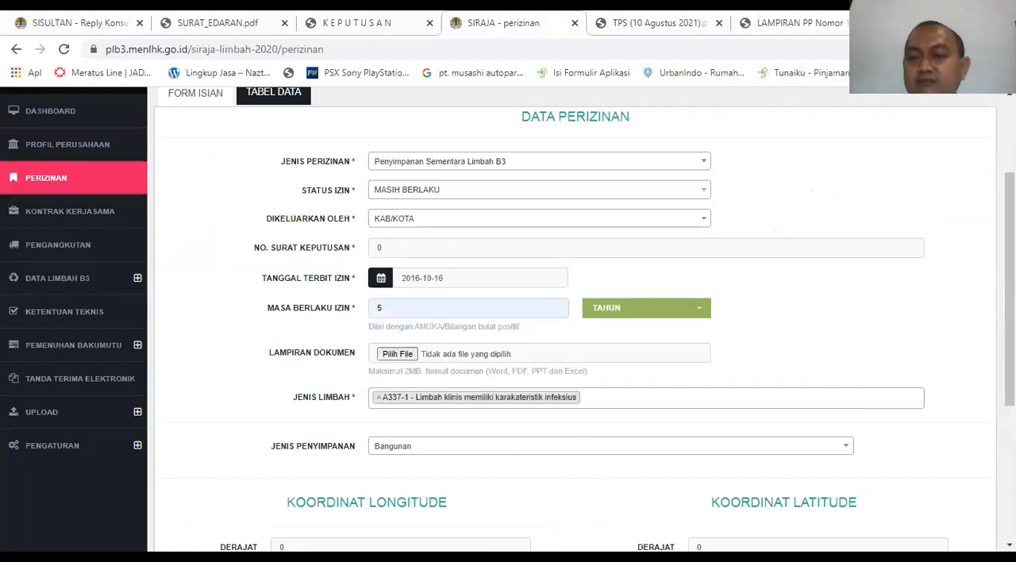
scroll(429, 331, down, 2)
scroll(571, 317, down, 2)
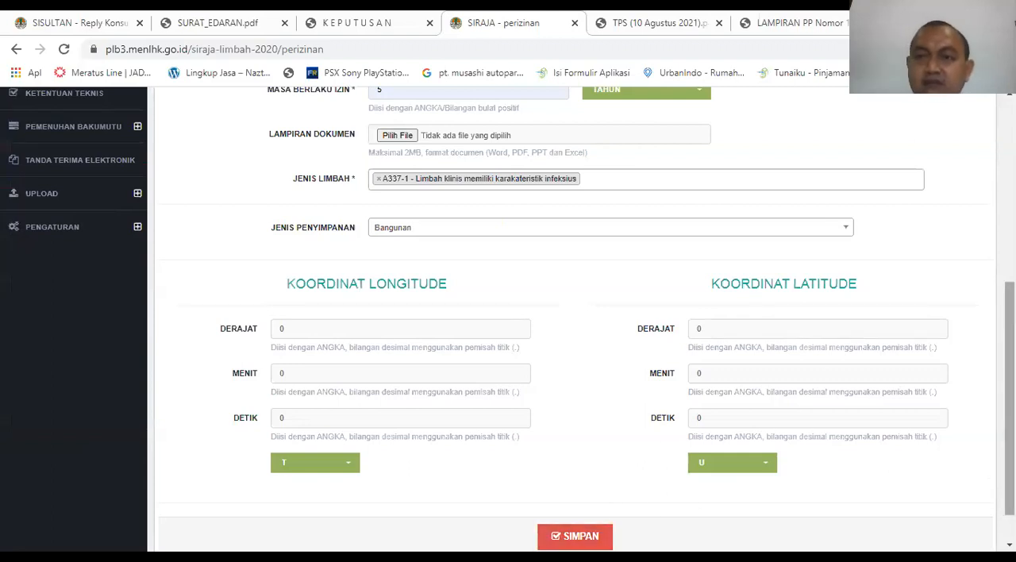
Review the table of recorded permits with their validity dates and waste types, and return to the permit entry form.
drag(1010, 397, 1010, 214)
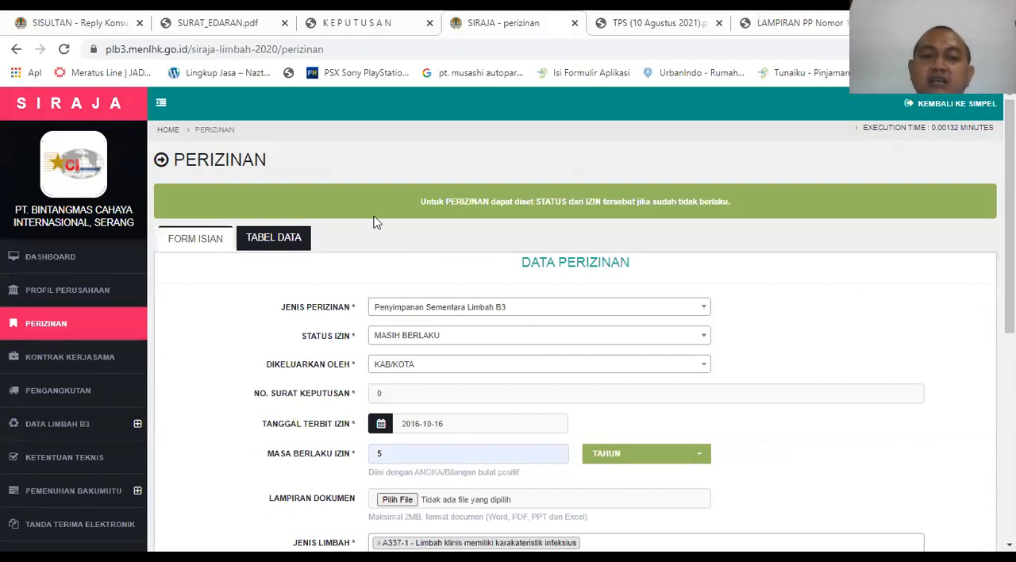
click(286, 247)
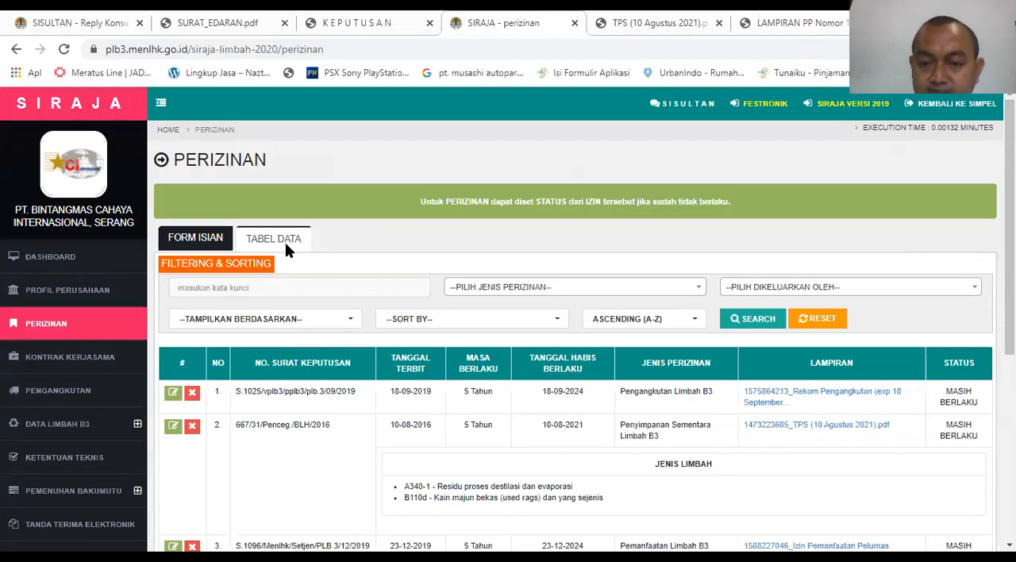
scroll(786, 310, down, 1)
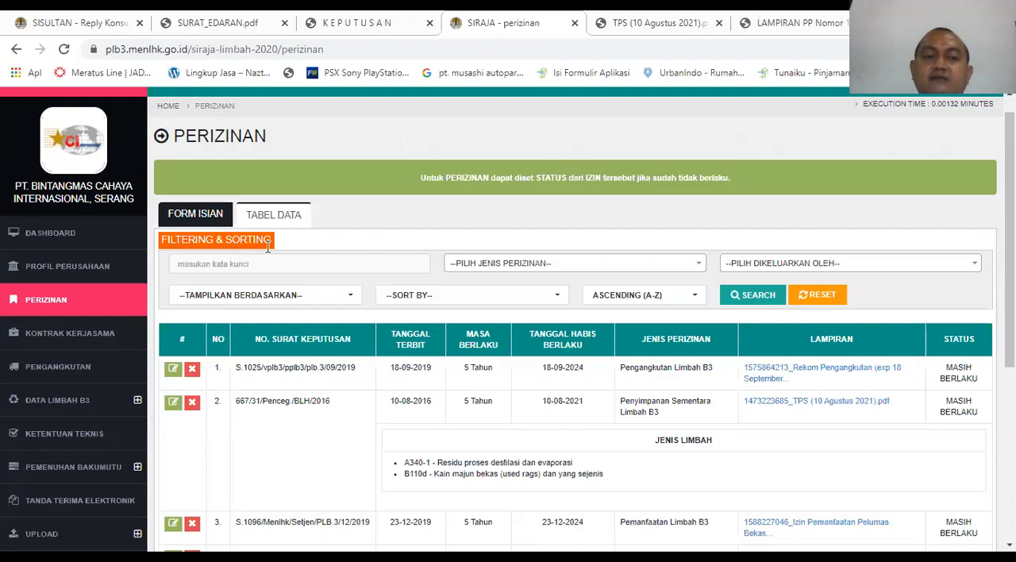
click(180, 213)
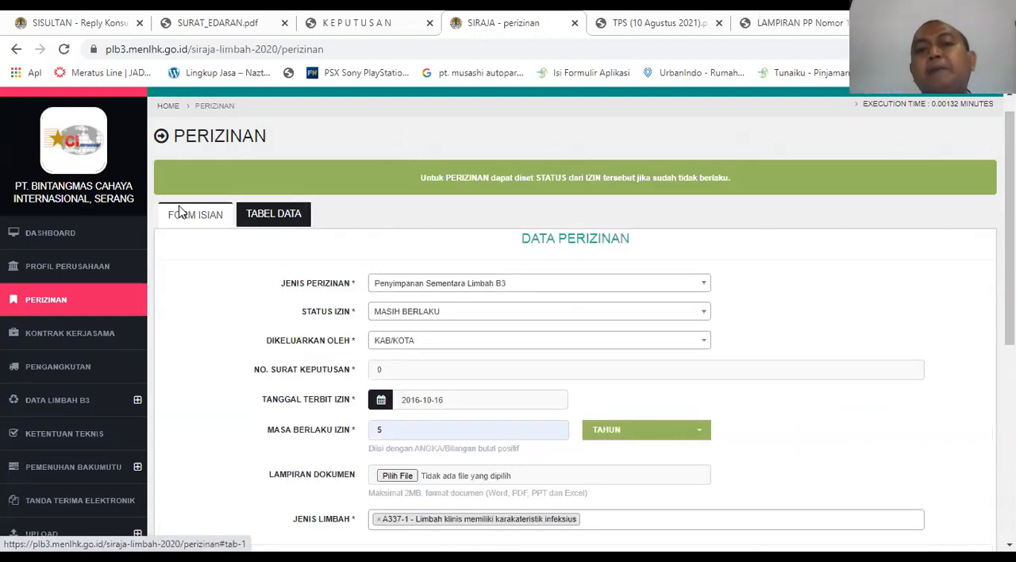
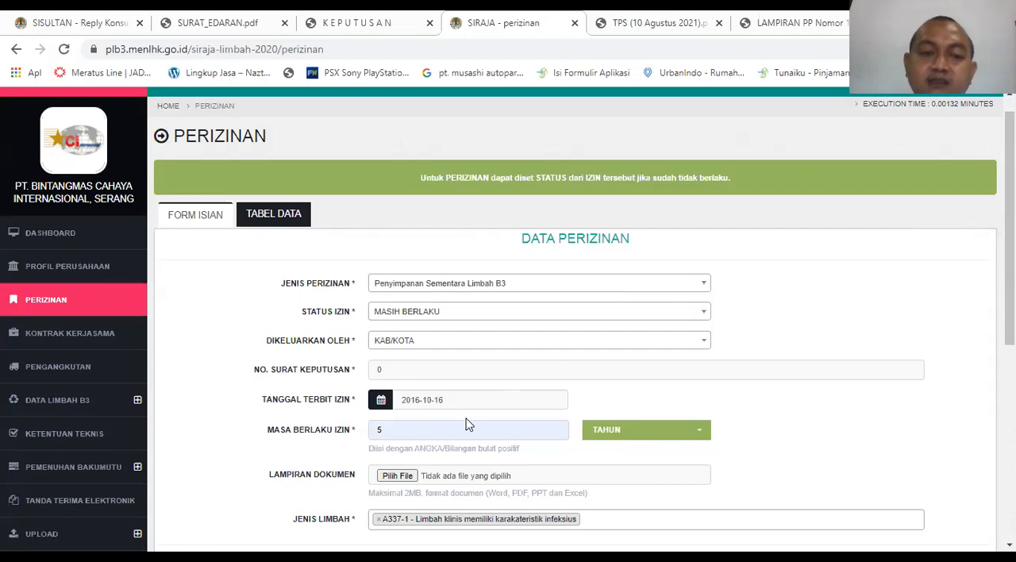
Review the permit form's Masa Berlaku Izin validity value and the selectable waste codes under Jenis Limbah.
drag(469, 401, 372, 430)
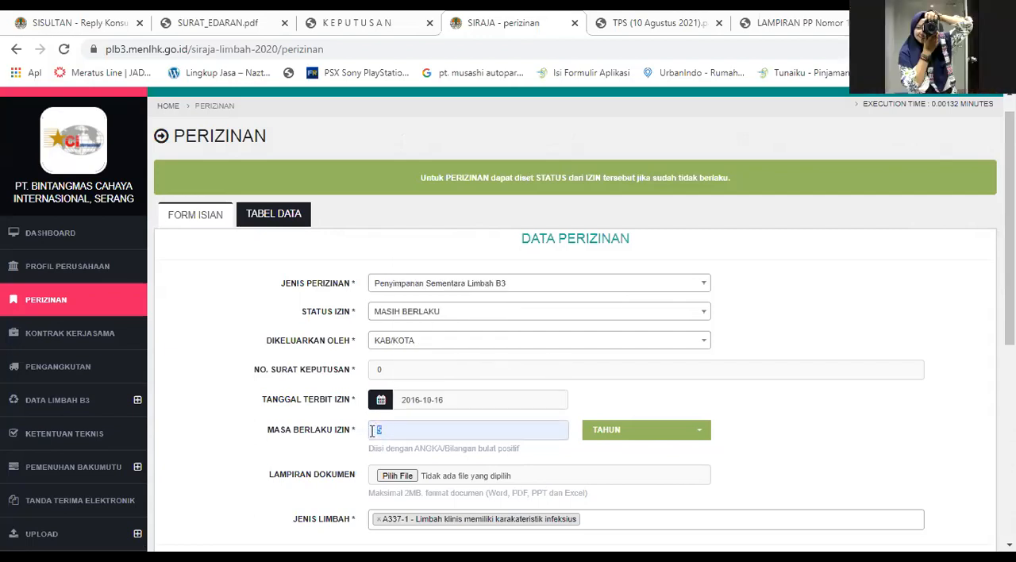
click(627, 521)
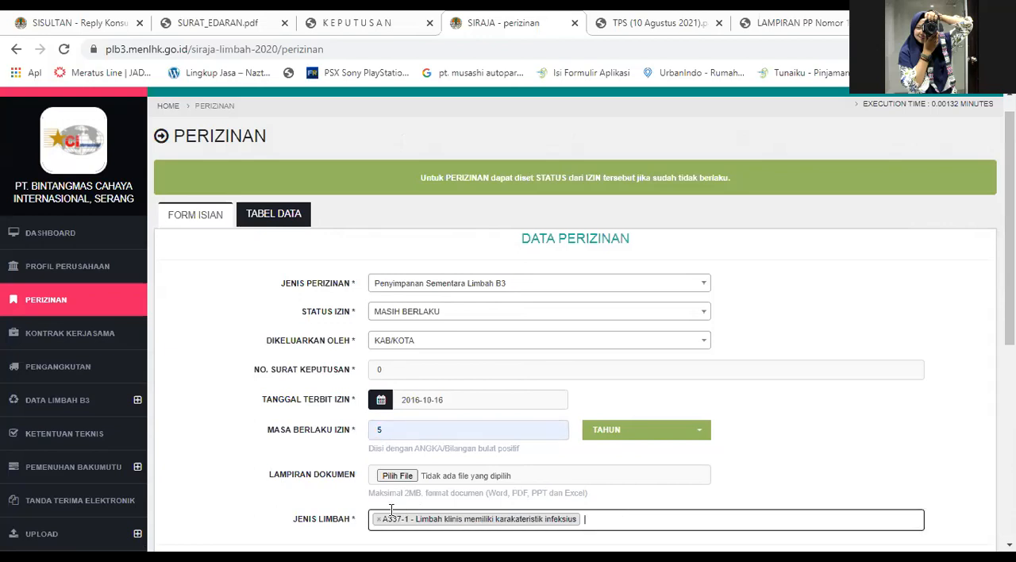
click(391, 510)
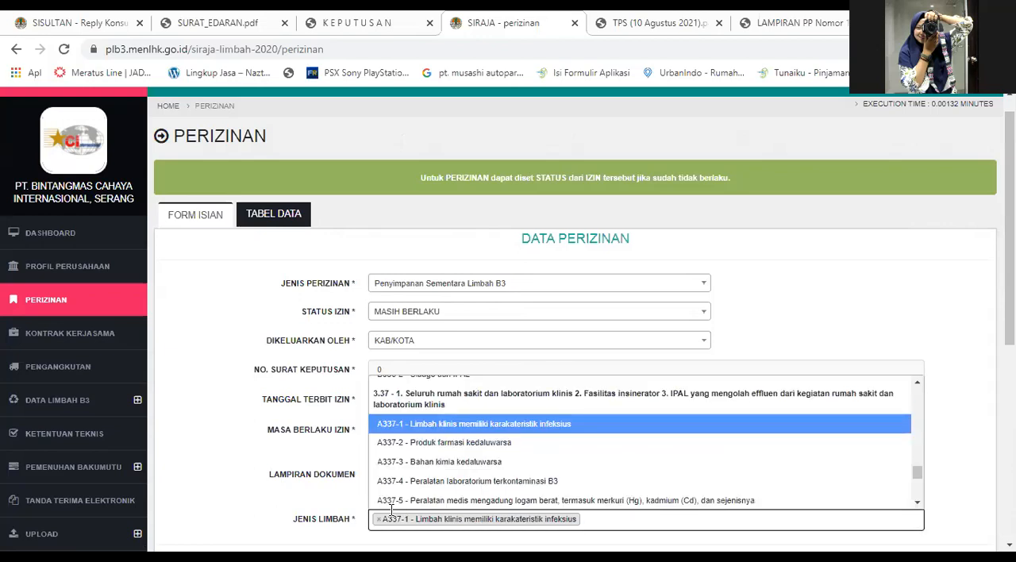
click(254, 507)
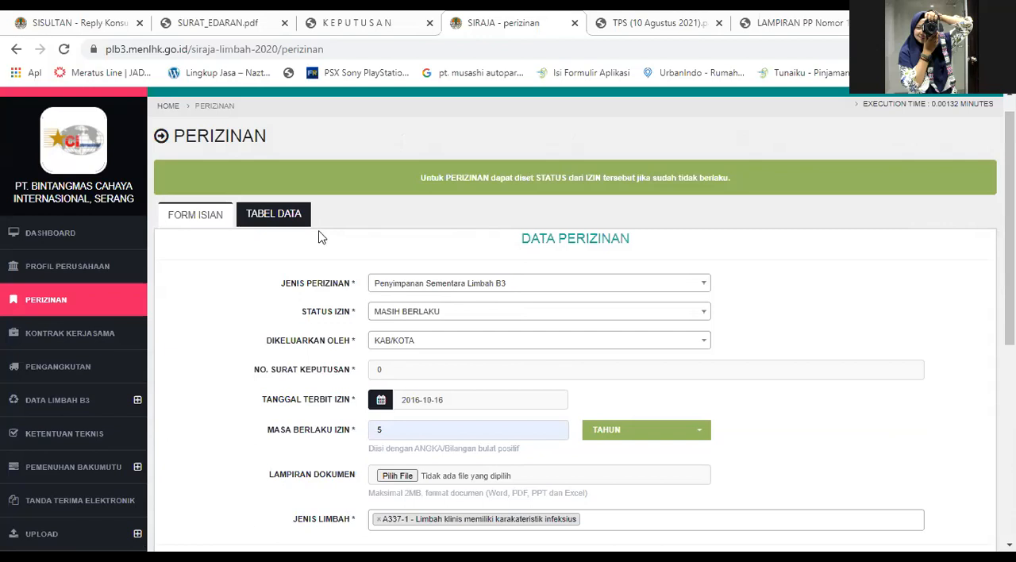
Show the table of recorded permits and highlight the expiry date of the Penyimpanan Sementara Limbah B3 permit.
click(290, 223)
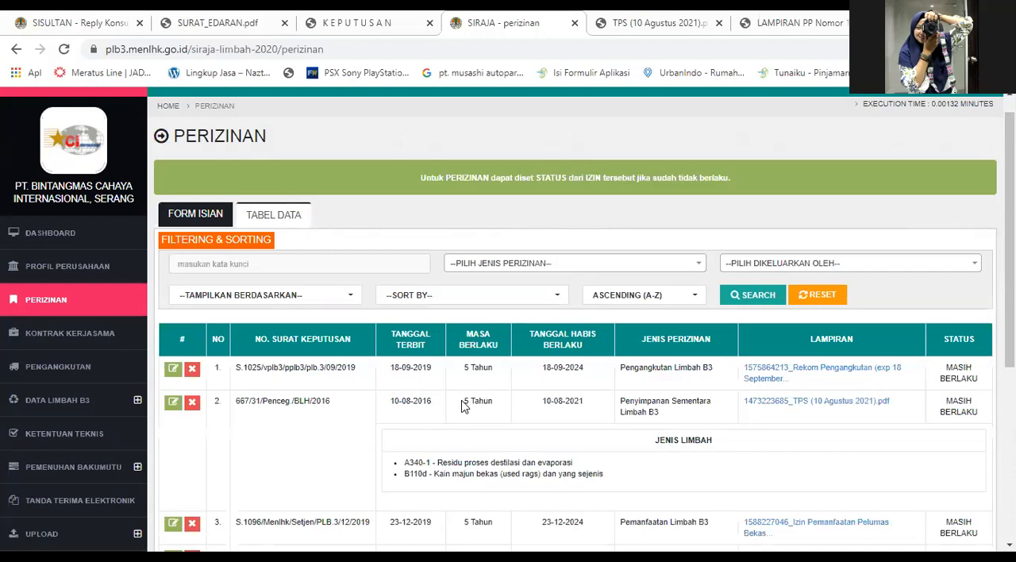
drag(464, 406, 608, 407)
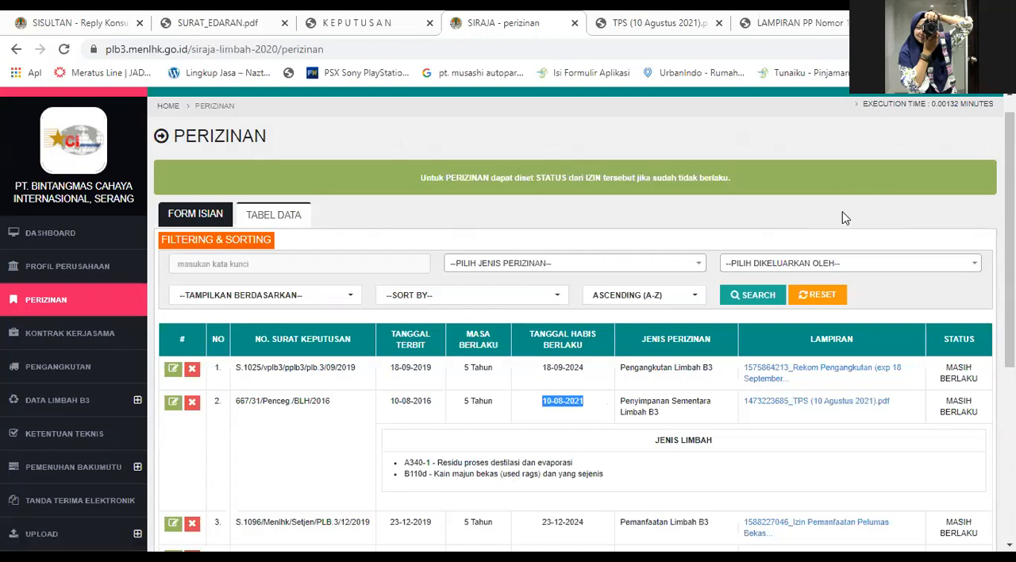
click(770, 475)
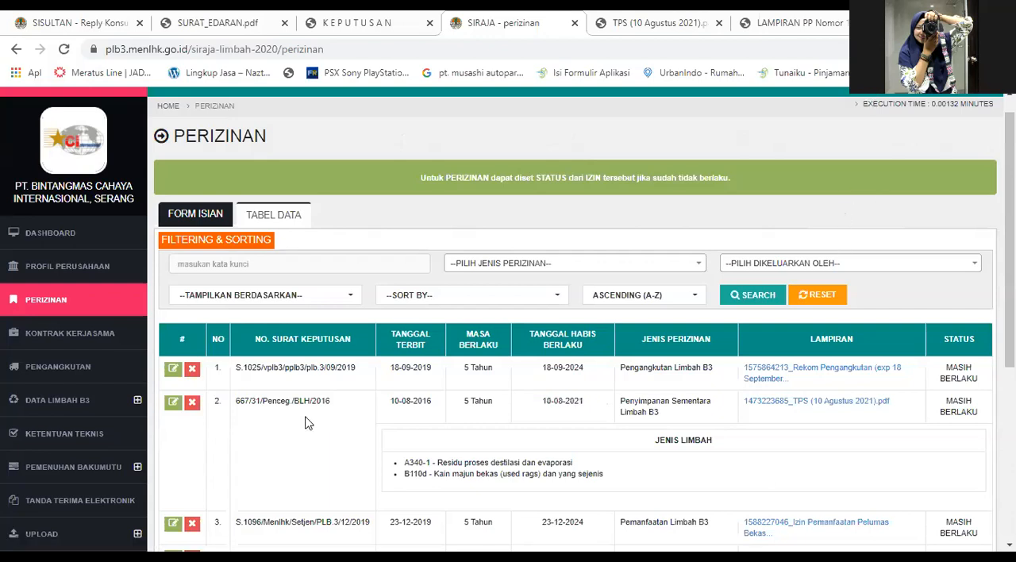
Edit the recorded Penyimpanan Sementara Limbah B3 permit, set its validity unit to BULAN, and save it.
click(173, 403)
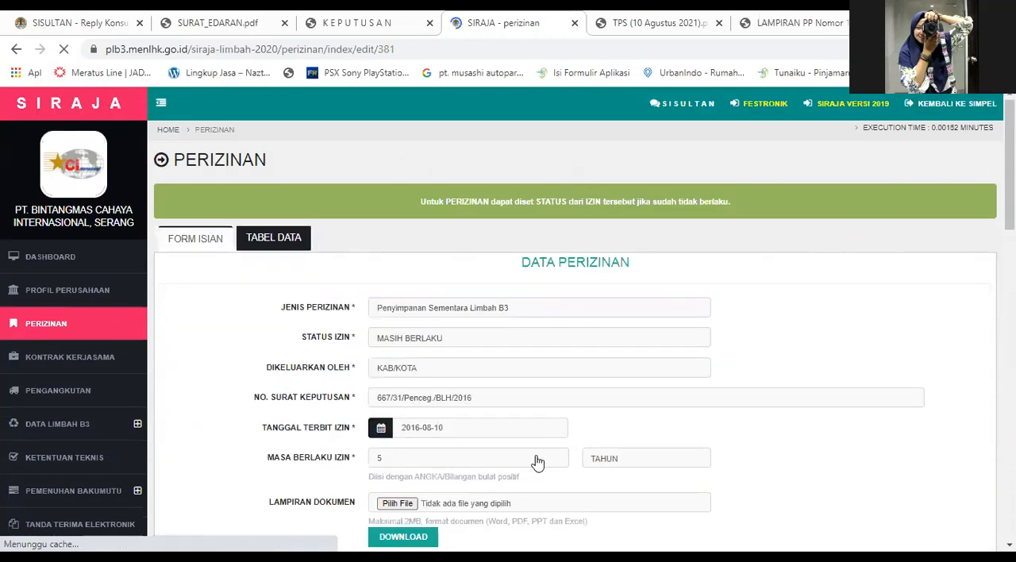
click(668, 465)
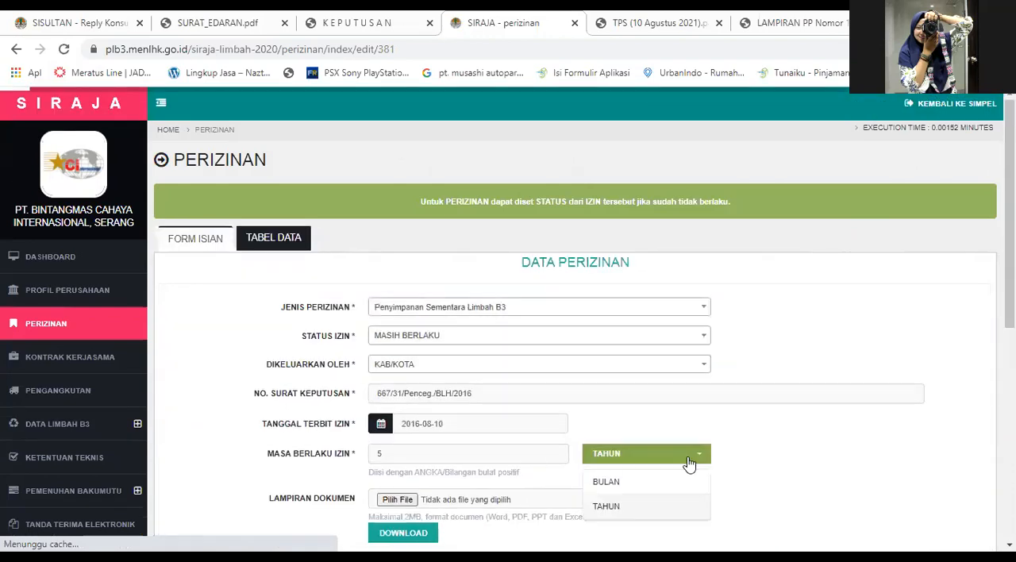
click(632, 484)
scroll(604, 529, down, 5)
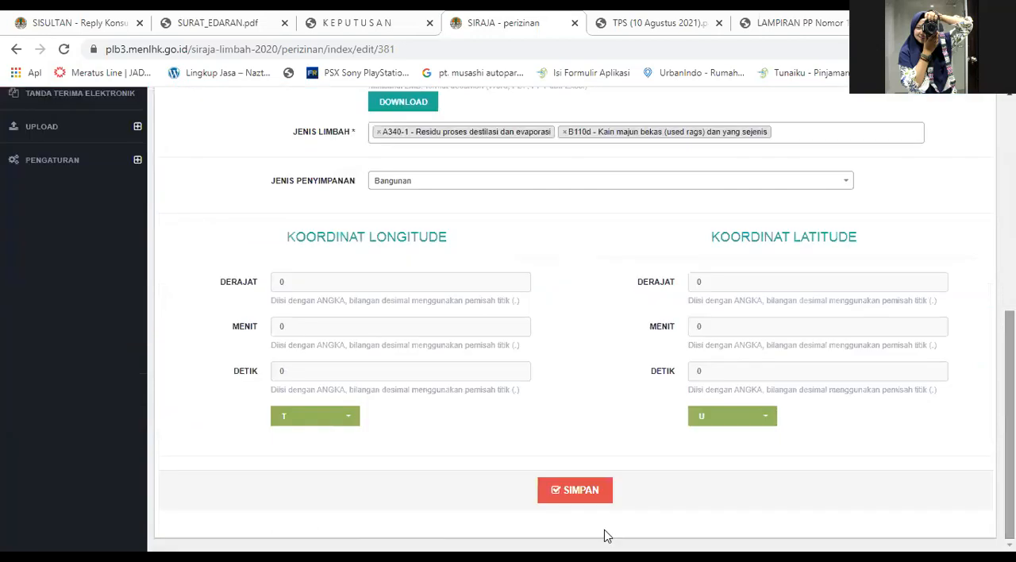
click(579, 506)
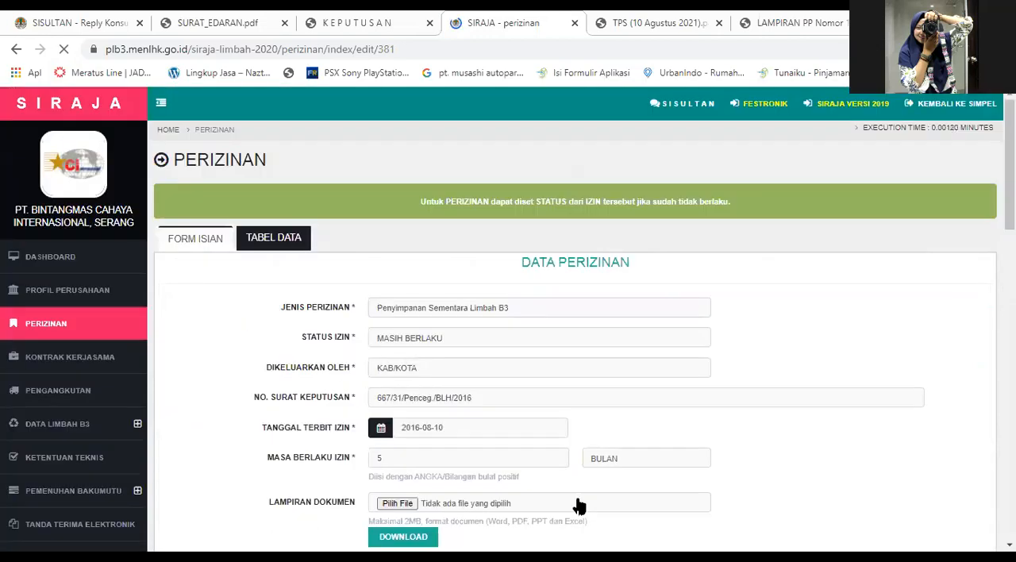
Review the temporary storage permit's issue date, validity period and expiry date in the table of recorded permits.
click(268, 238)
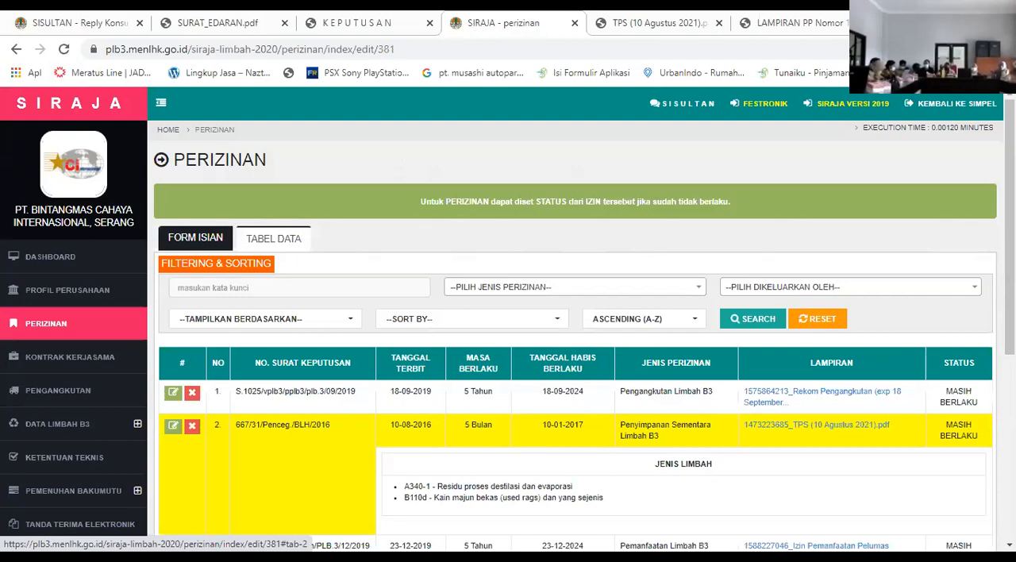
scroll(357, 381, down, 1)
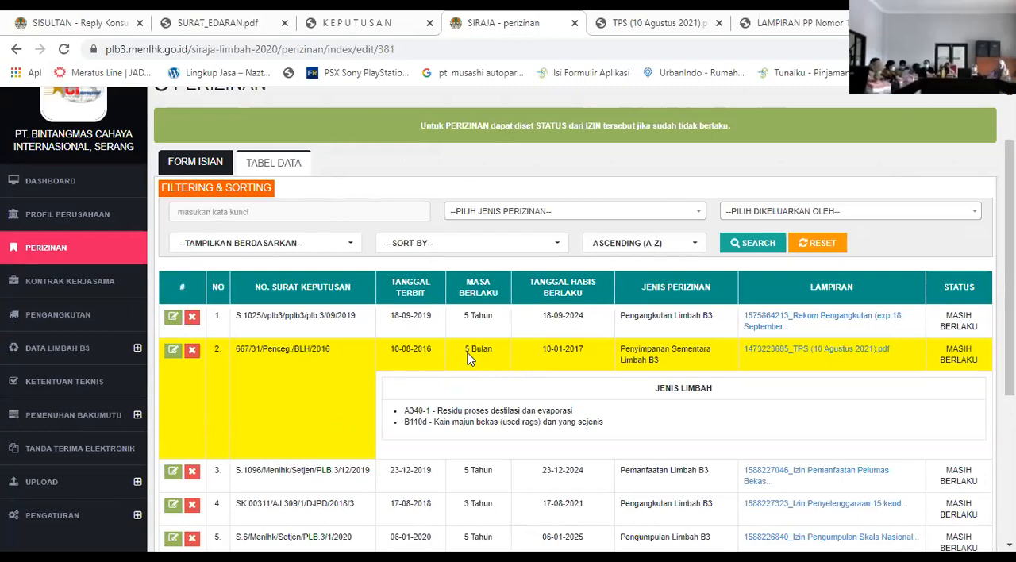
drag(465, 354, 588, 354)
click(393, 350)
drag(393, 350, 435, 358)
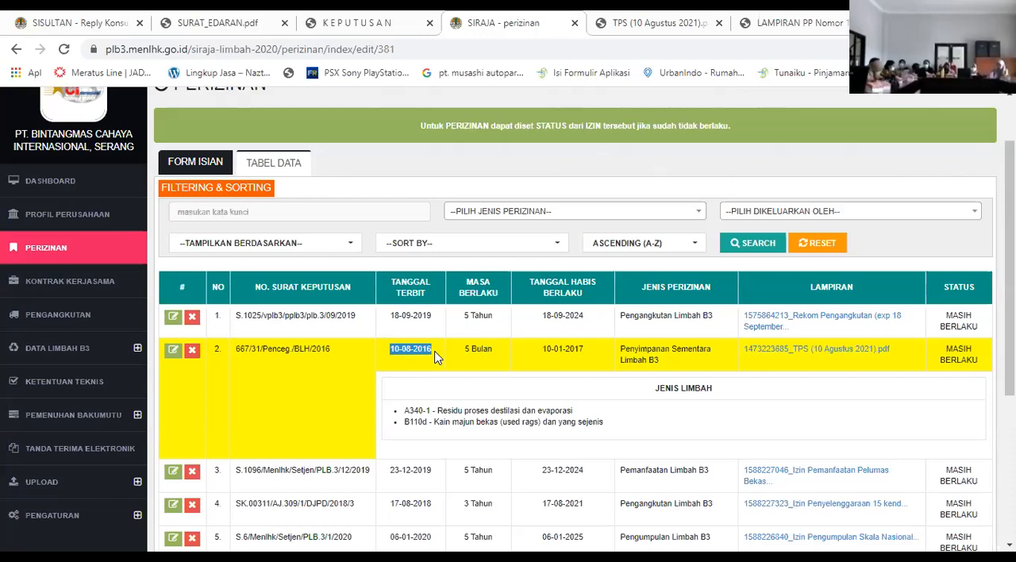
click(463, 350)
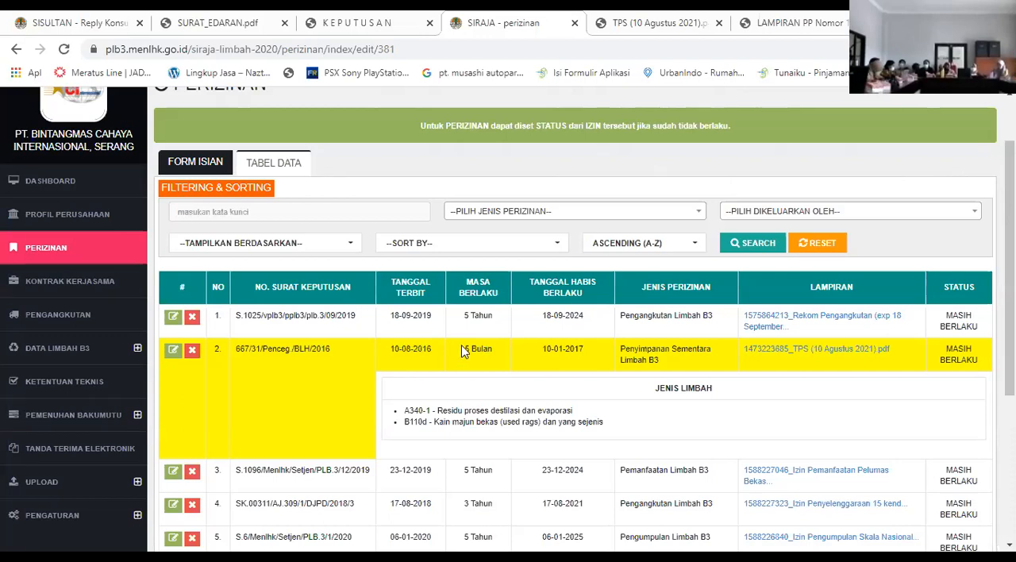
drag(470, 348, 496, 350)
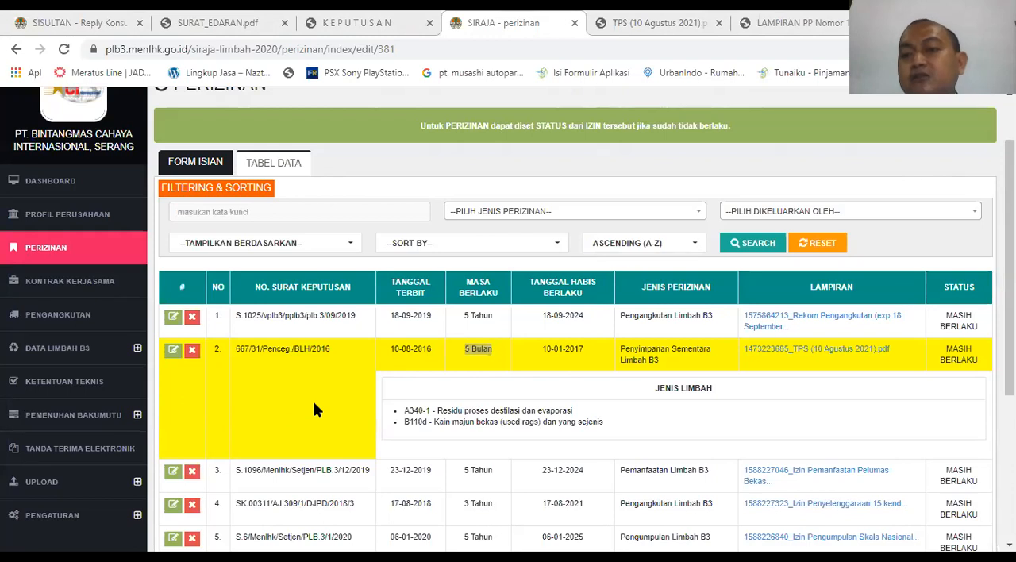
Edit the temporary storage permit again, set its validity unit to TAHUN, save it, and return to the permit table.
click(169, 352)
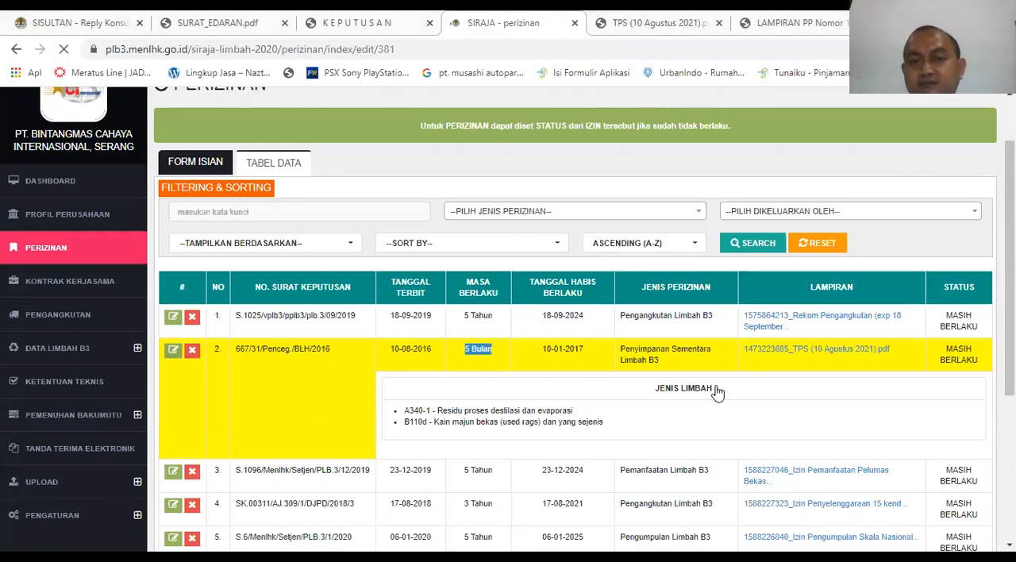
scroll(534, 326, down, 2)
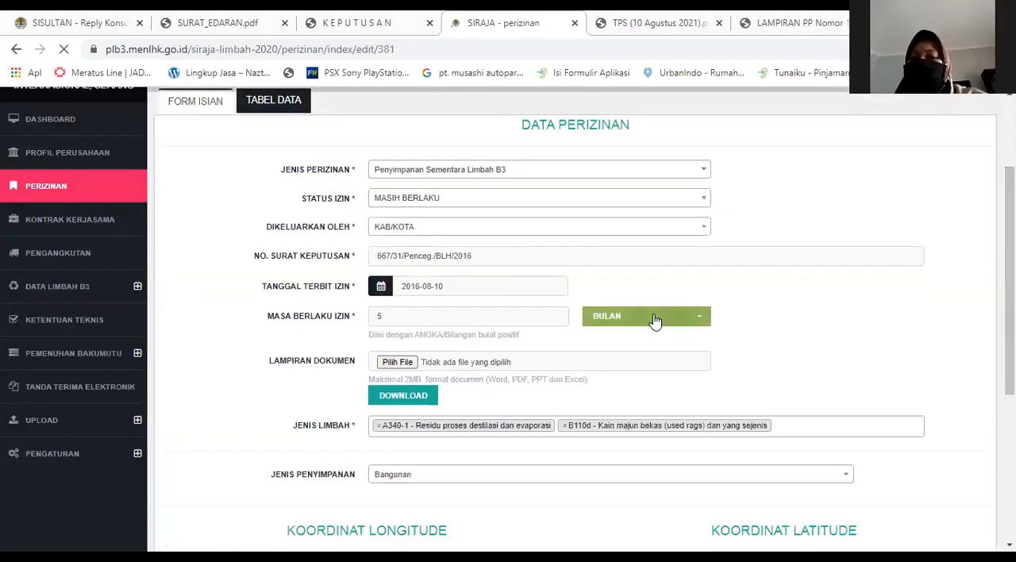
click(654, 319)
click(631, 378)
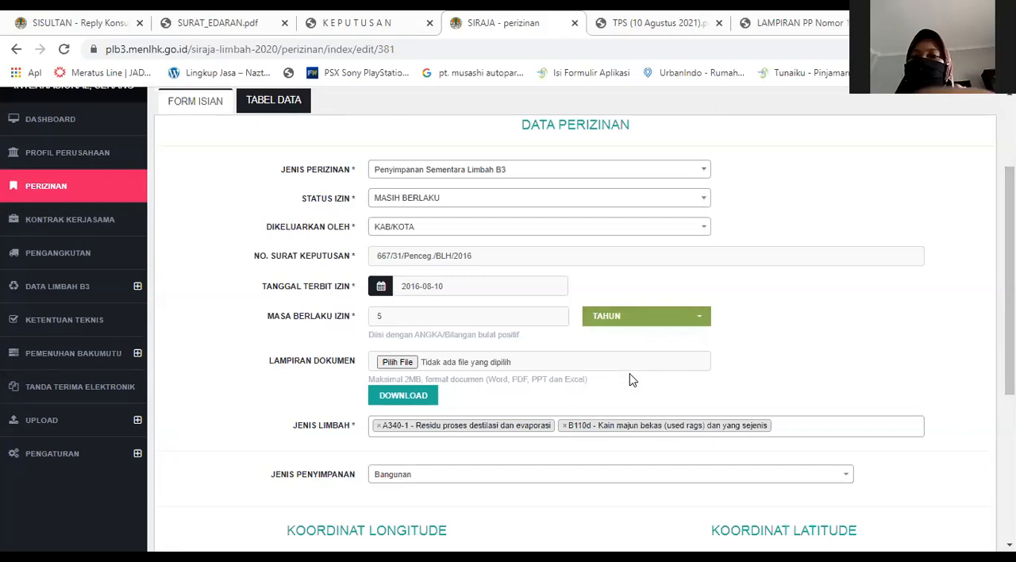
scroll(631, 379, down, 4)
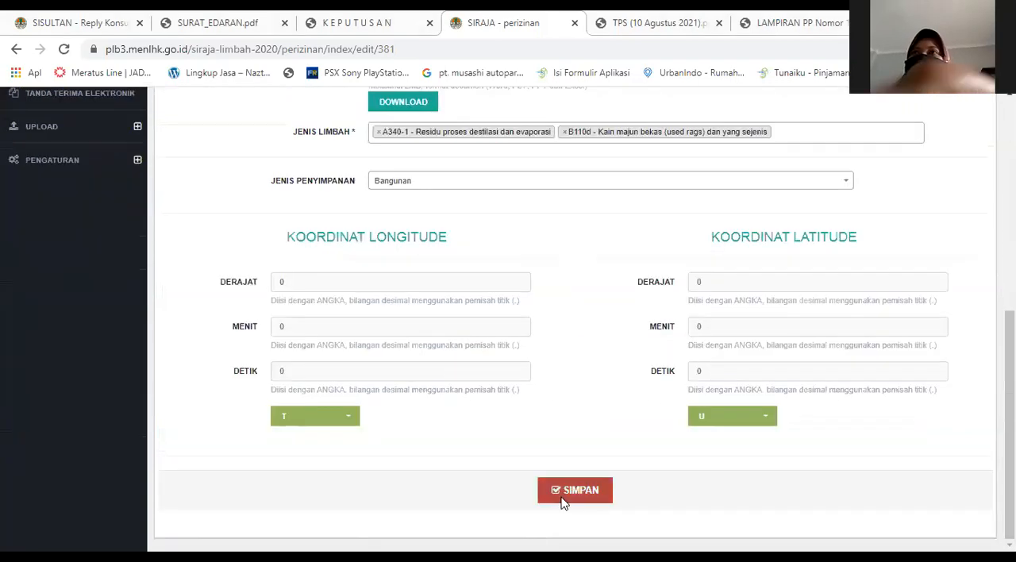
click(563, 503)
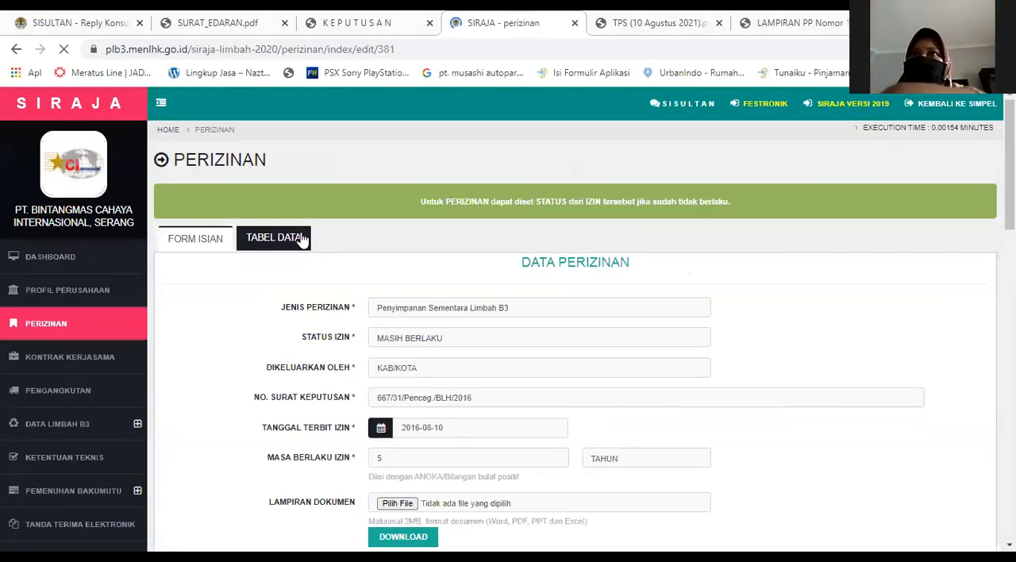
click(301, 239)
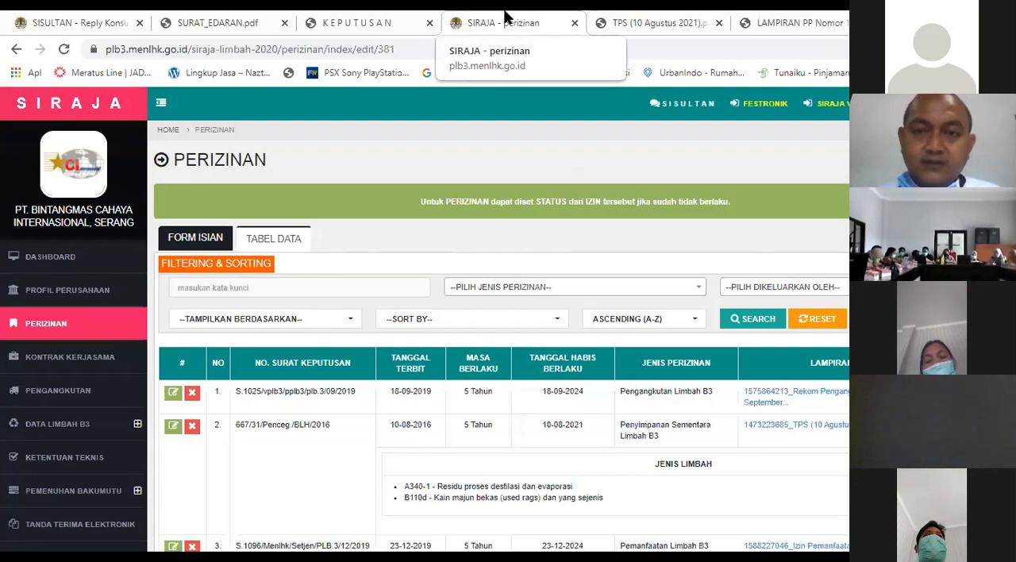
Review the issue date and validity period in the storage permit form, and look through the recorded permits table.
click(170, 248)
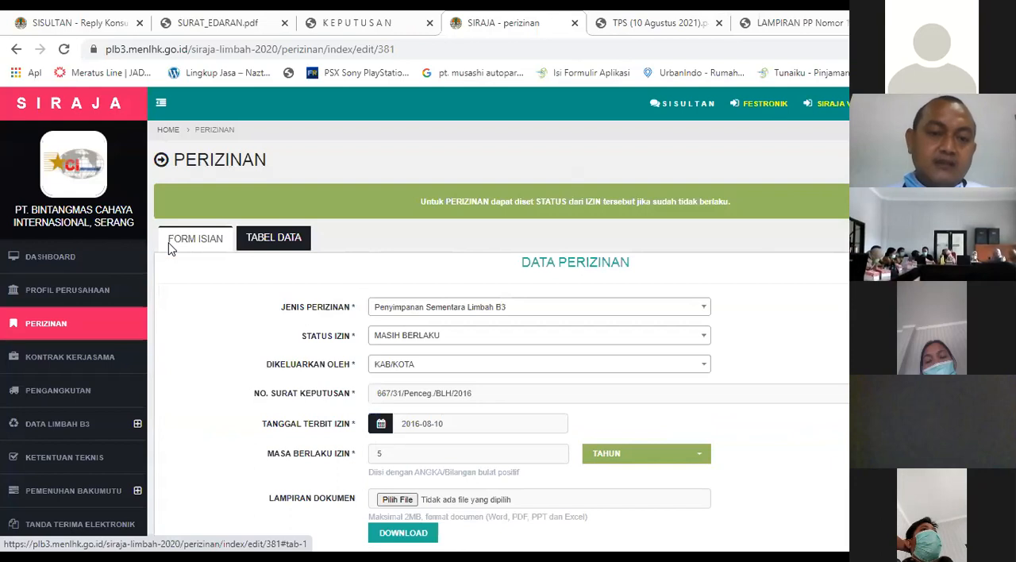
click(459, 428)
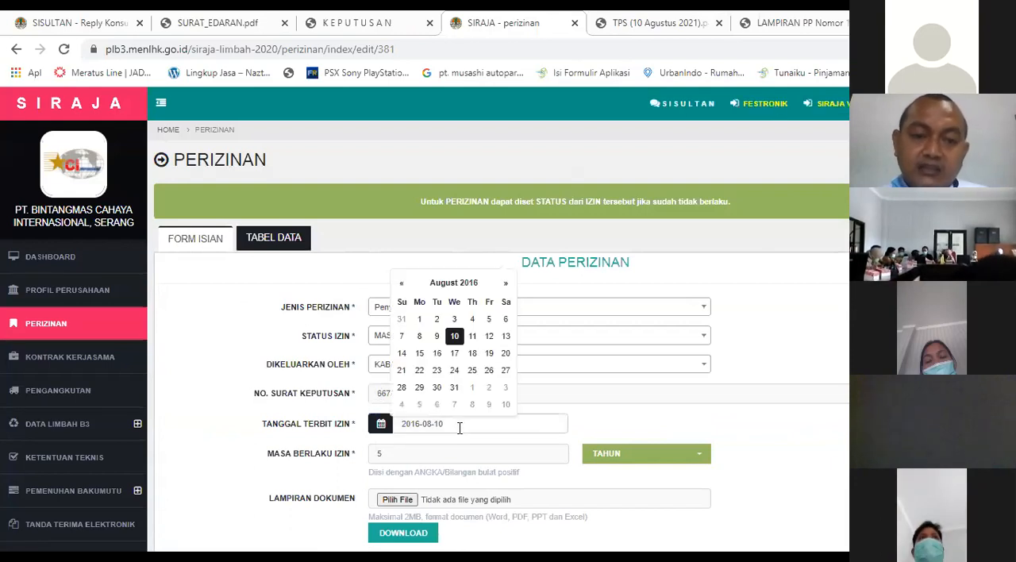
click(417, 450)
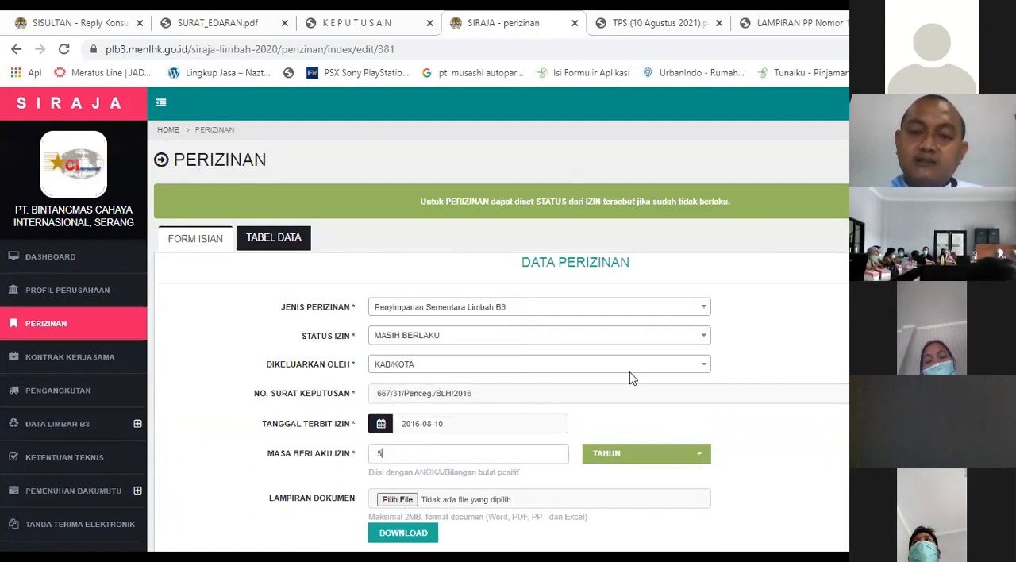
scroll(500, 317, down, 1)
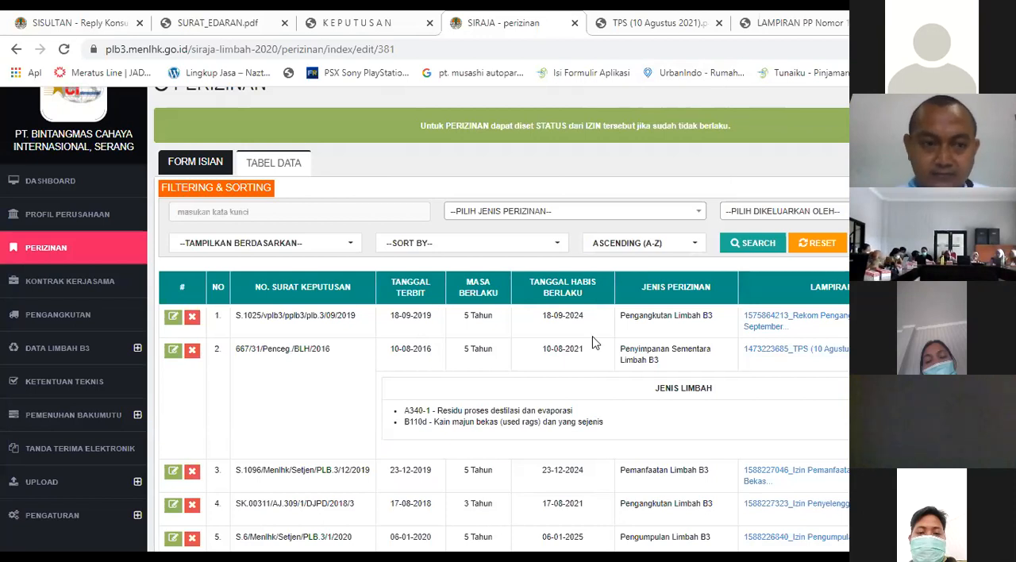
Open the Kontrak Kerjasama form, select PT. Bintangmas Cahaya Internasional, serang as the partner company, and keep Status Kontrak at MASIH BERLAKU.
click(85, 284)
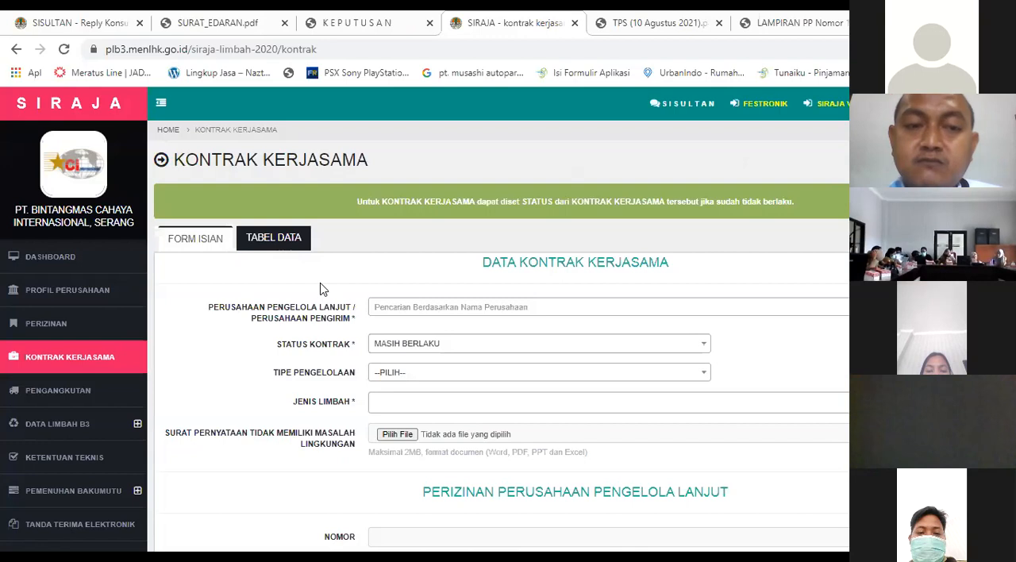
click(432, 315)
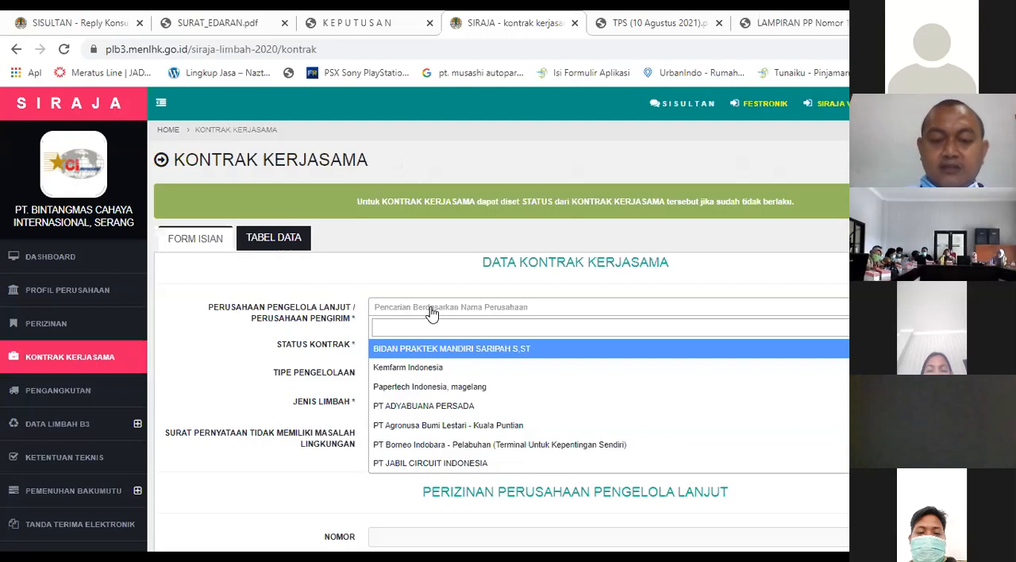
text(bintangmas )
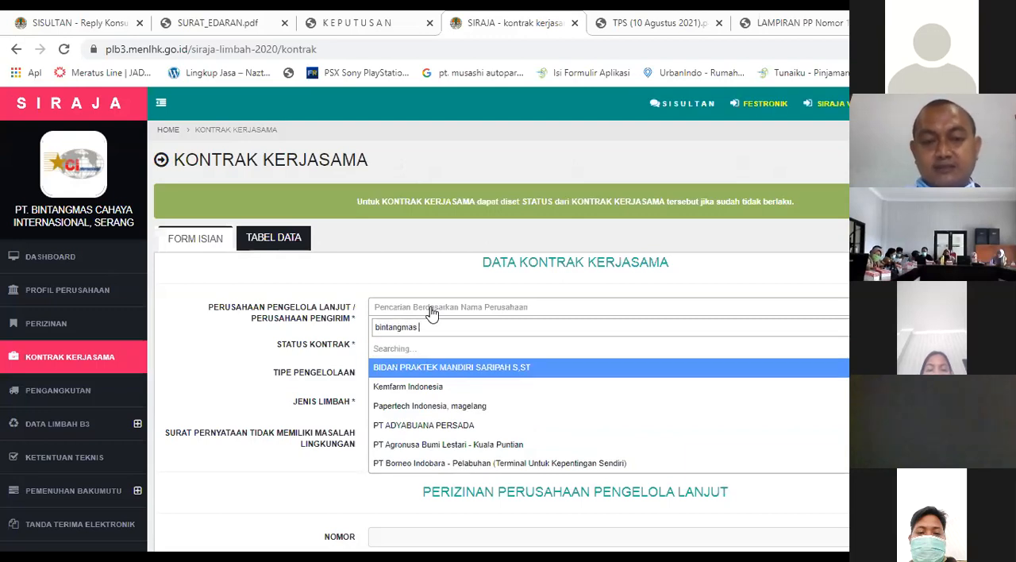
text(cahaya )
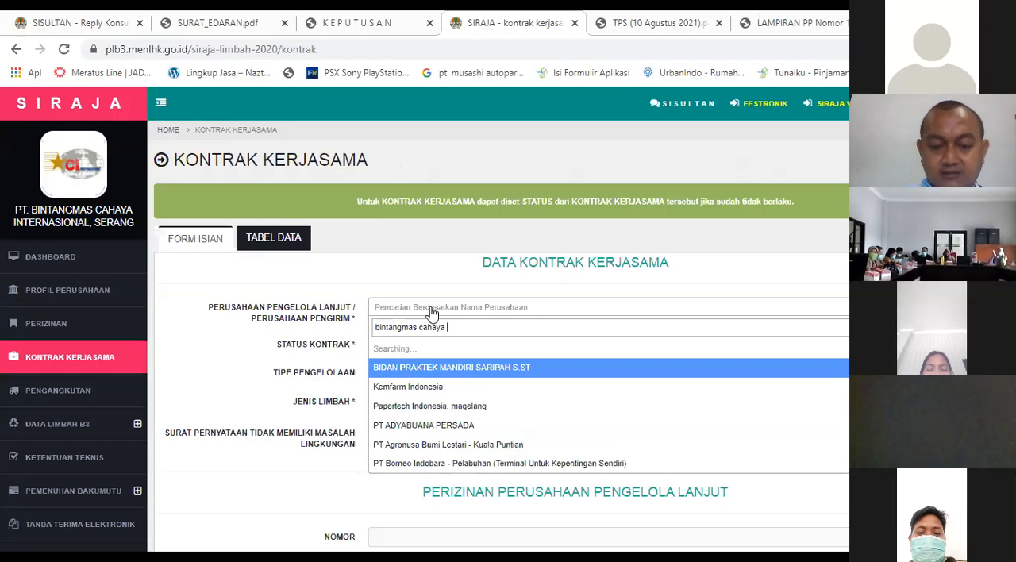
text(internasional)
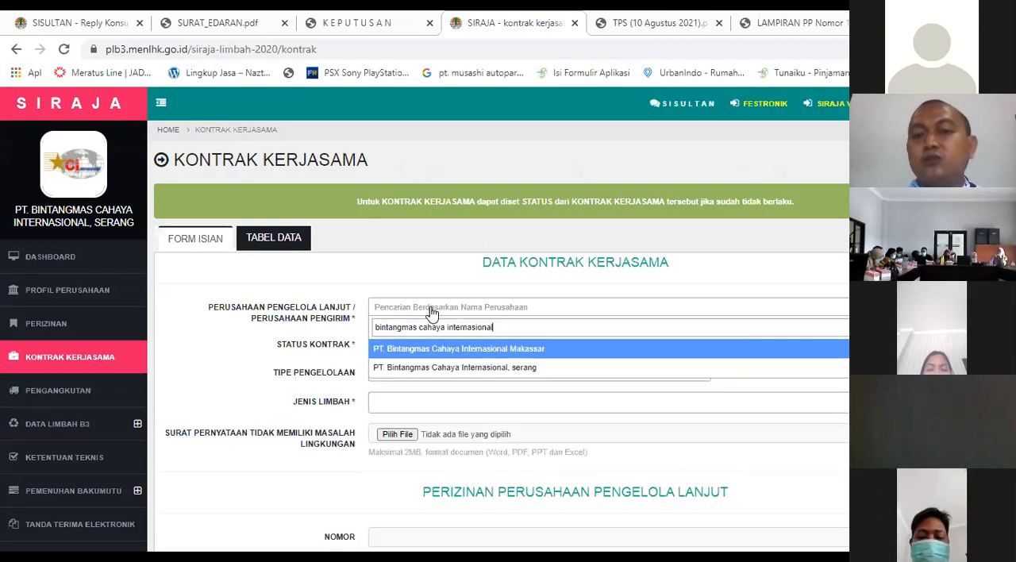
key(Down)
key(Up)
key(Down)
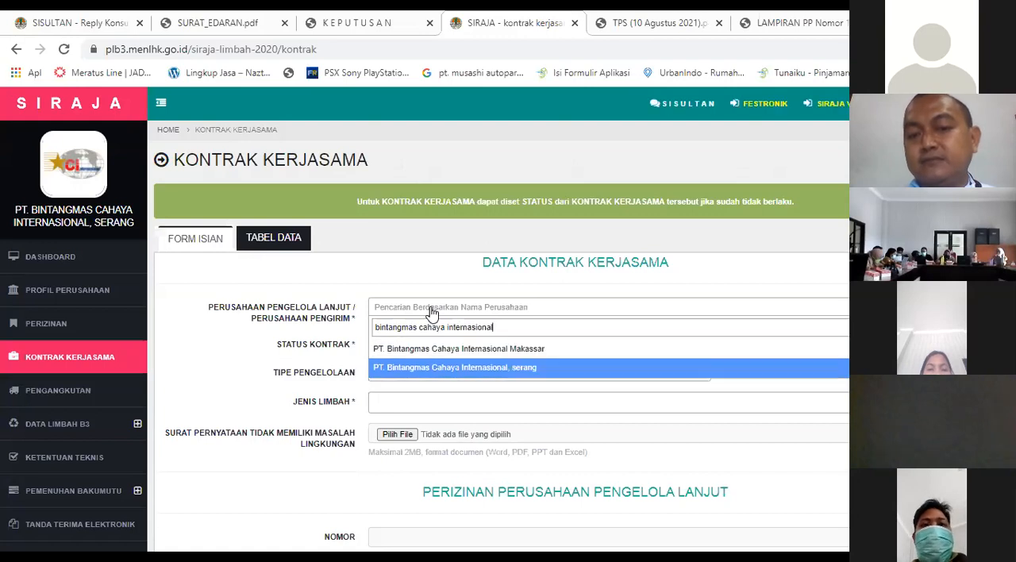
key(Up)
key(Down)
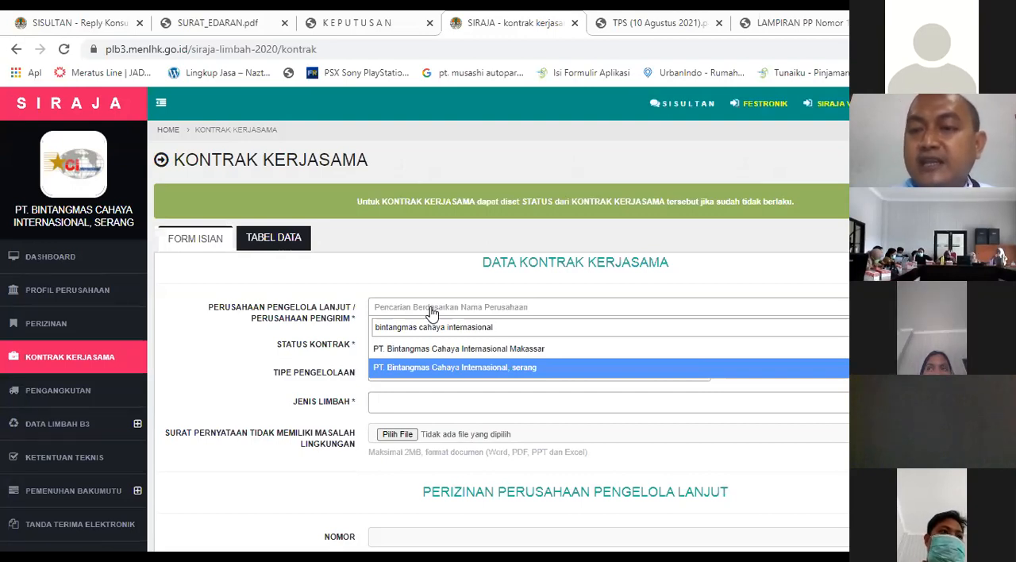
key(Return)
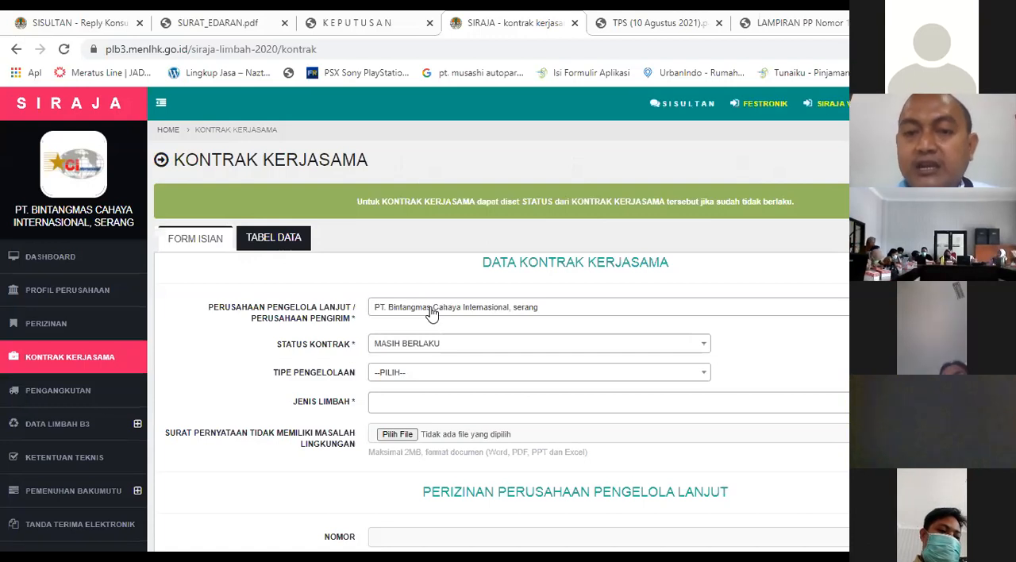
click(421, 349)
click(420, 349)
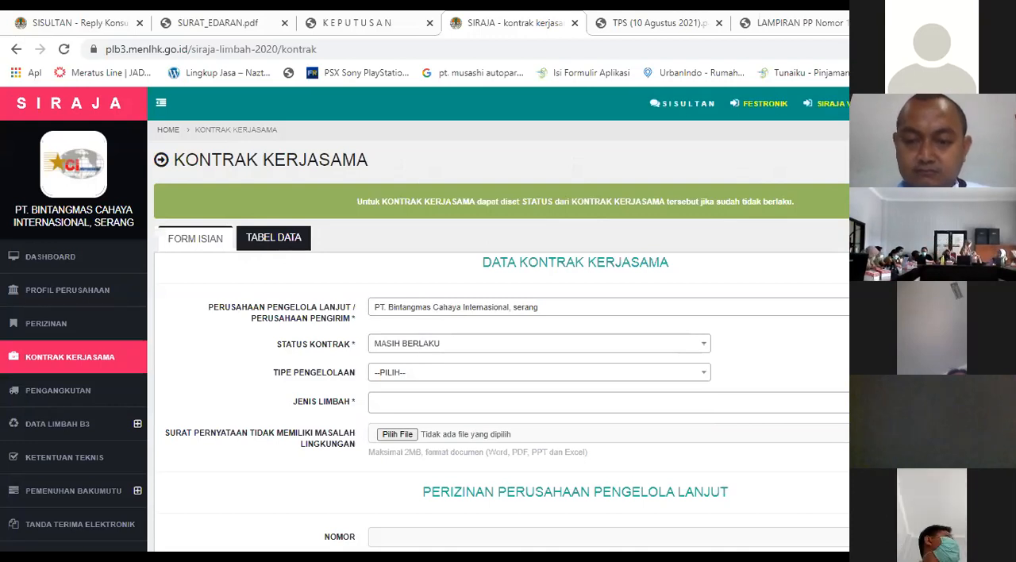
Set Tipe Pengelolaan to Eksternal - Diolah and apply the partner's permit S.428/Menlhk//Setjen/PLB.3/7/2020 to the contract form.
click(446, 379)
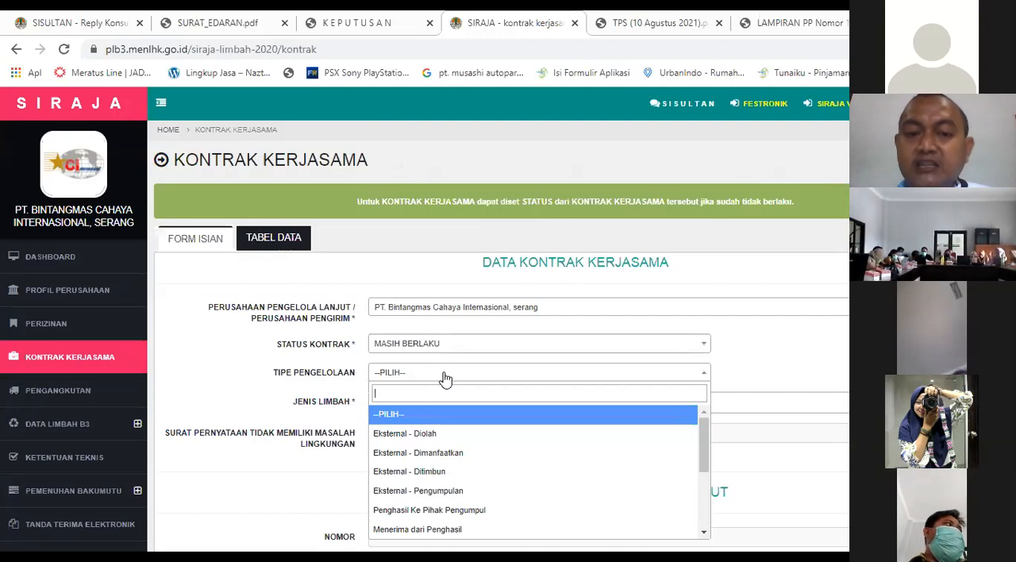
click(425, 435)
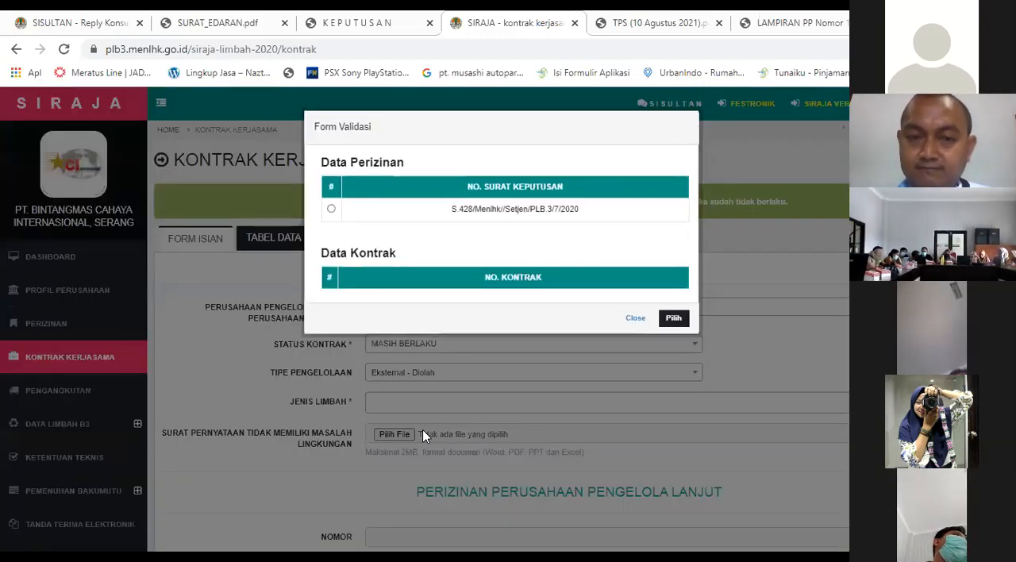
click(331, 209)
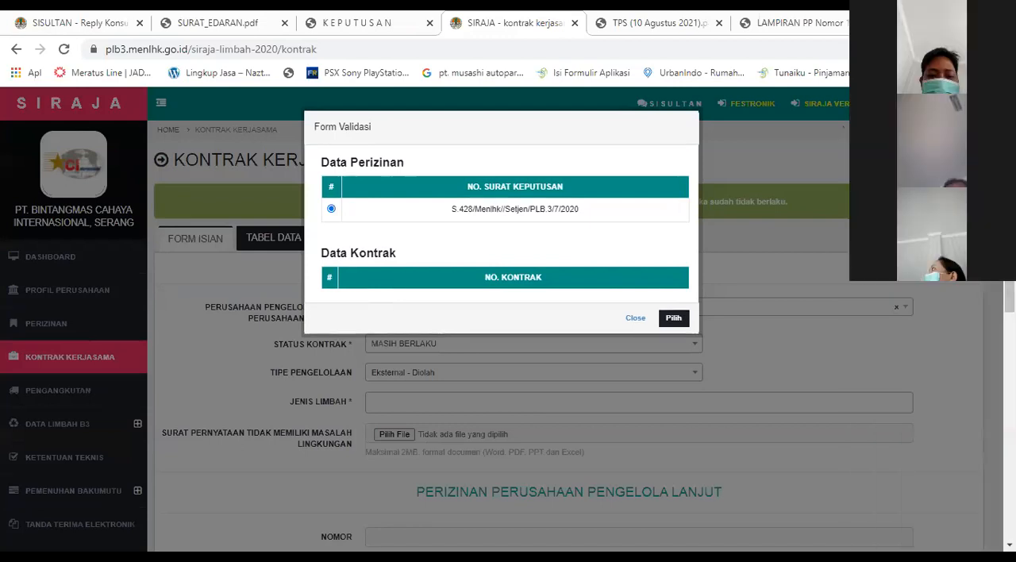
click(677, 323)
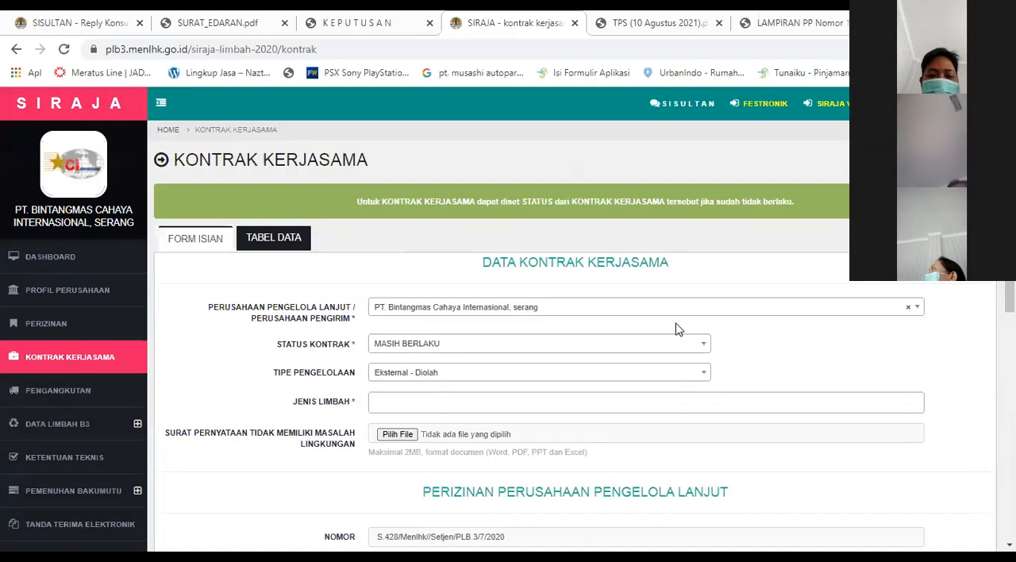
Add A337-1 - Limbah klinis memiliki karakateristik infeksius as the contract's Jenis Limbah.
scroll(679, 330, down, 1)
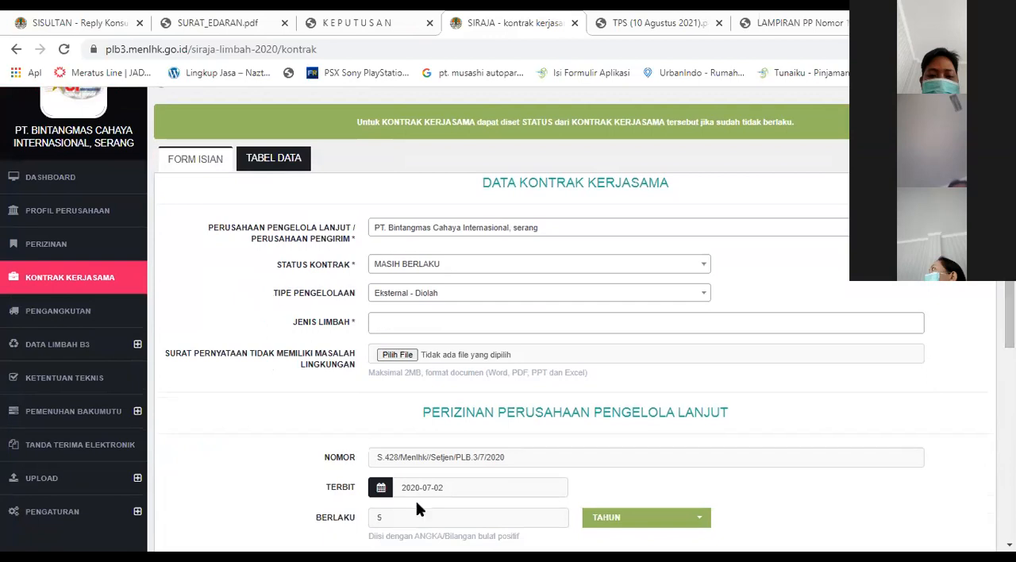
click(429, 321)
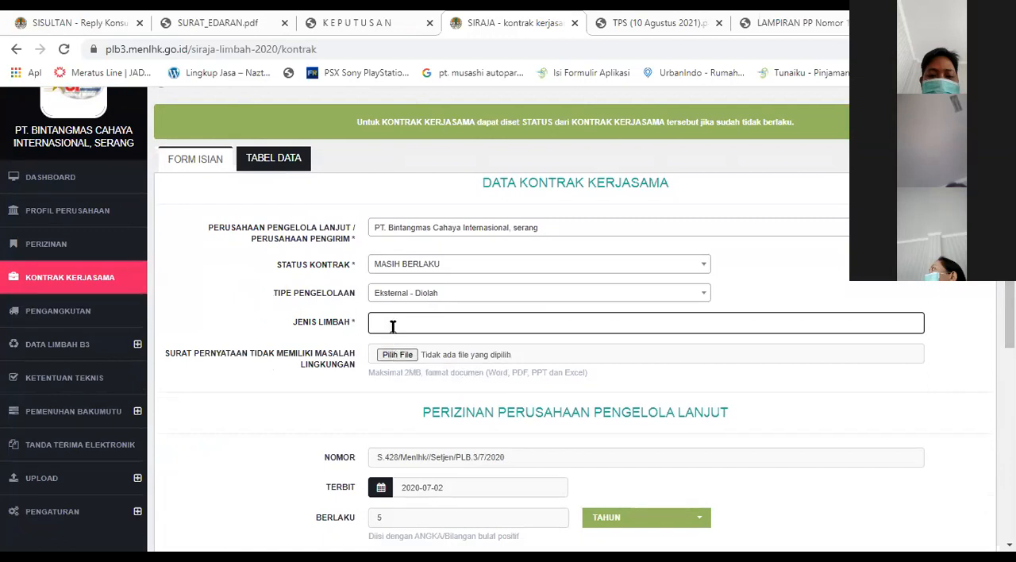
text(A)
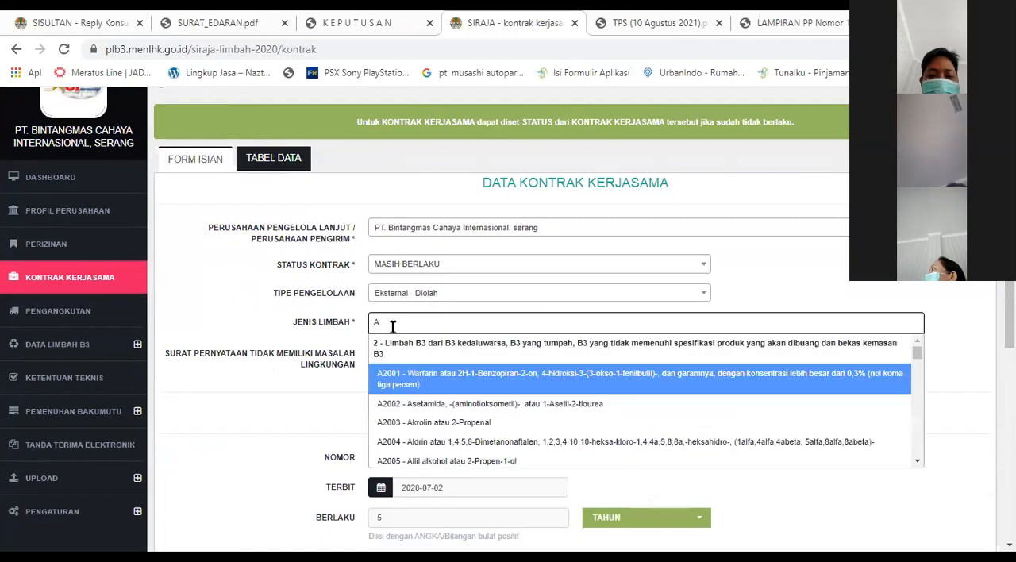
text(337-1)
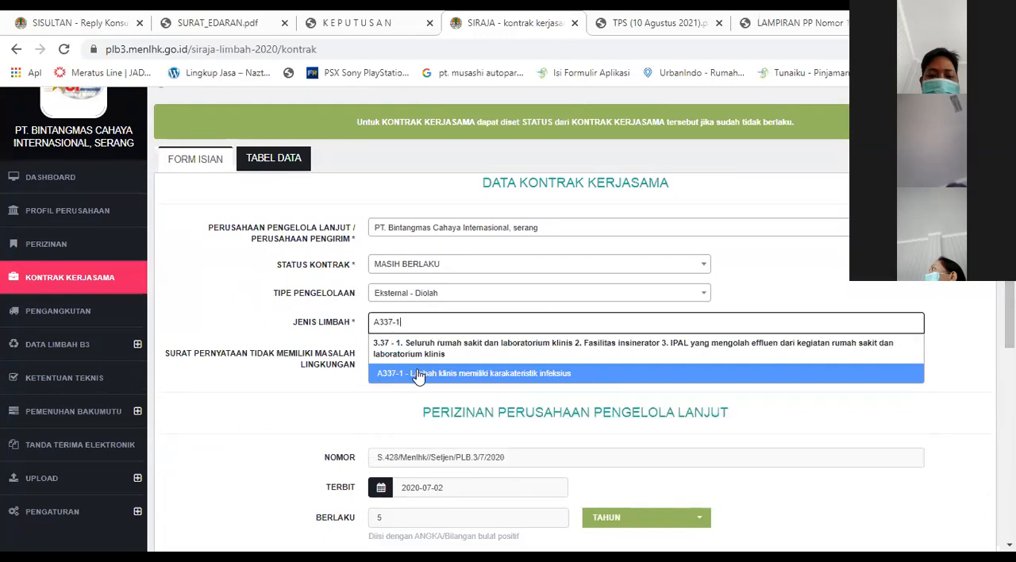
click(418, 373)
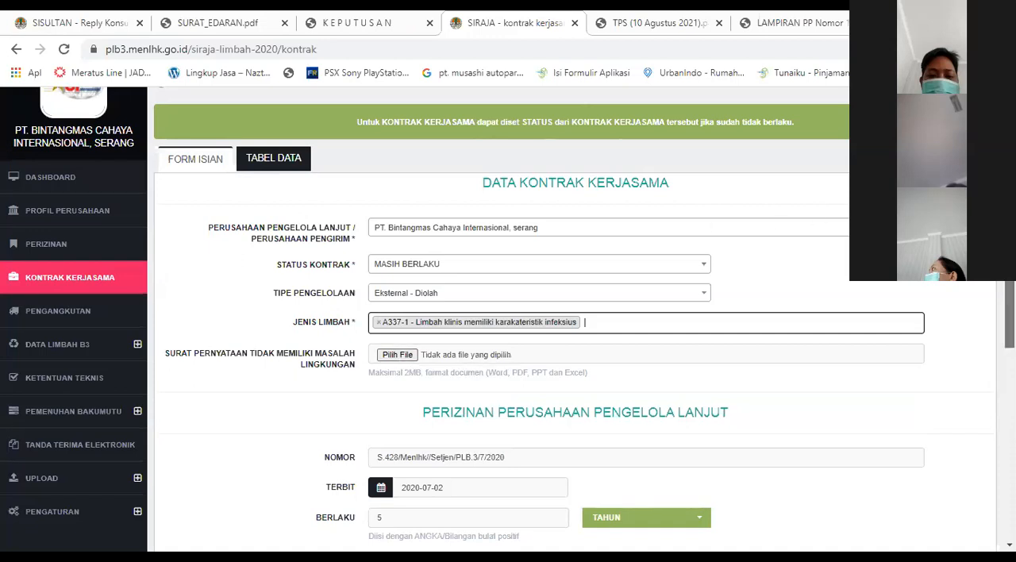
Review the contract form's environmental statement and partner permit fields, plus the Kontrak number, issue date, validity and attachment fields.
scroll(508, 318, down, 2)
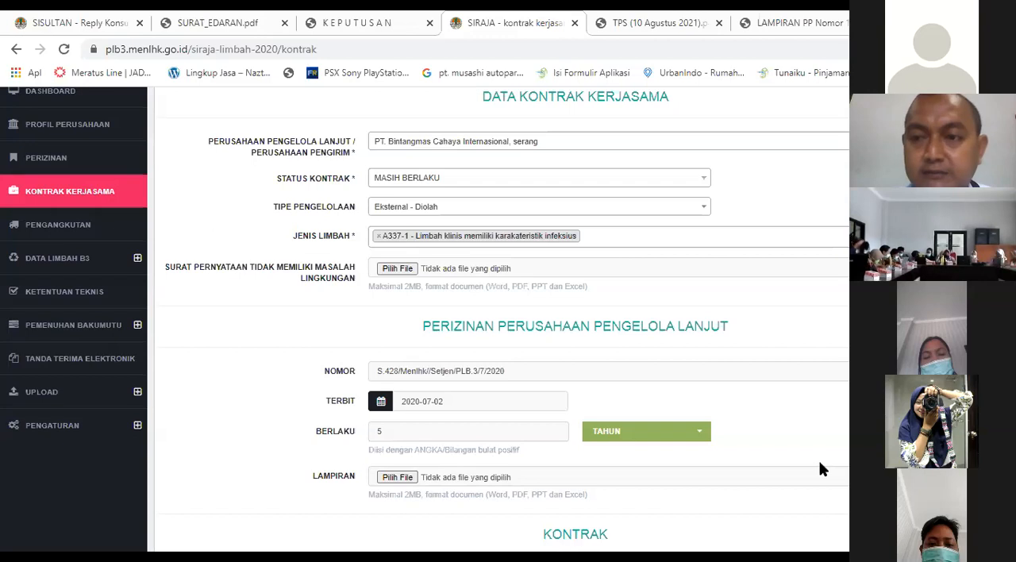
scroll(818, 460, down, 3)
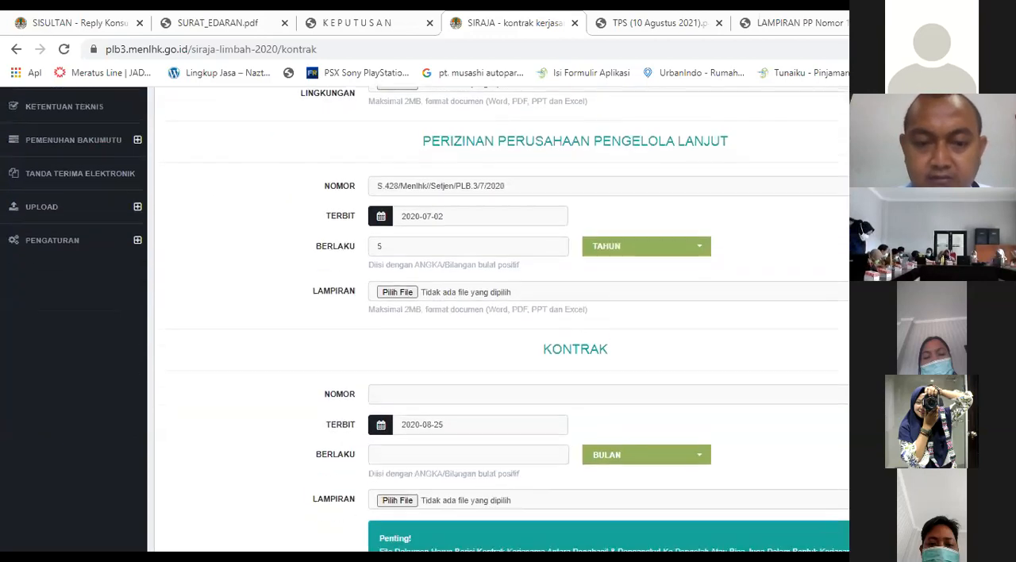
scroll(500, 317, up, 2)
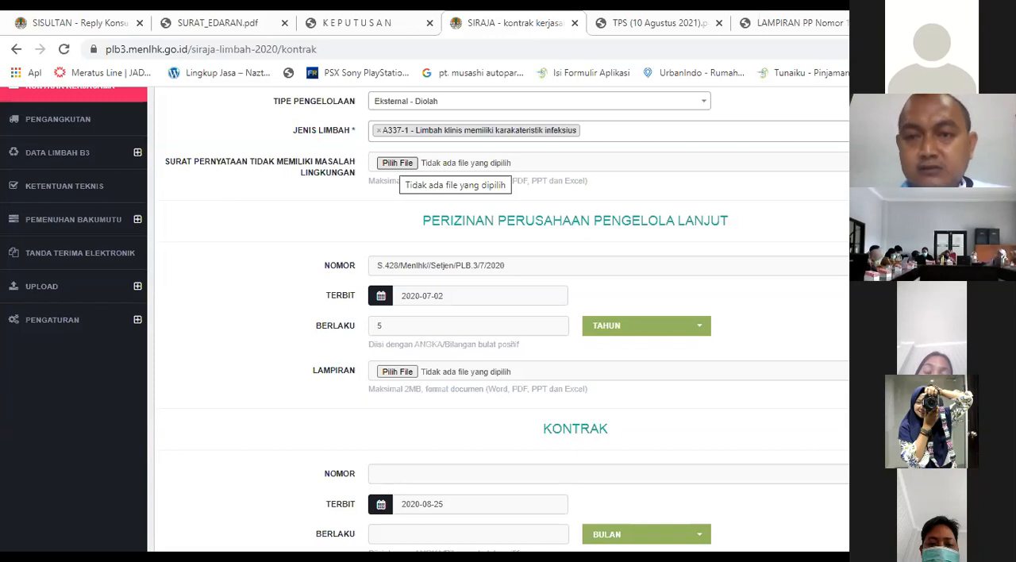
scroll(500, 318, down, 2)
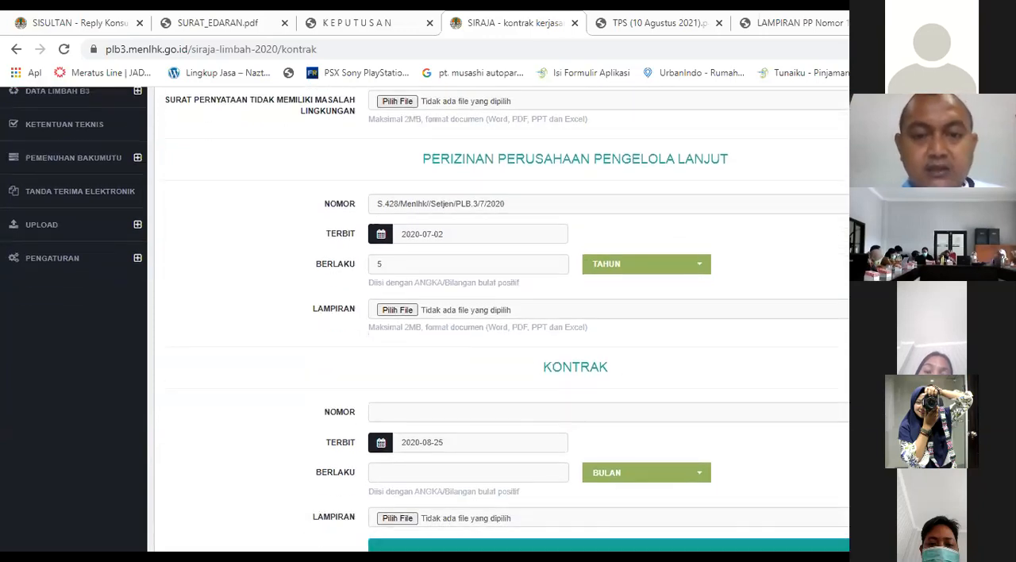
click(562, 387)
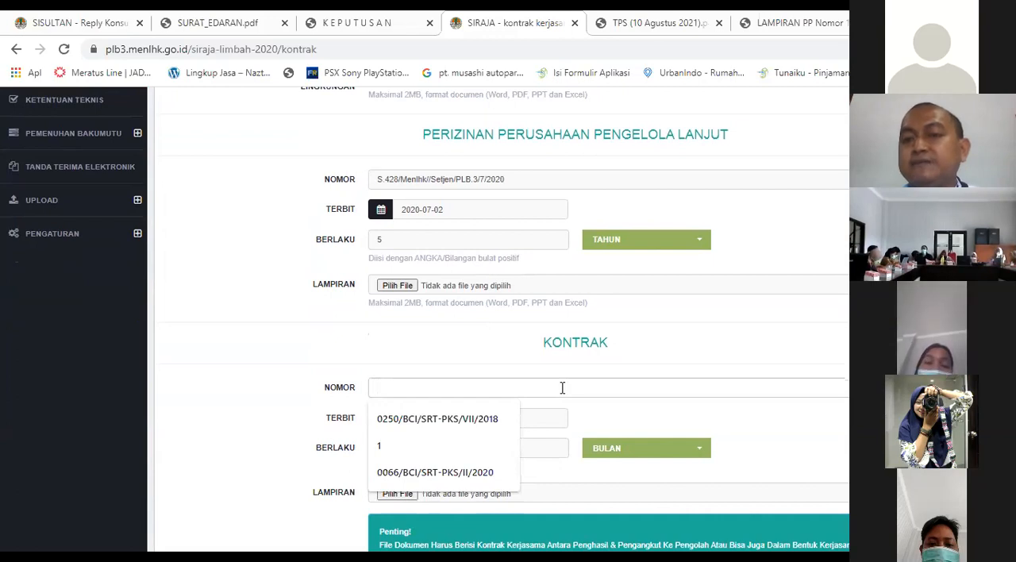
click(394, 343)
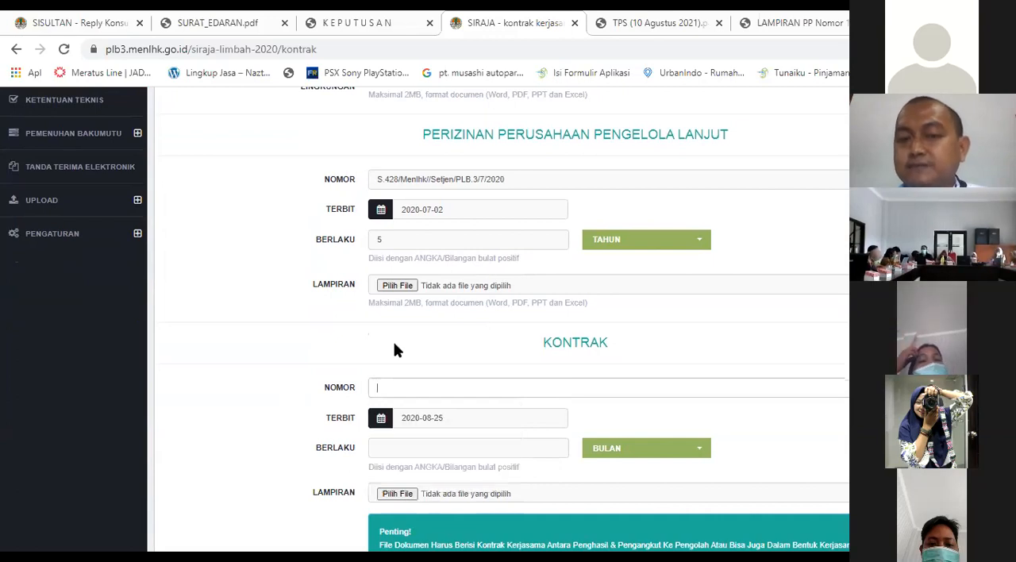
click(457, 421)
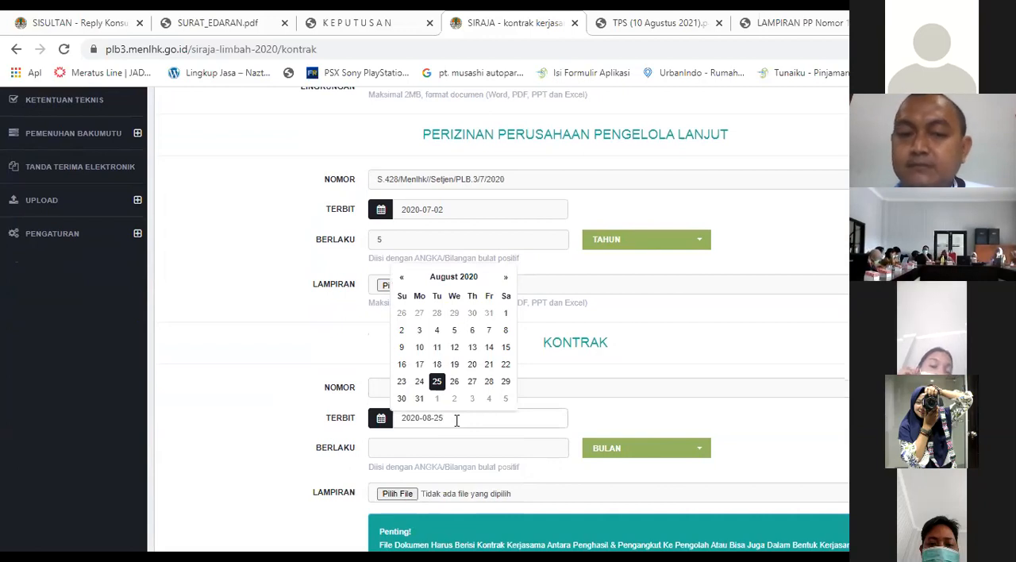
click(451, 452)
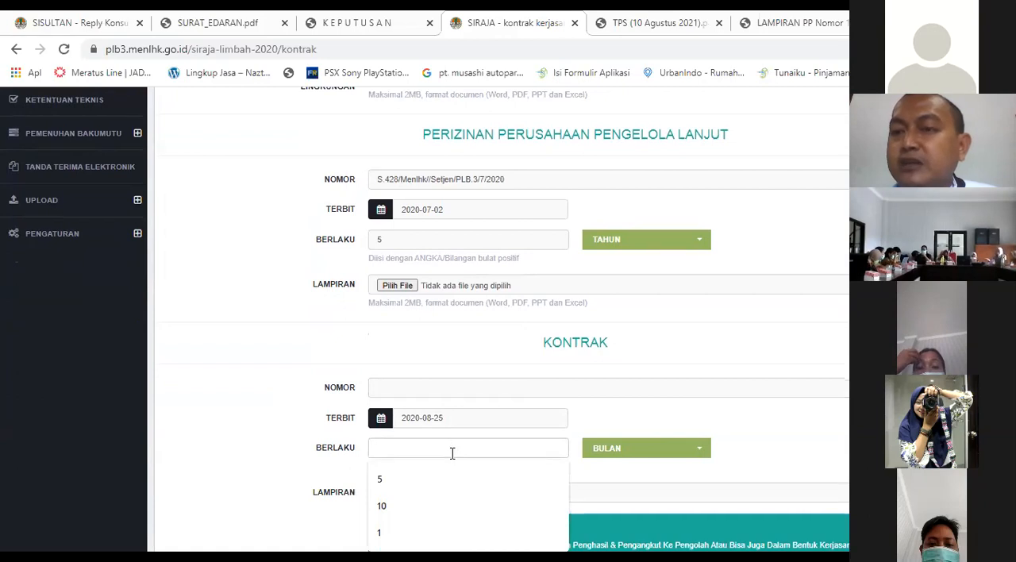
click(671, 480)
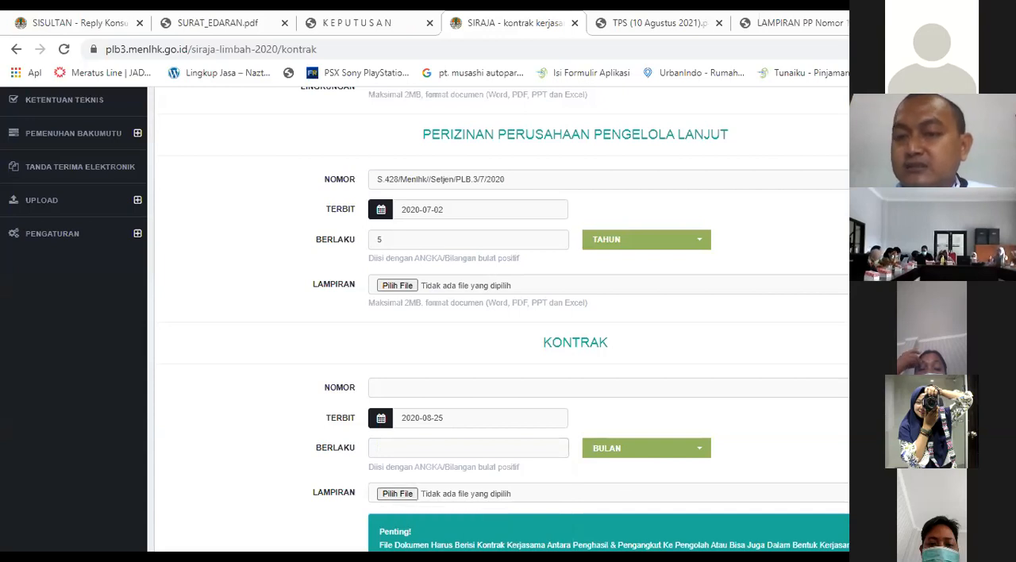
scroll(610, 466, down, 3)
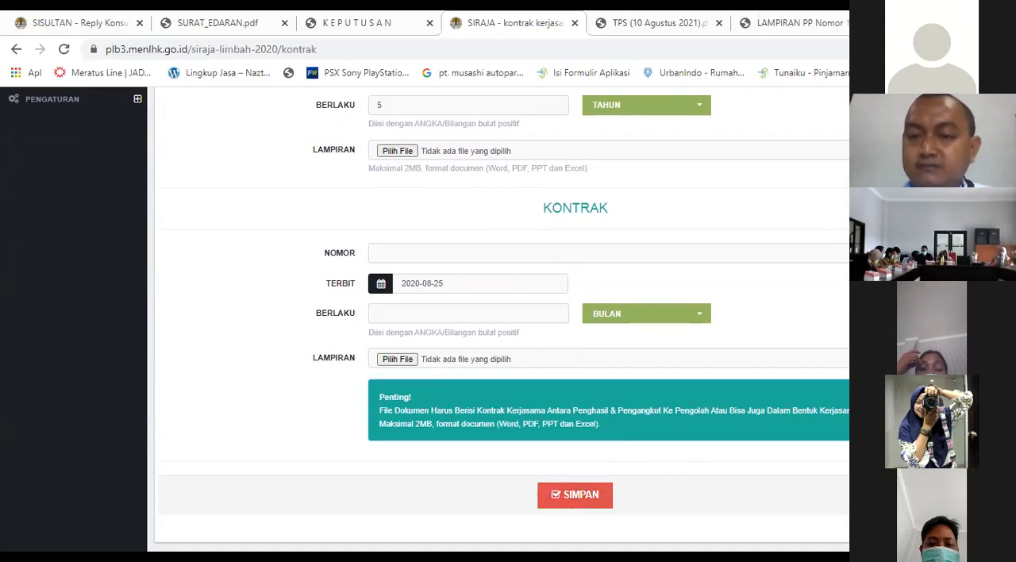
scroll(502, 317, up, 12)
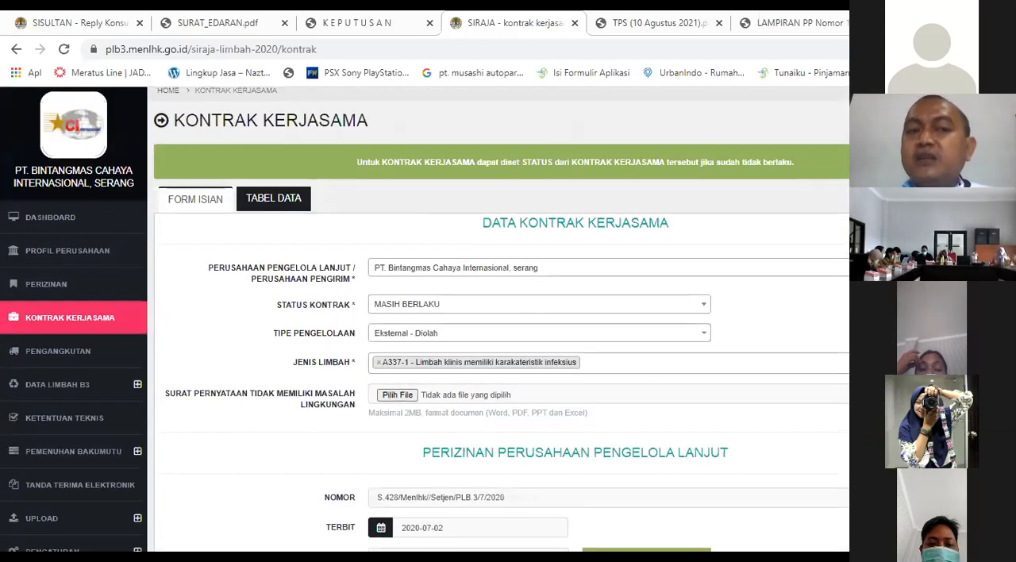
Examine the recorded contracts table, checking validity periods and expiry dates in the highlighted rows for the Pinrang hospital and PT. Serasi Autoraya (Trac) - Banjarbaru.
click(292, 198)
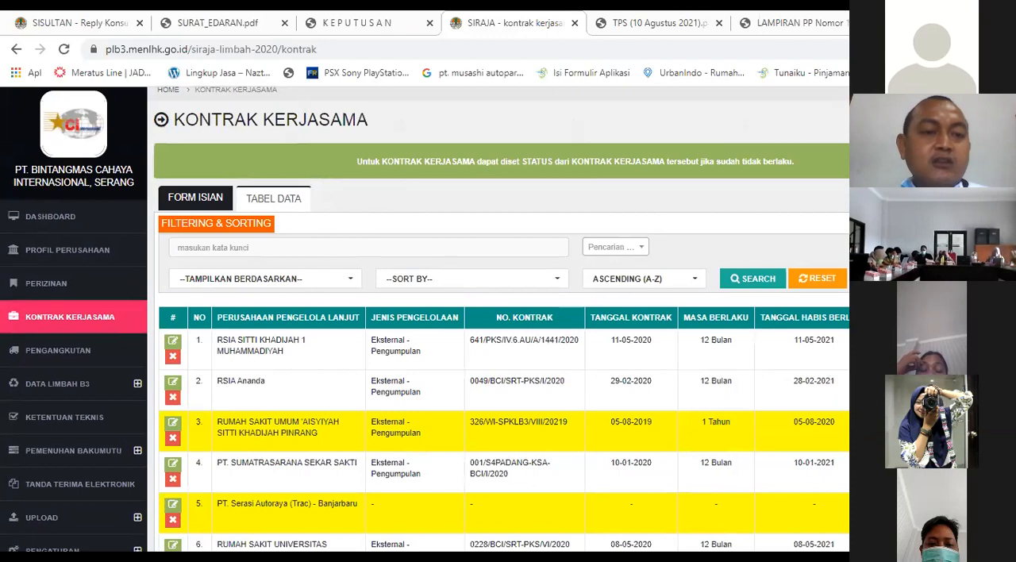
scroll(501, 357, down, 2)
scroll(502, 318, down, 2)
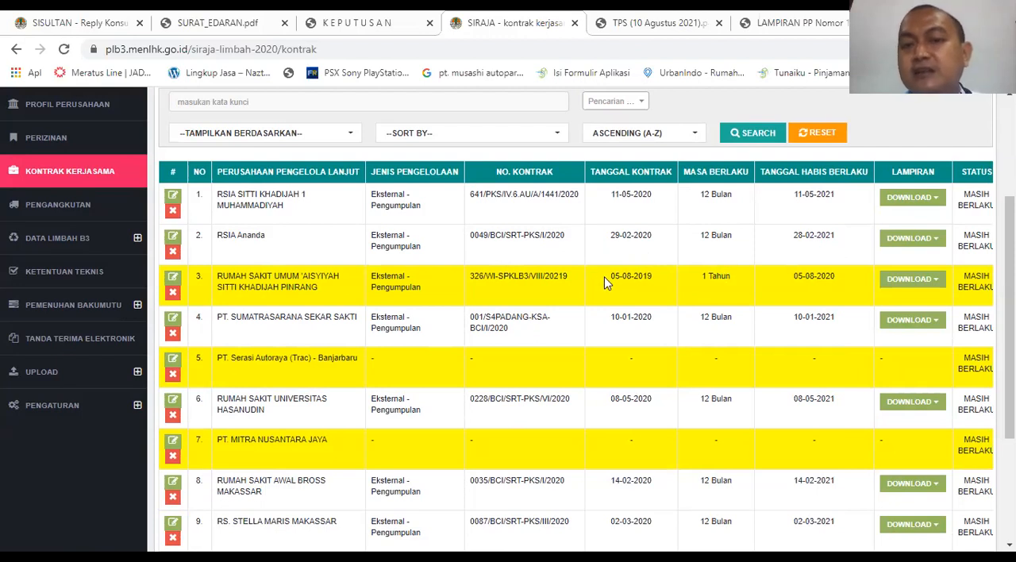
drag(611, 279, 729, 274)
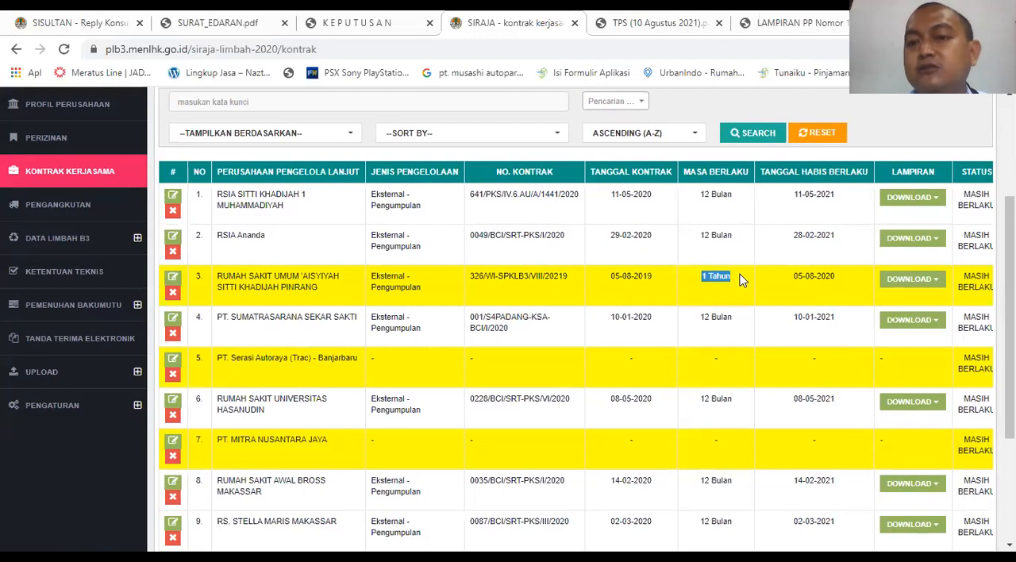
drag(792, 278, 847, 282)
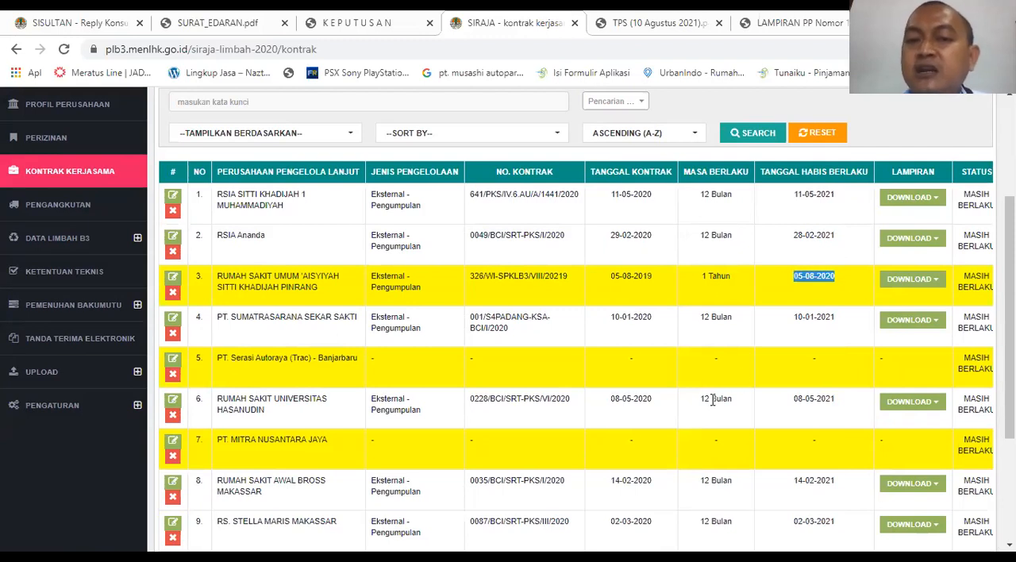
click(623, 362)
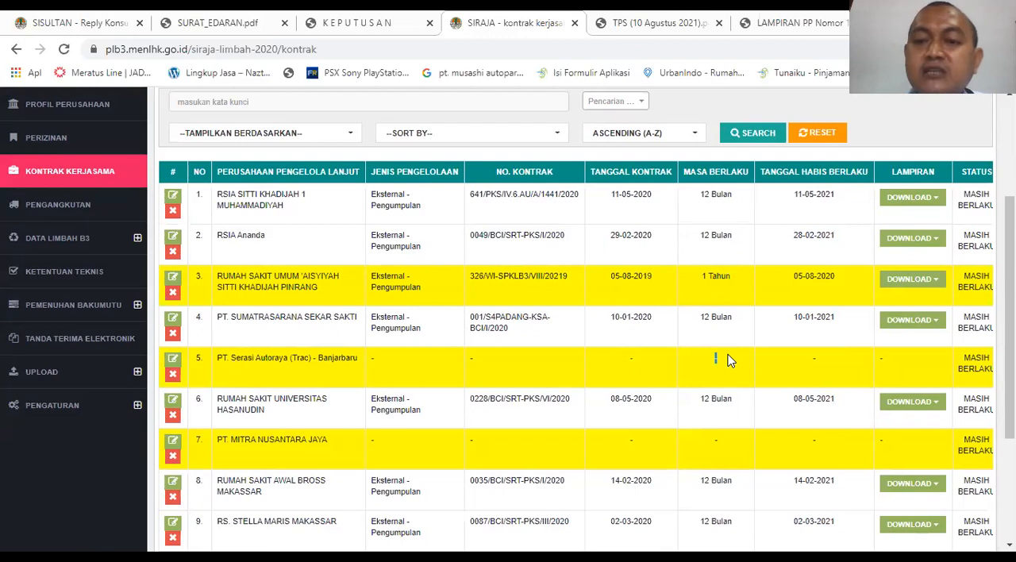
drag(805, 353, 820, 365)
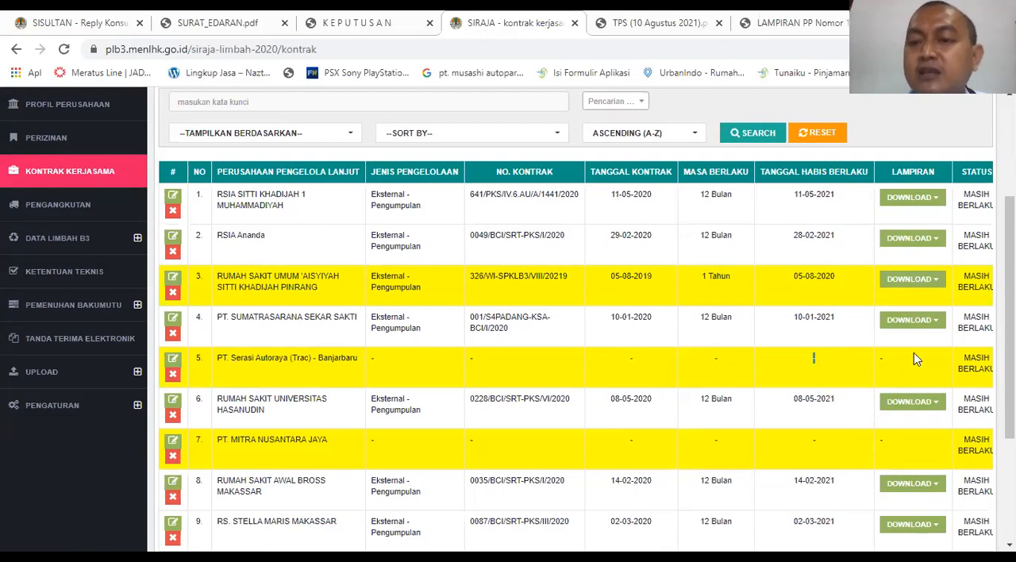
click(886, 363)
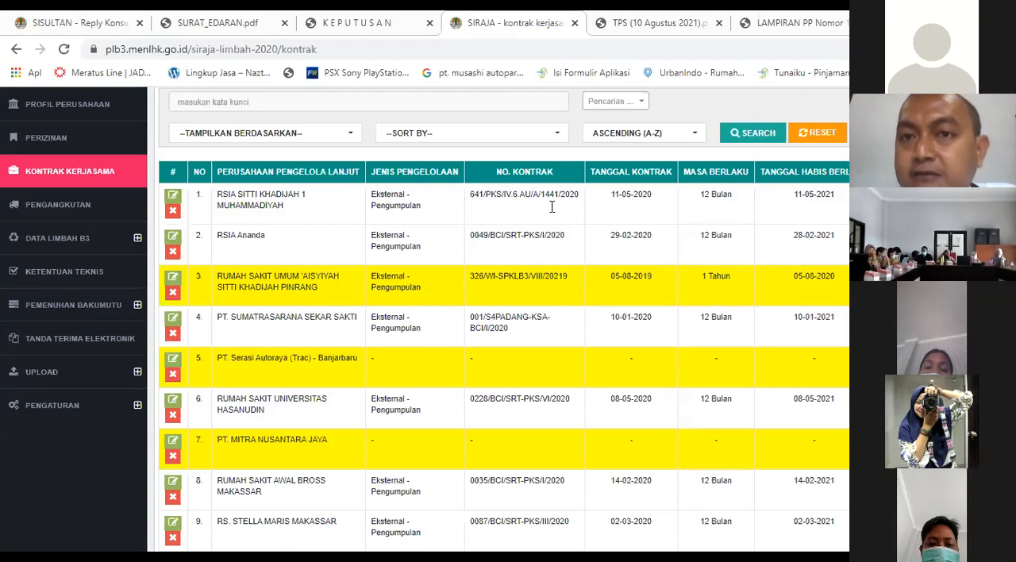
Close the TPS (10 Agustus 2021) and LAMPIRAN PP Nomor documents.
click(719, 24)
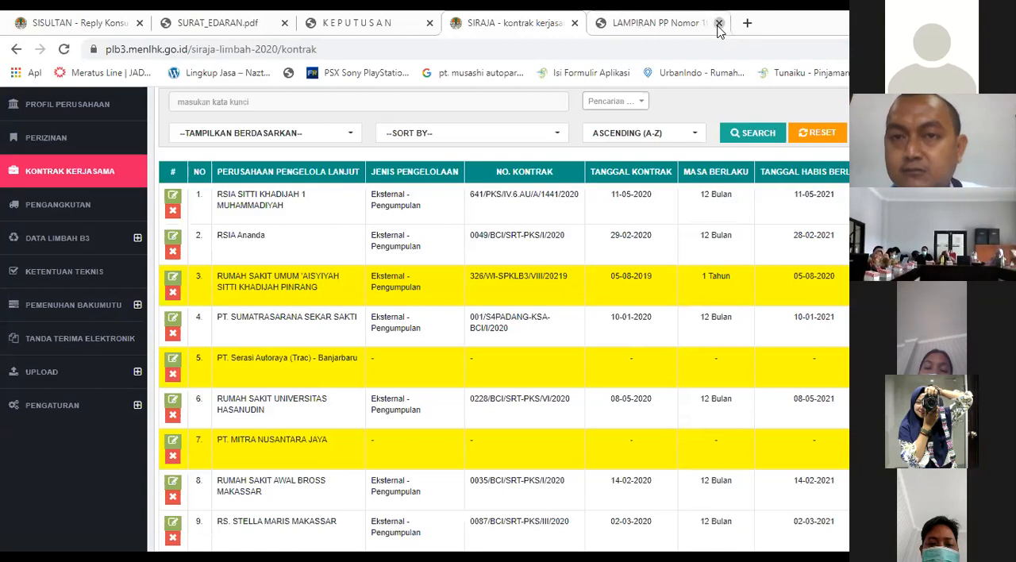
click(719, 24)
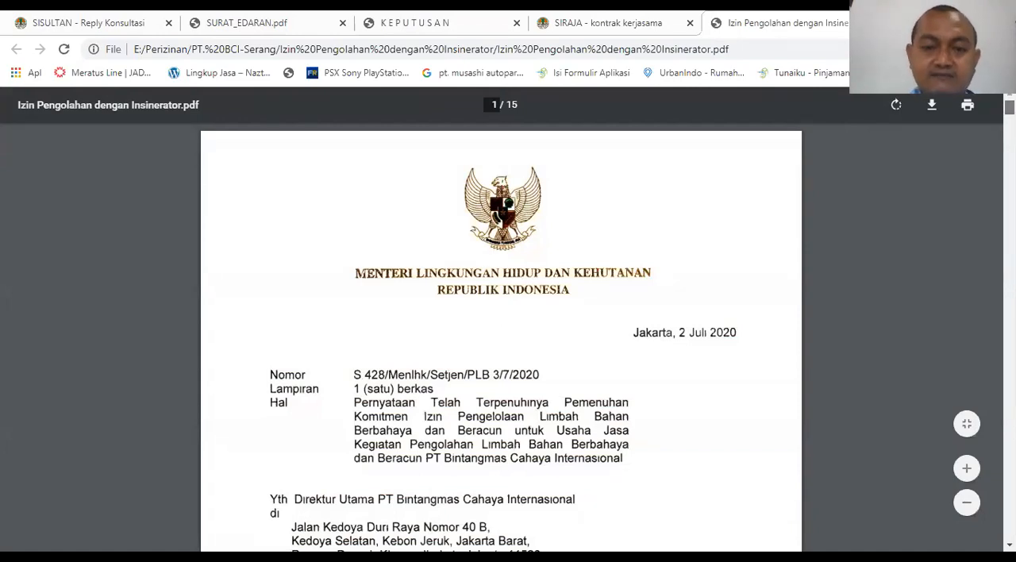
Read through Izin Pengolahan dengan Insinerator.pdf to the hospital and health facility waste codes under item 37.
scroll(501, 341, down, 20)
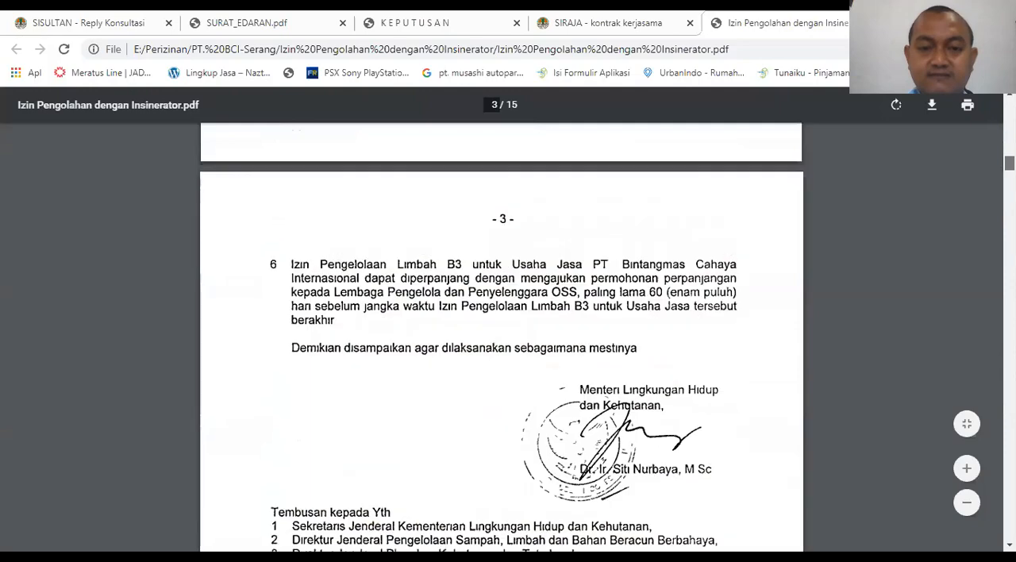
scroll(501, 338, down, 15)
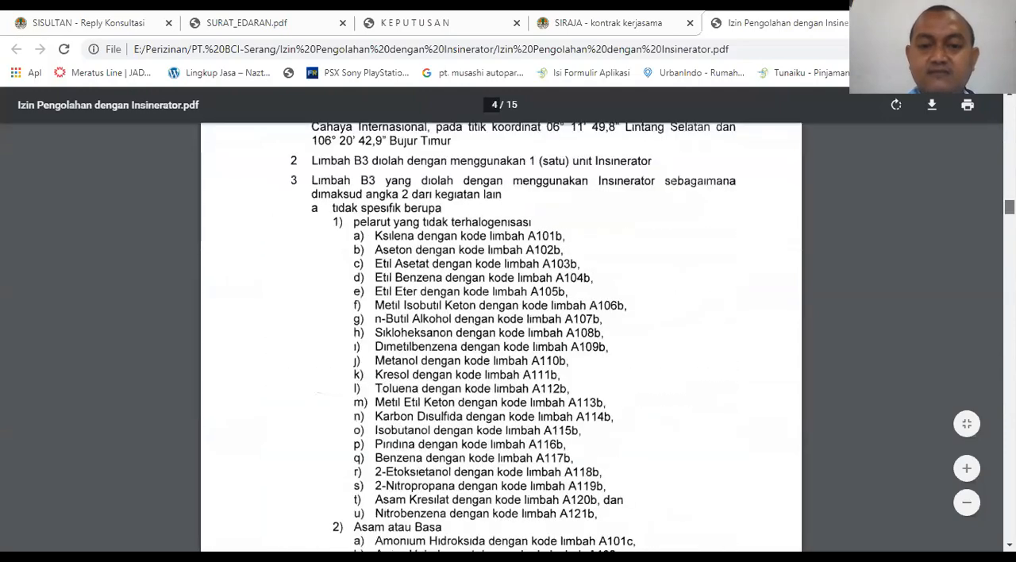
scroll(501, 337, down, 20)
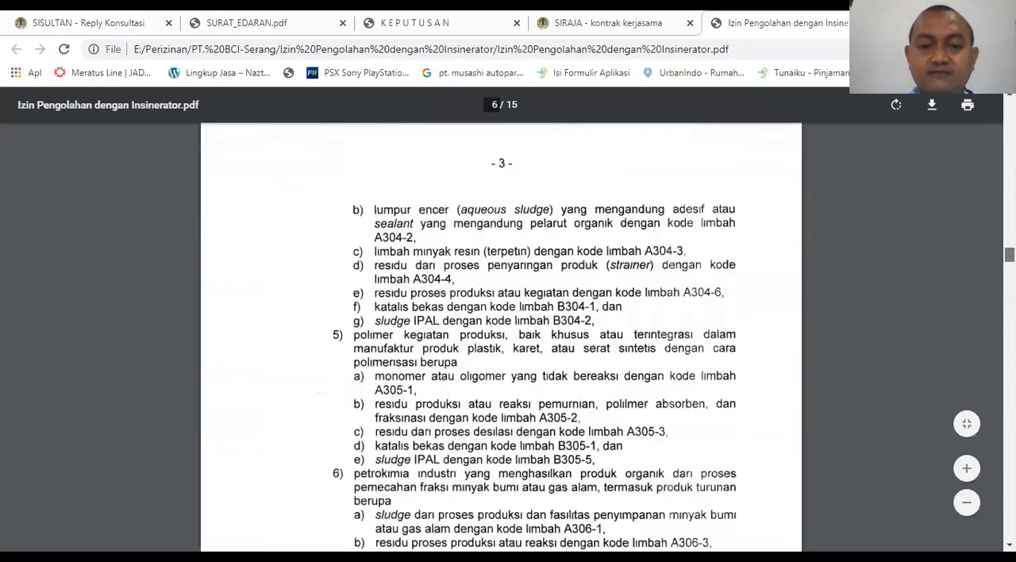
scroll(501, 337, down, 20)
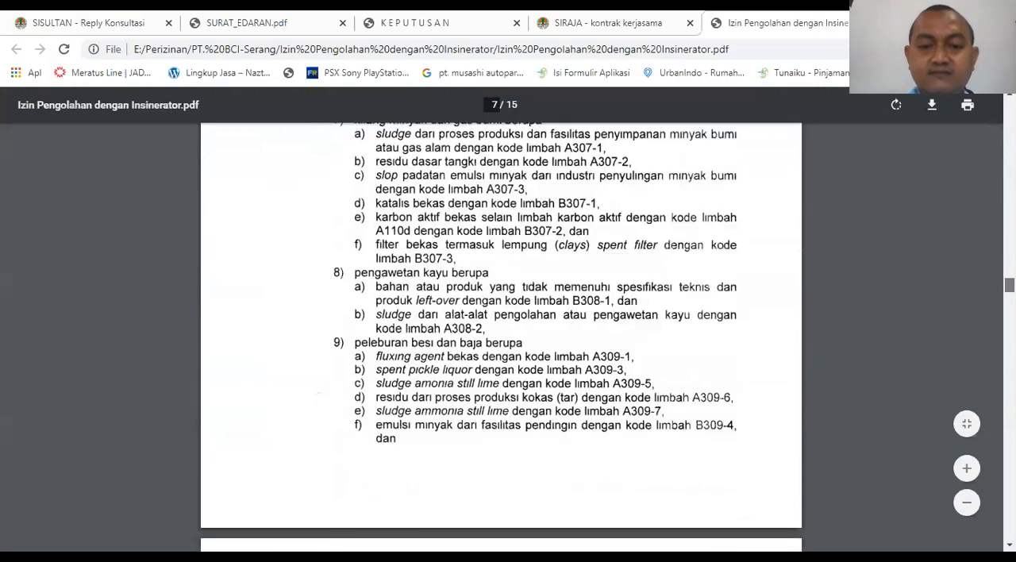
scroll(501, 338, down, 10)
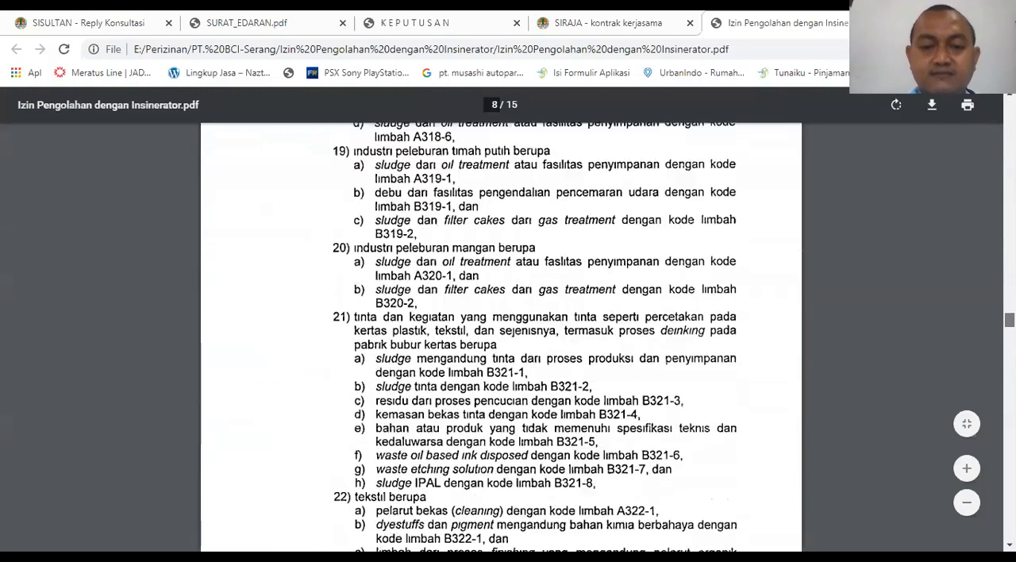
scroll(501, 338, down, 15)
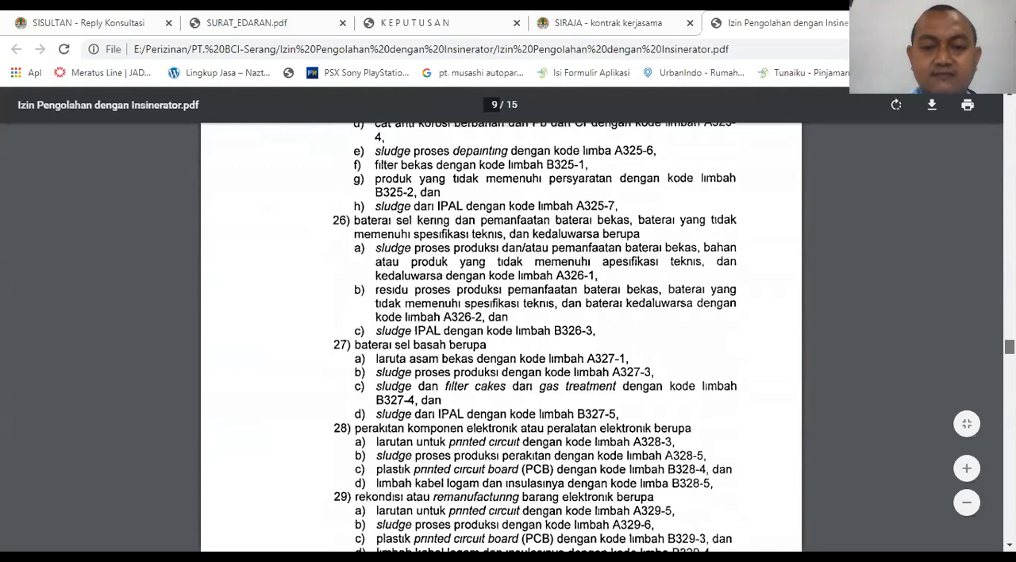
scroll(501, 338, down, 15)
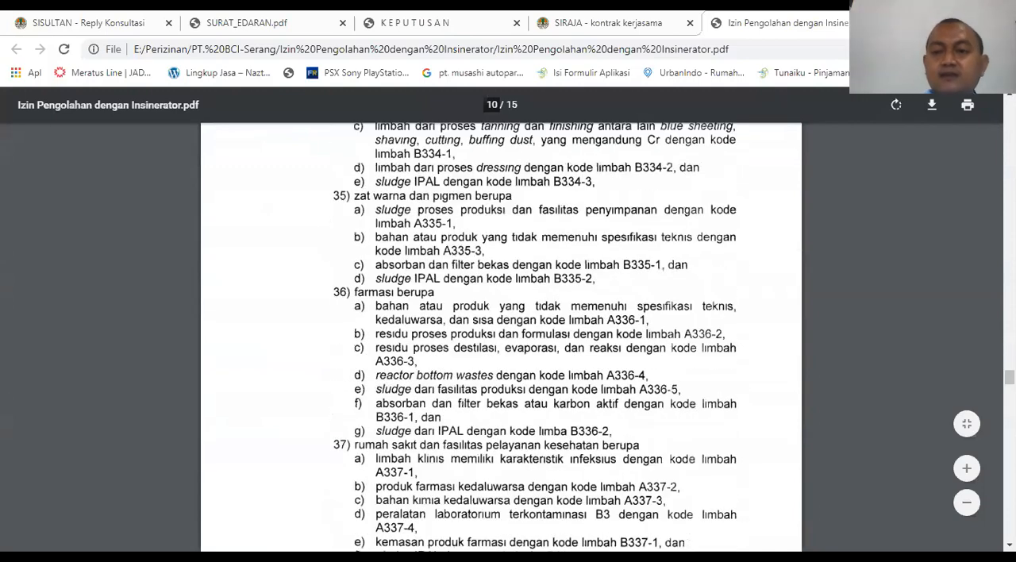
scroll(564, 442, down, 2)
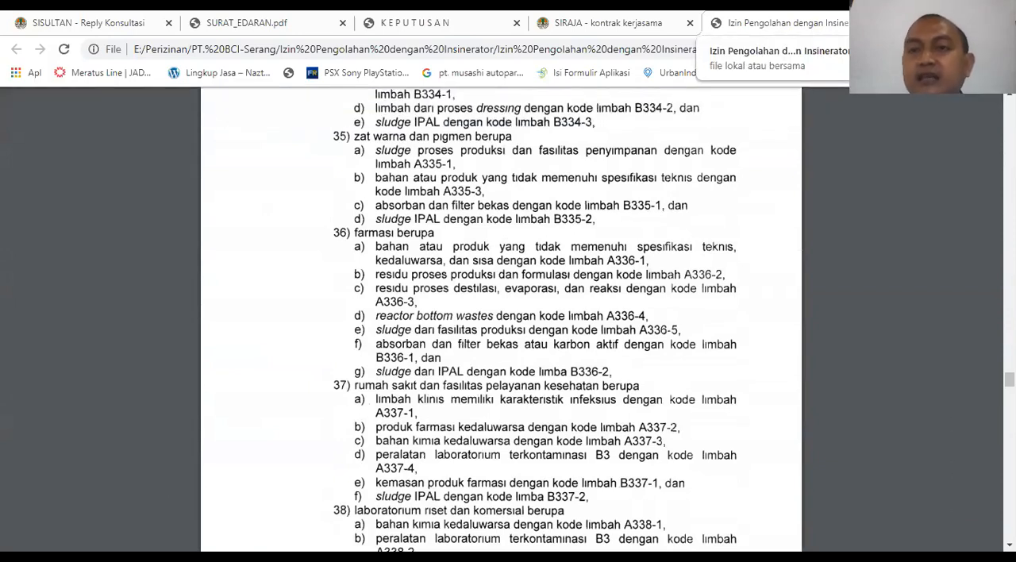
Close the incinerator permit PDF and open the Pengangkutan page in SIRAJA.
key(ctrl+w)
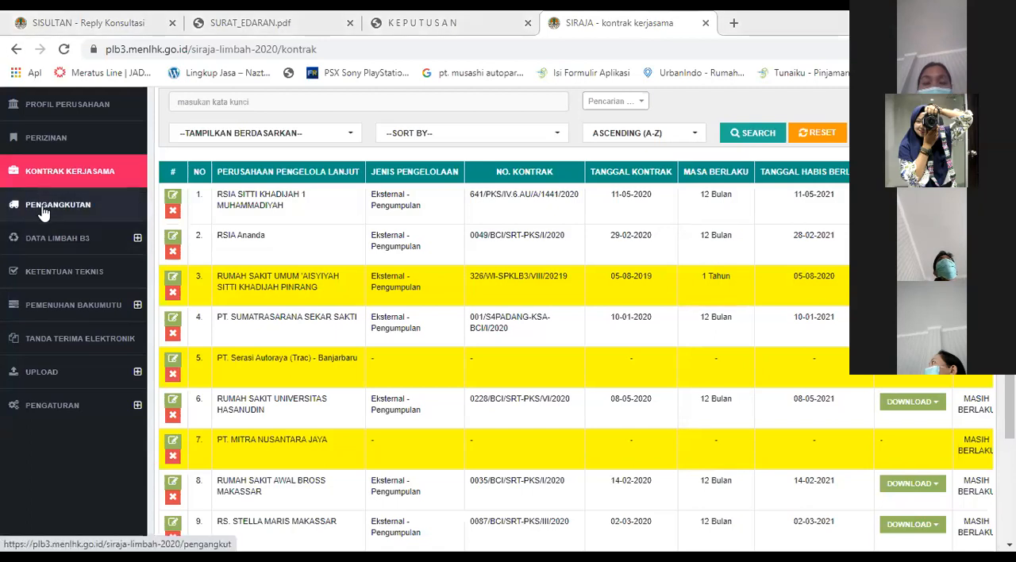
click(43, 208)
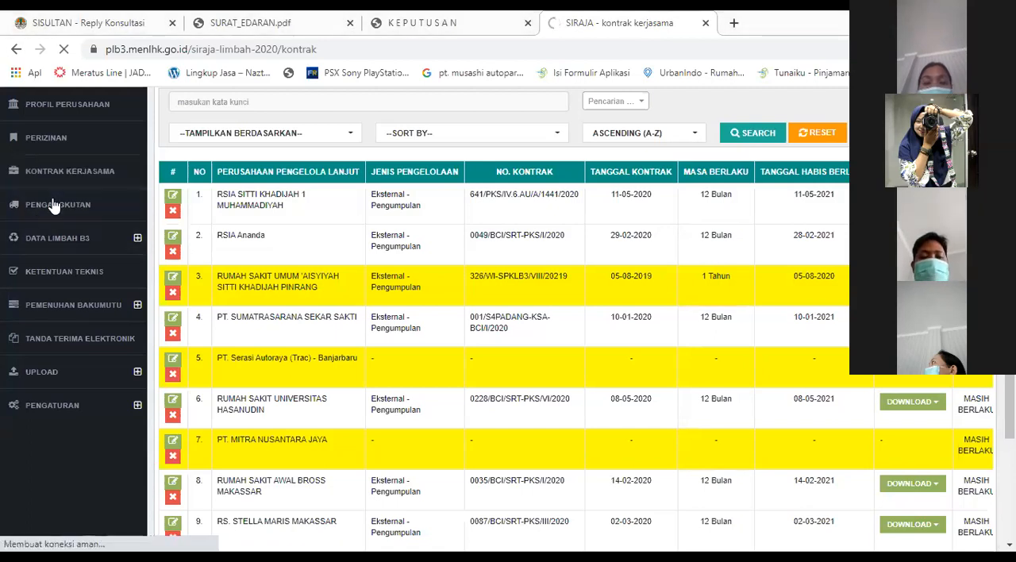
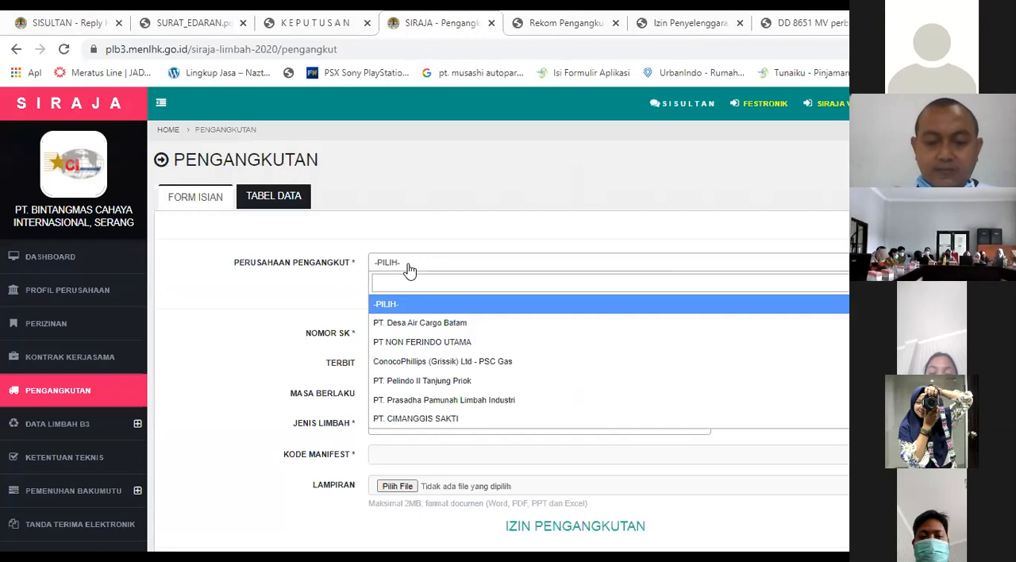
Set Perusahaan Pengangkut to PT. Bintangmas Cahaya Internasional, serang.
text(bin)
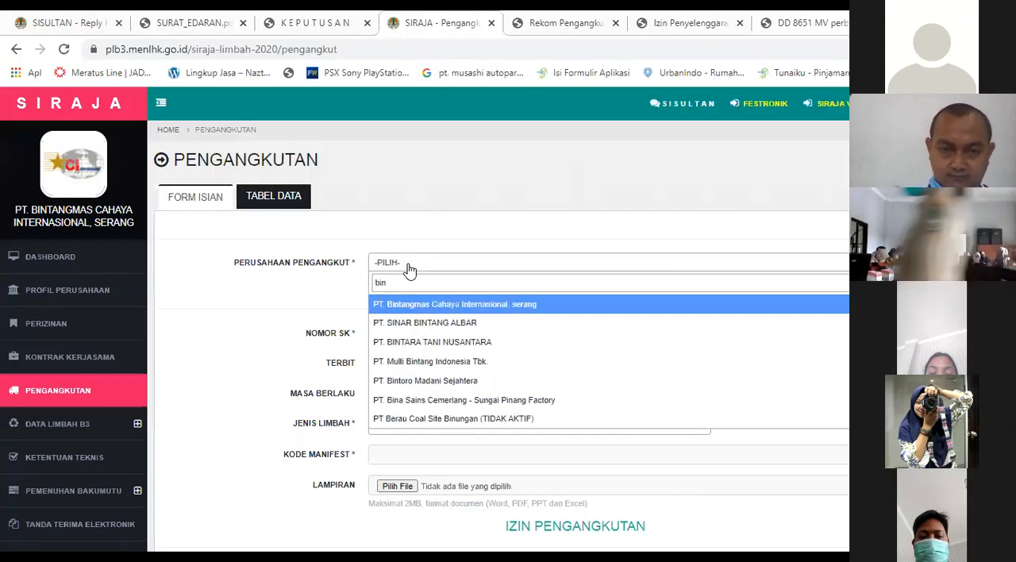
key(Return)
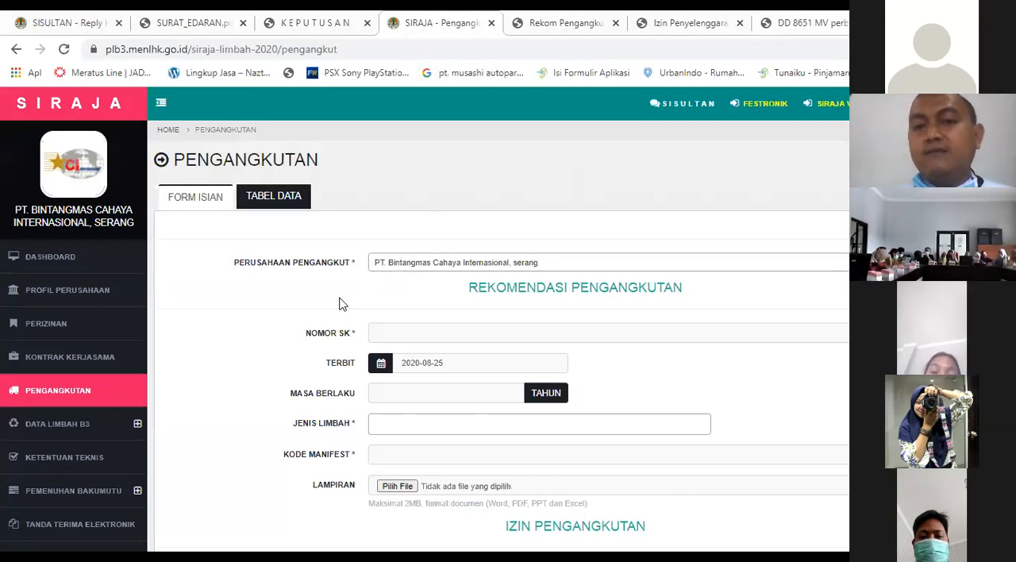
Search the Perusahaan Pengangkut options for "bintangmas cahaya internasional" and close the search without choosing another carrier.
click(436, 262)
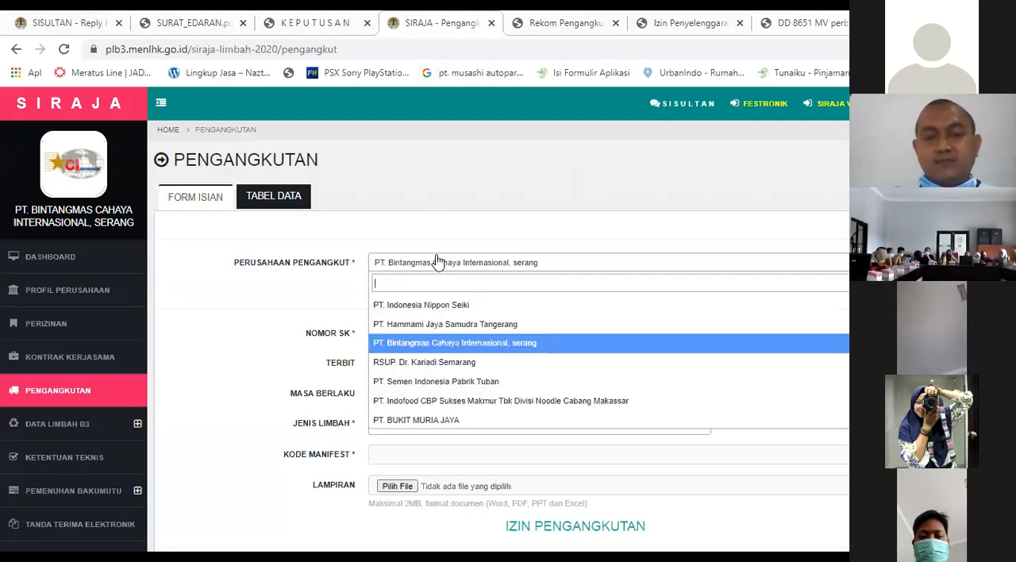
text(b)
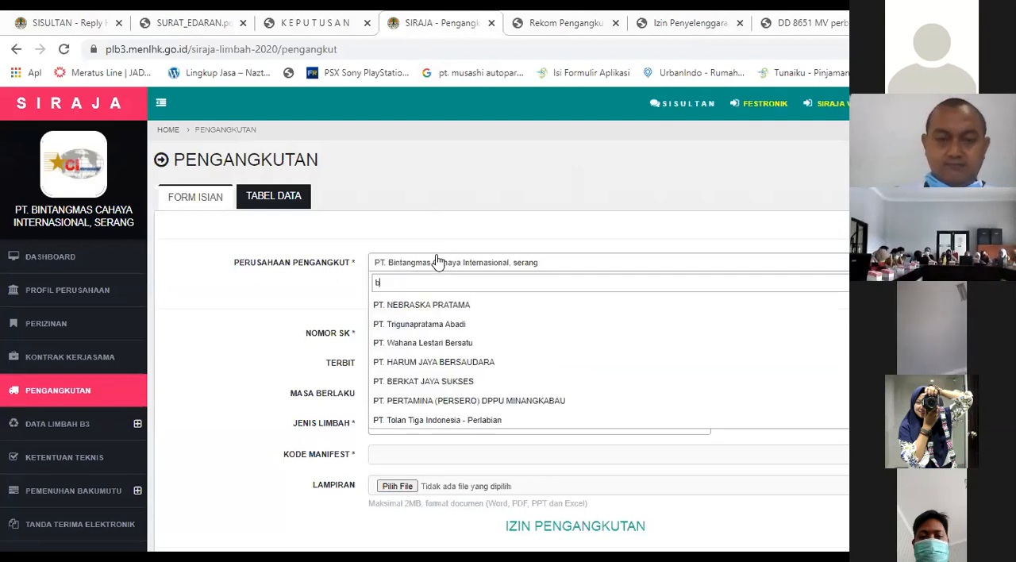
text(intang)
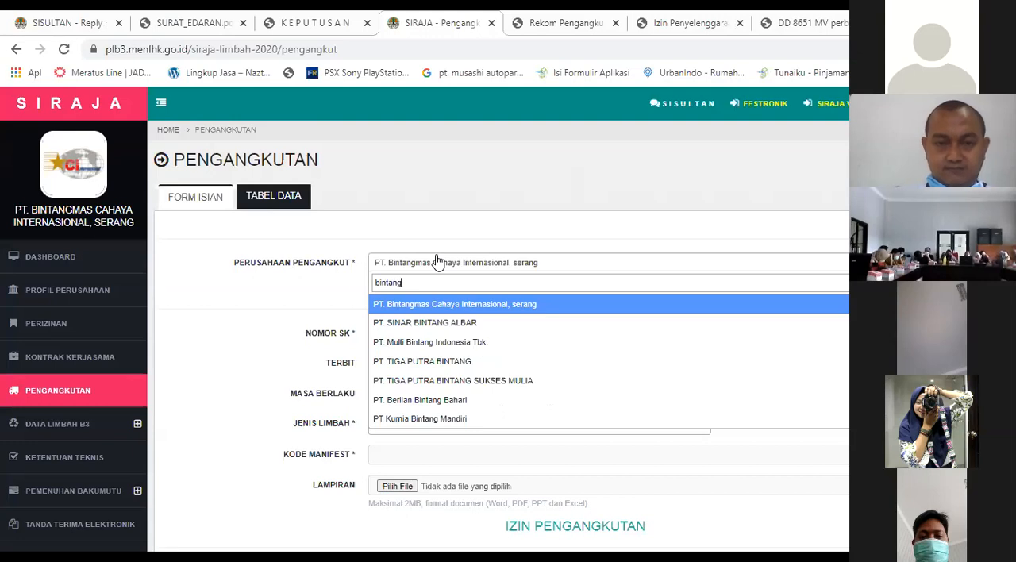
text(mas cahaya internasional)
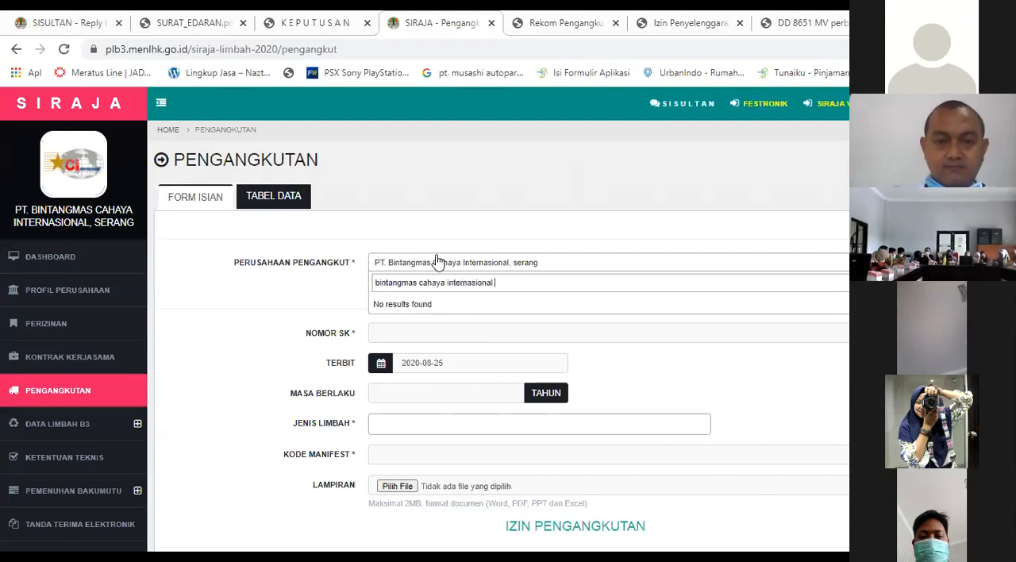
key(BackSpace)
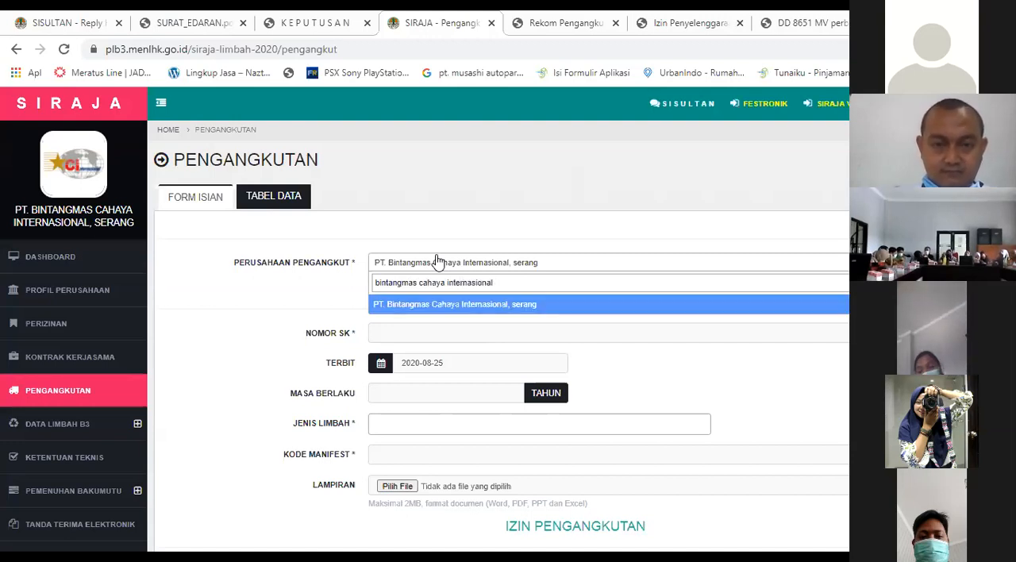
key(BackSpace)
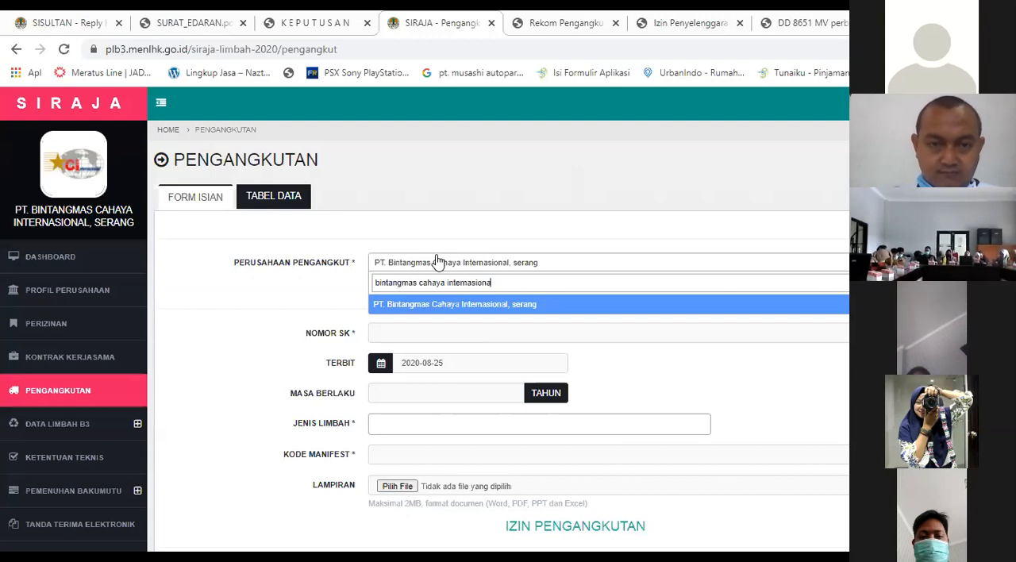
click(297, 305)
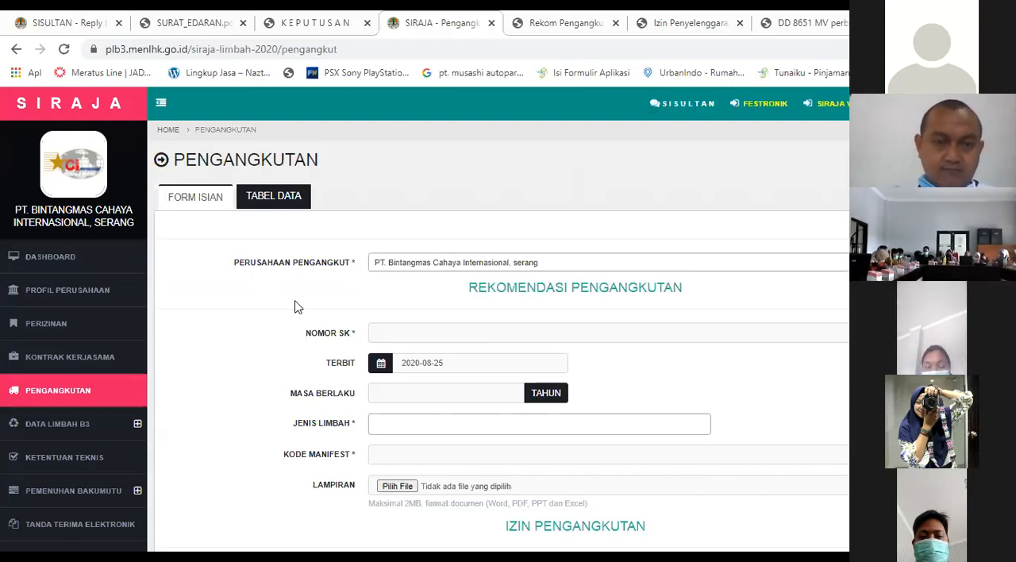
Search the carrier options for "bintang" and reselect PT. Bintangmas Cahaya Internasional, serang.
click(548, 267)
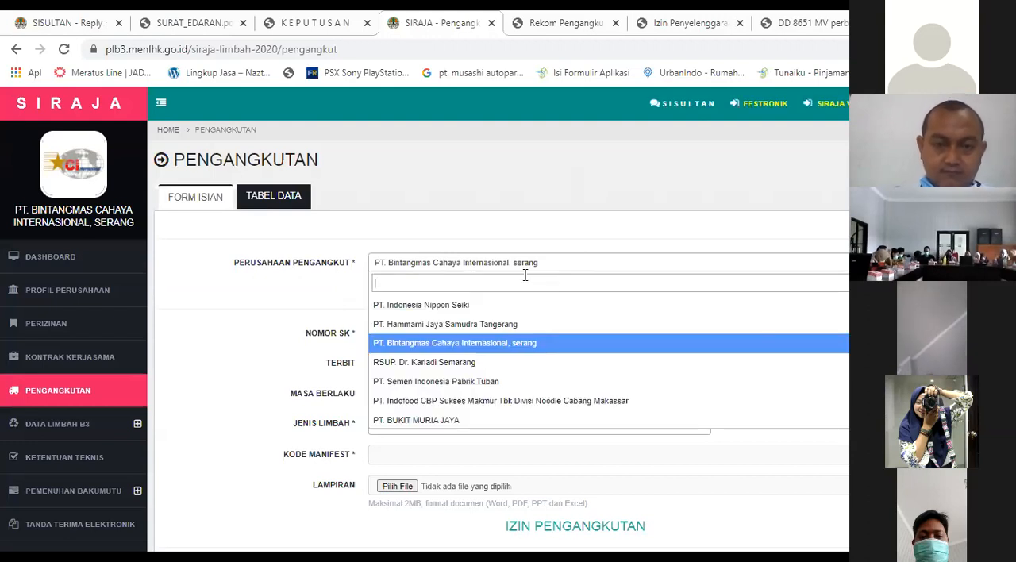
text(bin)
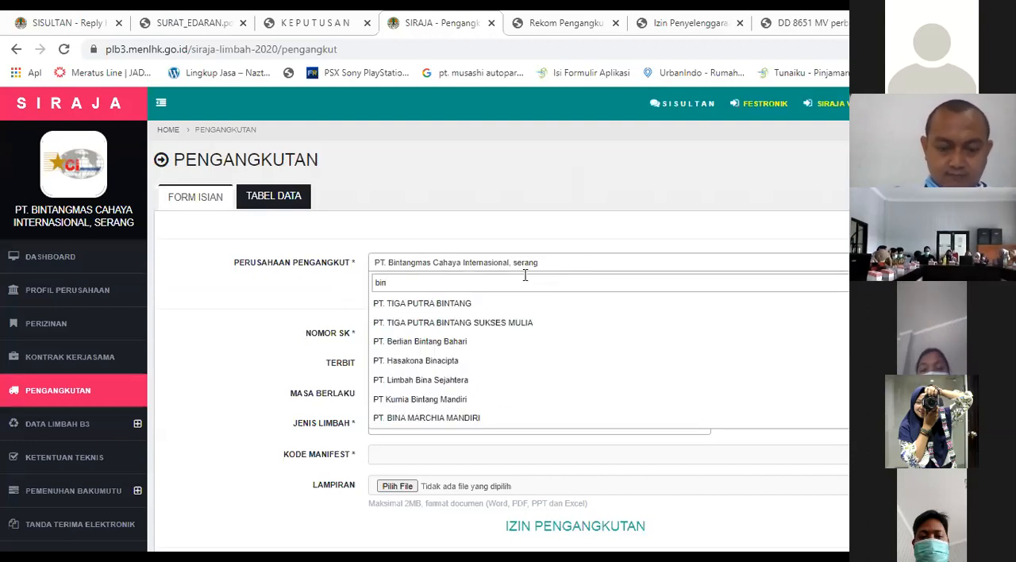
text(tang)
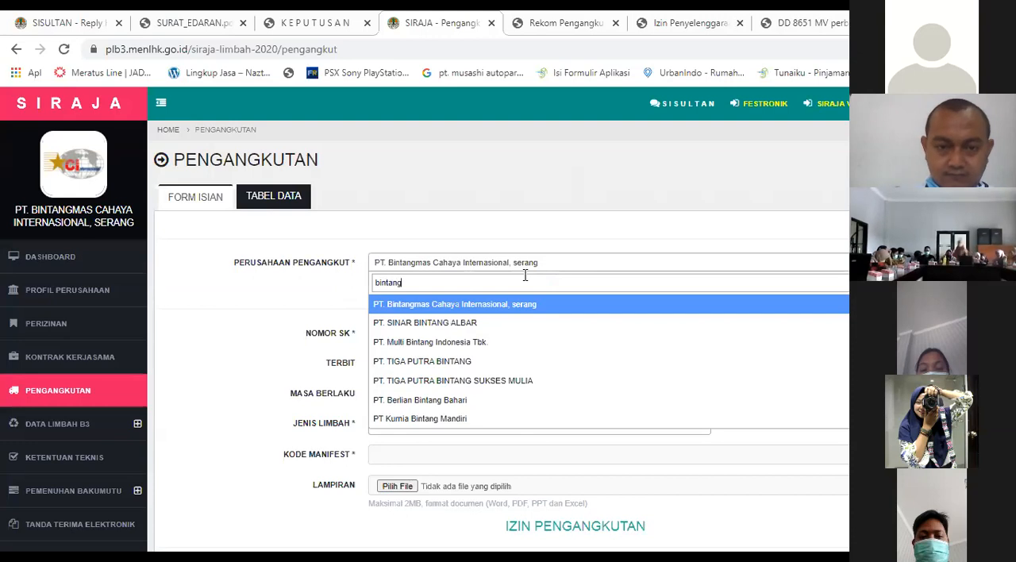
key(Return)
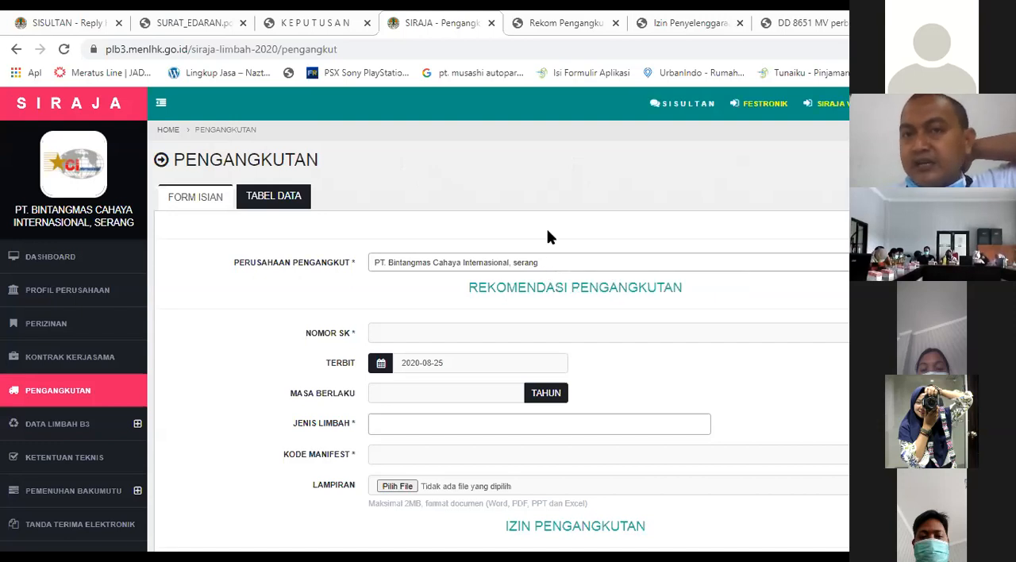
Open Rekom Pengangkutan (exp 18 September 2024).pdf and highlight both Lokasi Kegiatan addresses under item 5.
click(577, 17)
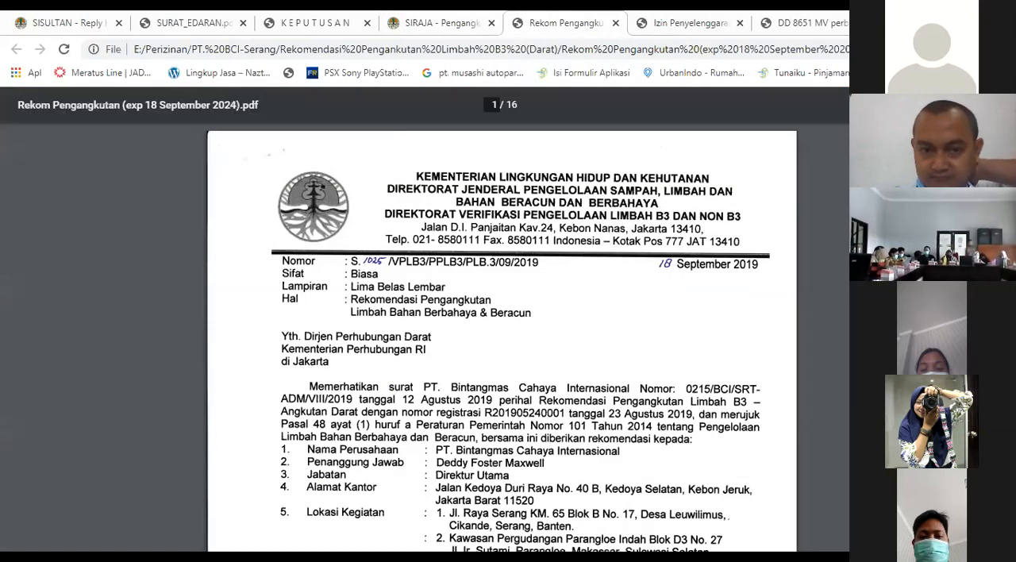
scroll(501, 338, down, 3)
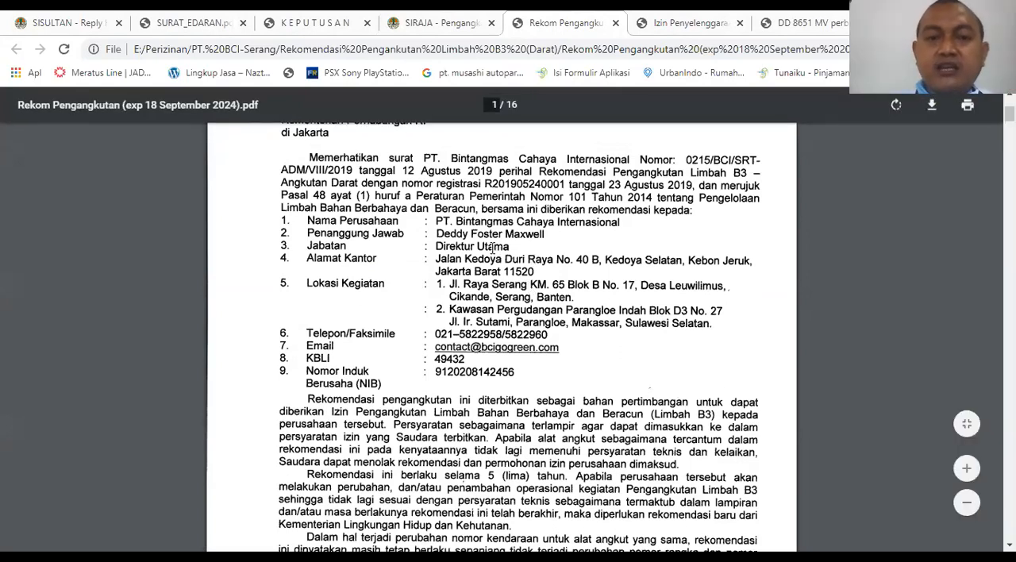
drag(434, 285, 712, 326)
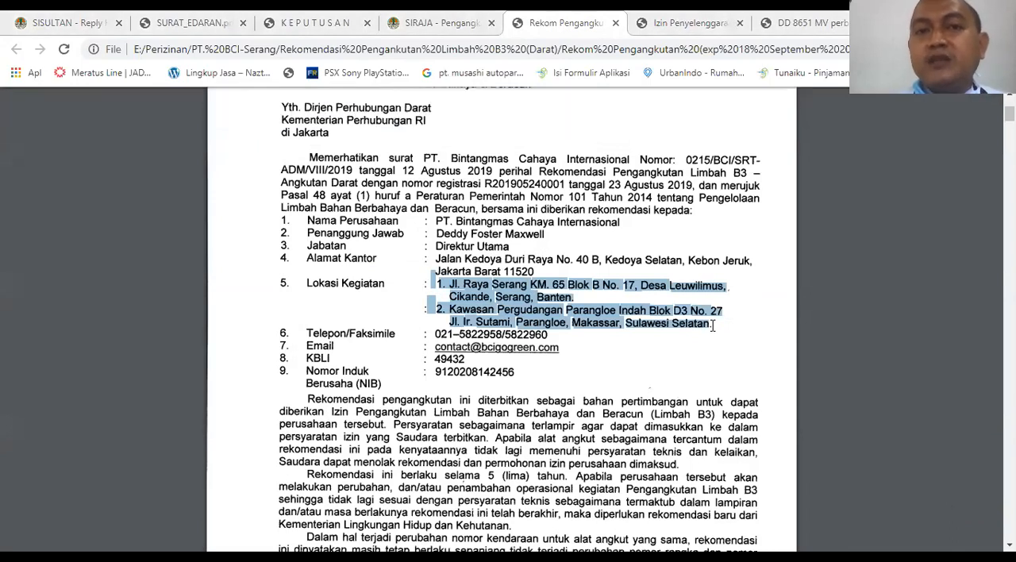
Open DD 8651 MV perbaikan (16 OKTOBER 2020).pdf and read through the Kartu Pengawasan down to the vehicle details.
click(478, 16)
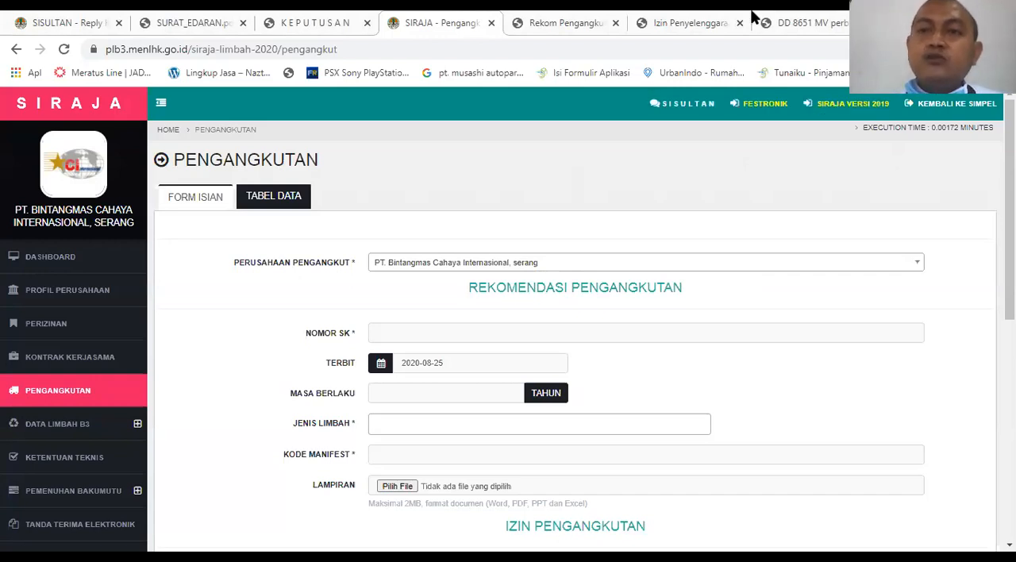
click(776, 18)
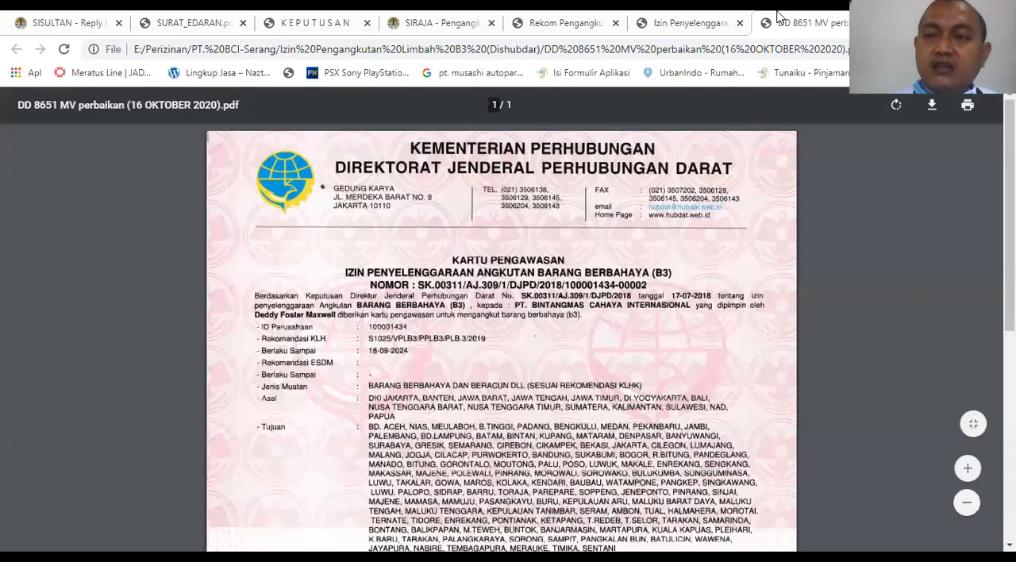
scroll(501, 337, down, 3)
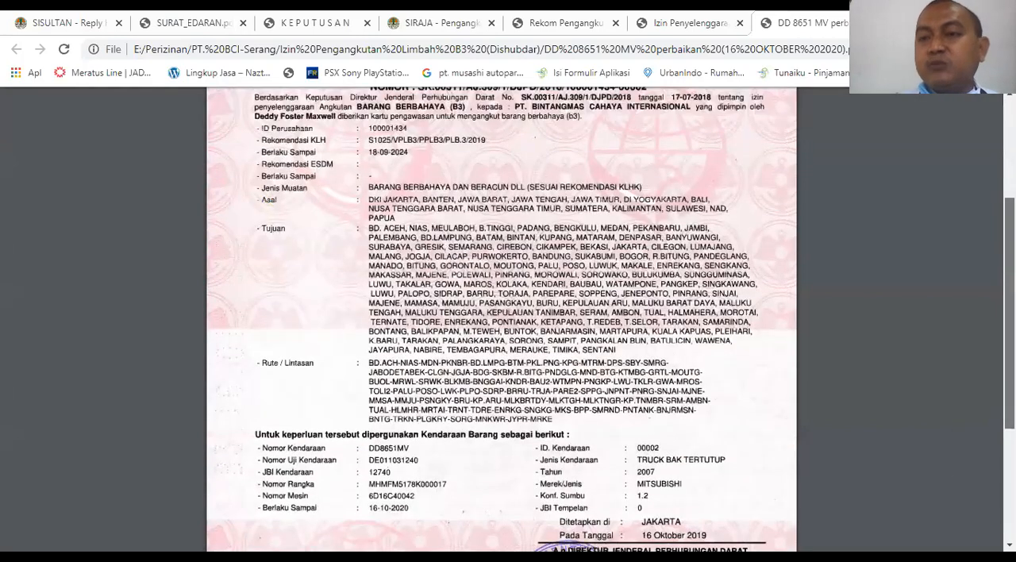
click(588, 23)
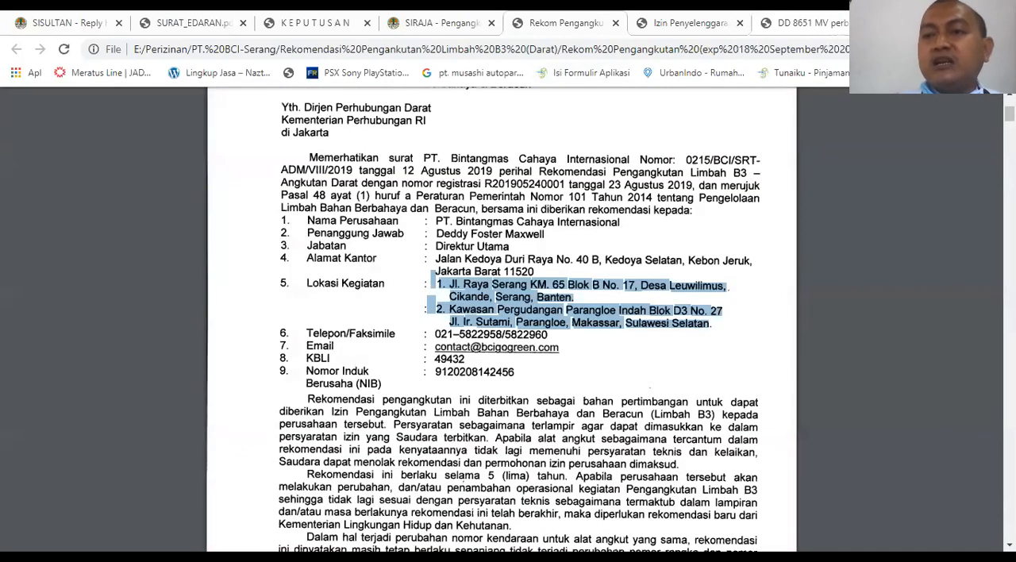
scroll(502, 333, down, 1)
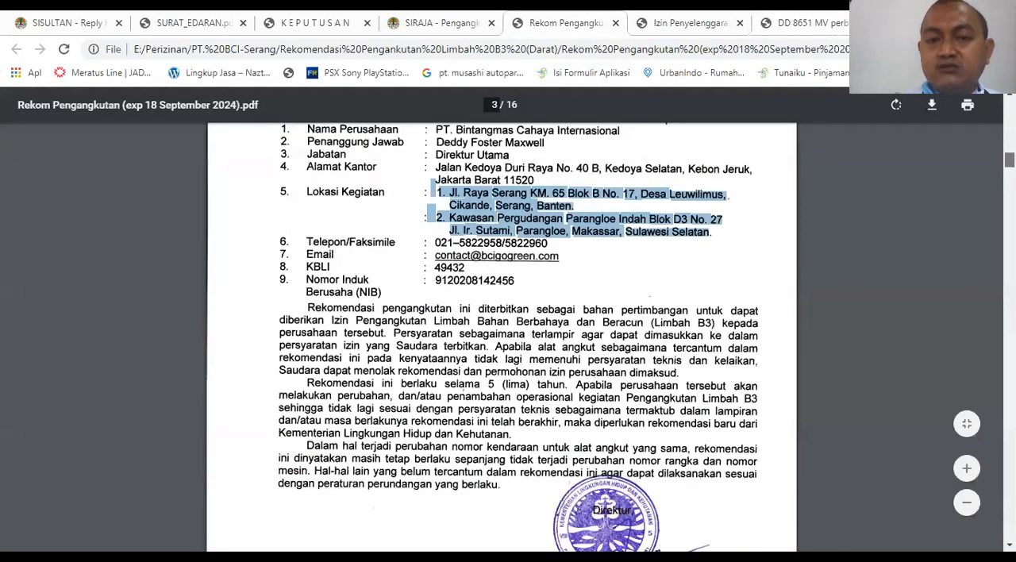
scroll(502, 334, down, 5)
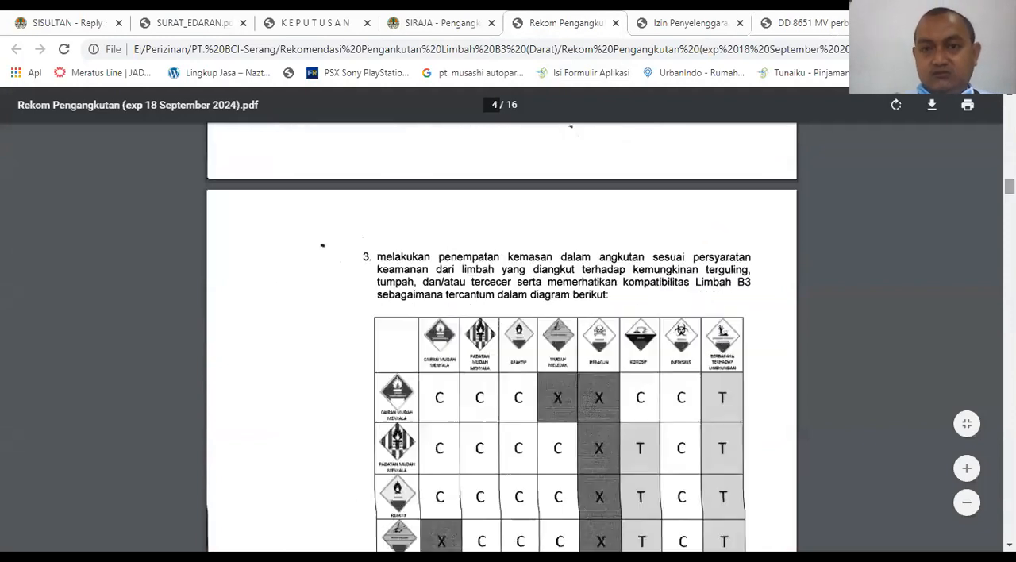
drag(1010, 186, 1009, 130)
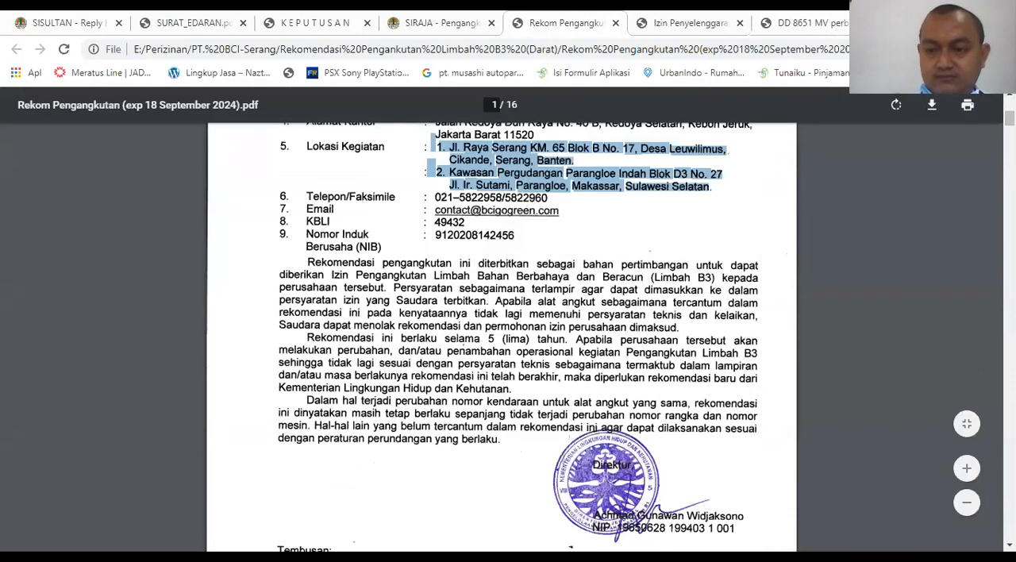
scroll(502, 334, down, 1)
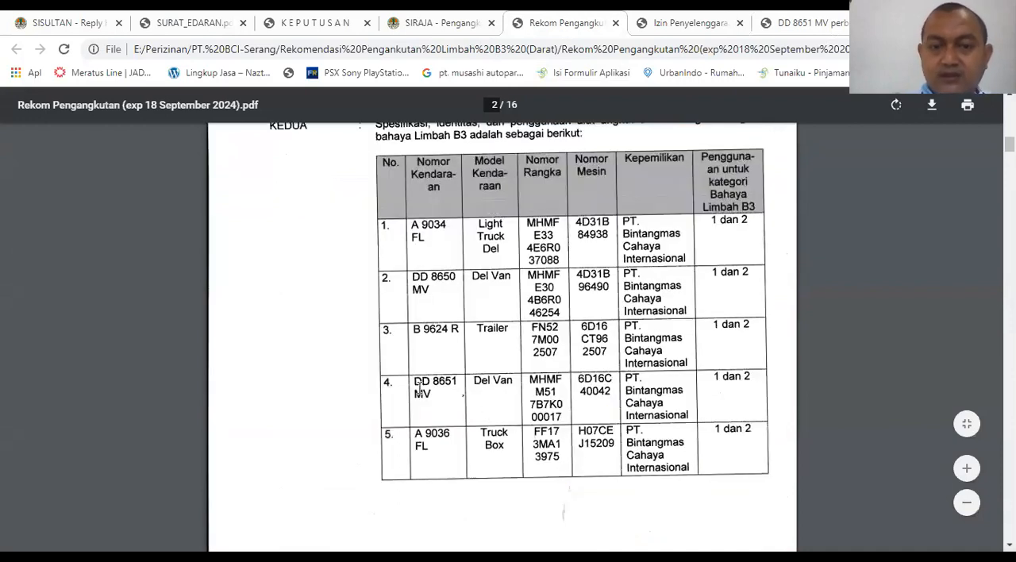
drag(416, 386, 441, 395)
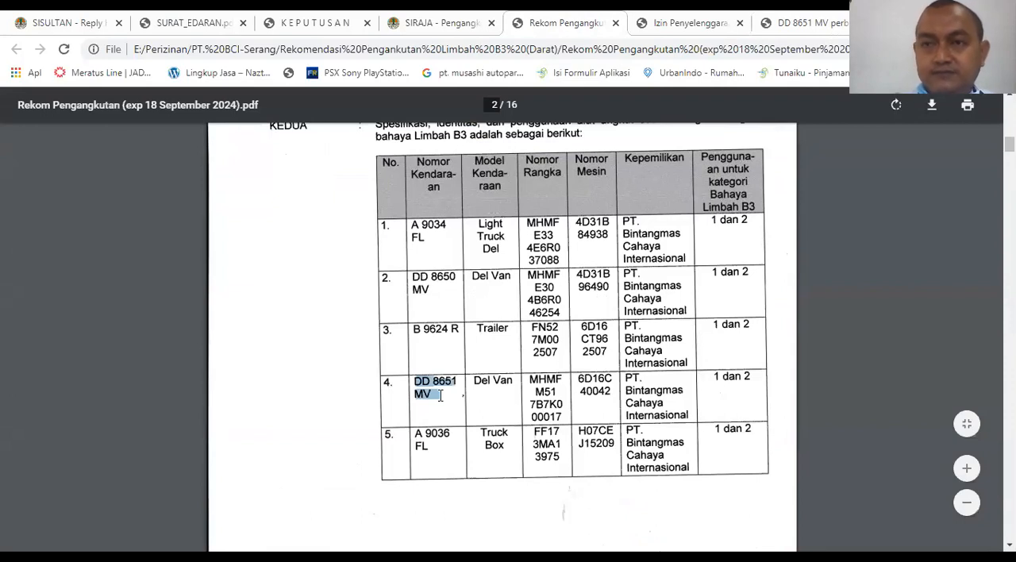
Check the Nomor SK field in SIRAJA and highlight the matching Nomor on the first page of the Rekom Pengangkutan PDF.
click(397, 19)
click(414, 334)
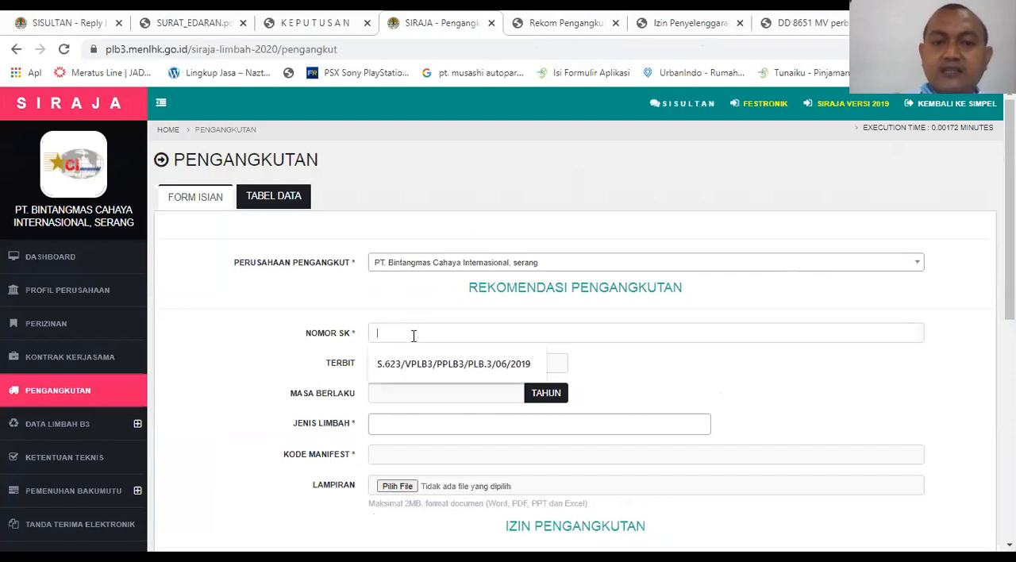
click(525, 22)
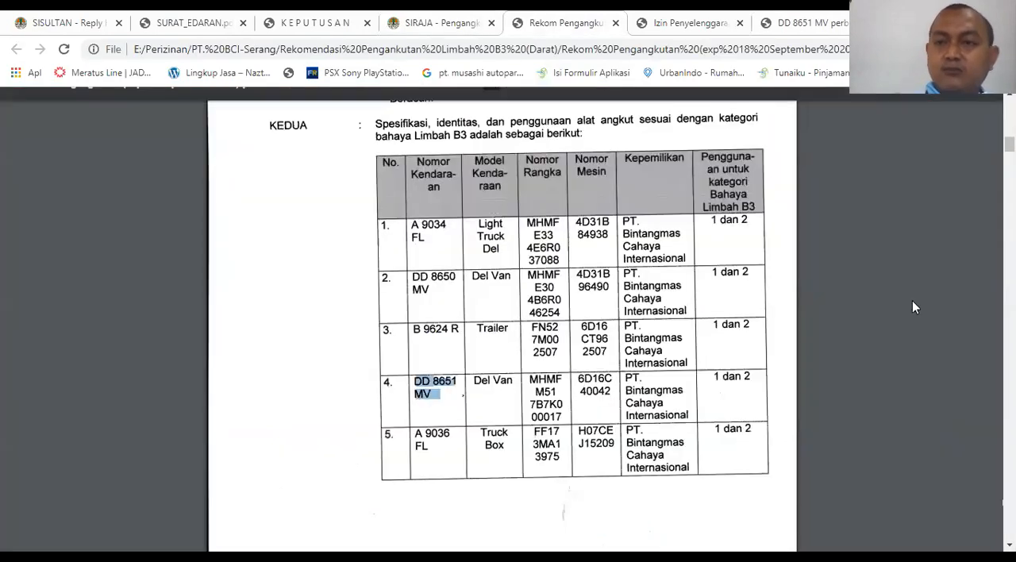
scroll(912, 308, up, 1)
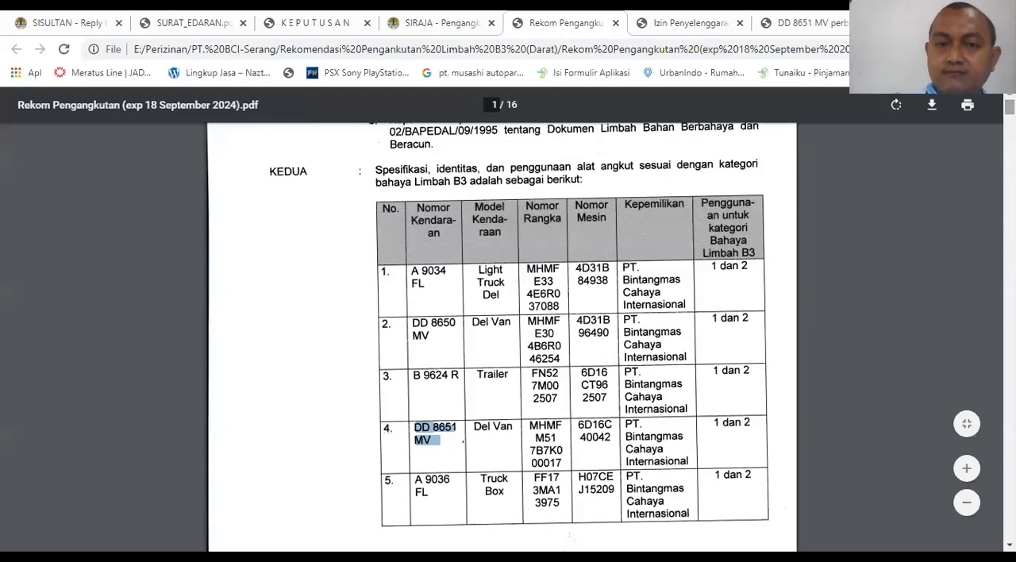
scroll(472, 306, up, 10)
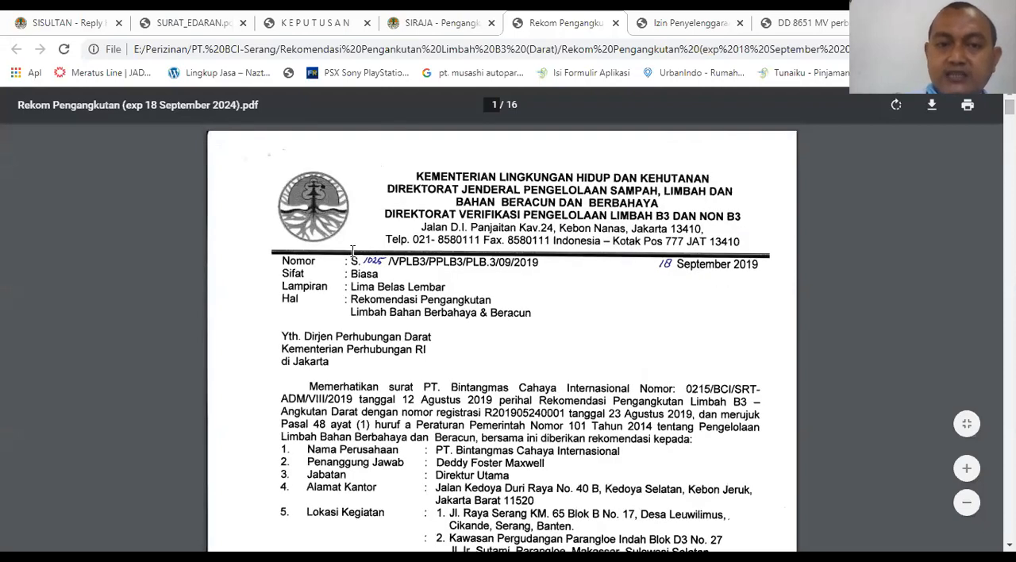
drag(354, 259, 554, 270)
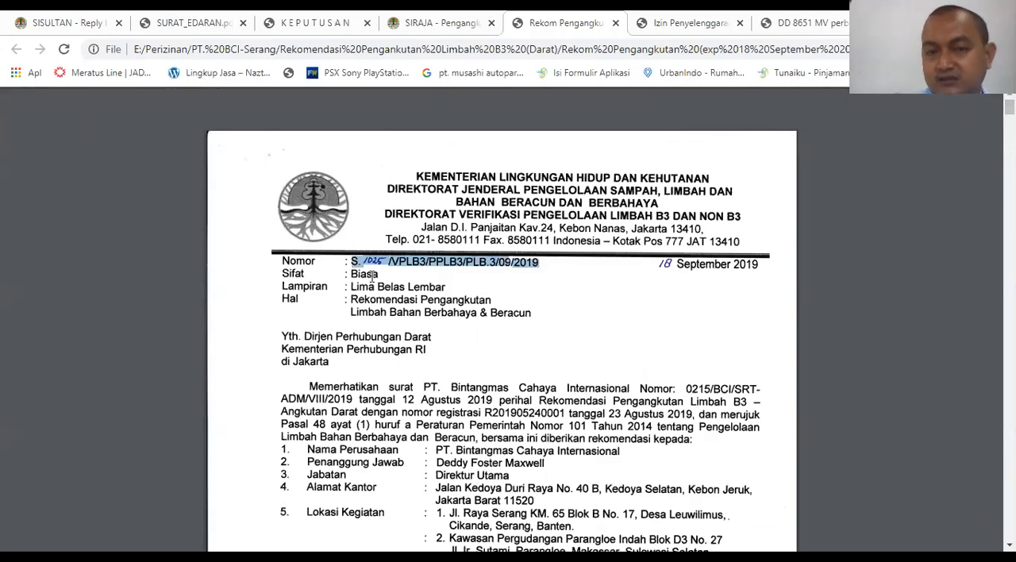
Enter S.1025/VPLB3/PPLB3/PLB.3/09/2019 as the Nomor SK under Rekomendasi Pengangkutan in SIRAJA, copying it from the Rekom Pengangkutan PDF.
click(445, 21)
click(409, 329)
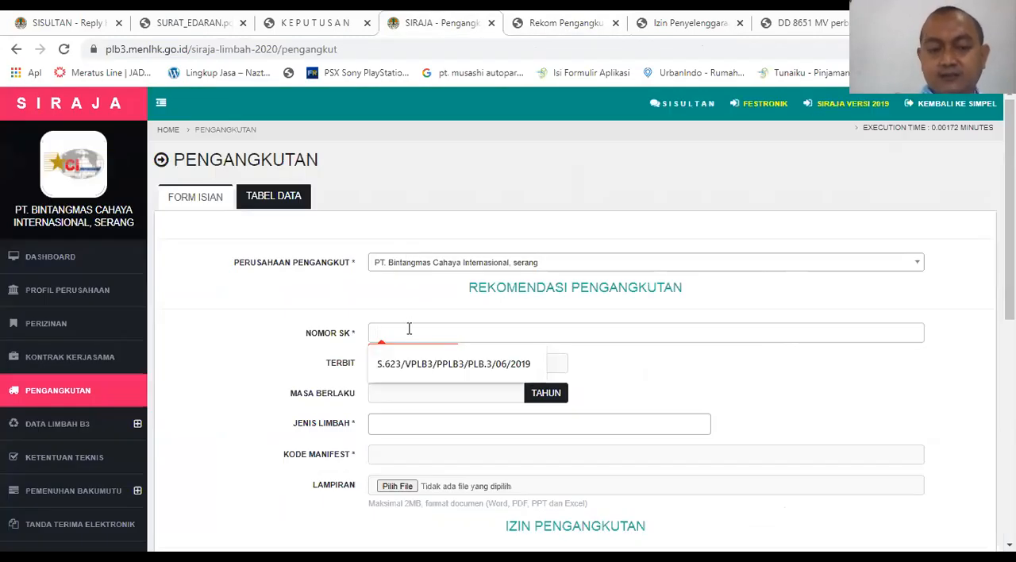
text(2)
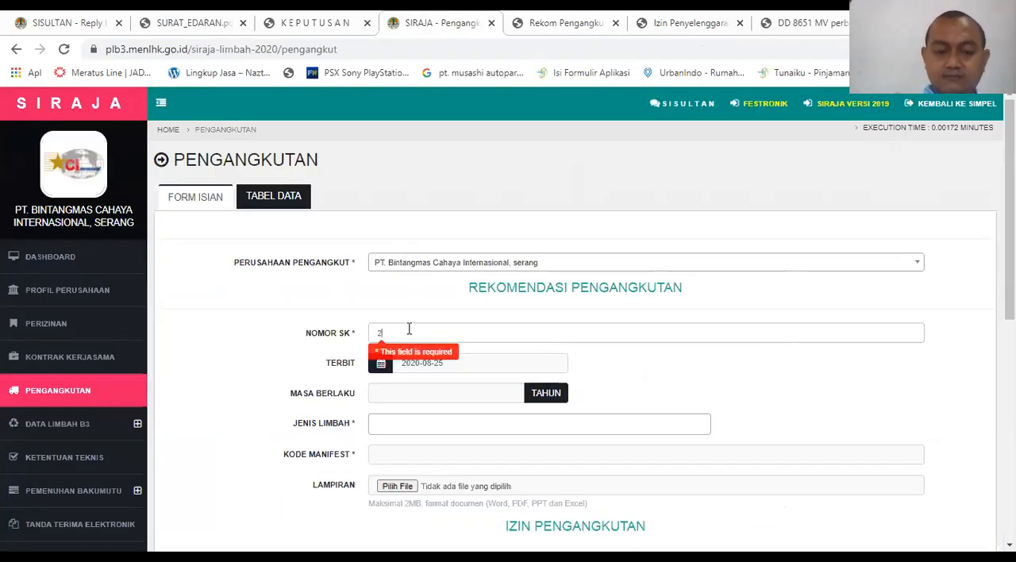
text(S)
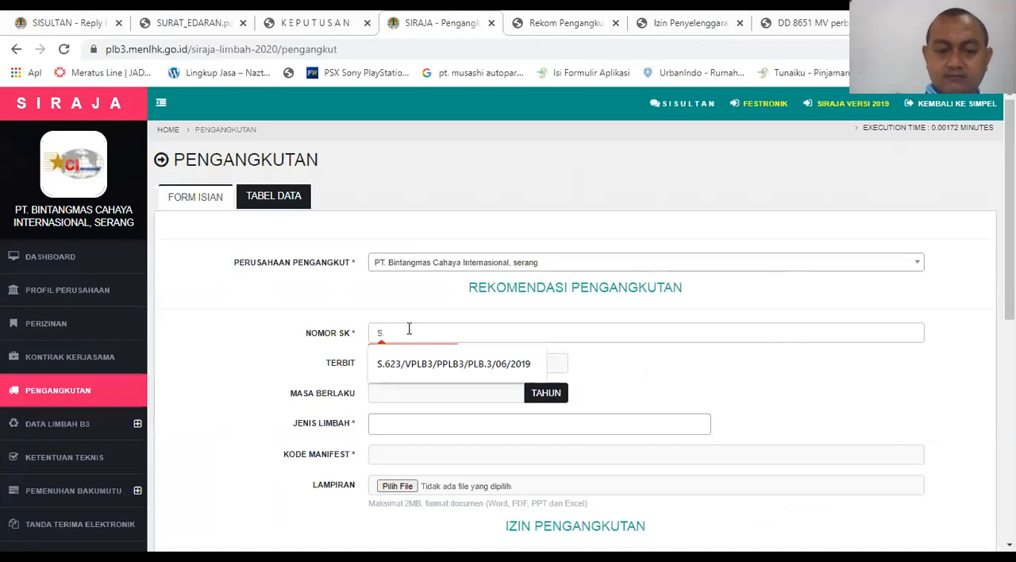
text(.1025)
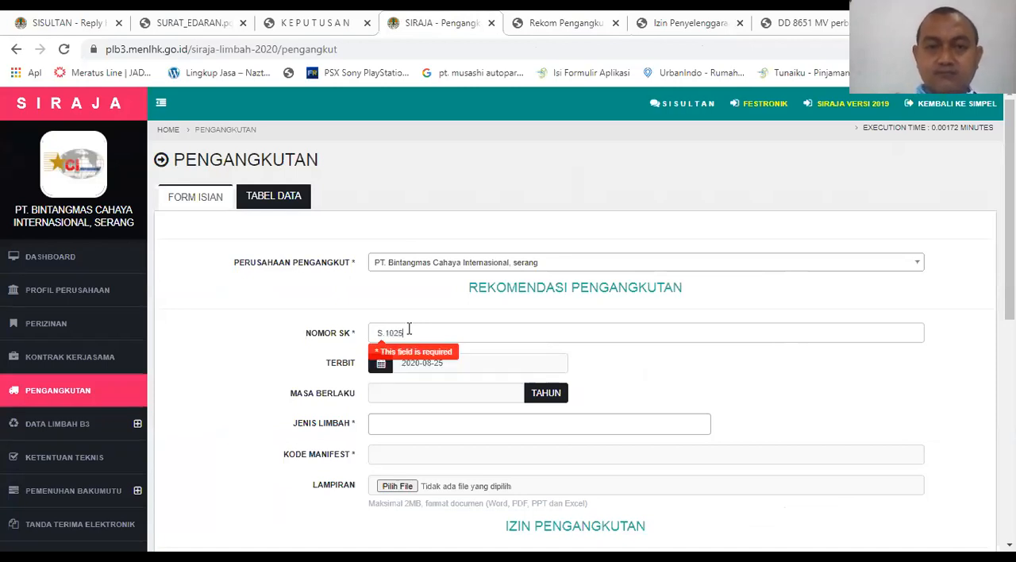
click(547, 23)
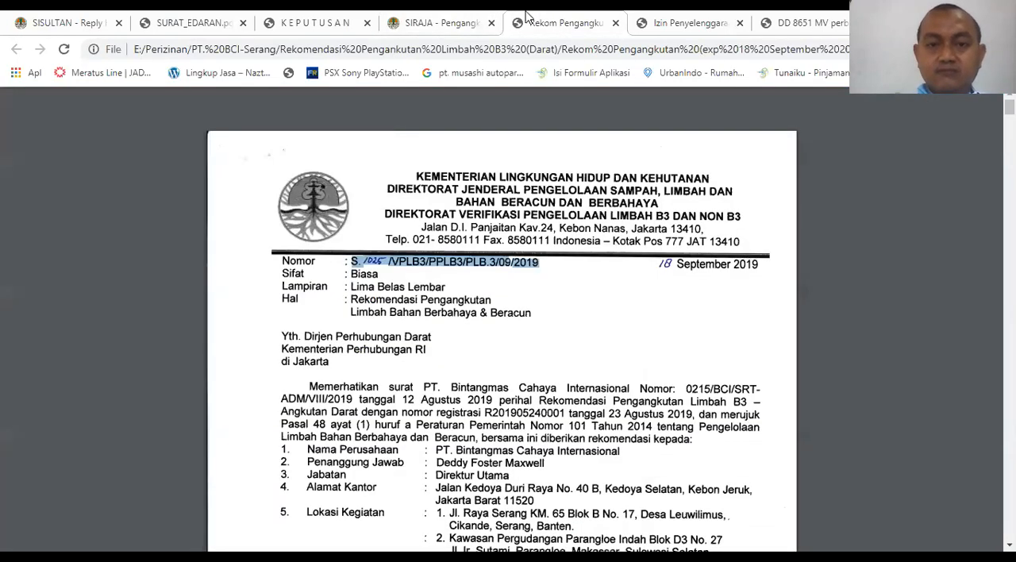
click(442, 16)
text(/VPLB3/)
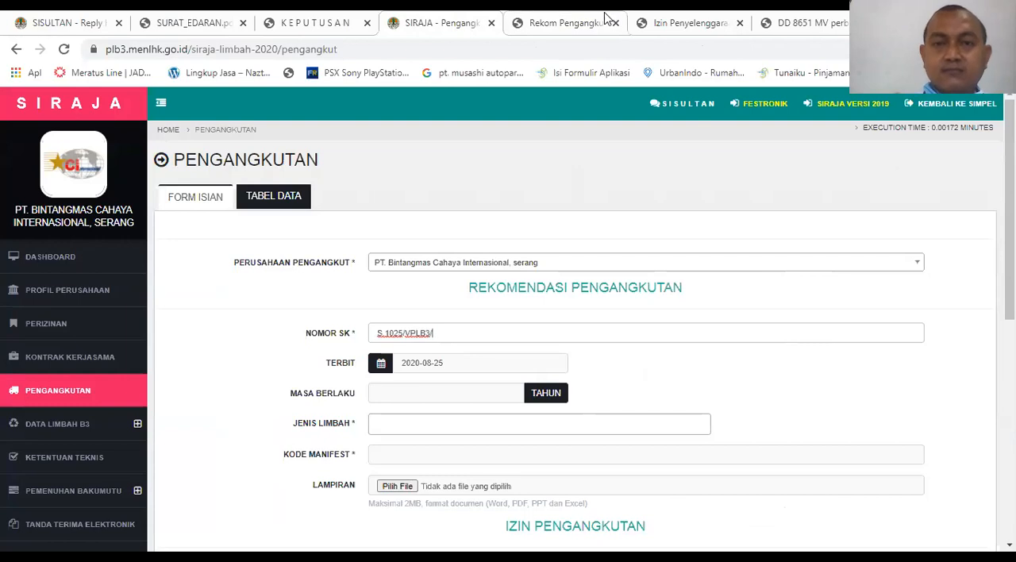
click(607, 17)
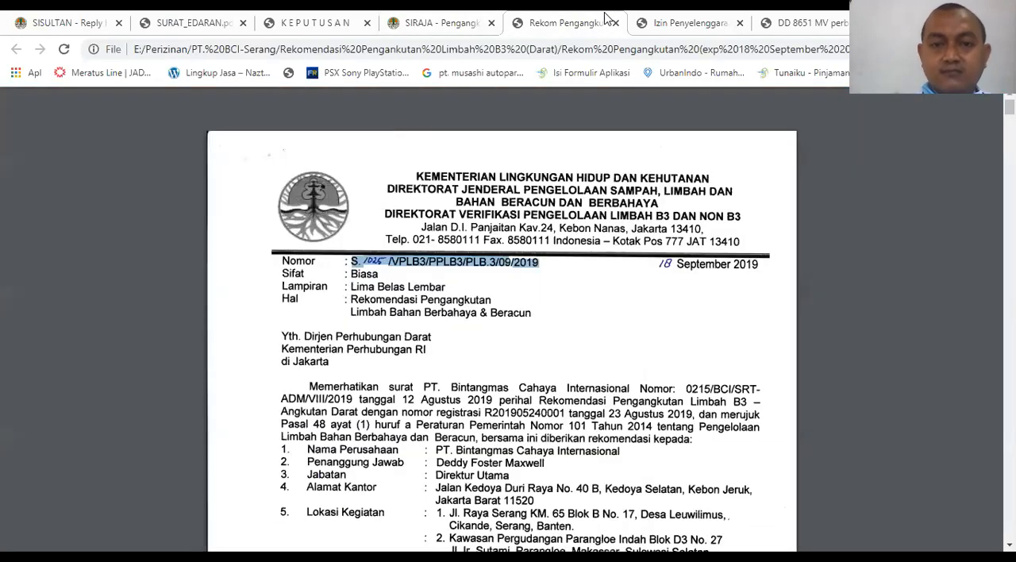
click(416, 18)
text(PPLB3)
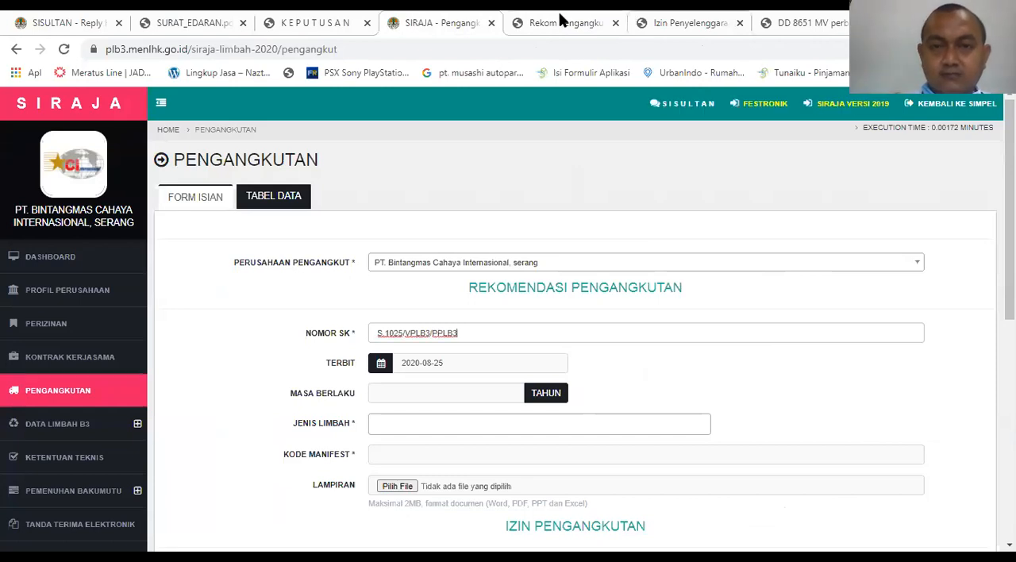
key(ctrl+Tab)
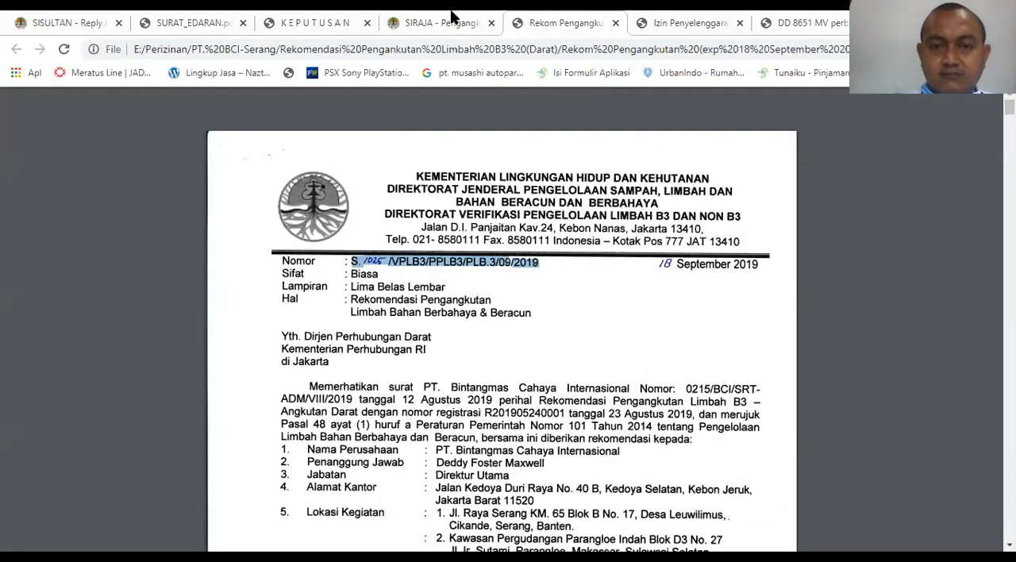
click(436, 16)
text(3/PLB.3/)
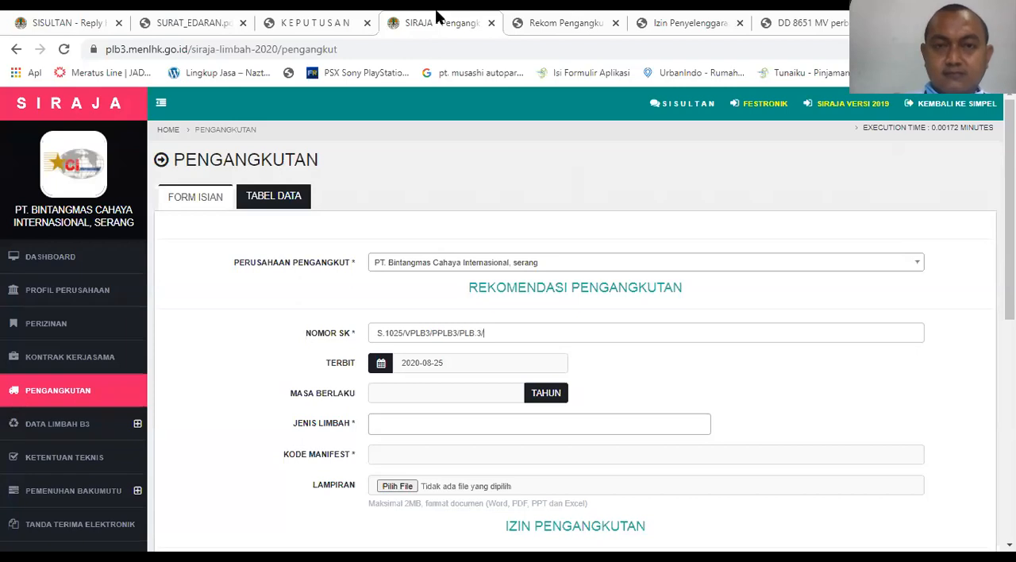
click(522, 19)
click(427, 16)
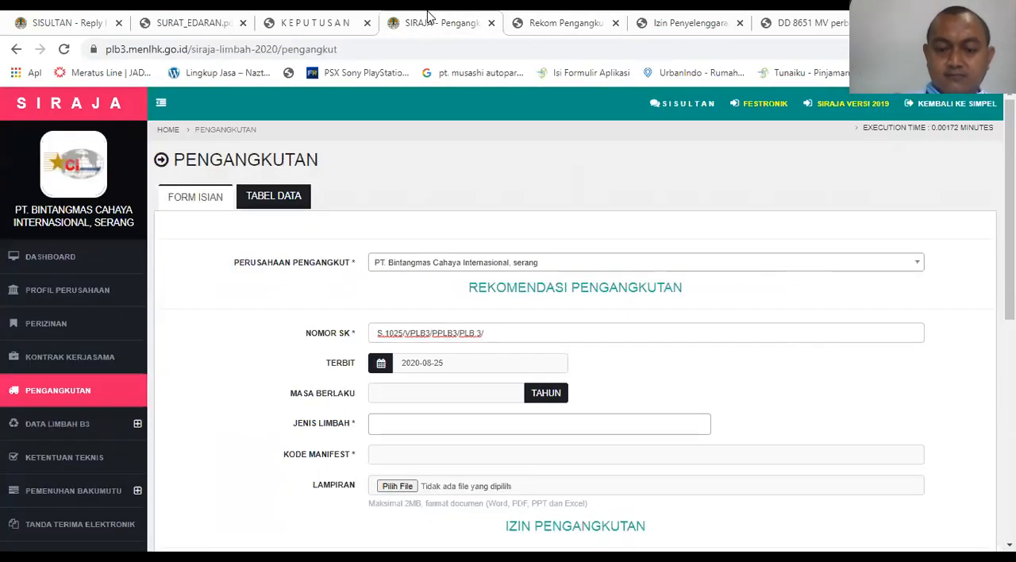
text(09/2019)
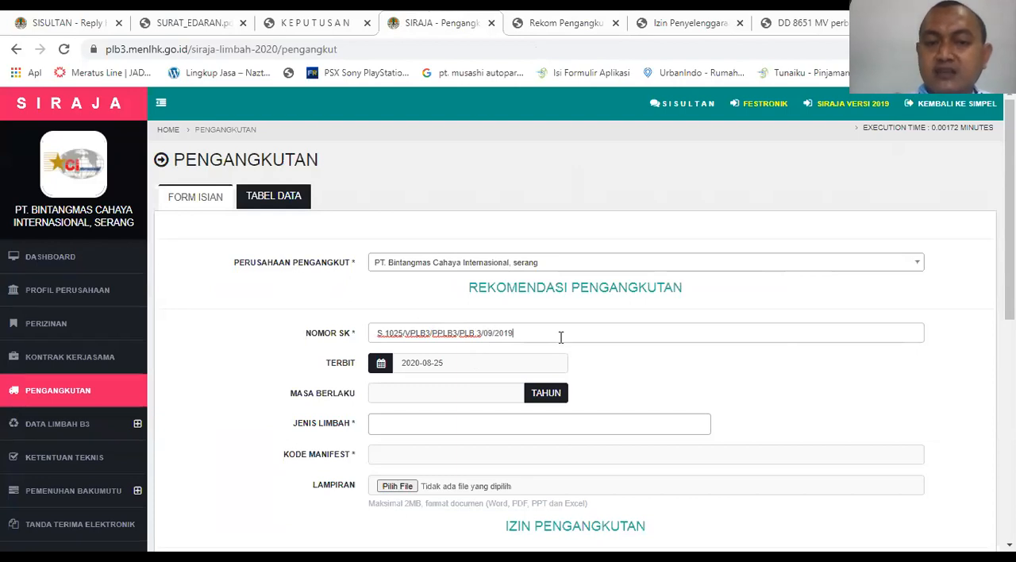
Check the Terbit field and highlight the letter's issue date, 18 September 2019, on the first page of the Rekom Pengangkutan PDF.
click(471, 365)
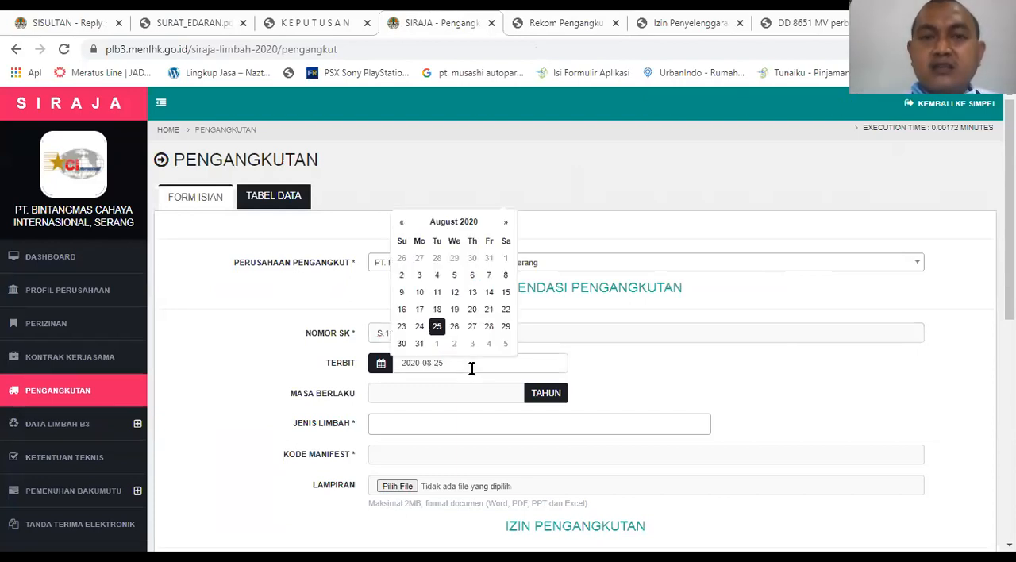
click(565, 20)
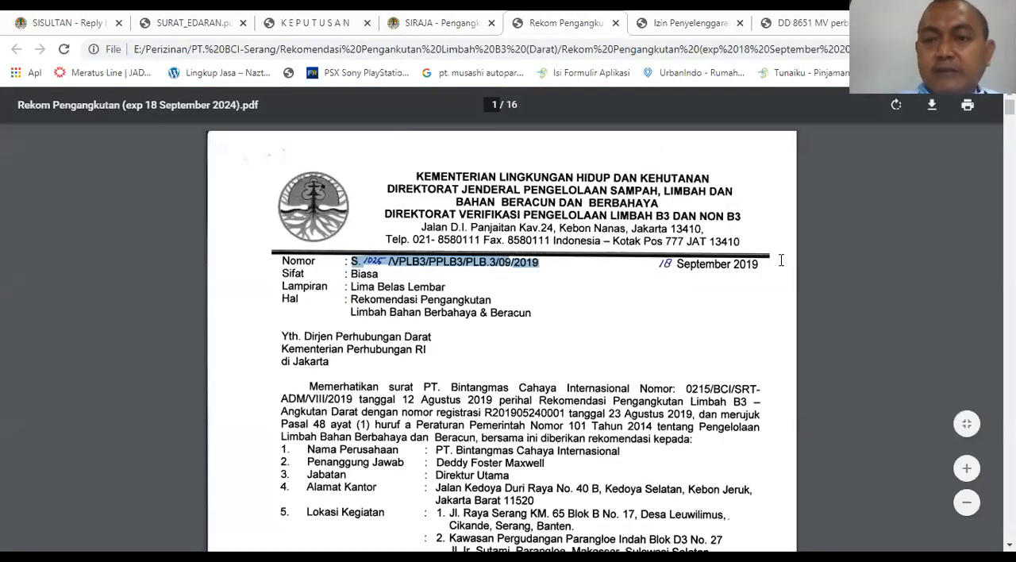
drag(661, 263, 781, 260)
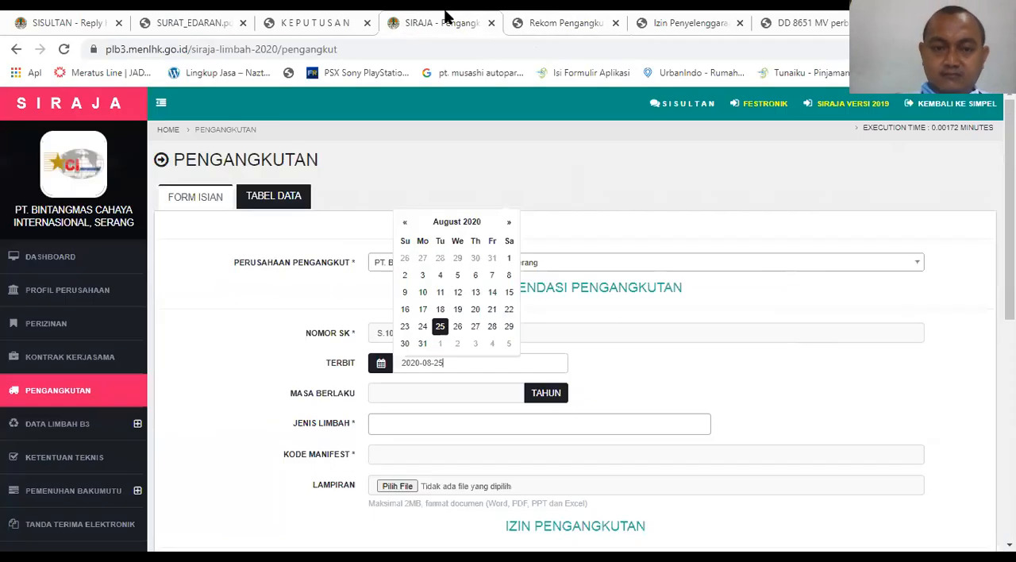
Set the recommendation's Terbit date to 2019-09-18 in SIRAJA and its Masa Berlaku to 5 Tahun.
click(456, 222)
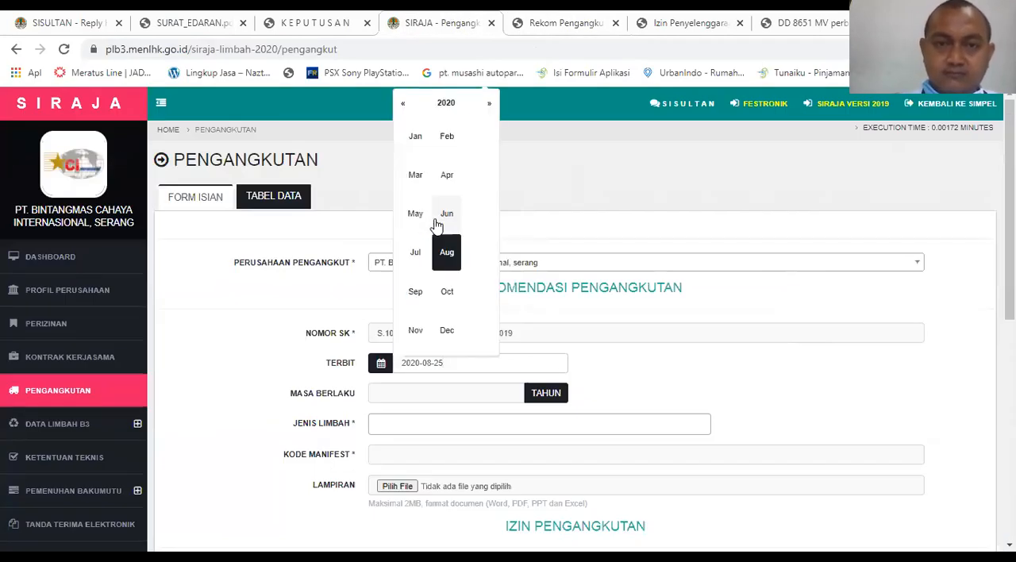
click(403, 103)
click(403, 103)
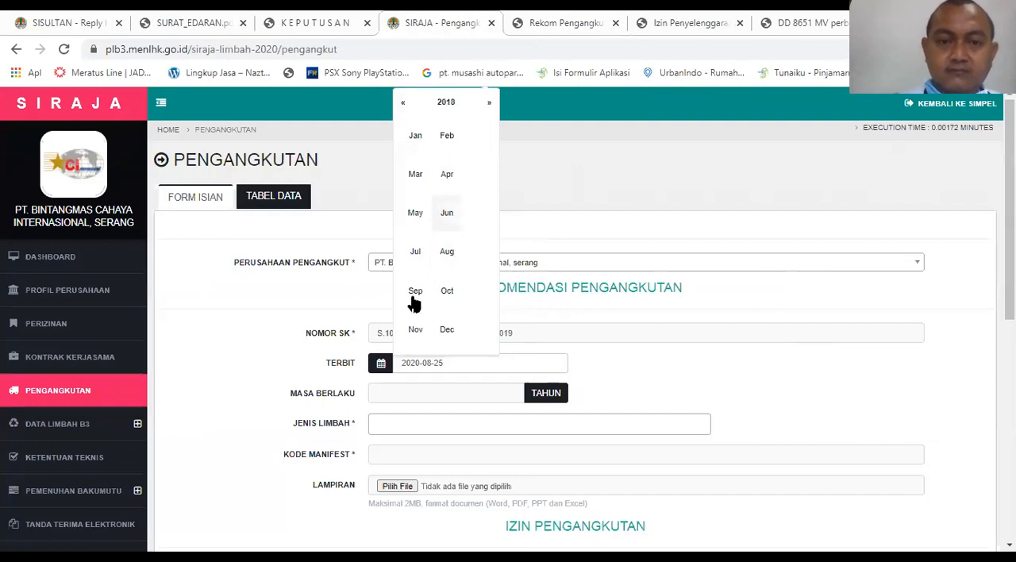
click(413, 294)
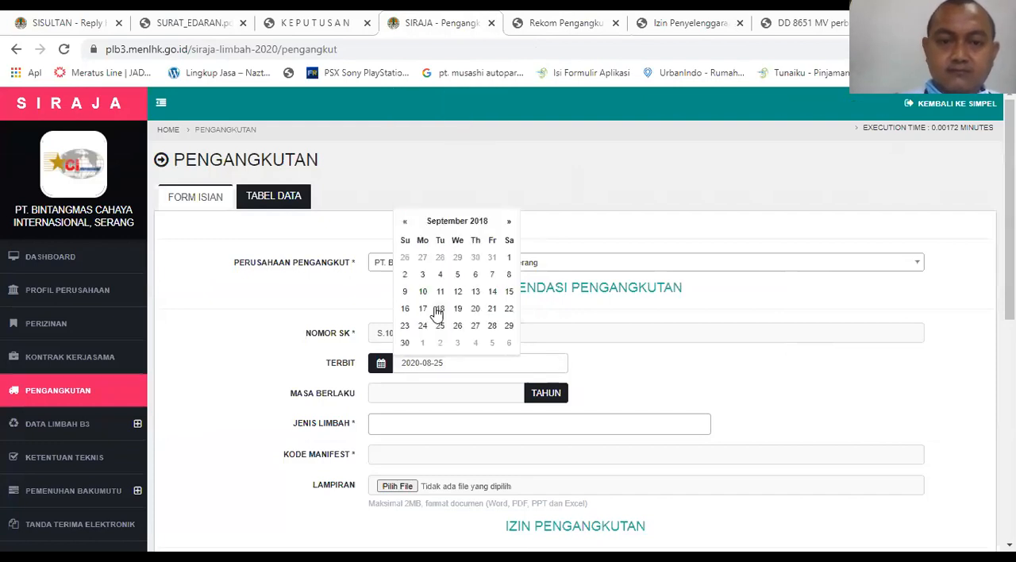
click(538, 21)
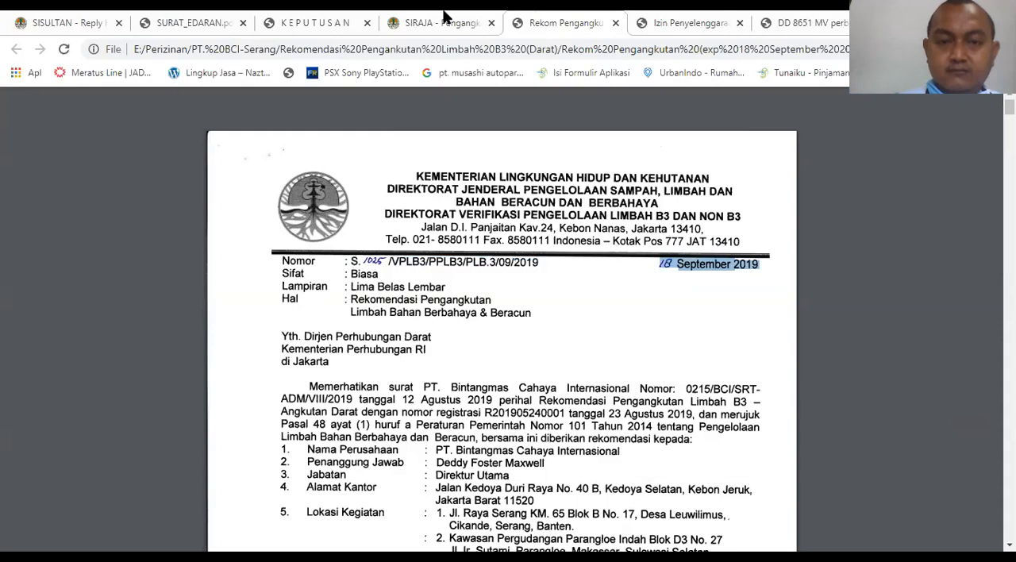
click(444, 19)
click(509, 223)
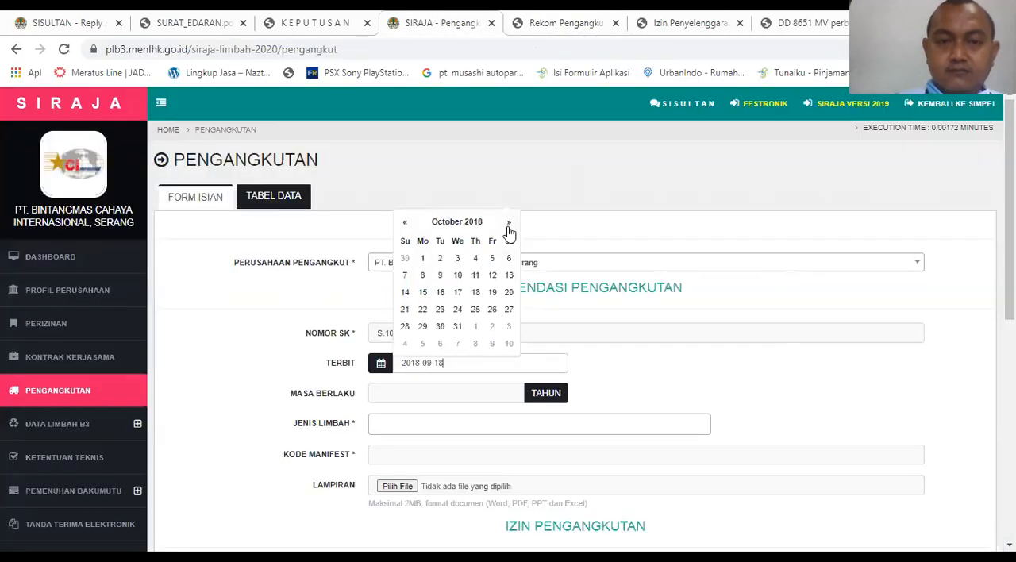
click(509, 223)
click(509, 223)
click(509, 223)
click(508, 223)
click(509, 223)
click(509, 223)
click(509, 223)
click(509, 223)
click(509, 223)
click(509, 223)
click(509, 223)
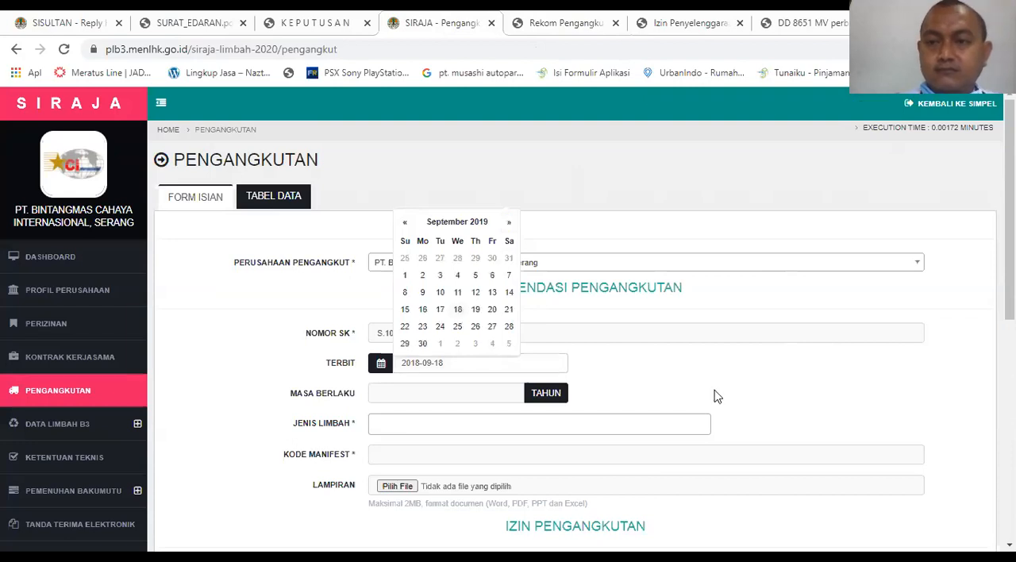
click(461, 385)
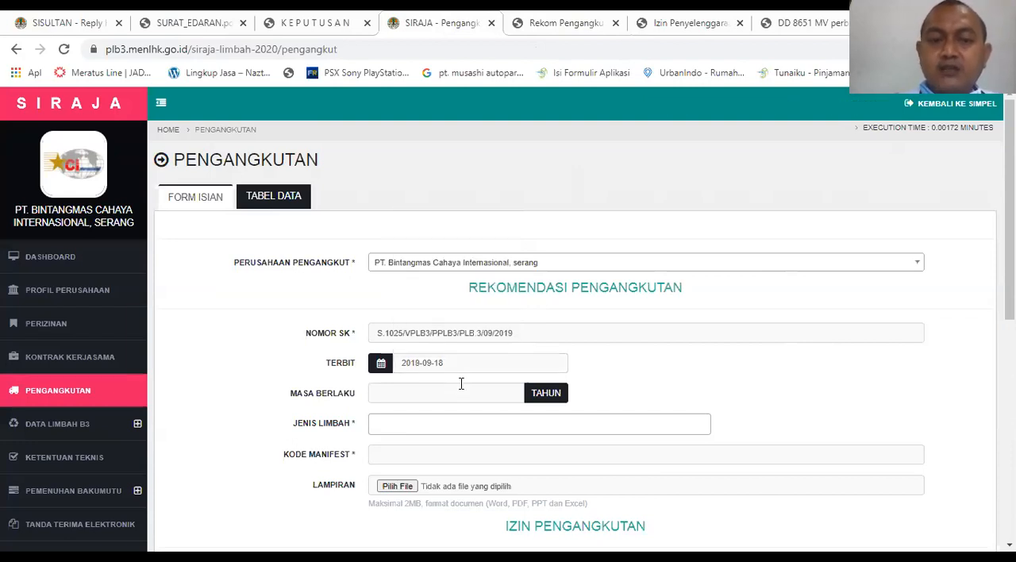
click(460, 385)
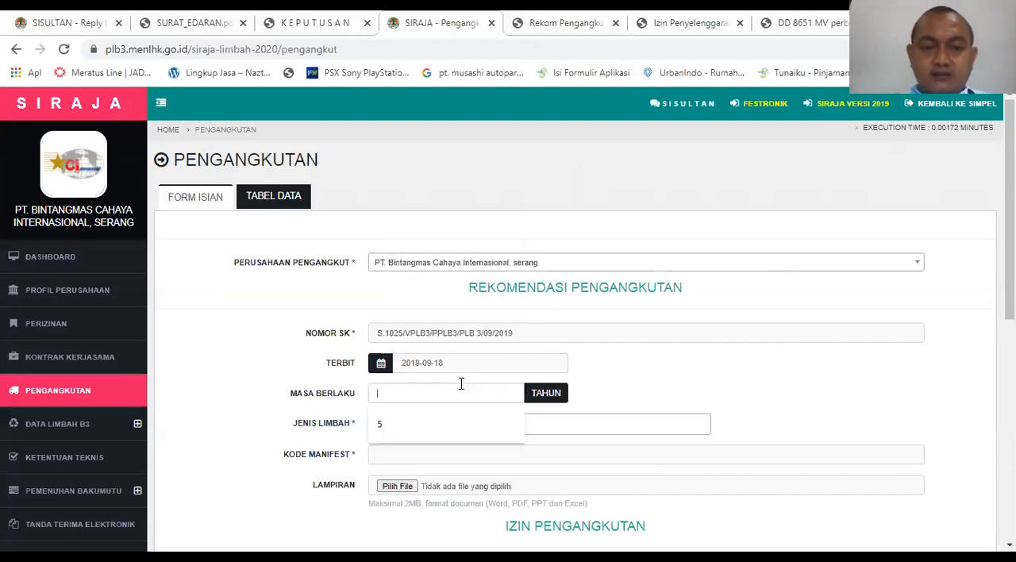
click(421, 427)
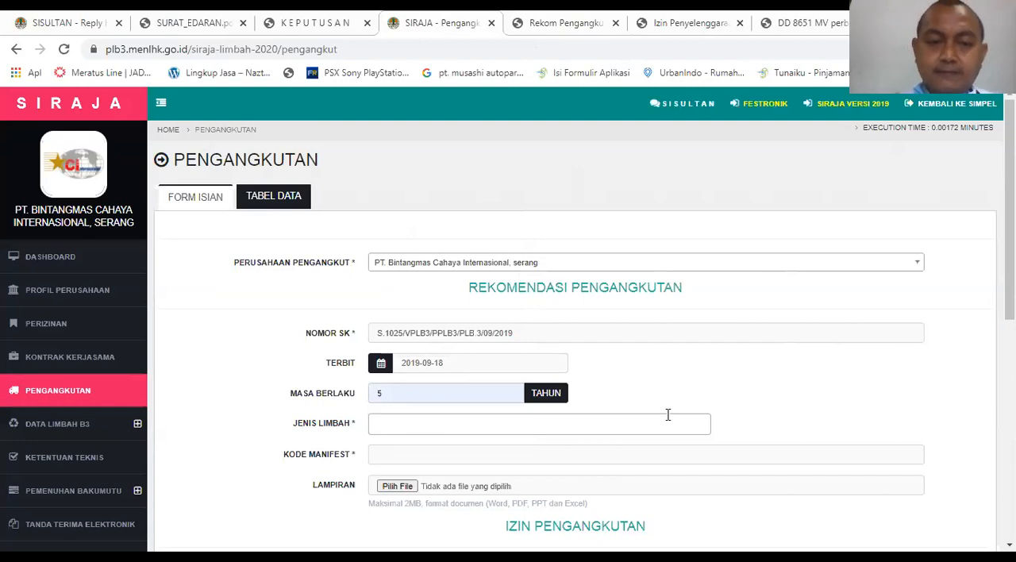
Add A337-1 - Limbah klinis memiliki karakateristik infeksius as the Jenis Limbah and set the Kode Manifest to SQ.
click(610, 422)
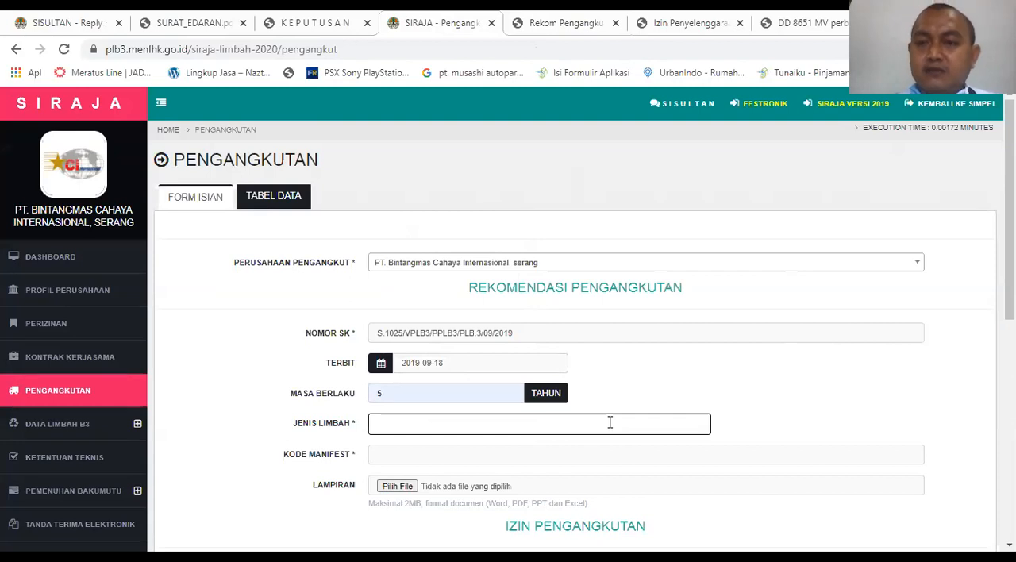
click(609, 422)
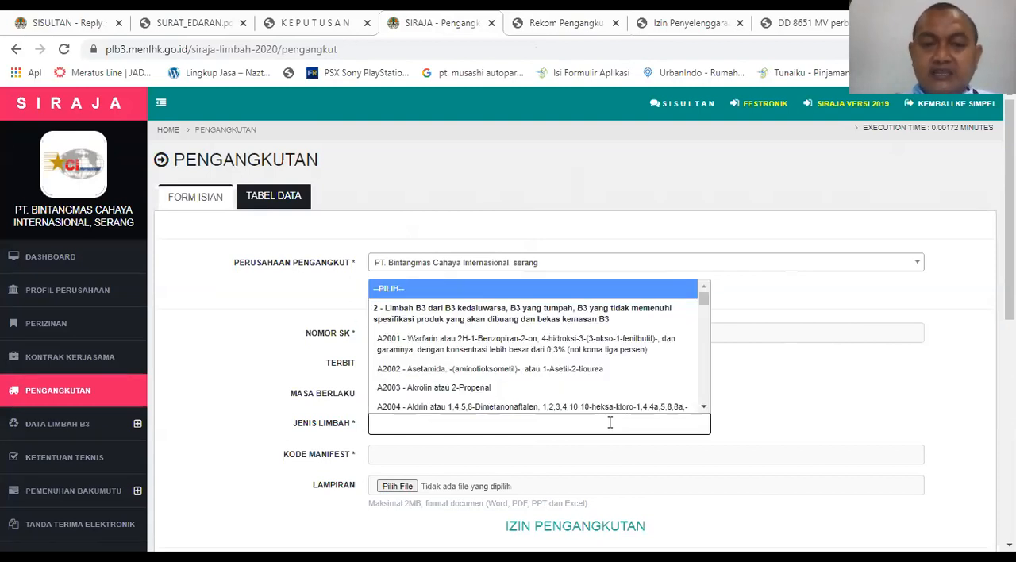
text(a)
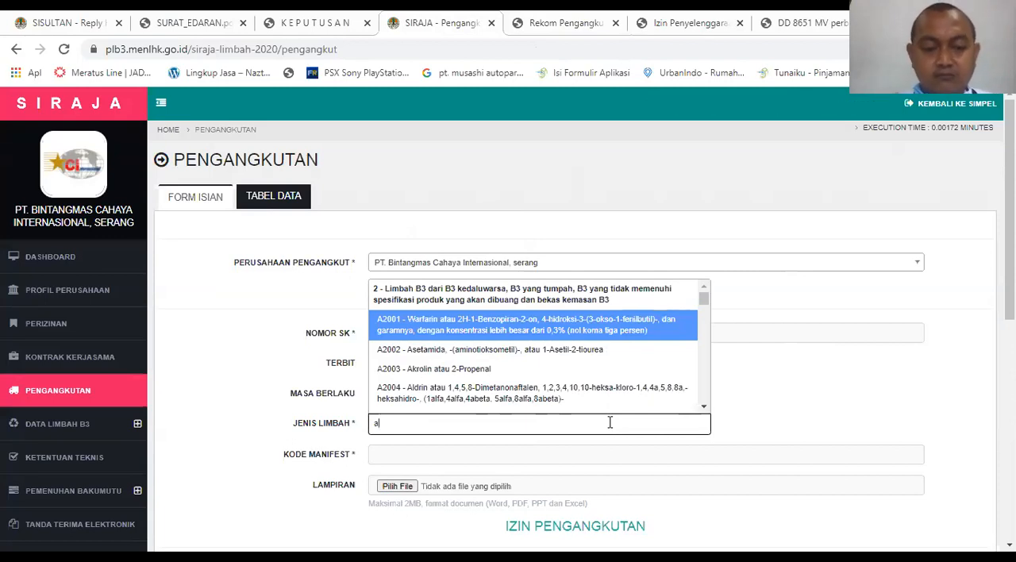
key(BackSpace)
text(S)
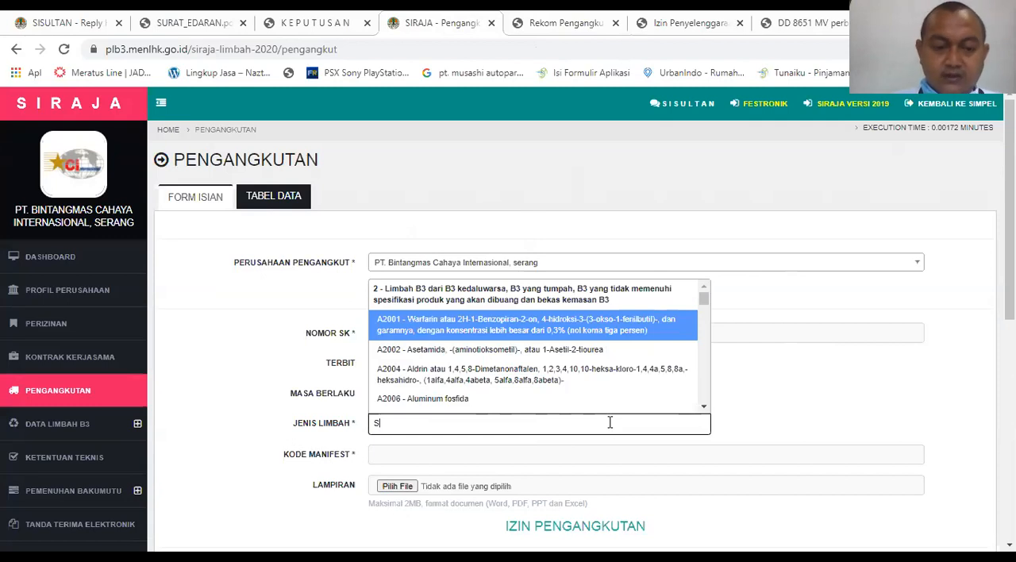
key(BackSpace)
text(A)
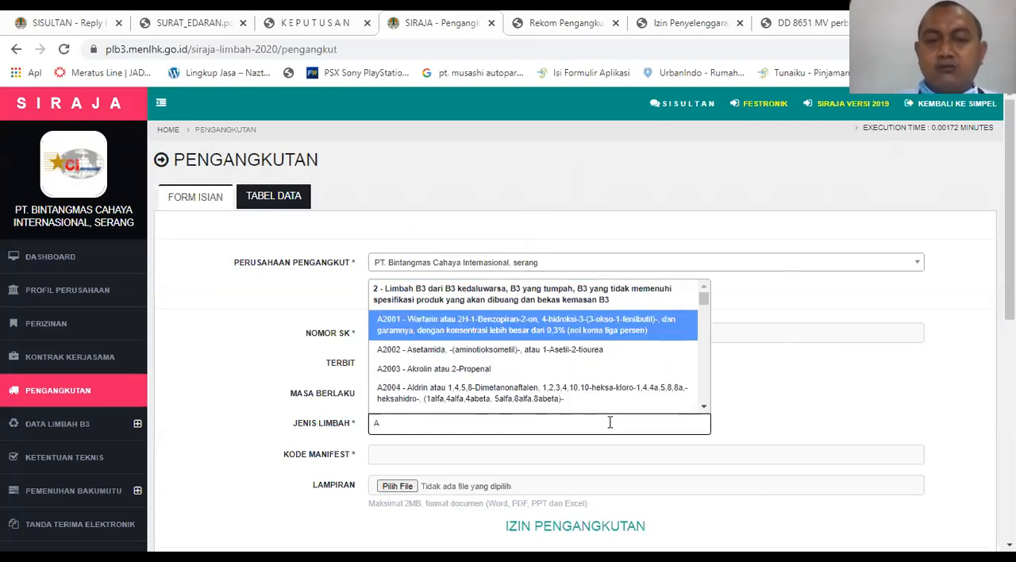
text(337-1)
key(Return)
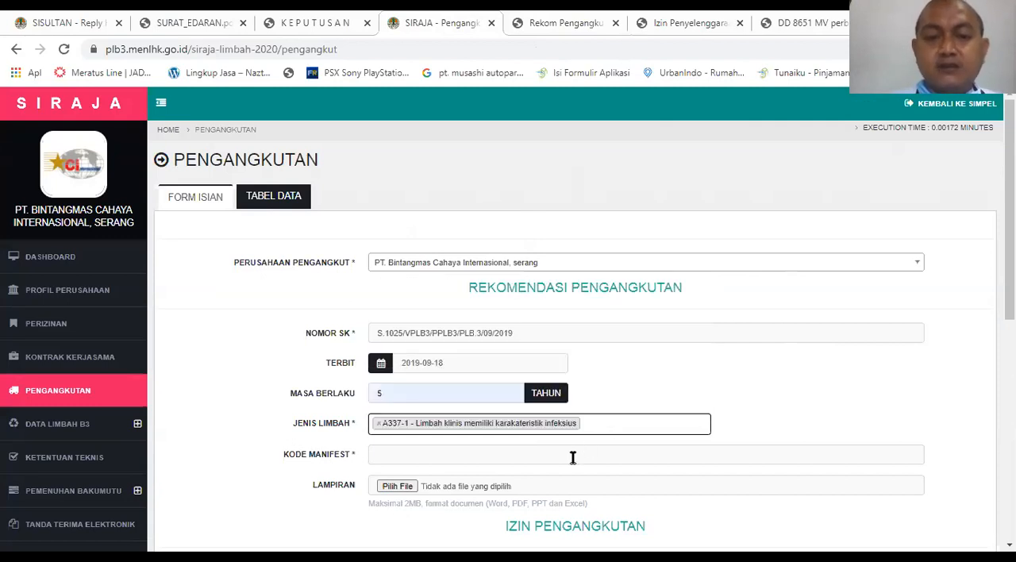
click(572, 458)
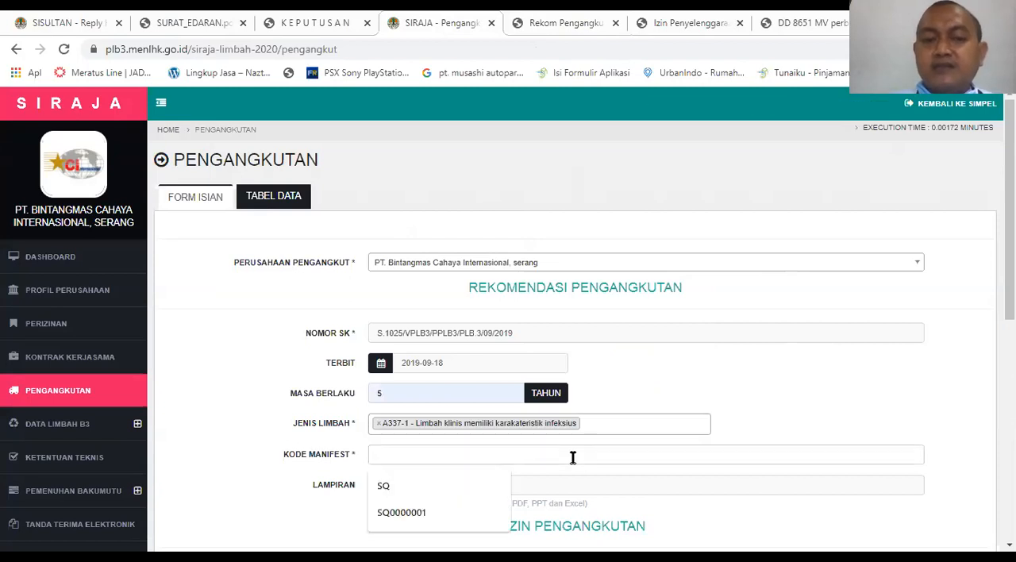
click(417, 492)
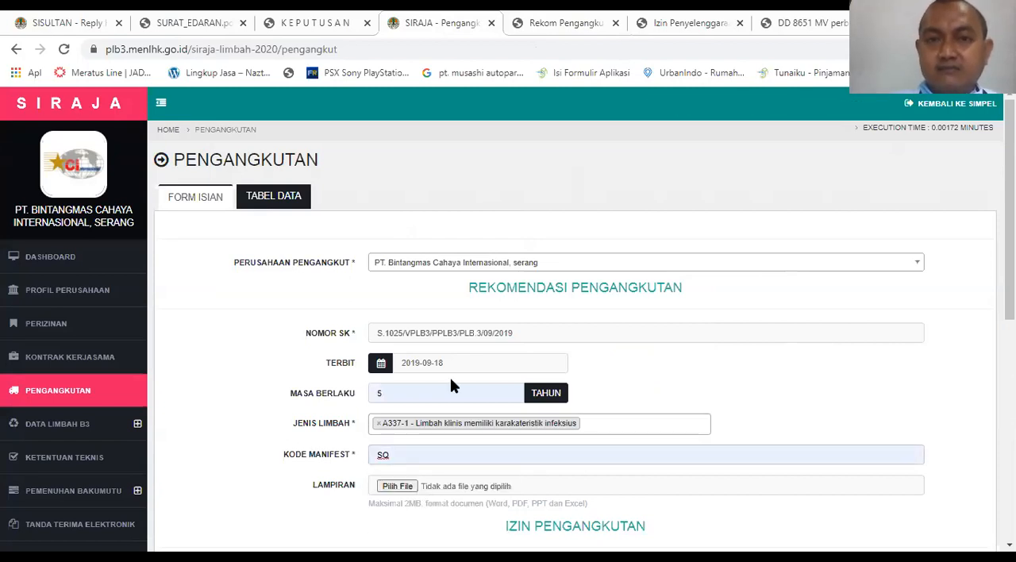
Find and highlight the SQ manifest code in clause KETUJUH of the Rekom Pengangkutan PDF and check it against Kode Manifest in SIRAJA.
click(556, 22)
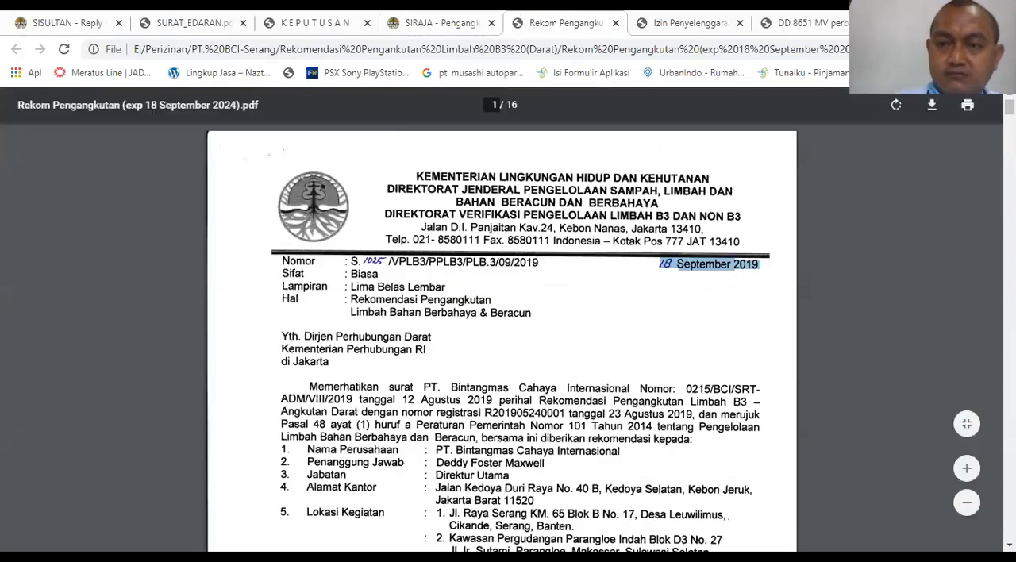
scroll(508, 333, down, 1)
drag(1010, 151, 1010, 335)
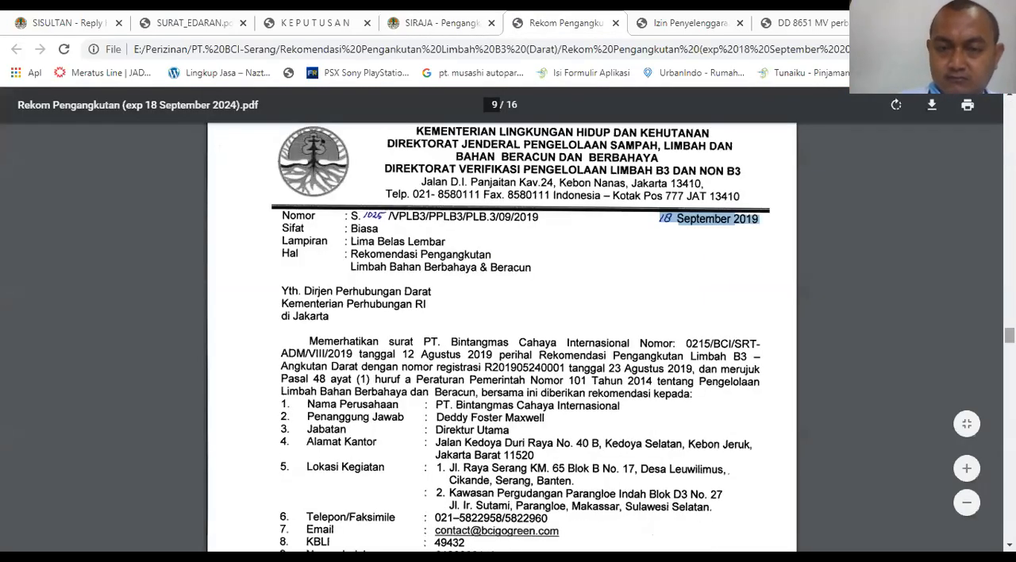
drag(1009, 330, 1010, 230)
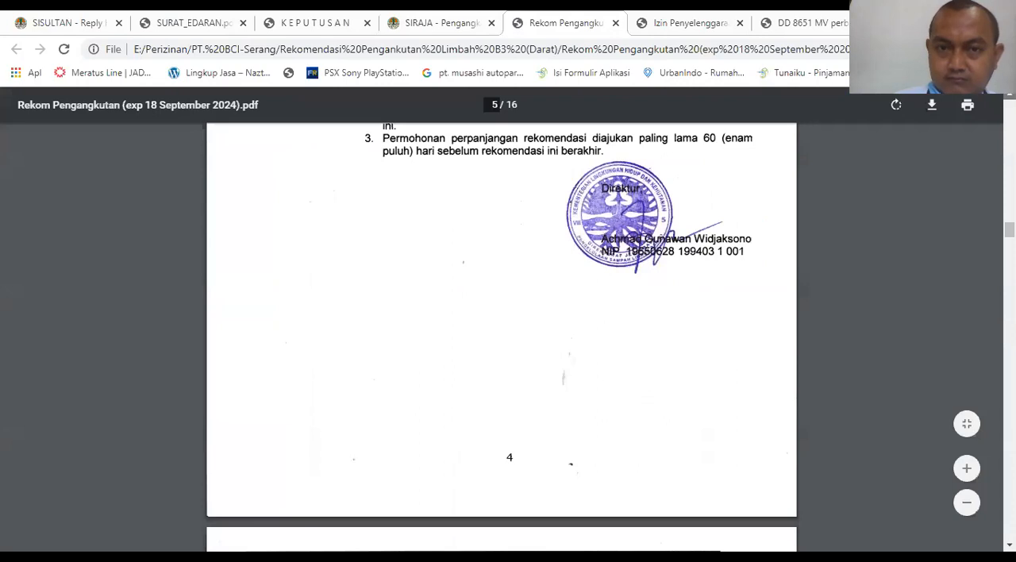
scroll(501, 318, up, 2)
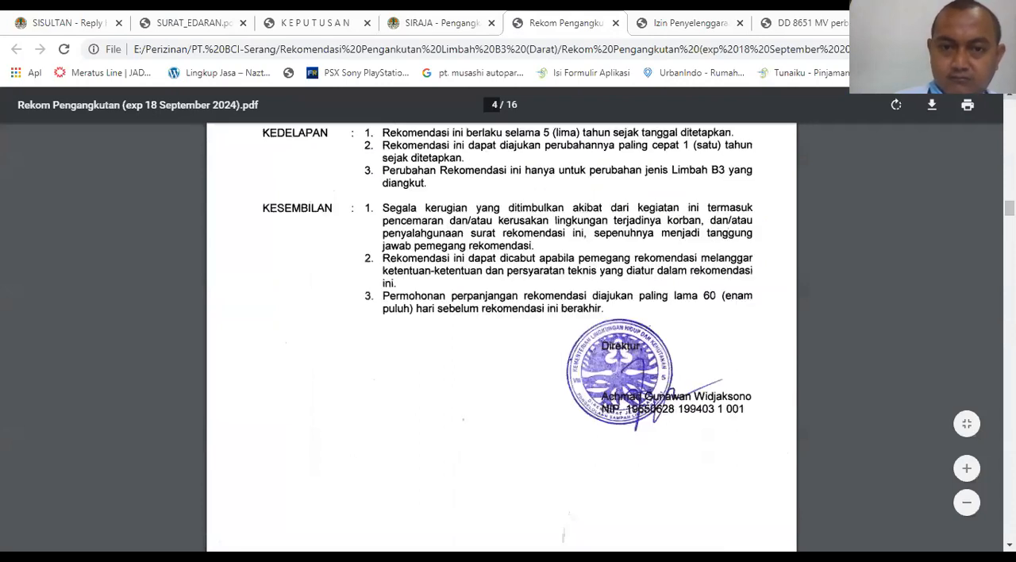
scroll(502, 318, up, 5)
scroll(502, 318, up, 5)
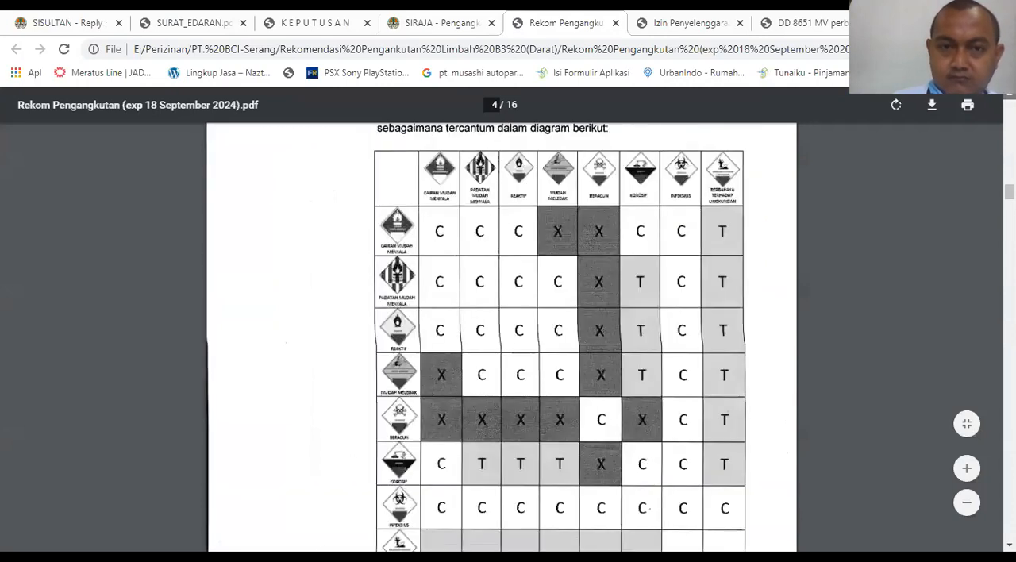
scroll(502, 317, up, 1)
scroll(502, 333, up, 5)
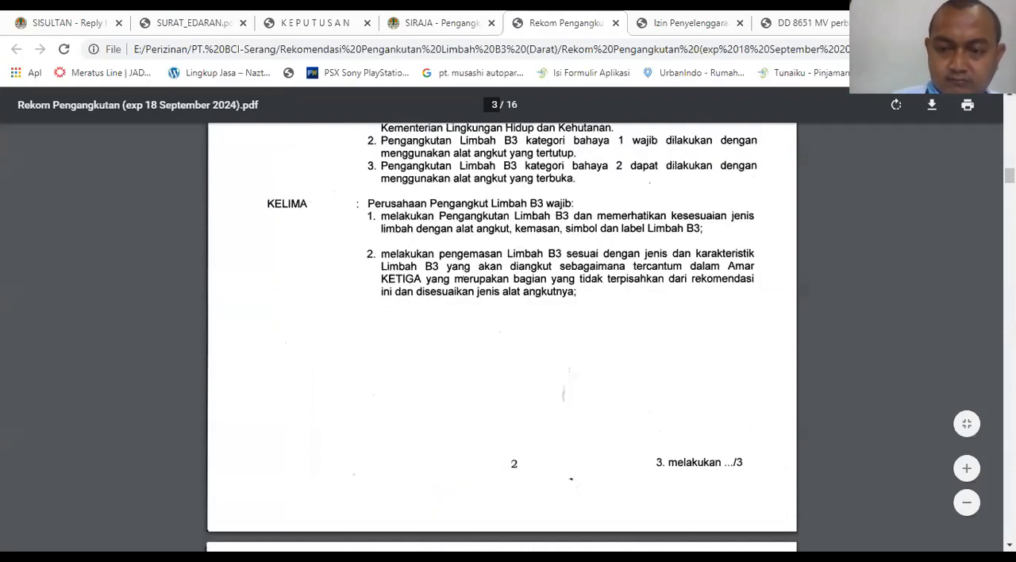
scroll(502, 333, down, 3)
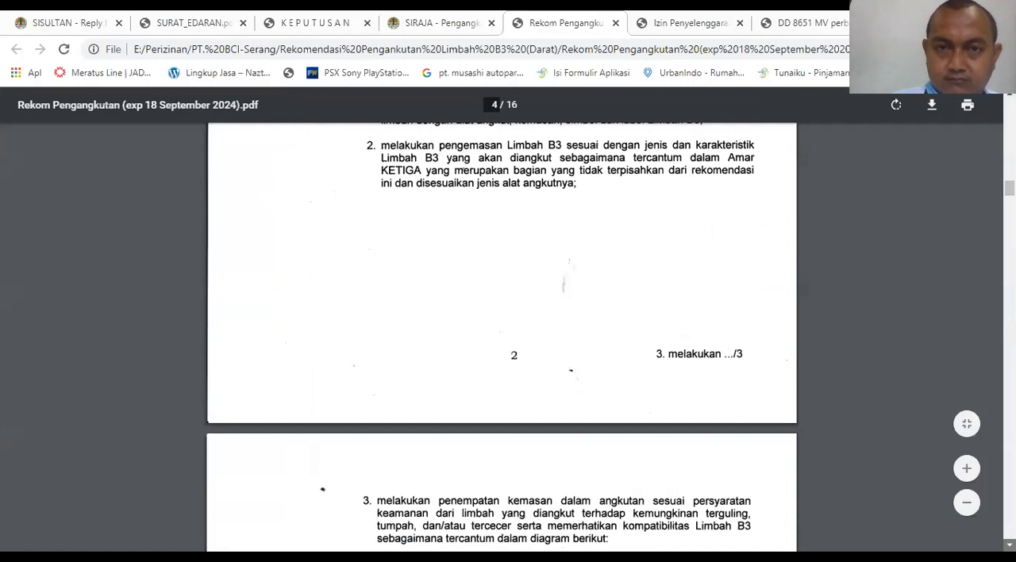
scroll(502, 333, down, 3)
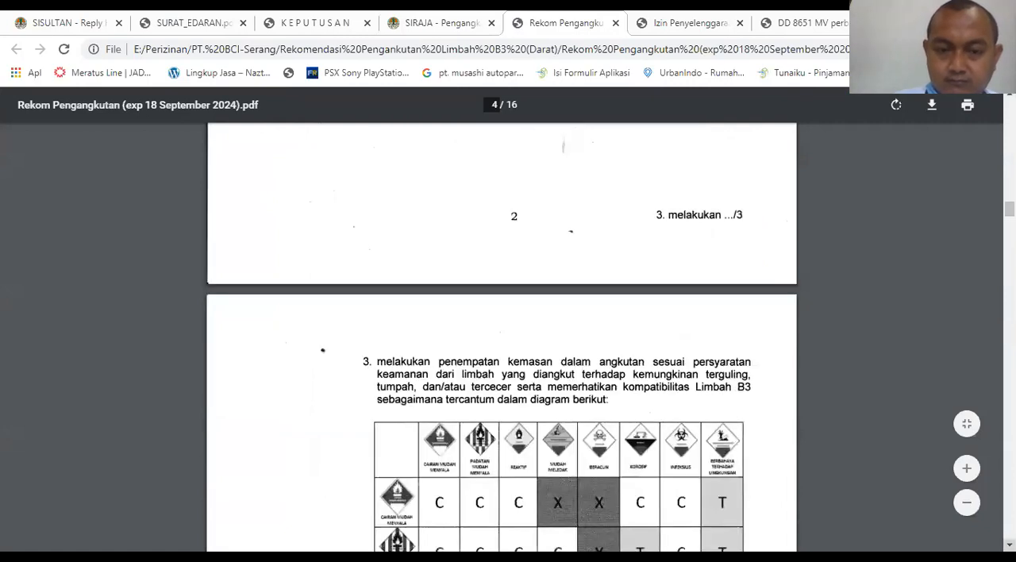
scroll(502, 334, down, 10)
scroll(467, 186, down, 4)
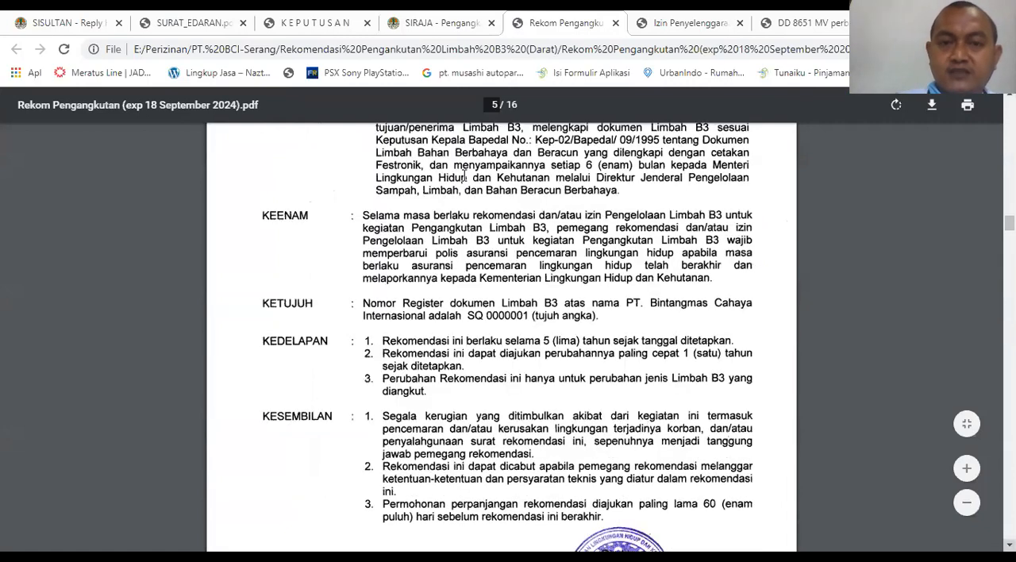
scroll(466, 186, down, 2)
drag(468, 187, 483, 187)
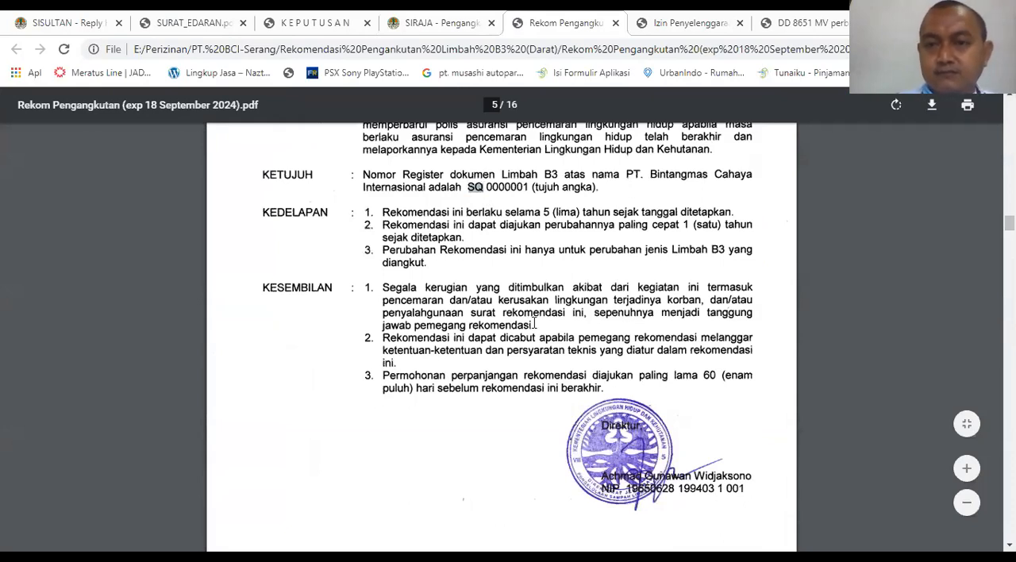
click(427, 16)
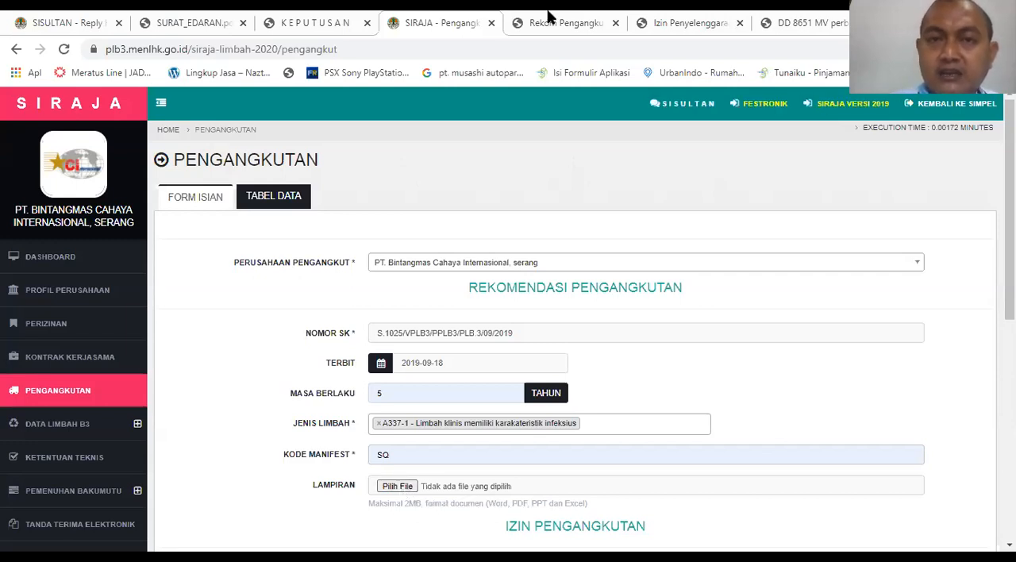
click(548, 19)
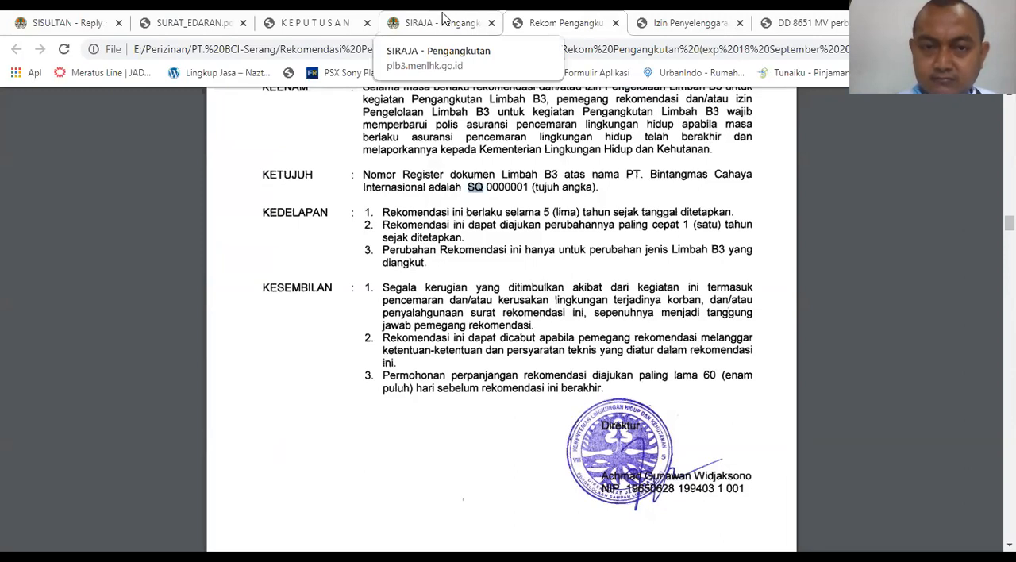
click(443, 19)
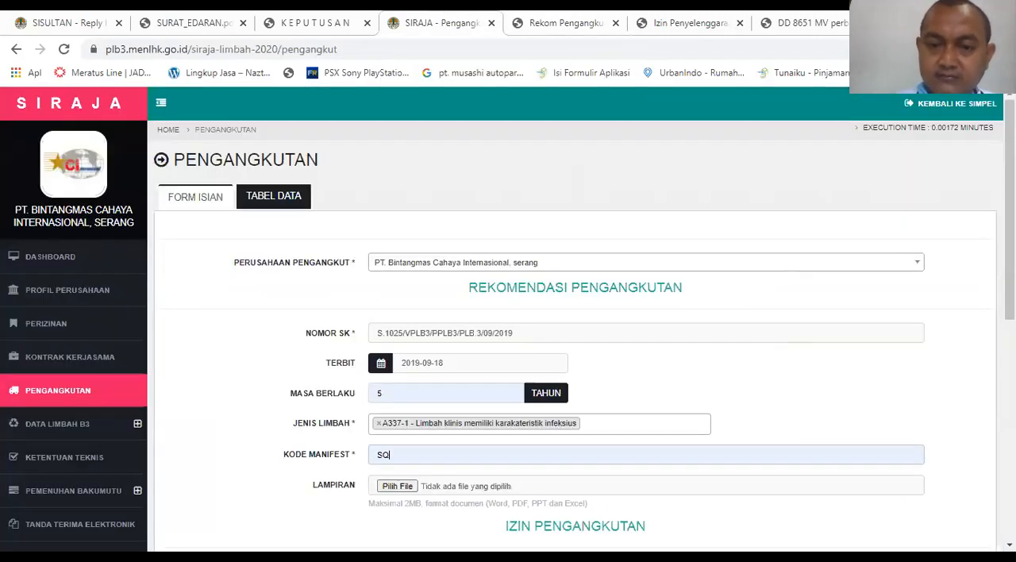
Check the Nomor SK field under Izin Pengangkutan and highlight the decree number SK.00311/AJ.309/1/DJPD/2018 in the Izin Penyelenggaraan PDF.
scroll(508, 317, down, 1)
scroll(725, 349, down, 2)
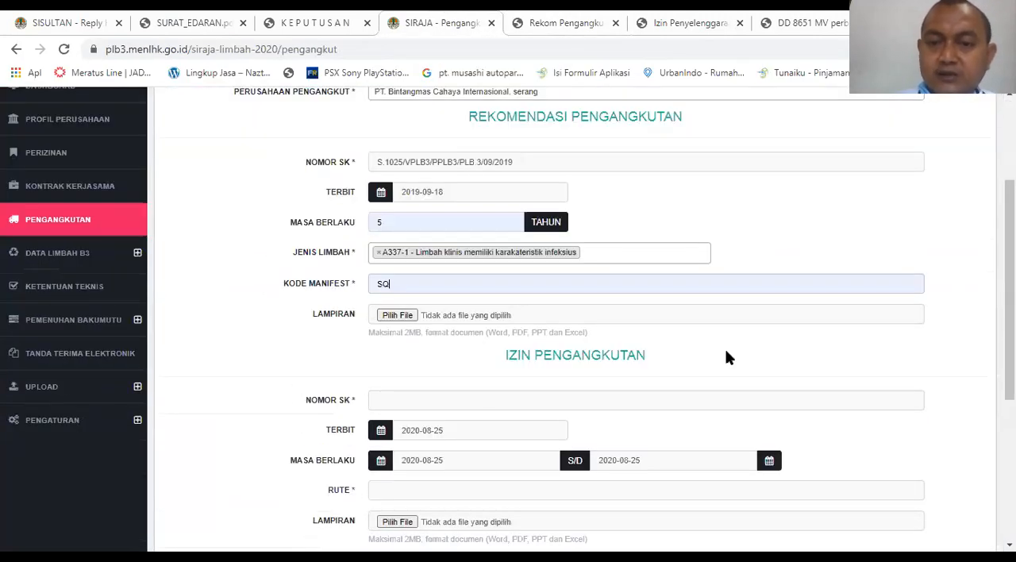
click(682, 406)
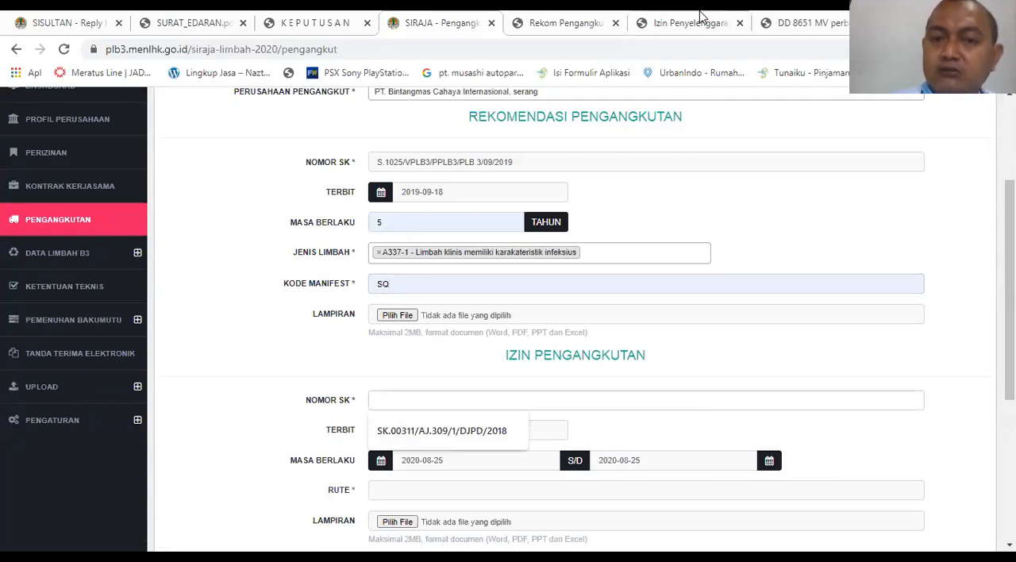
click(701, 16)
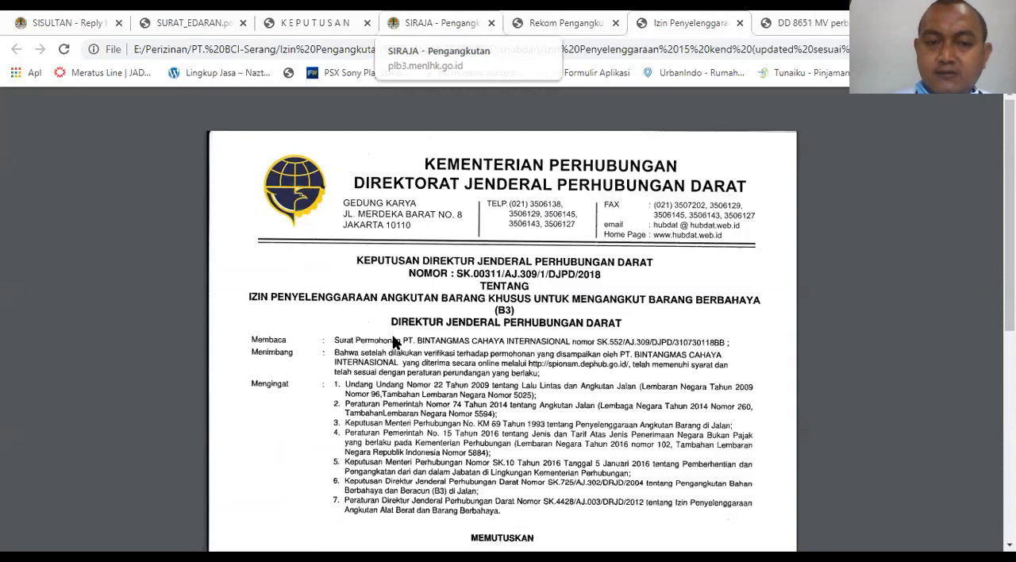
click(439, 20)
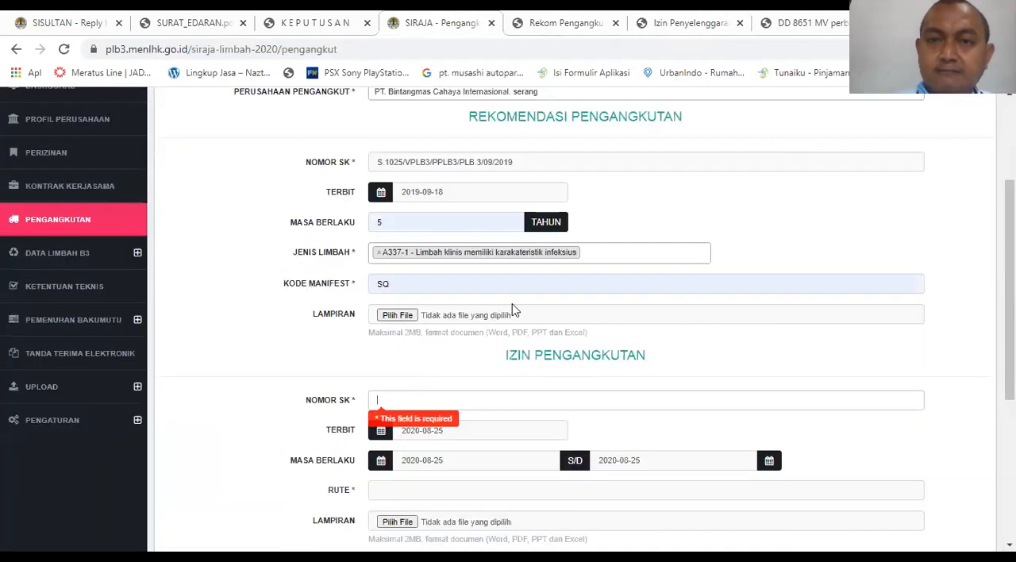
click(672, 19)
drag(459, 276, 600, 274)
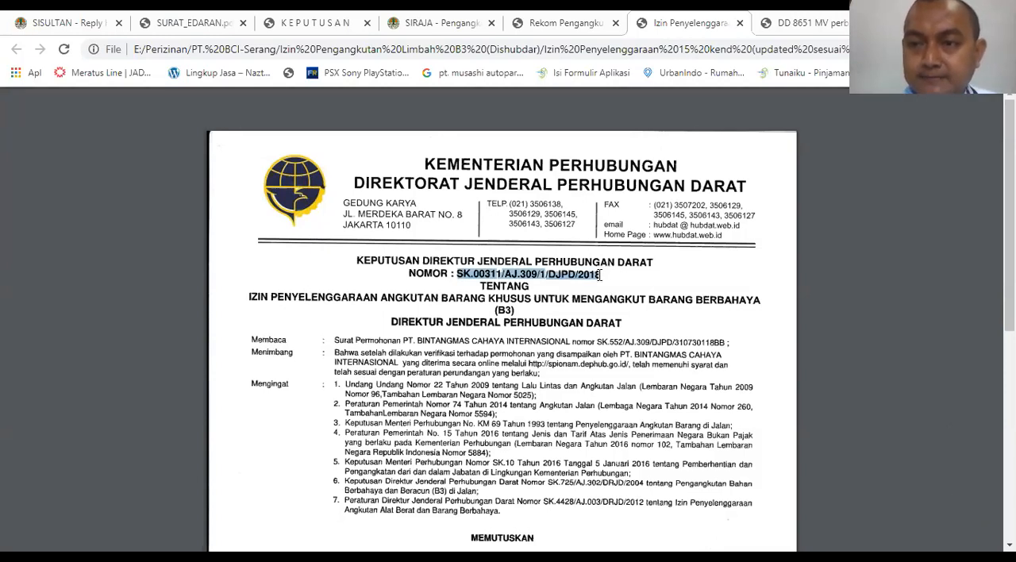
Return to SIRAJA and enter SK.00311/AJ.309/1/DJPD/2018 as the Nomor SK under Izin Pengangkutan.
click(580, 19)
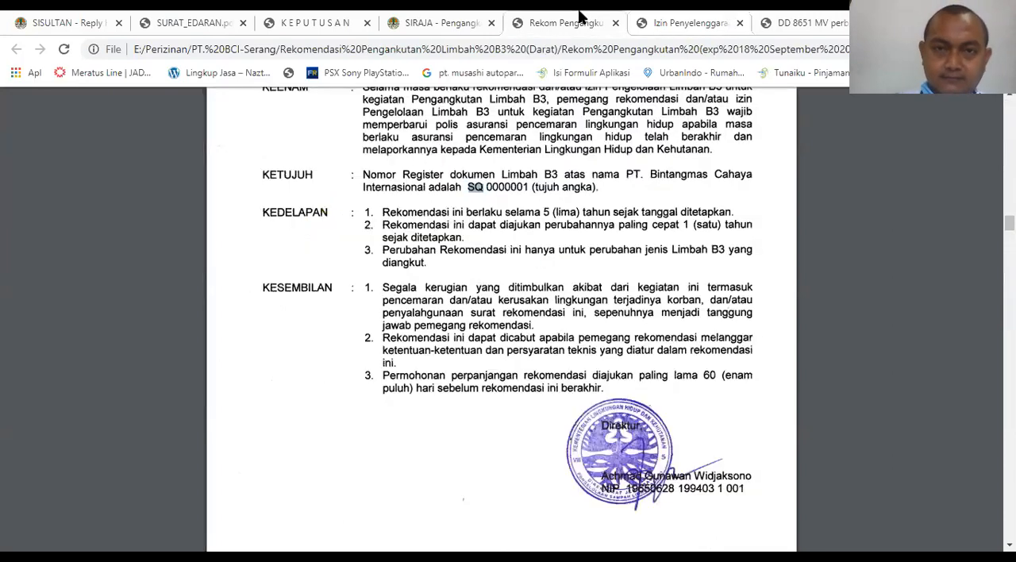
click(453, 22)
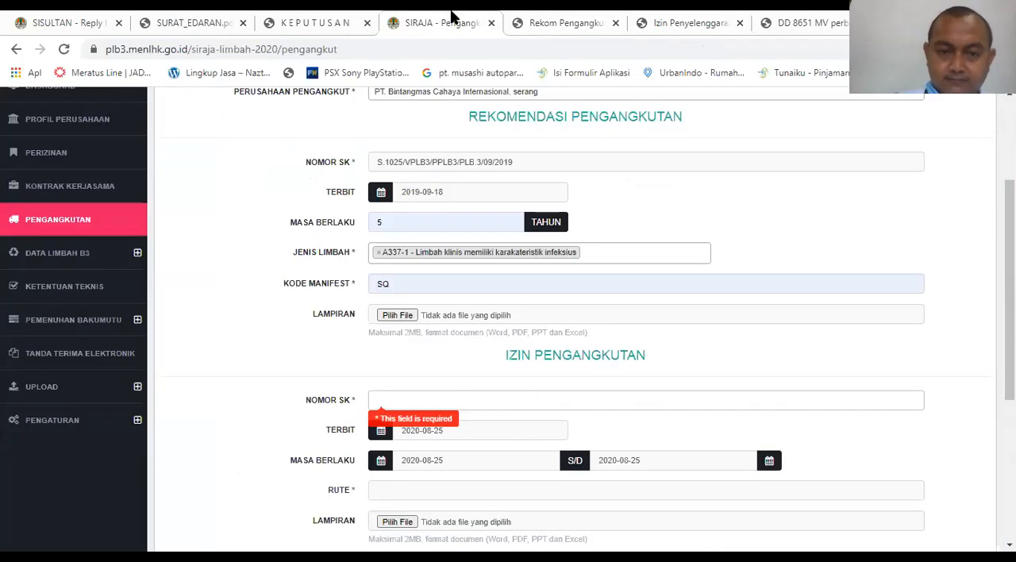
text(sk)
key(Down)
key(Return)
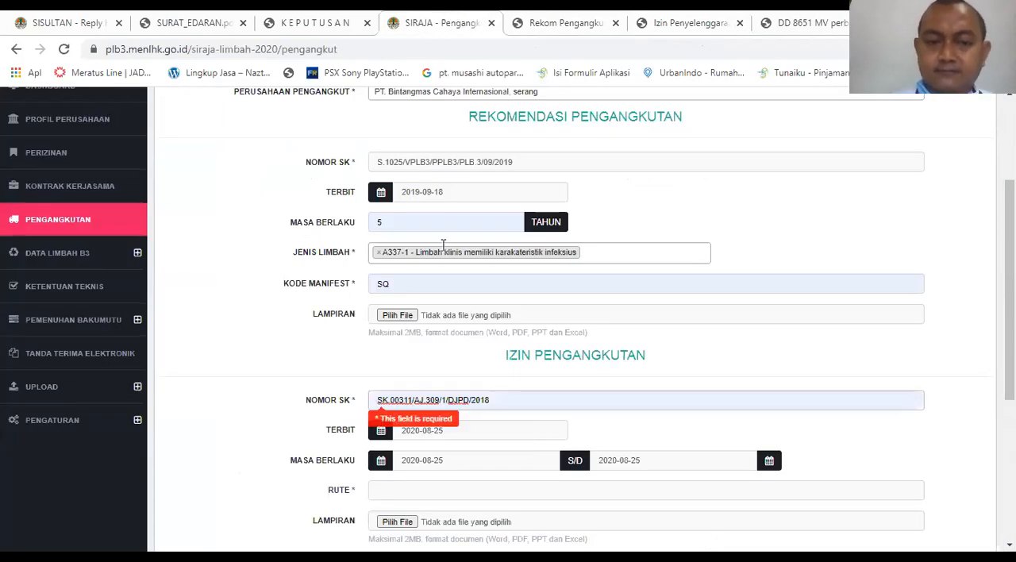
Check the permit's Terbit field and highlight the decree's issue date, 17 Agustus 2018, in the Izin Penyelenggaraan PDF.
click(479, 433)
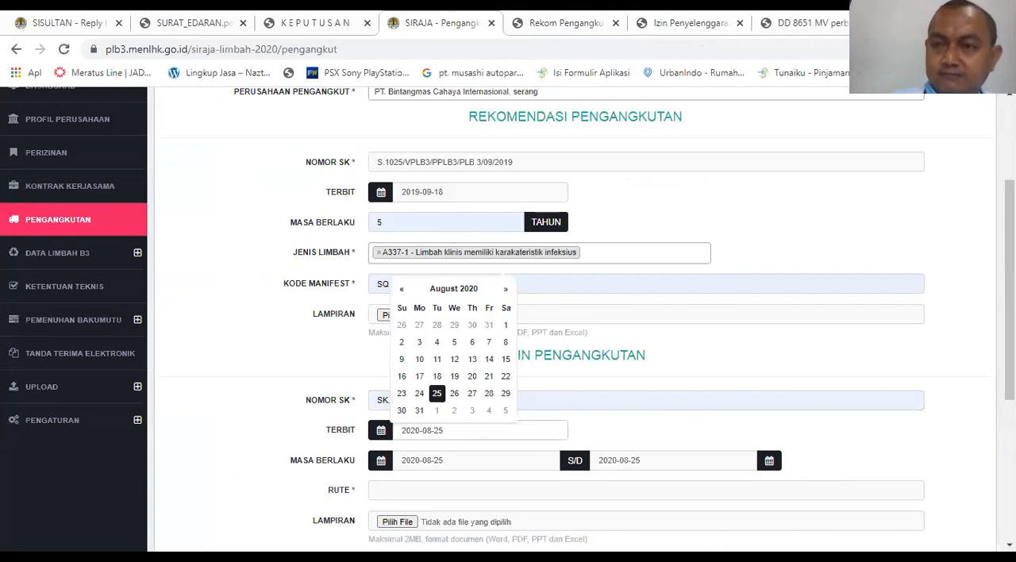
click(663, 19)
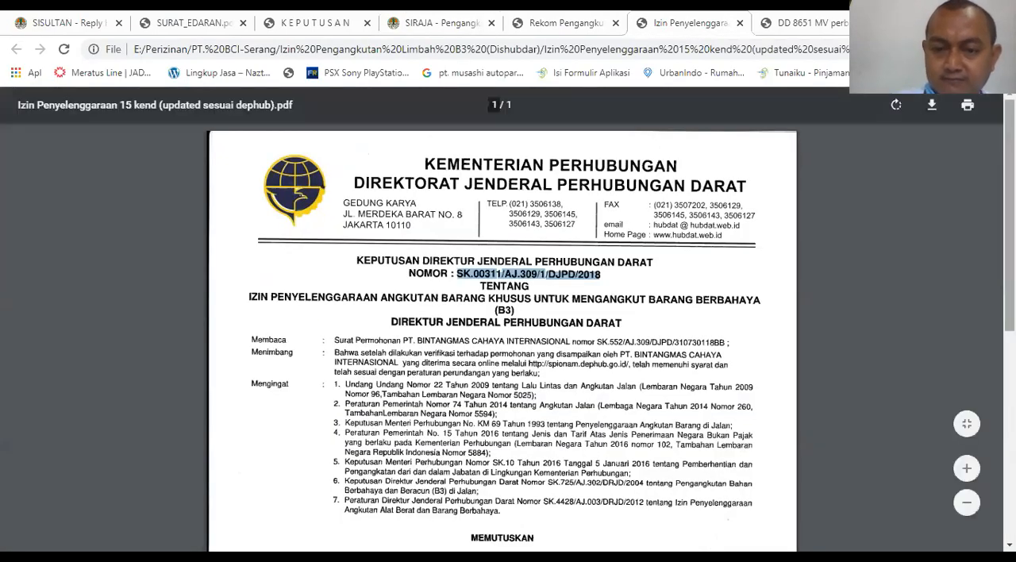
scroll(463, 545, down, 2)
scroll(502, 337, down, 2)
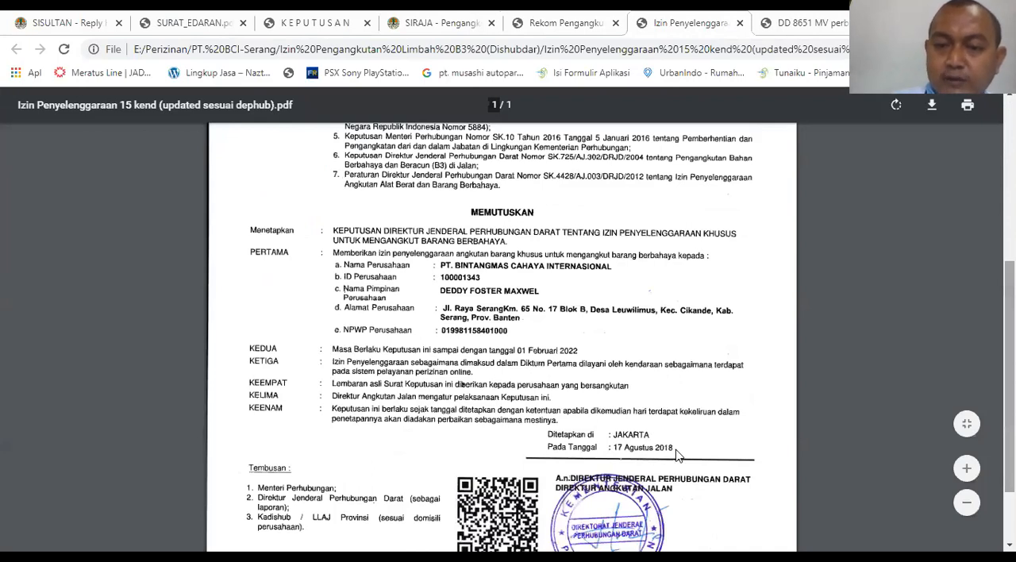
drag(676, 455, 614, 449)
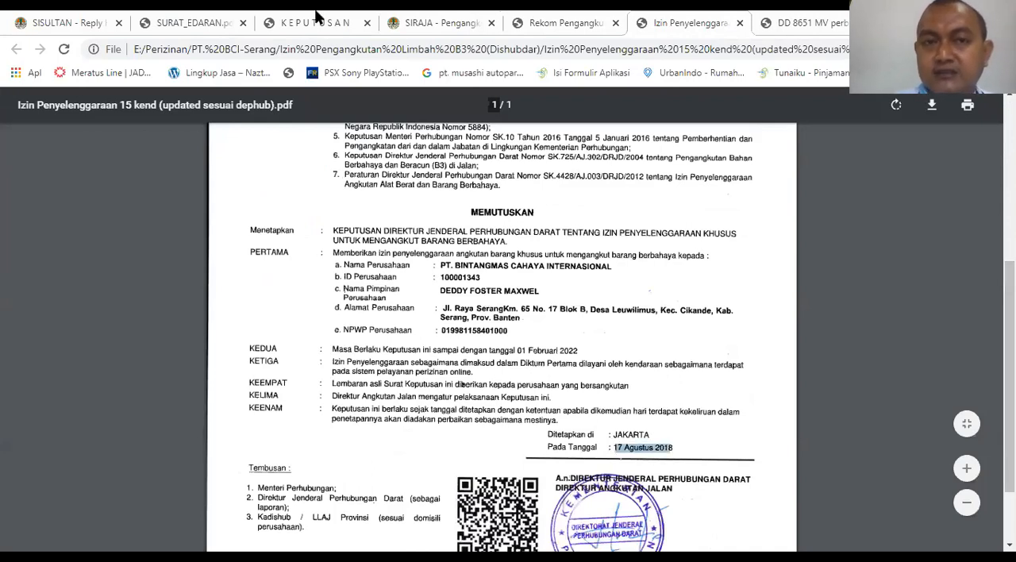
Set the Terbit date under Izin Pengangkutan in SIRAJA to 2018-08-17.
click(429, 12)
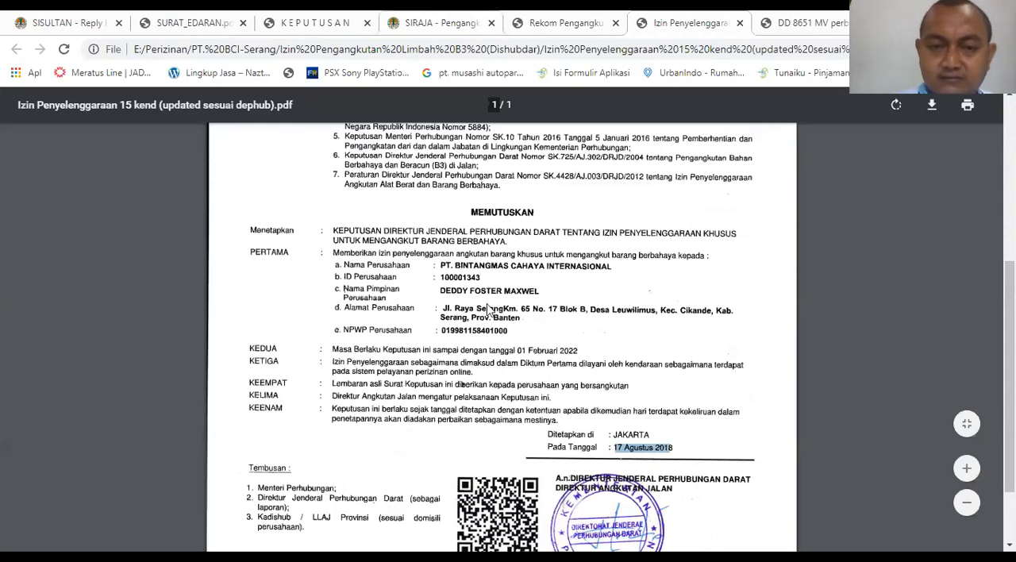
click(470, 292)
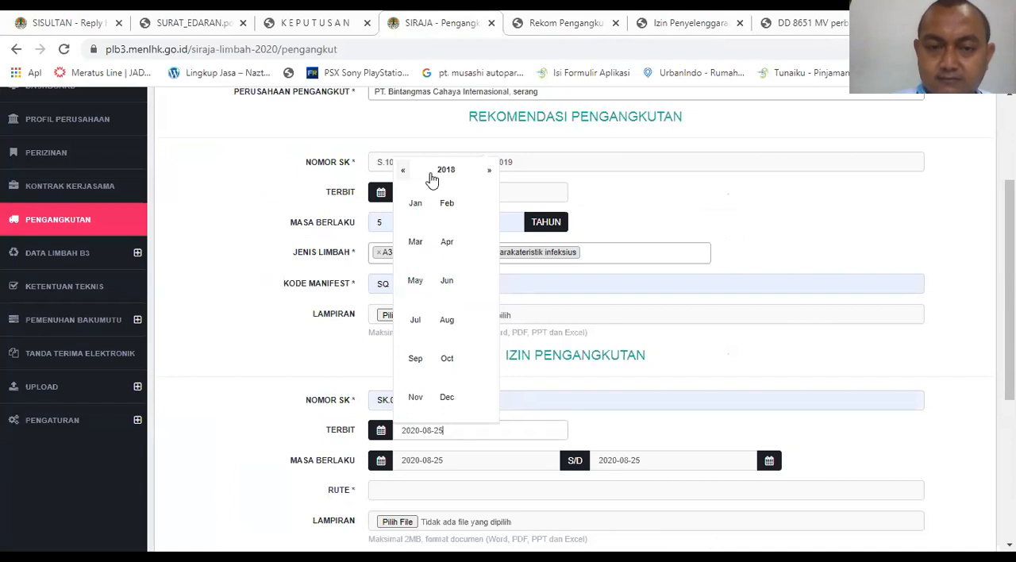
click(435, 174)
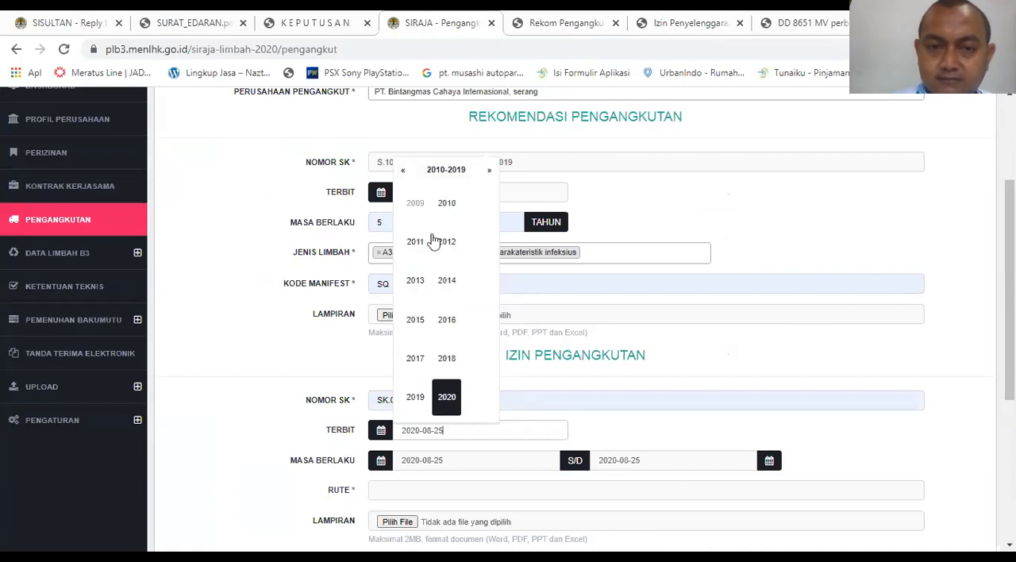
click(450, 362)
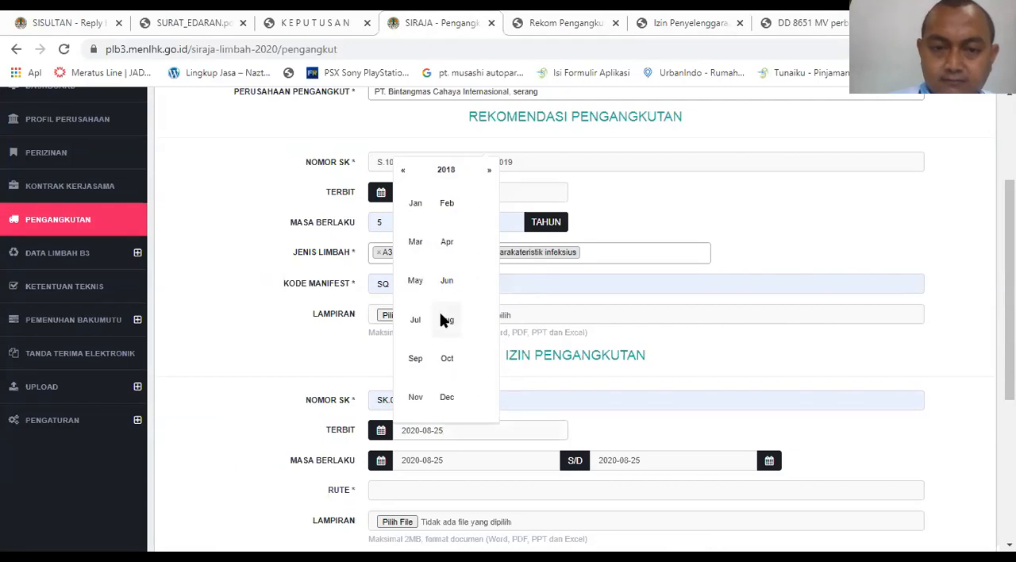
click(442, 319)
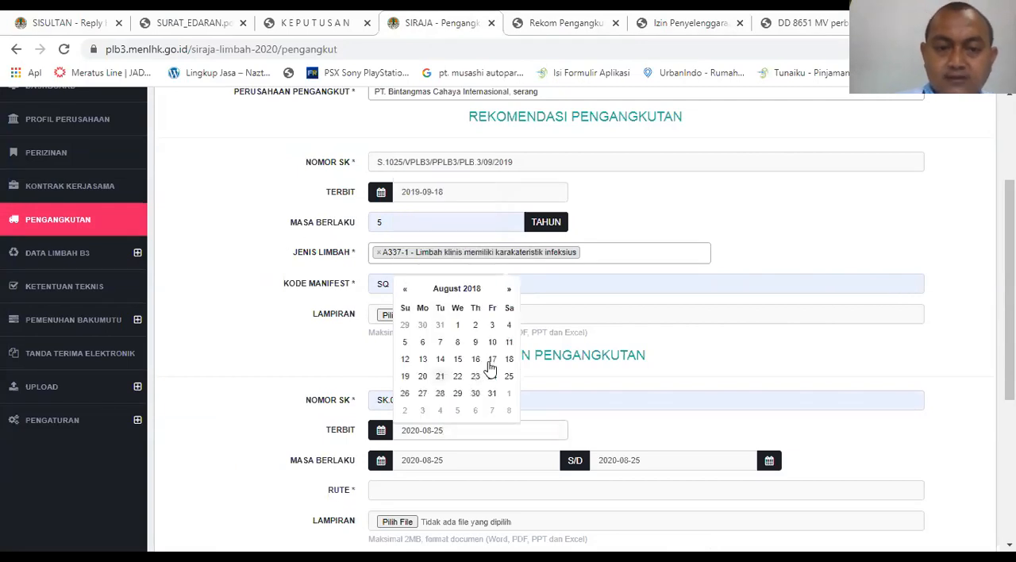
Set the start date of the permit's Masa Berlaku to 2018-08-17 and select its end date for editing.
click(451, 459)
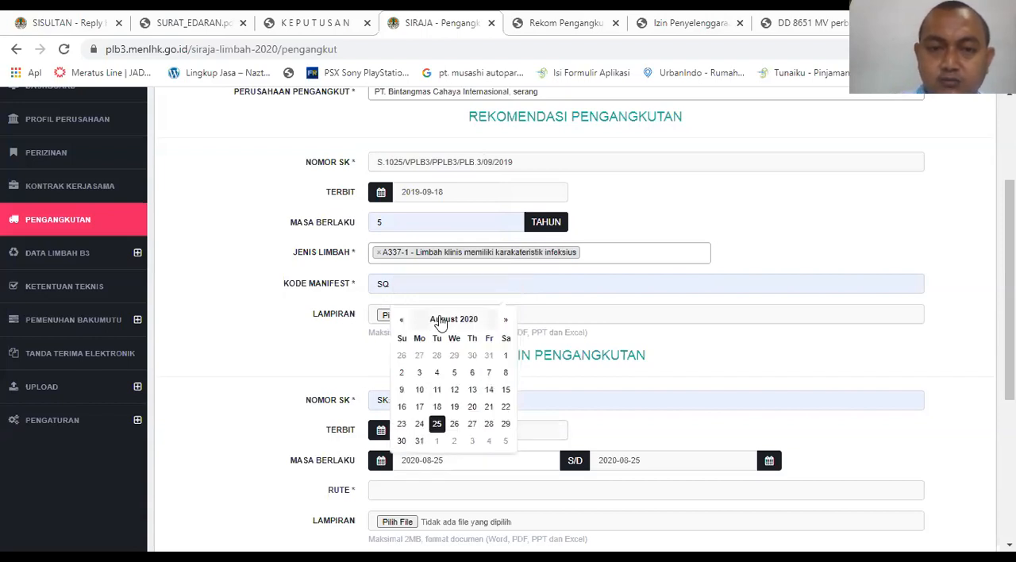
click(441, 321)
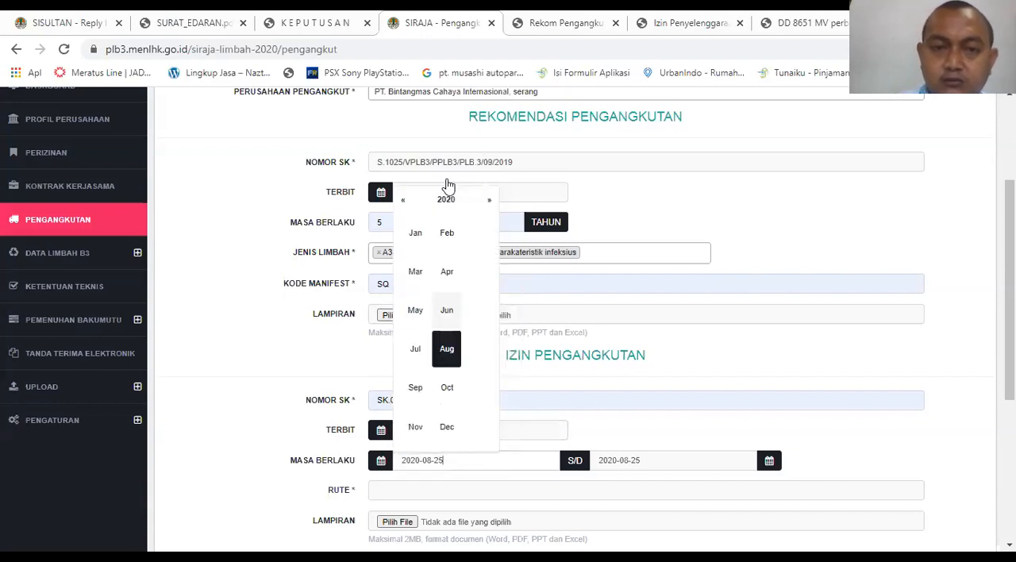
click(403, 201)
click(404, 201)
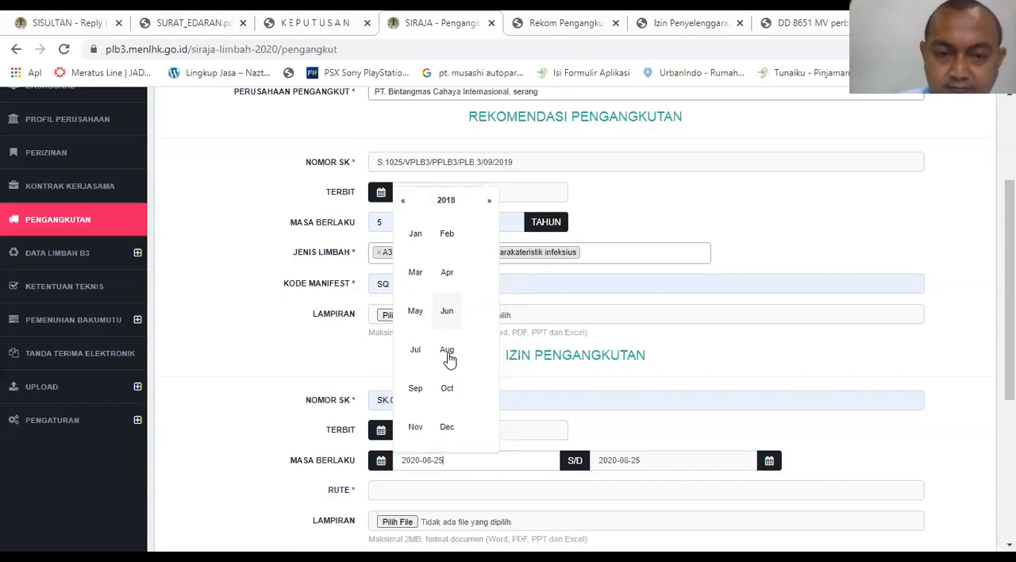
click(448, 354)
click(492, 390)
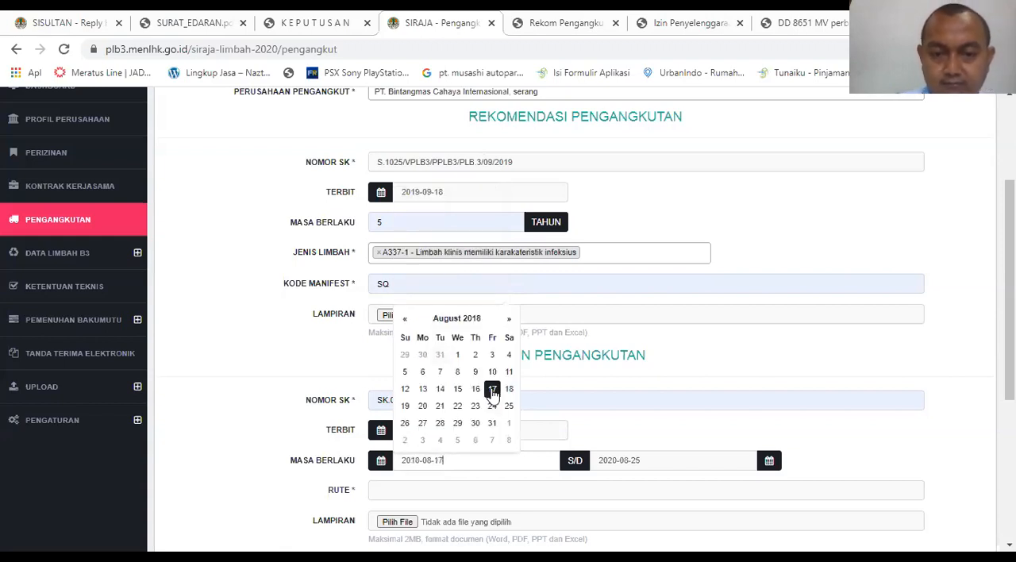
click(646, 456)
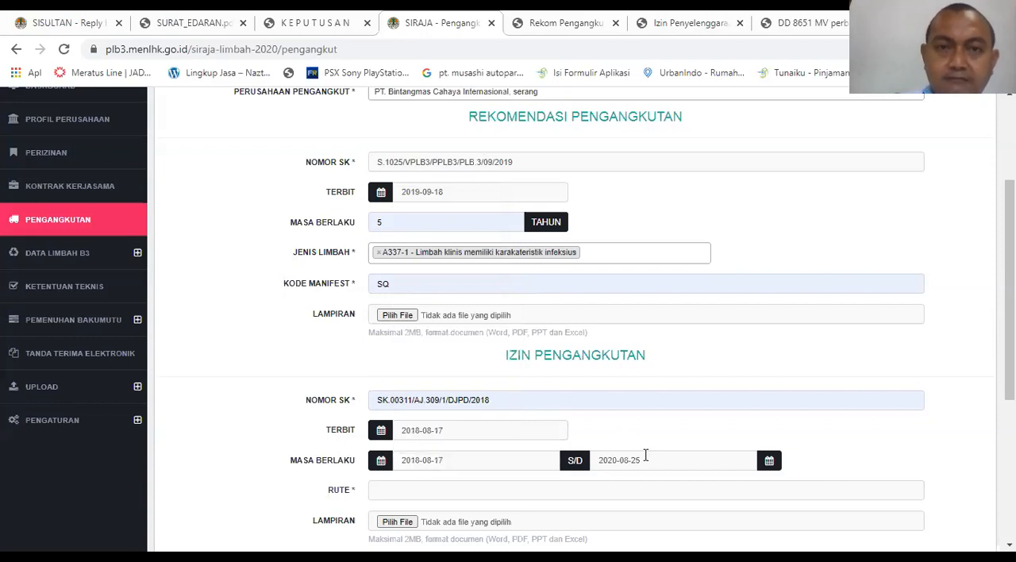
Look up the expiry date in the Izin Penyelenggaraan PDF and set the permit's Masa Berlaku end date in SIRAJA to 2022-02-01.
click(703, 18)
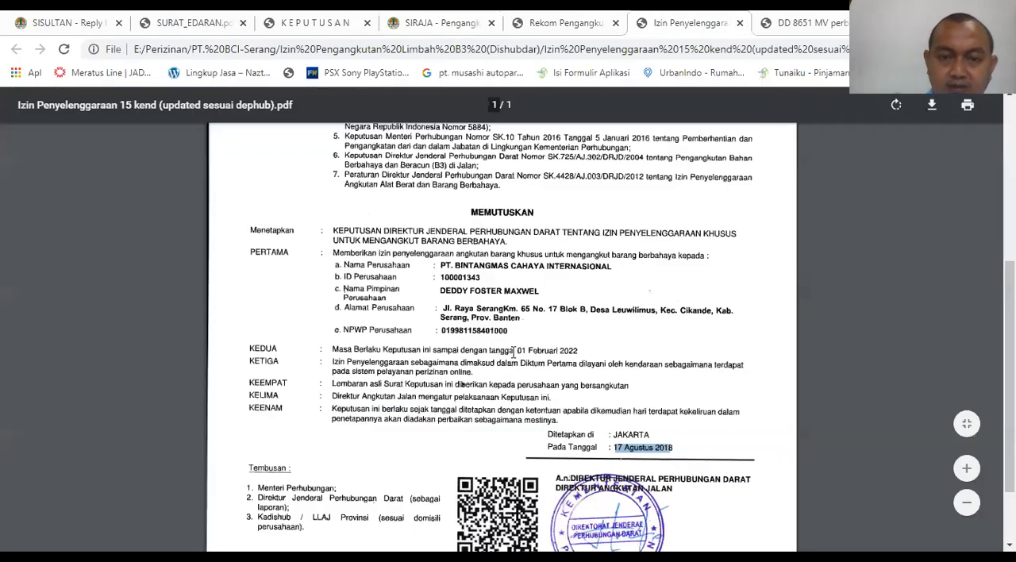
drag(517, 350, 584, 350)
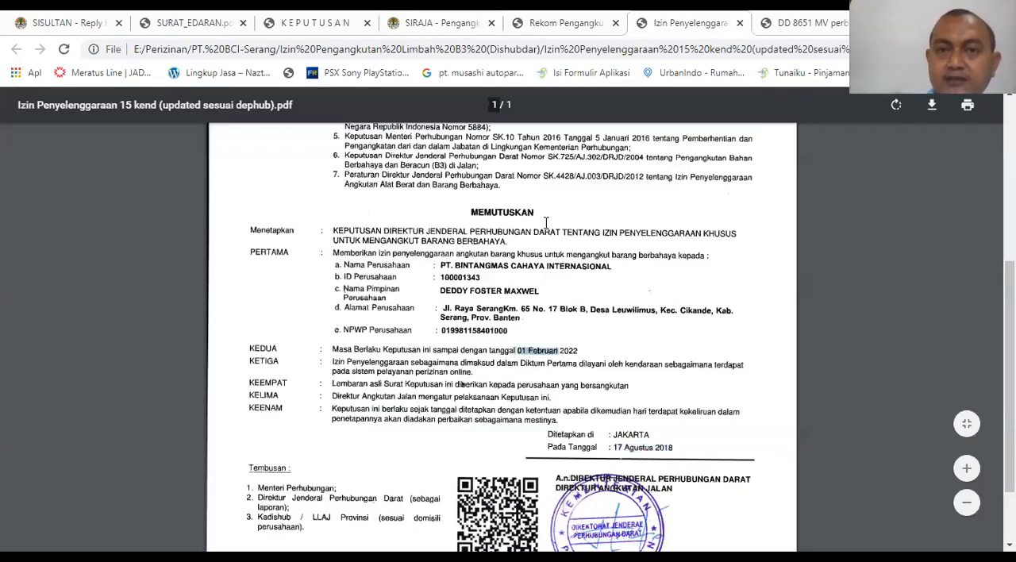
click(449, 31)
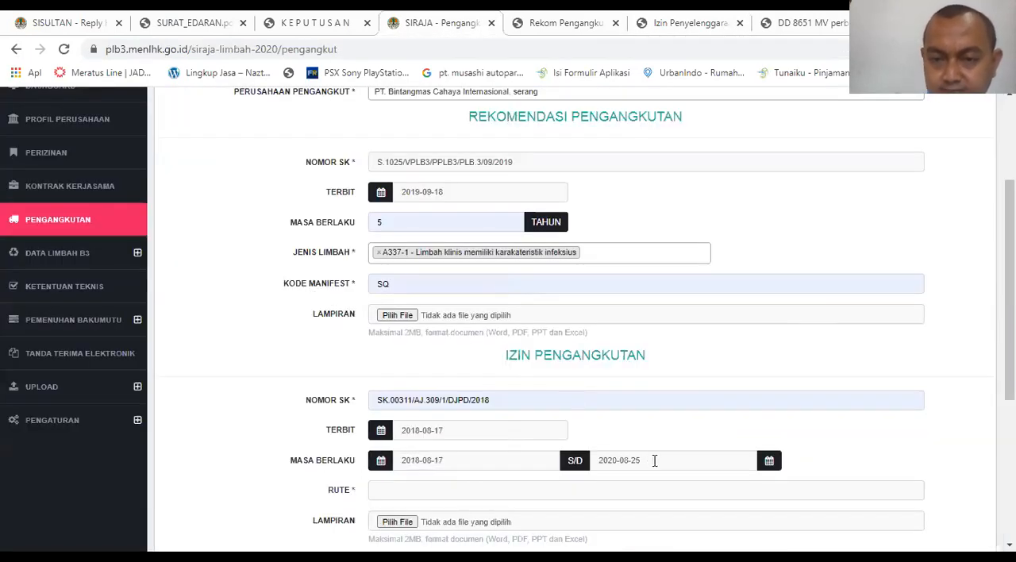
click(655, 461)
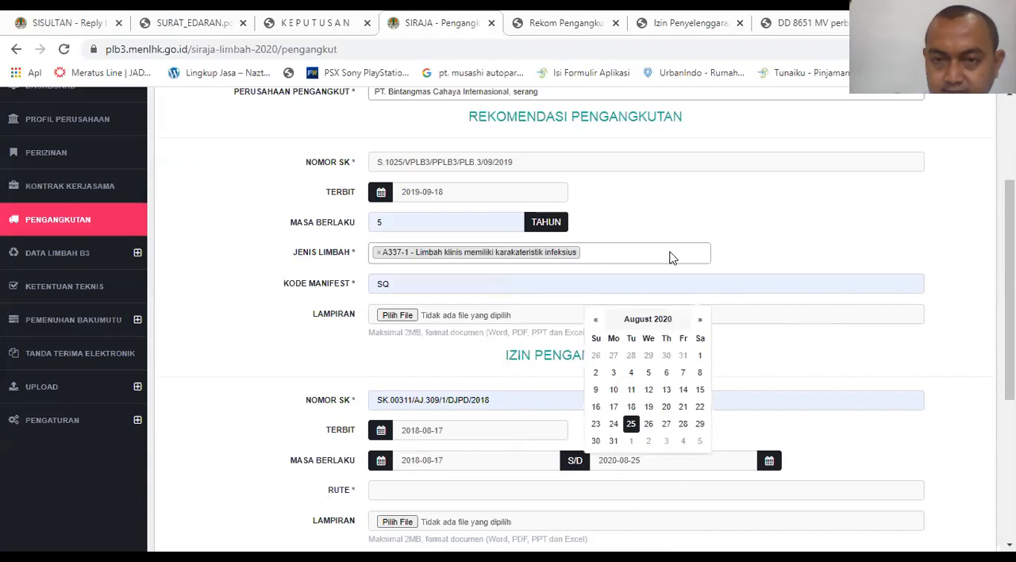
click(653, 319)
double_click(686, 201)
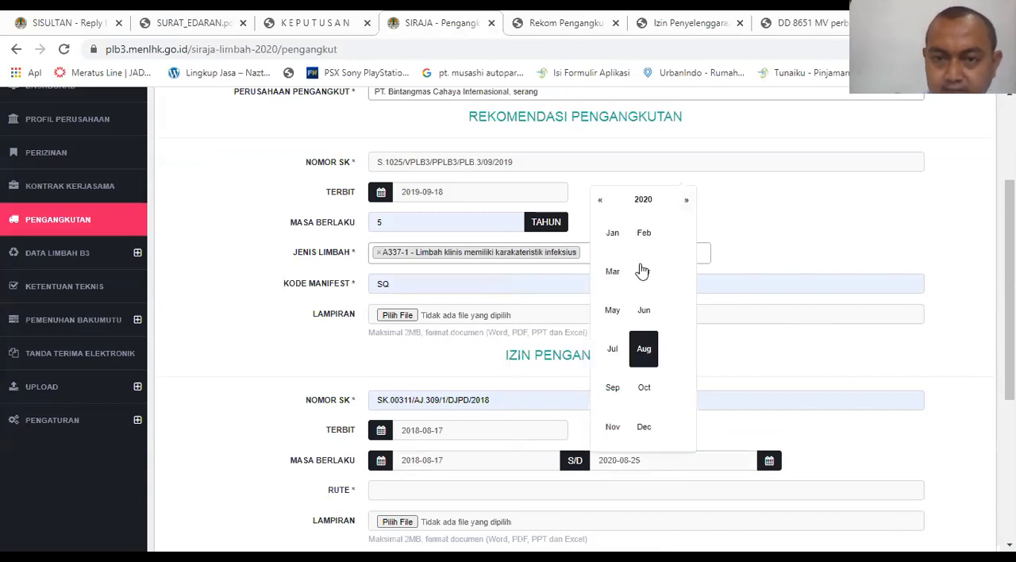
click(643, 233)
click(637, 356)
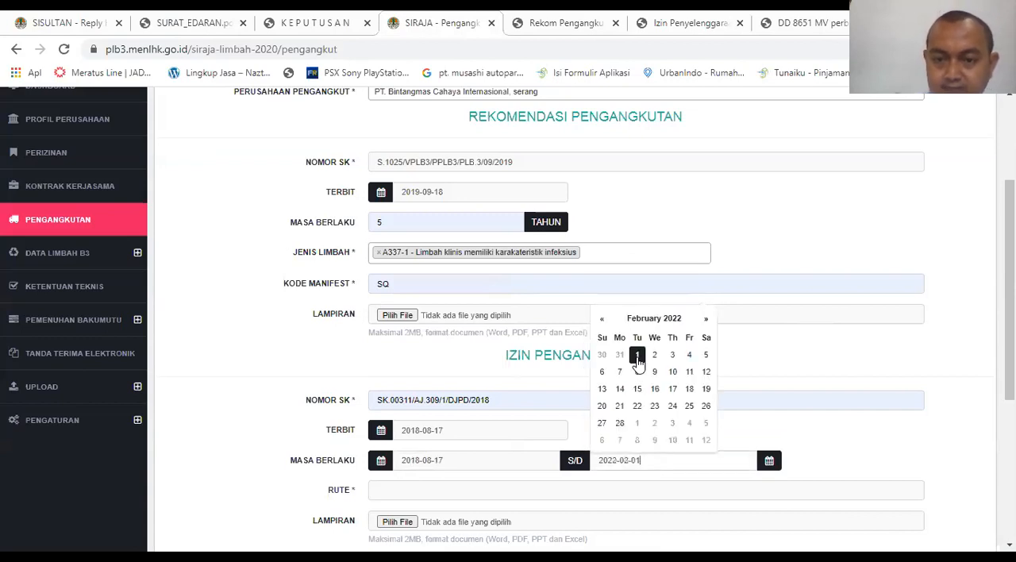
Enter Polopo-Makassar-Jakarta-Serang as the Rute under Izin Pengangkutan and glance back at the Izin Penyelenggaraan PDF.
click(809, 492)
click(809, 492)
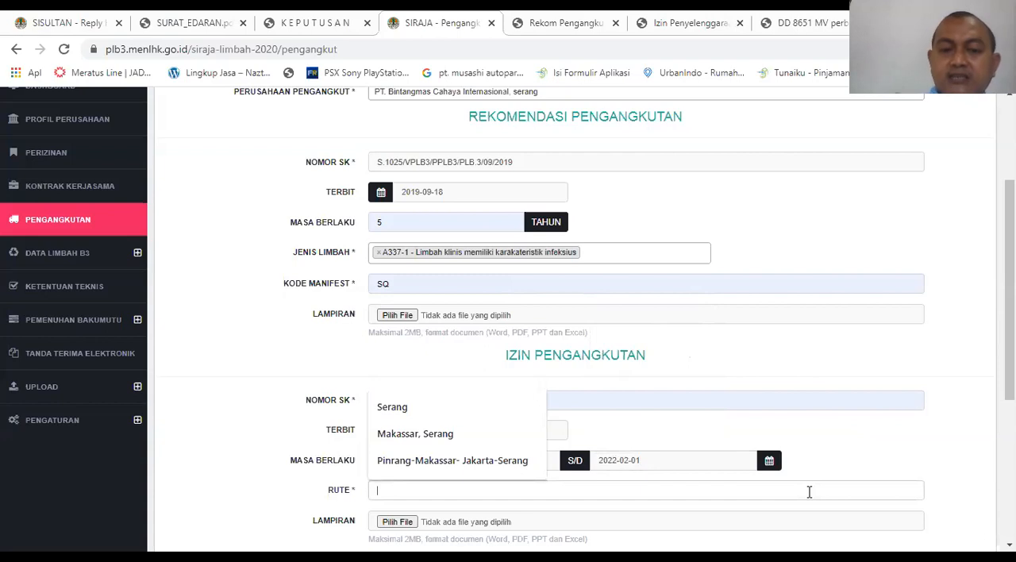
text(Polopo-Ma)
text(r-Jakar)
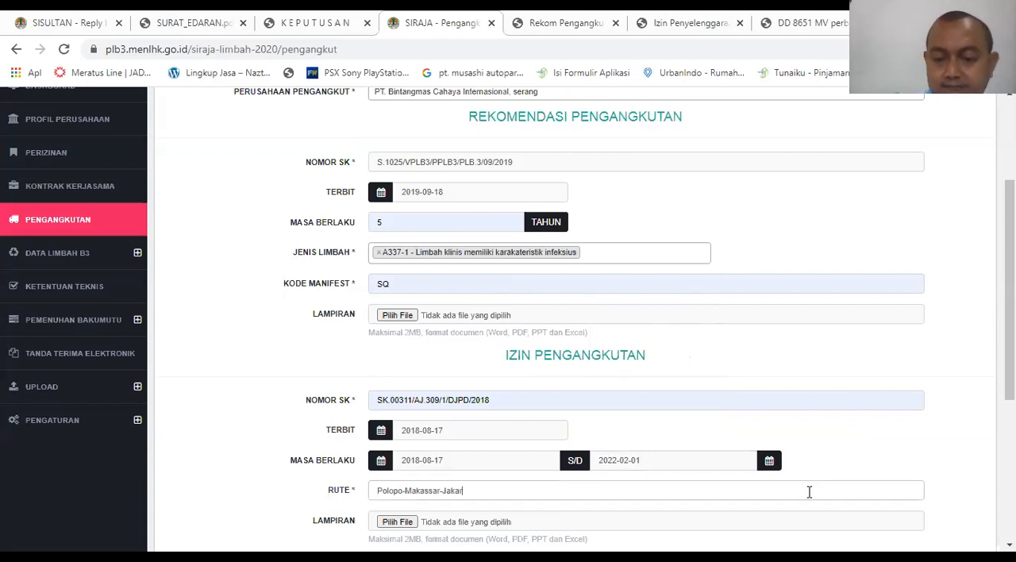
text(ta-Serang)
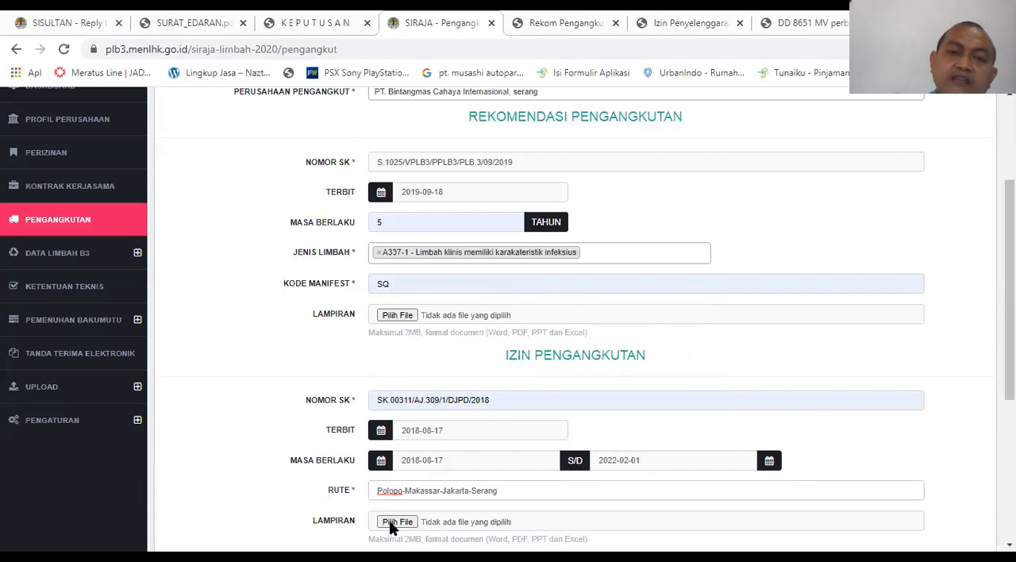
click(658, 26)
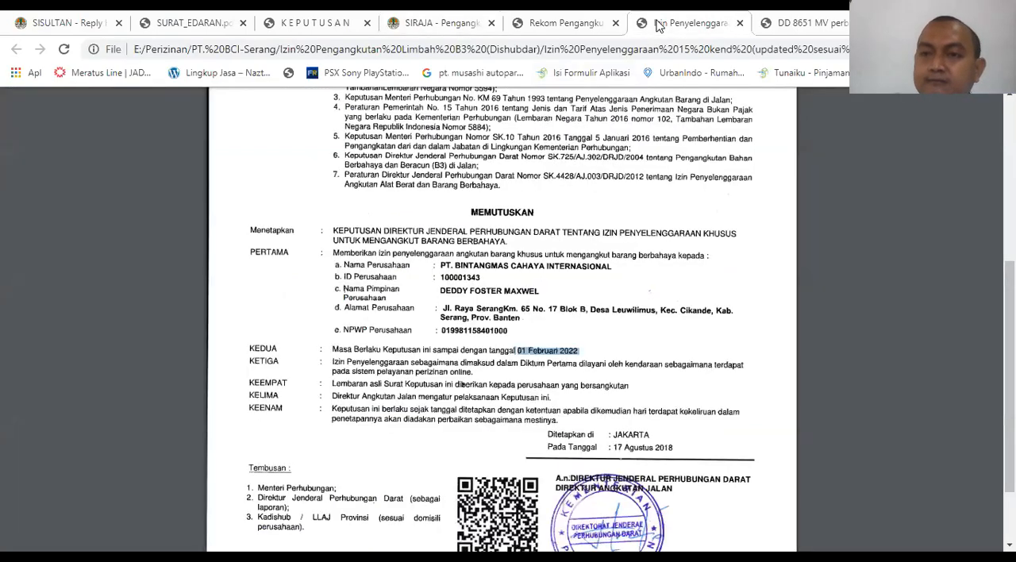
click(449, 18)
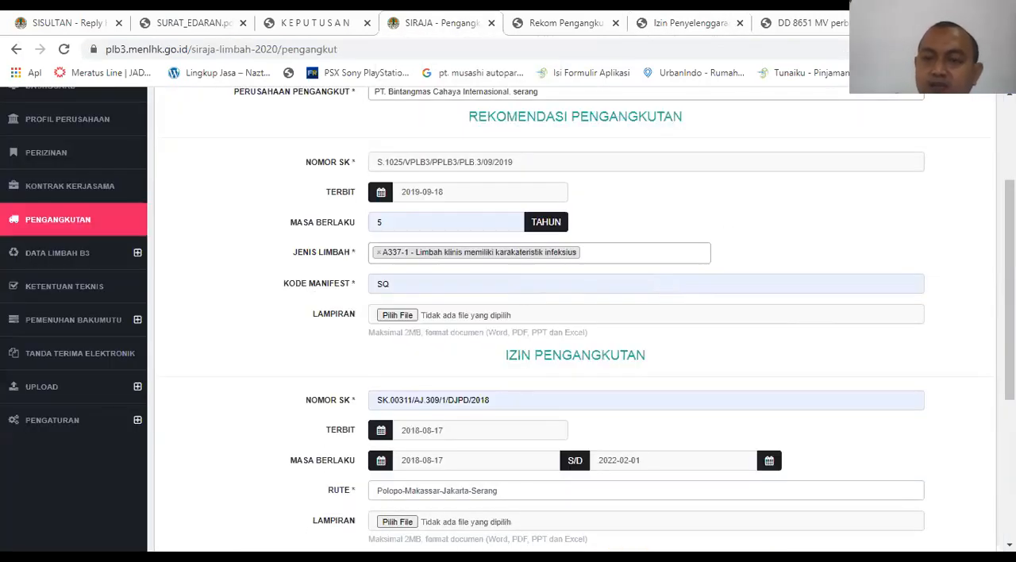
scroll(575, 318, down, 4)
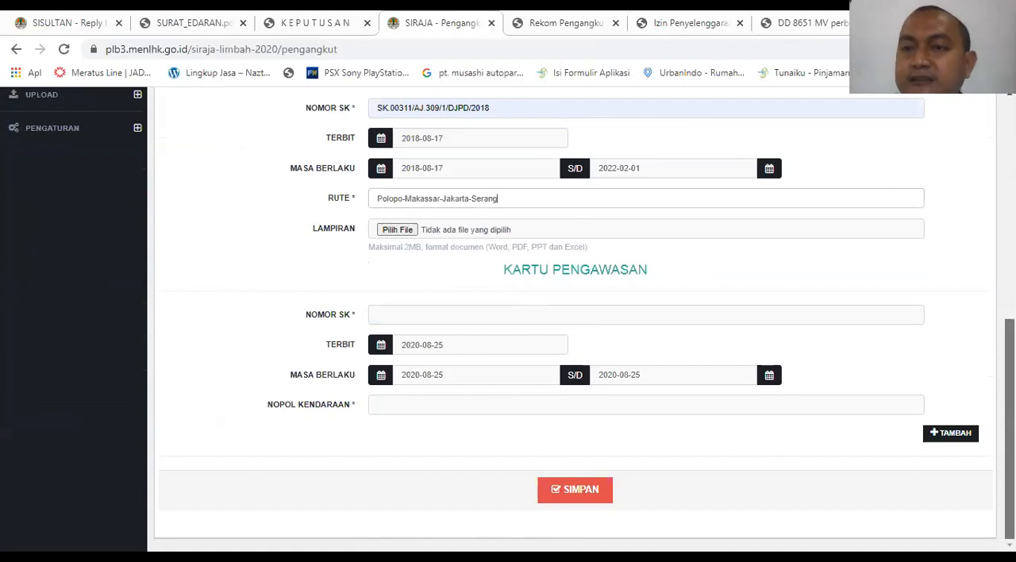
click(809, 315)
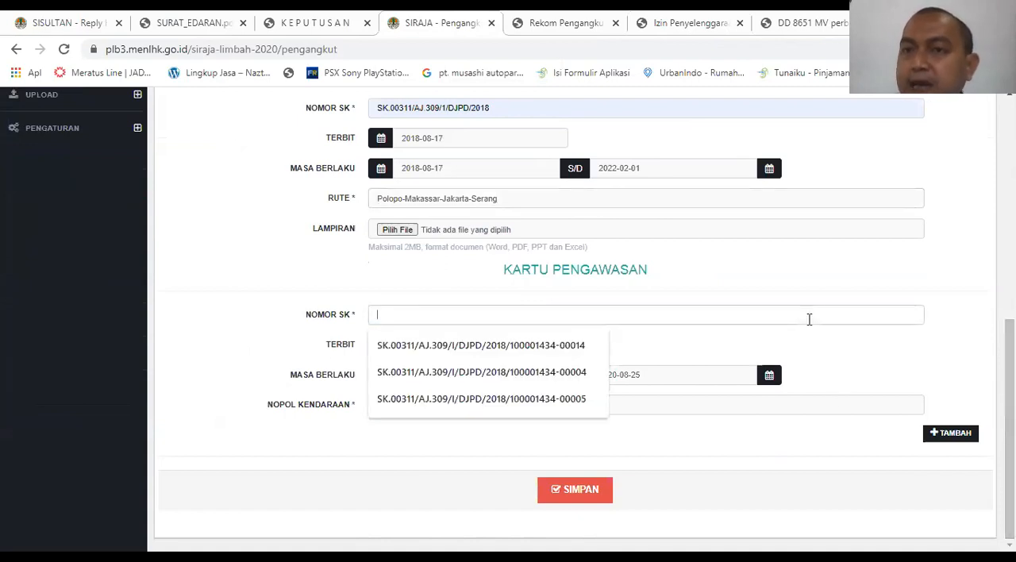
click(786, 18)
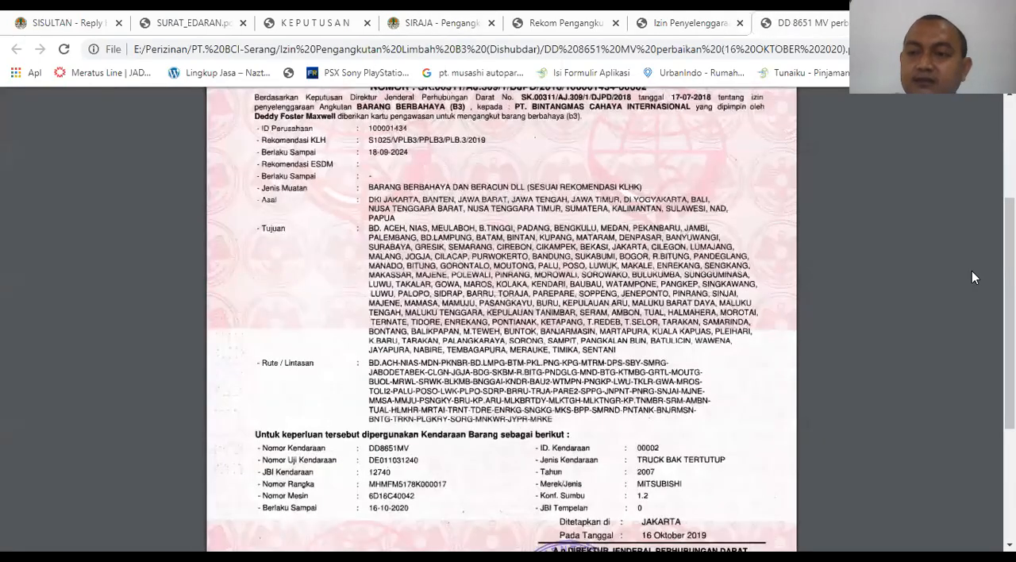
scroll(502, 336, up, 3)
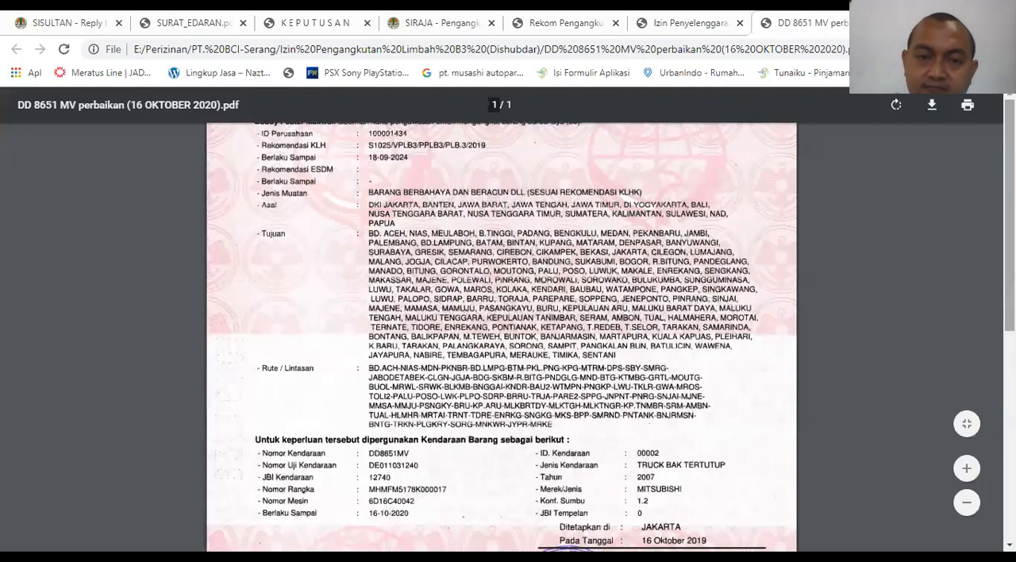
drag(420, 284, 647, 283)
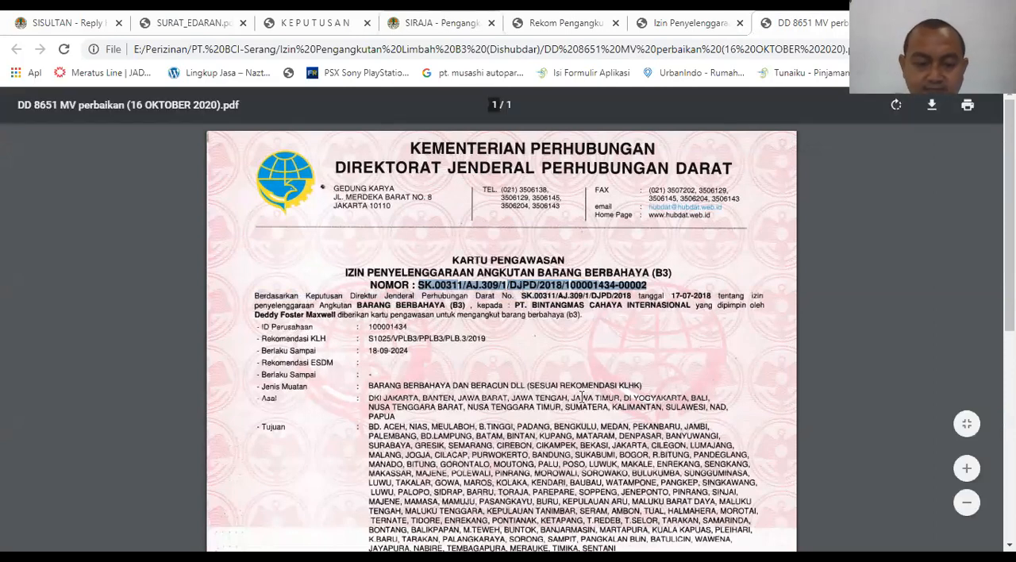
key(ctrl+4)
text(sk)
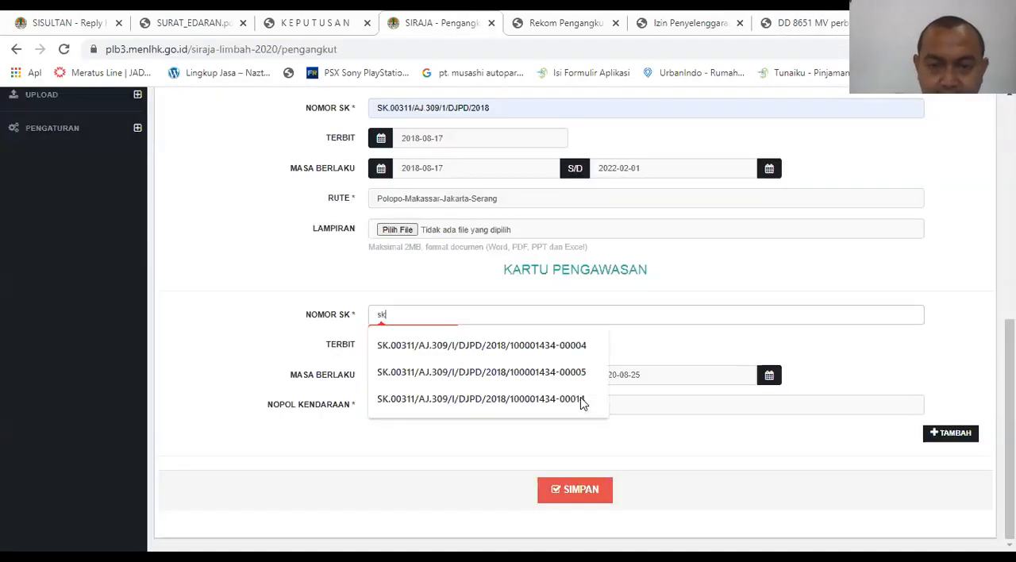
key(Down)
key(Return)
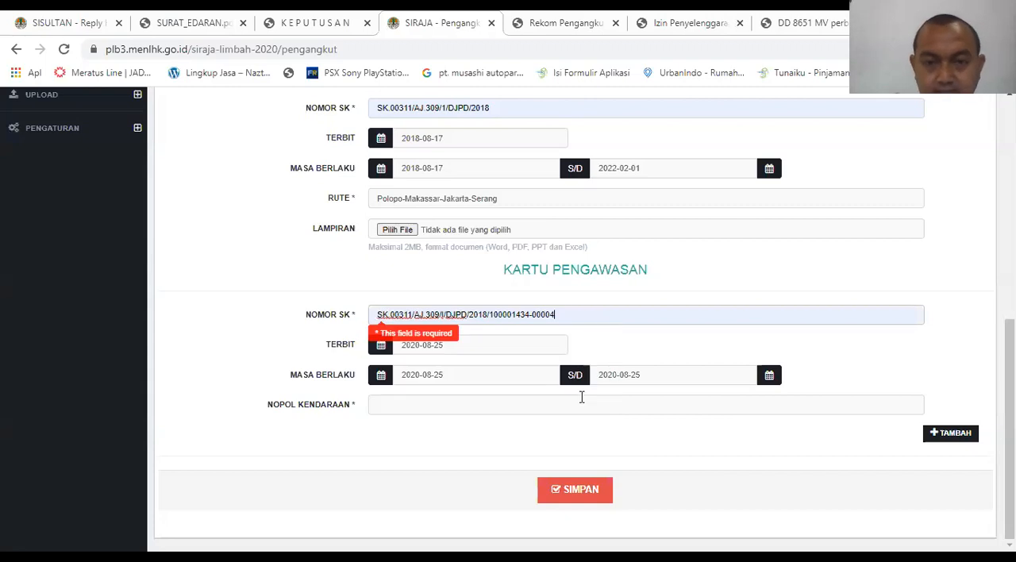
key(Down)
key(Down)
key(Return)
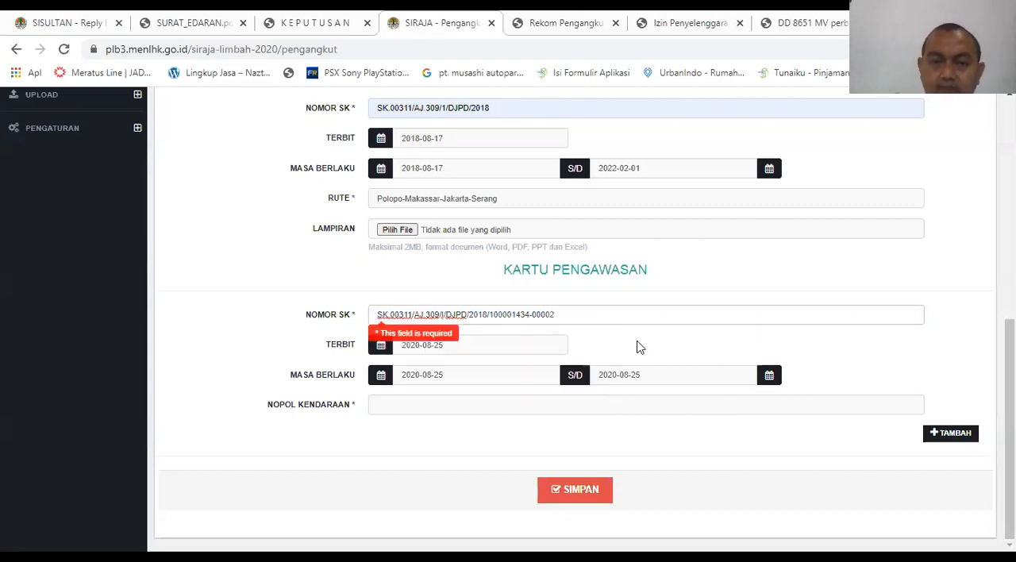
click(560, 345)
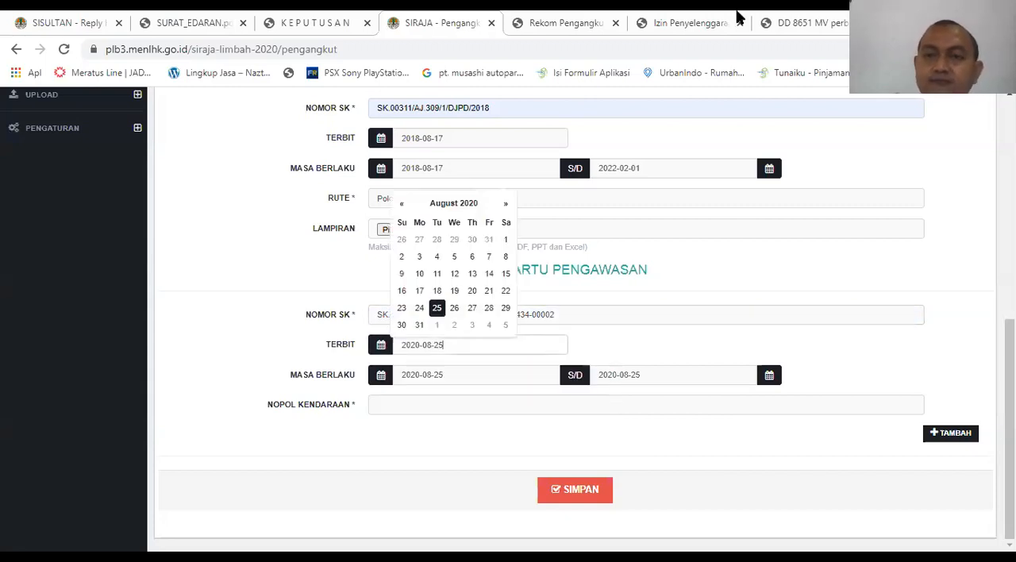
click(788, 19)
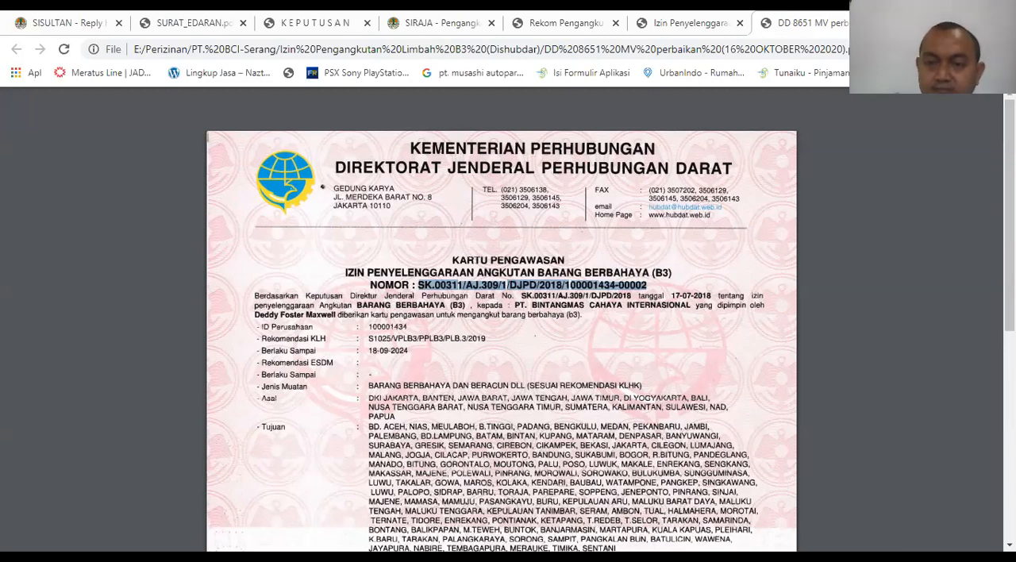
scroll(699, 312, down, 5)
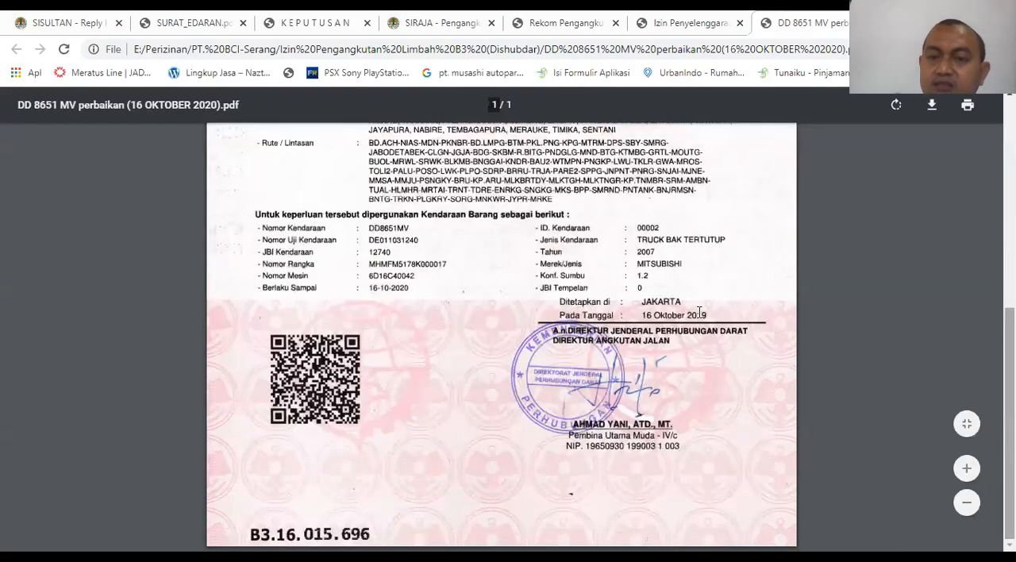
drag(709, 316, 643, 314)
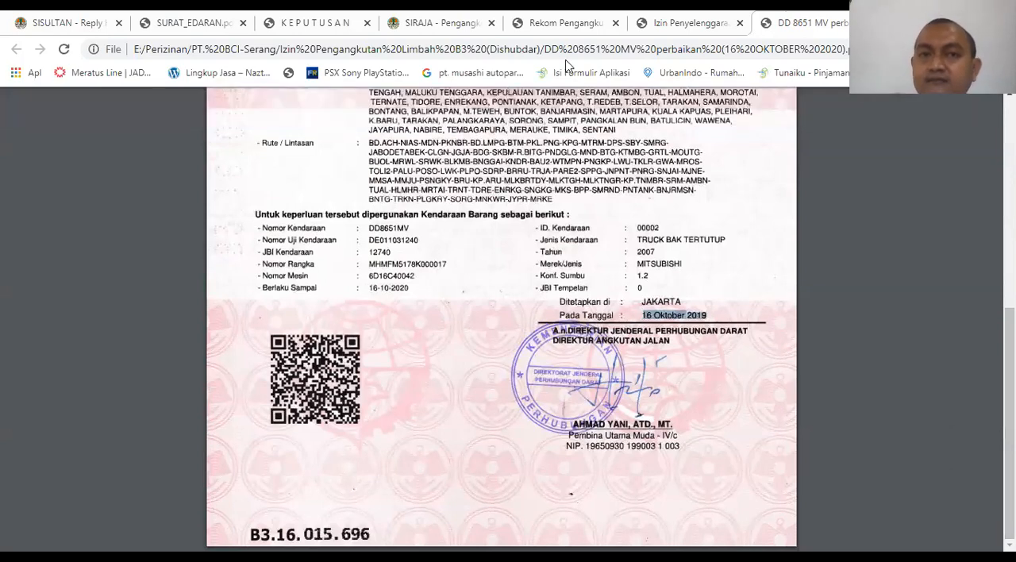
Set the Terbit date under Kartu Pengawasan in SIRAJA to 16 October 2019.
click(453, 17)
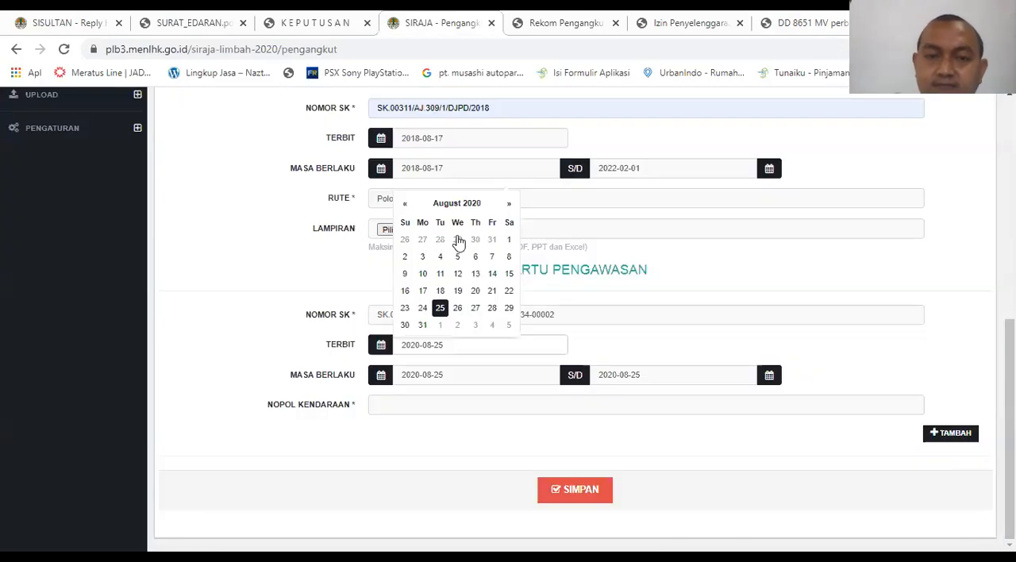
click(443, 204)
click(443, 204)
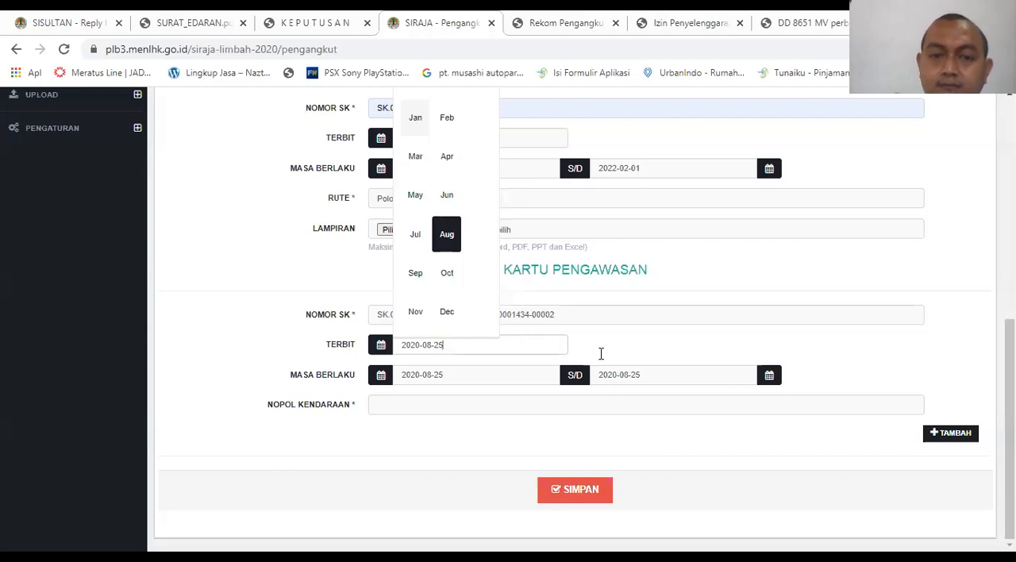
scroll(513, 380, up, 1)
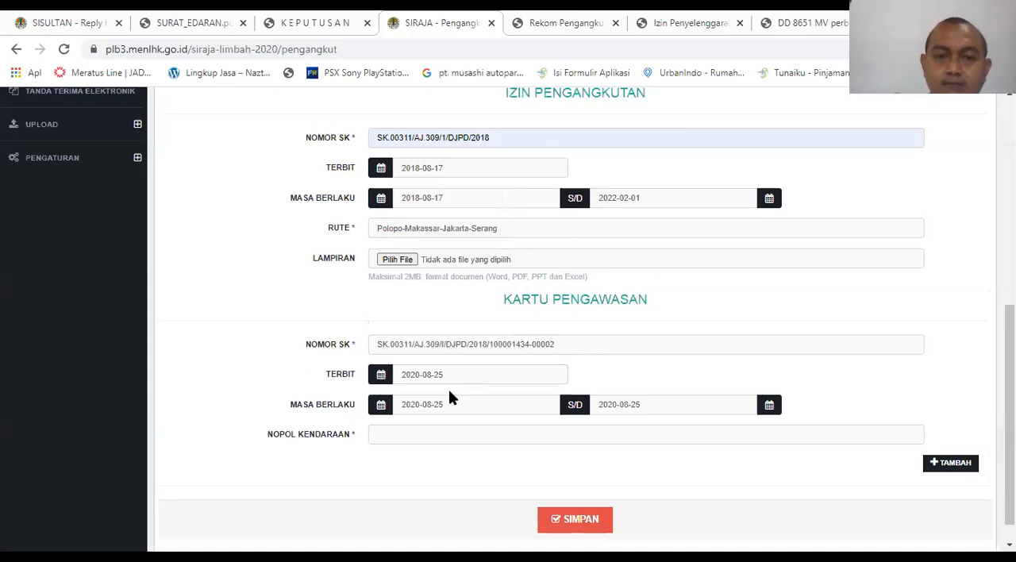
click(421, 374)
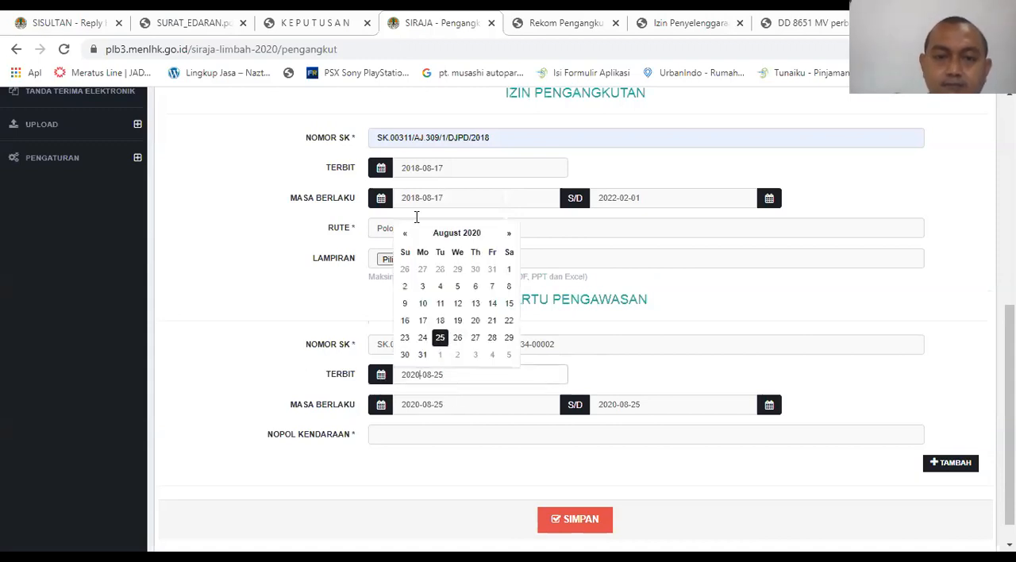
click(458, 234)
click(403, 115)
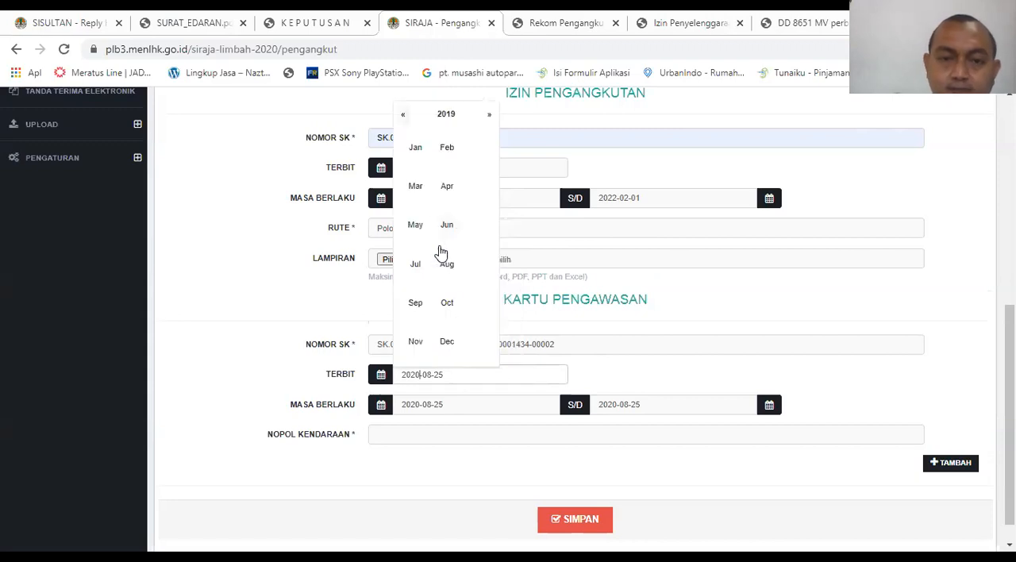
click(450, 309)
click(457, 304)
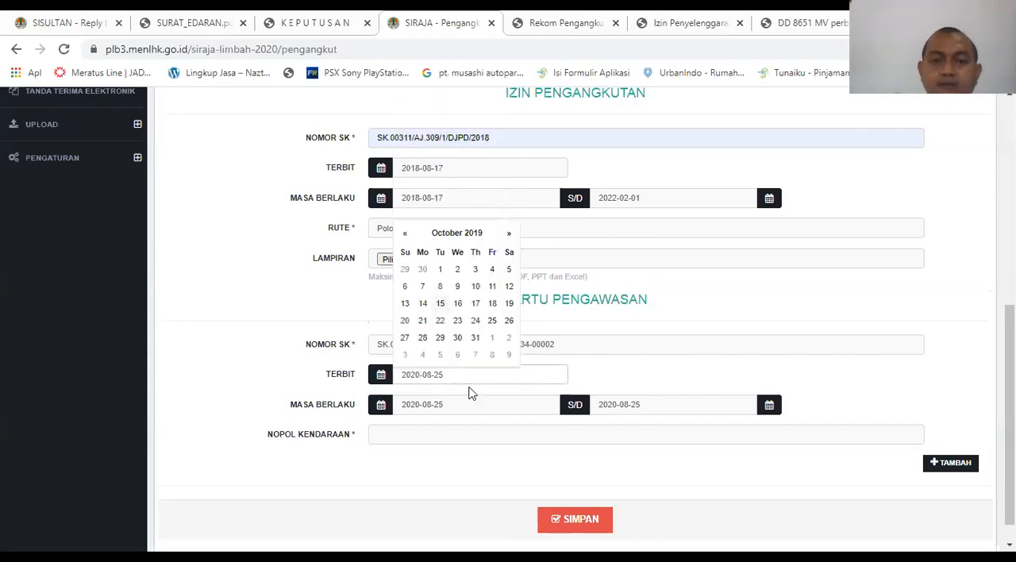
Set the start date of the Kartu Pengawasan's Masa Berlaku to 2019-10-16.
click(470, 405)
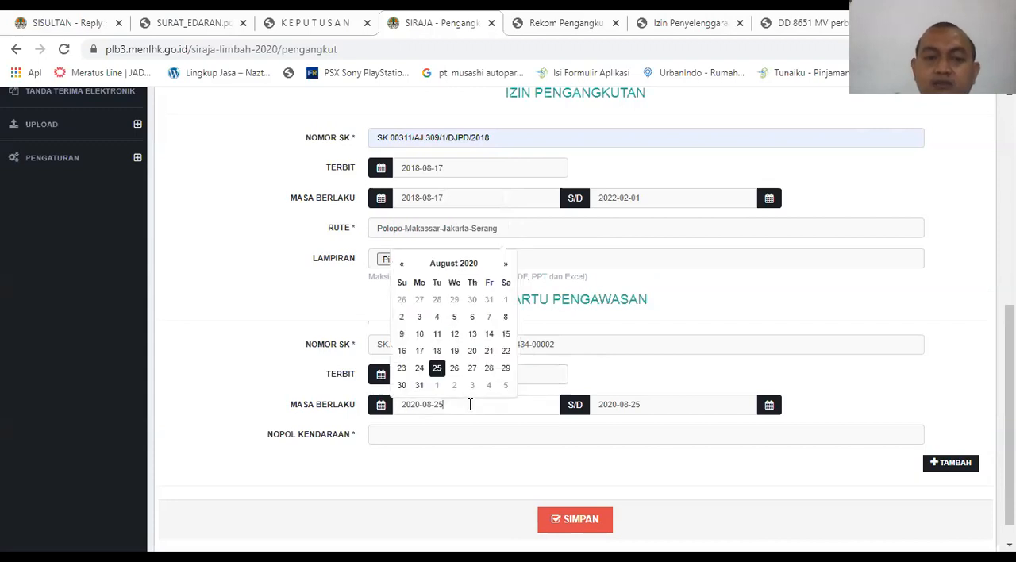
click(447, 265)
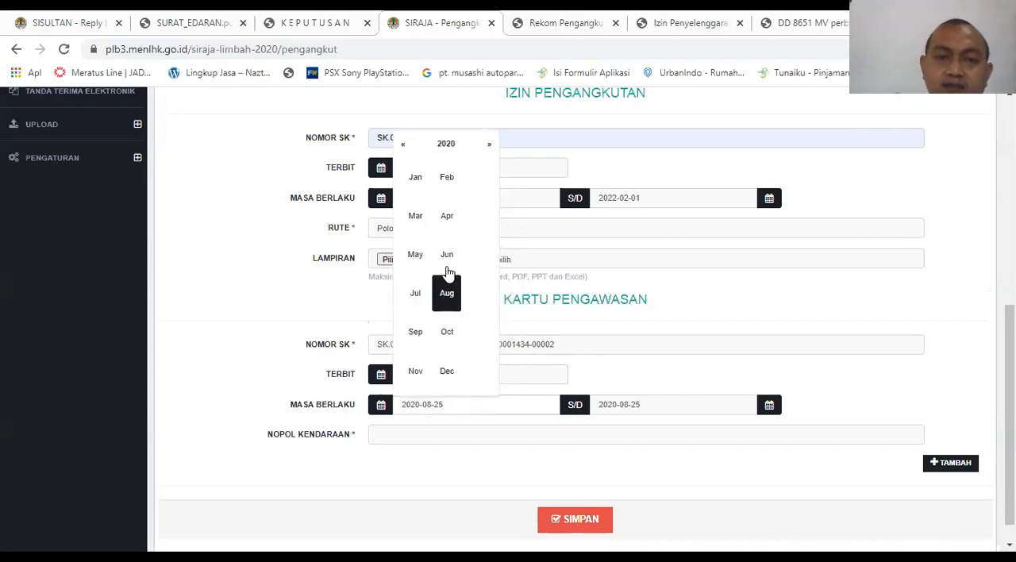
click(403, 144)
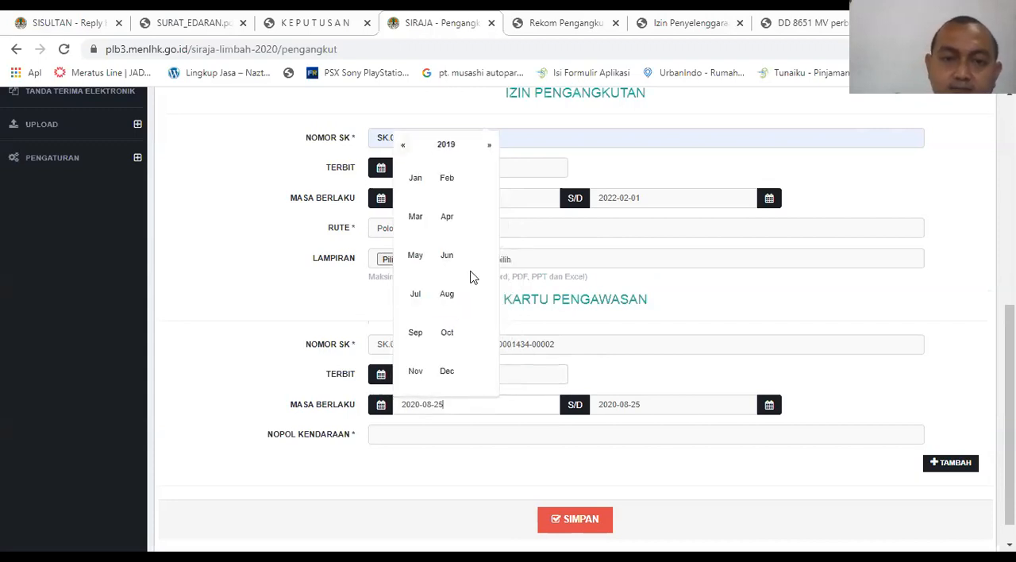
click(447, 332)
click(457, 333)
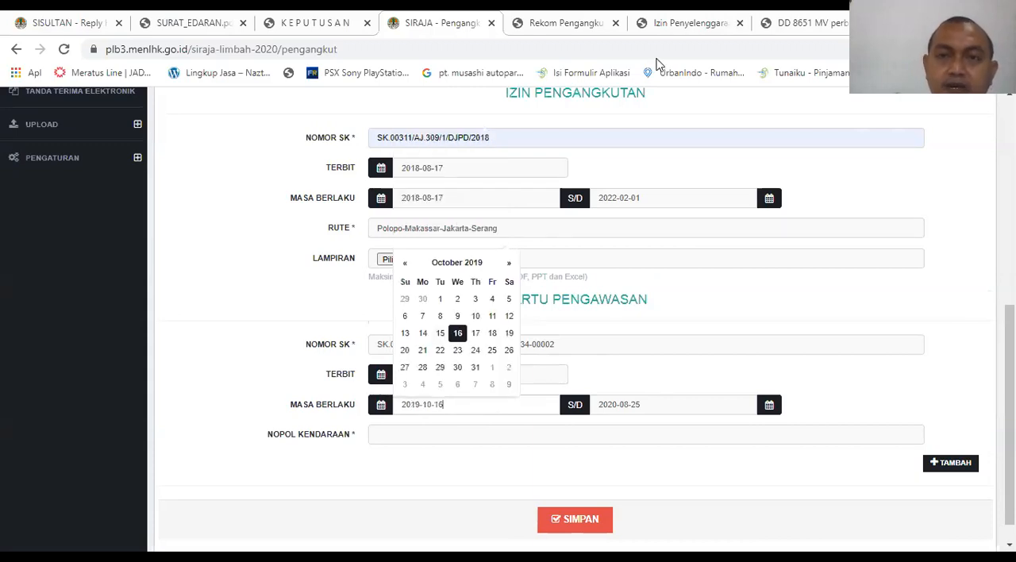
click(788, 27)
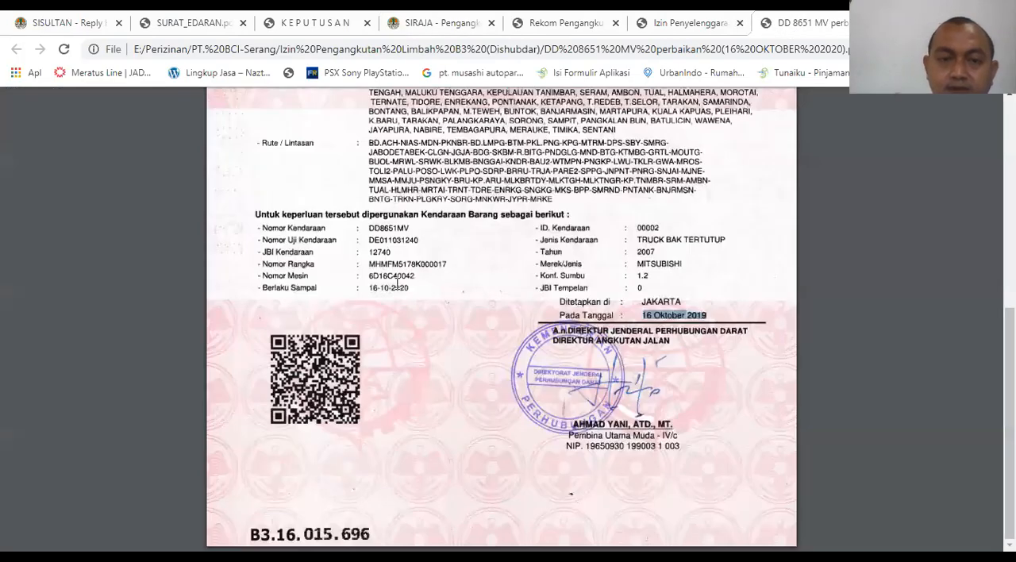
drag(414, 288, 370, 290)
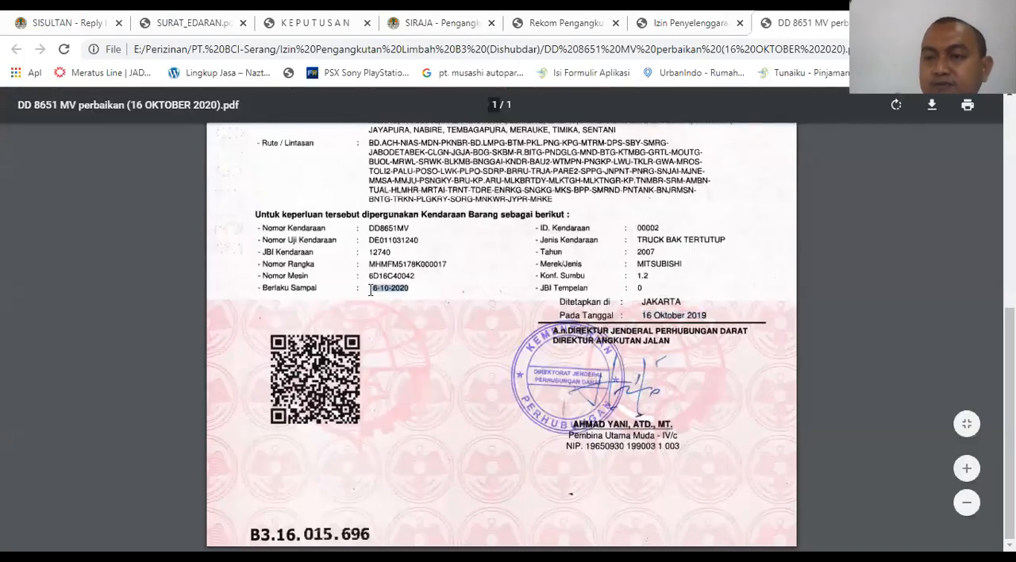
click(442, 19)
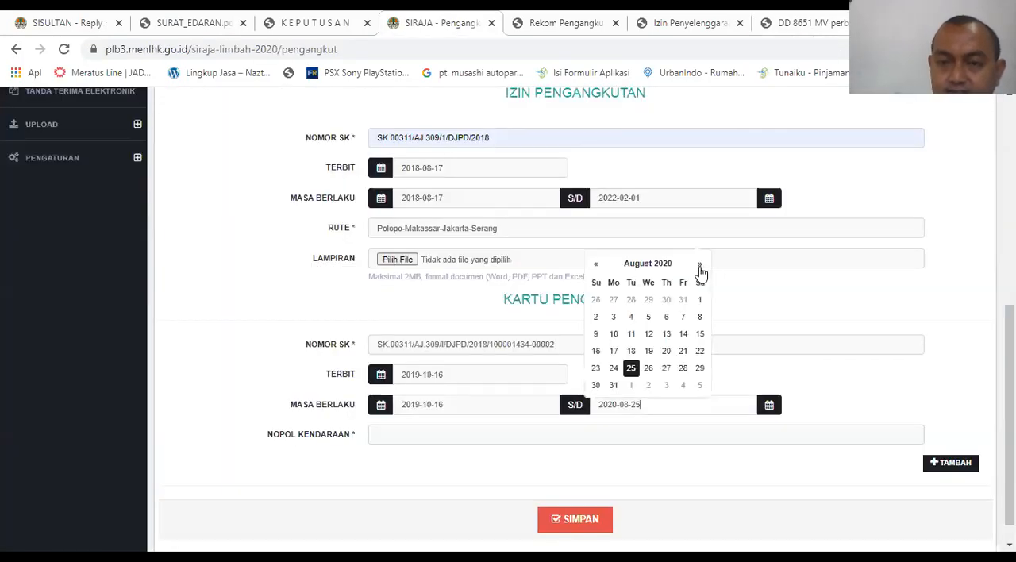
click(704, 265)
click(706, 263)
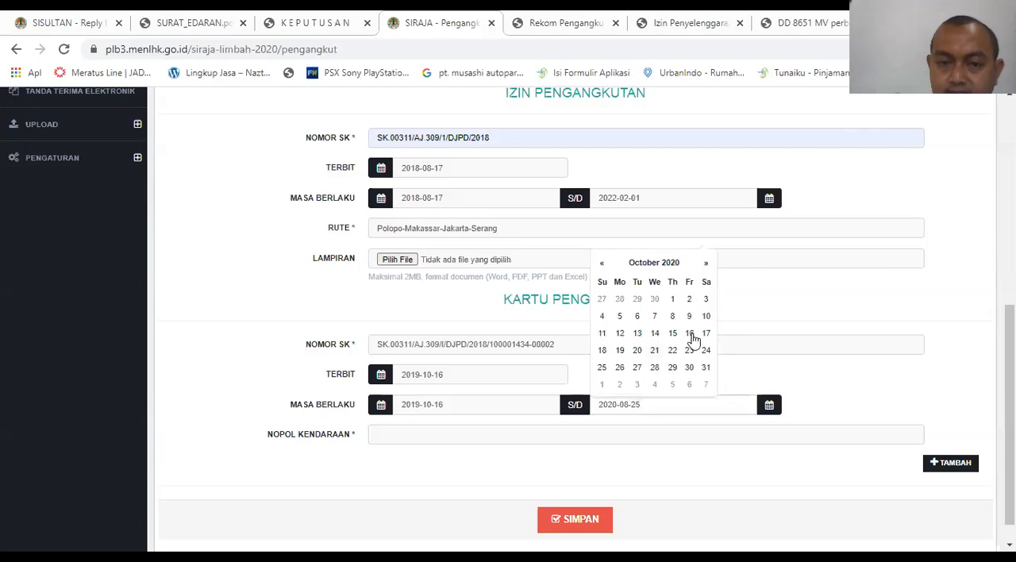
click(690, 333)
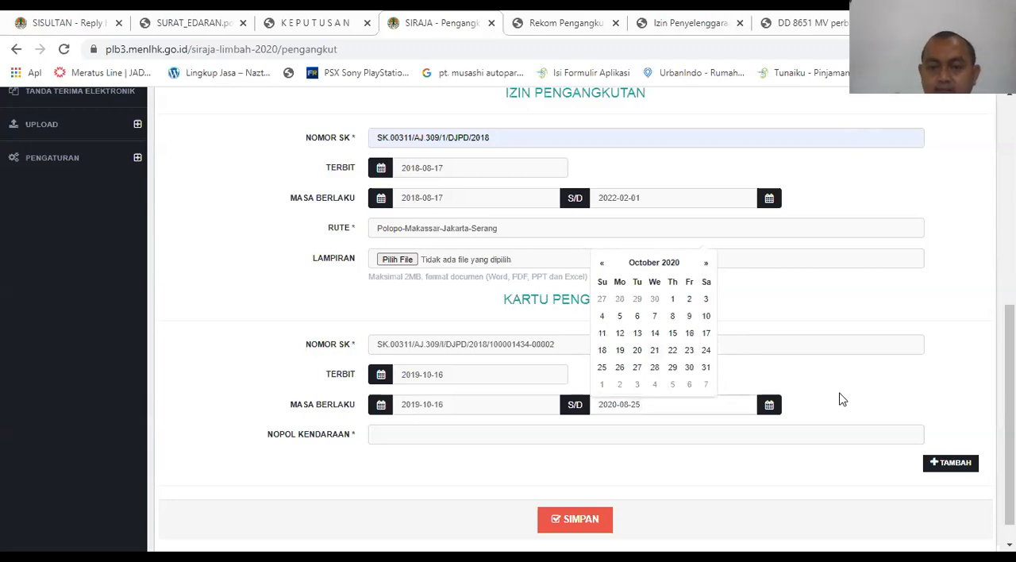
click(790, 433)
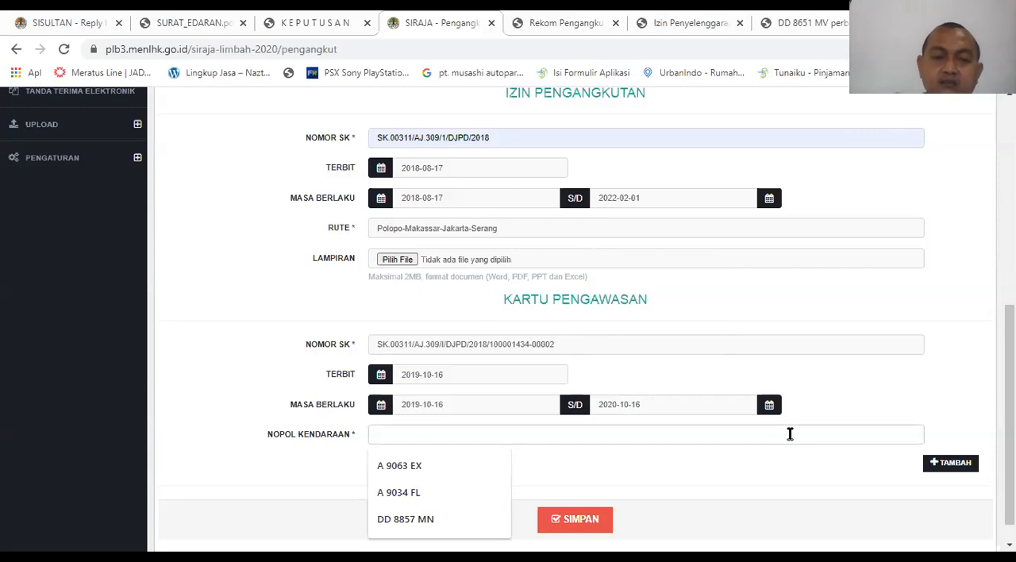
text(DD 8651 MV)
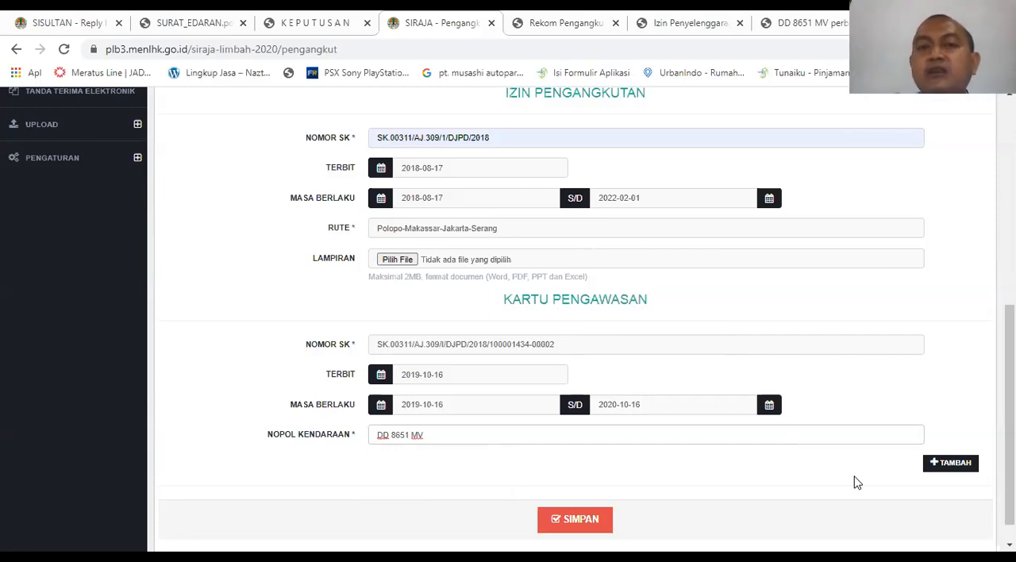
Examine the Rekom Pengangkutan PDF back to the approved vehicle table under KEDUA on page 2.
click(547, 22)
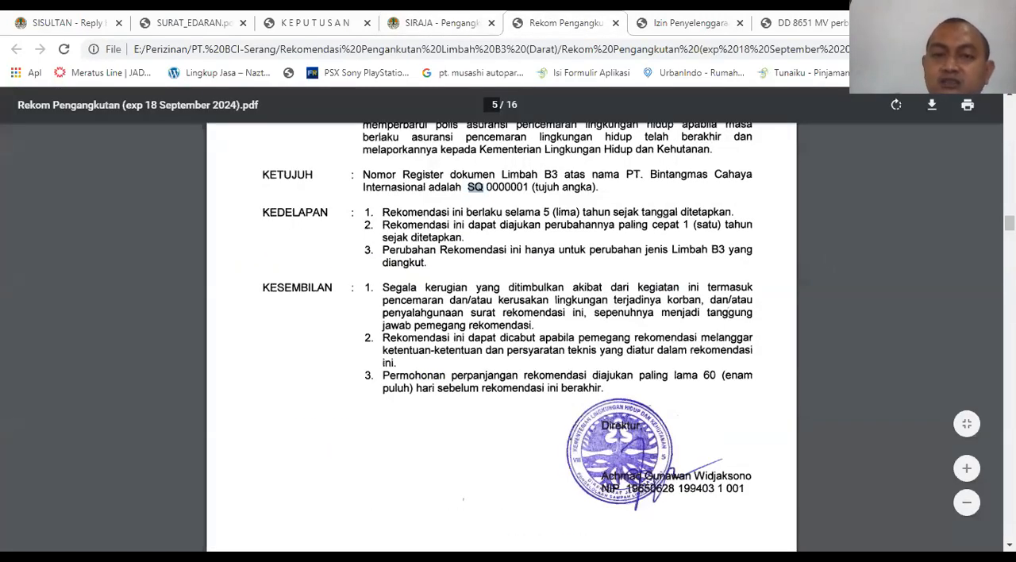
scroll(502, 333, up, 1)
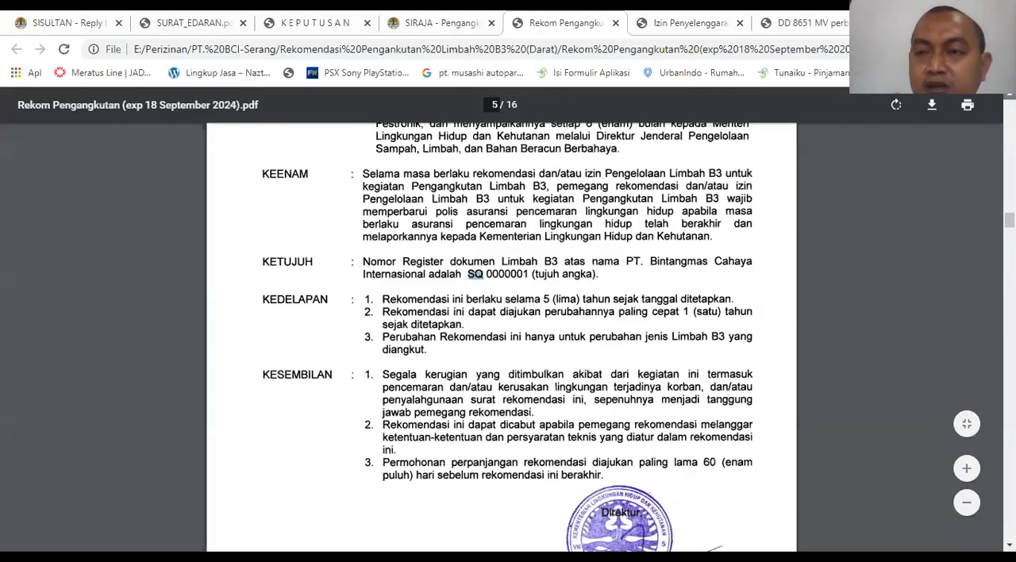
scroll(502, 333, up, 5)
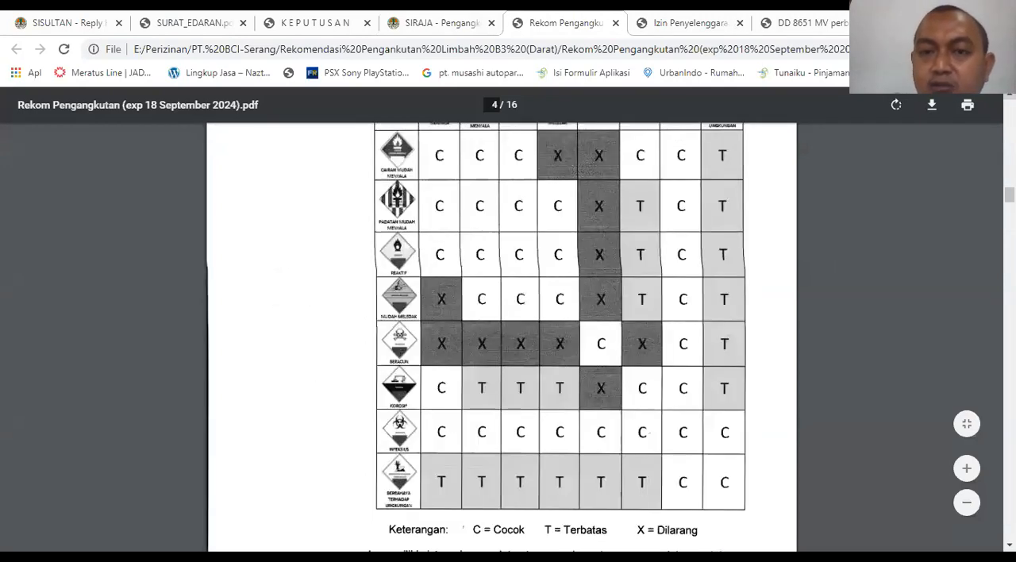
scroll(502, 334, up, 1)
scroll(323, 142, up, 1)
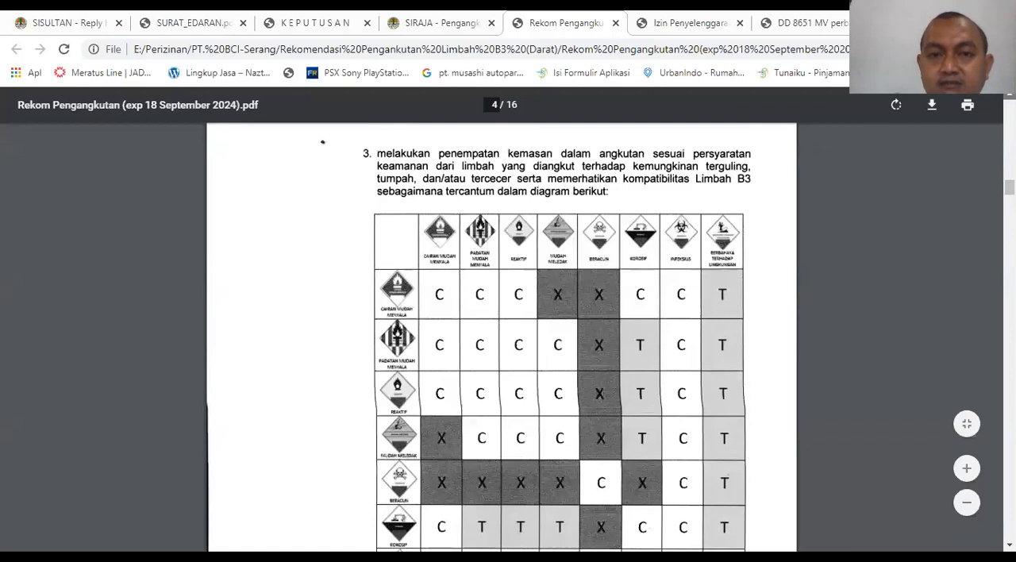
scroll(322, 142, up, 2)
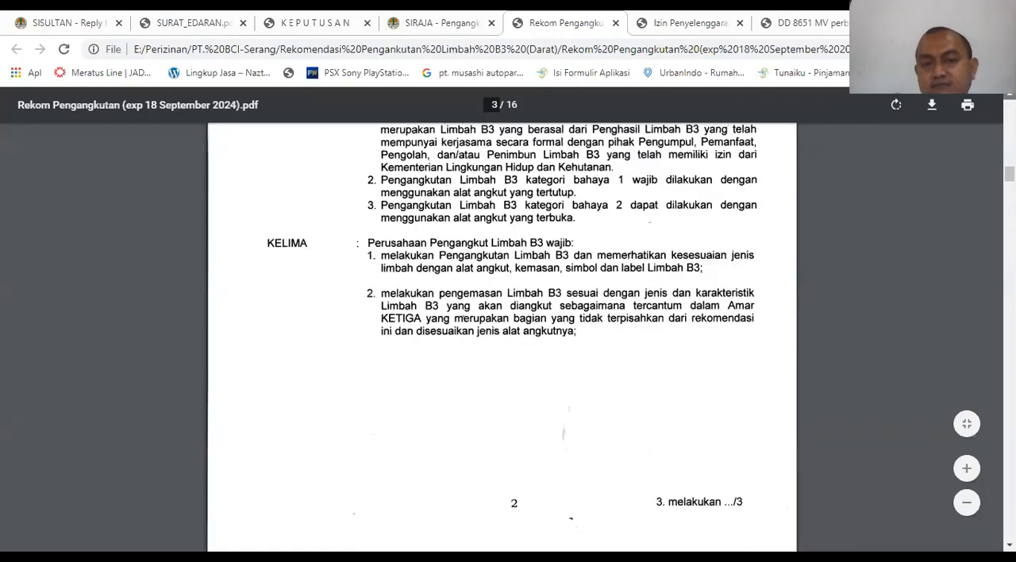
scroll(502, 334, up, 2)
scroll(502, 333, up, 3)
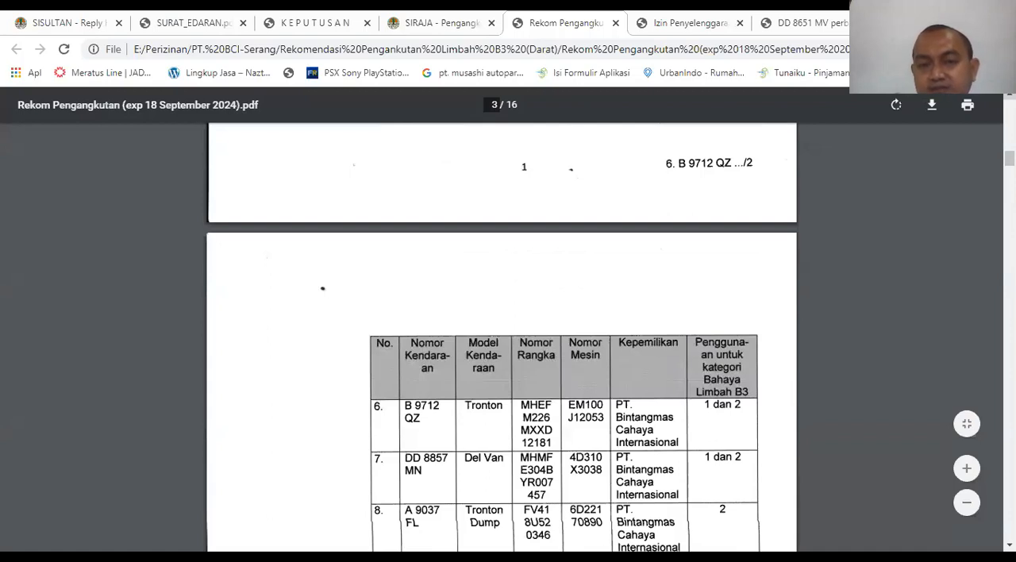
scroll(502, 334, up, 1)
scroll(501, 334, up, 2)
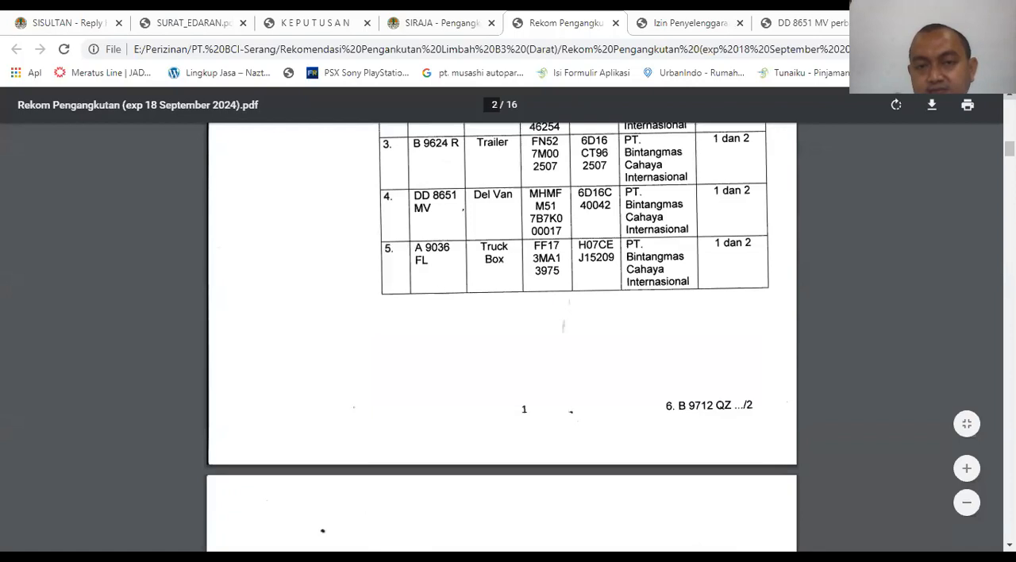
scroll(502, 333, up, 2)
scroll(502, 333, up, 1)
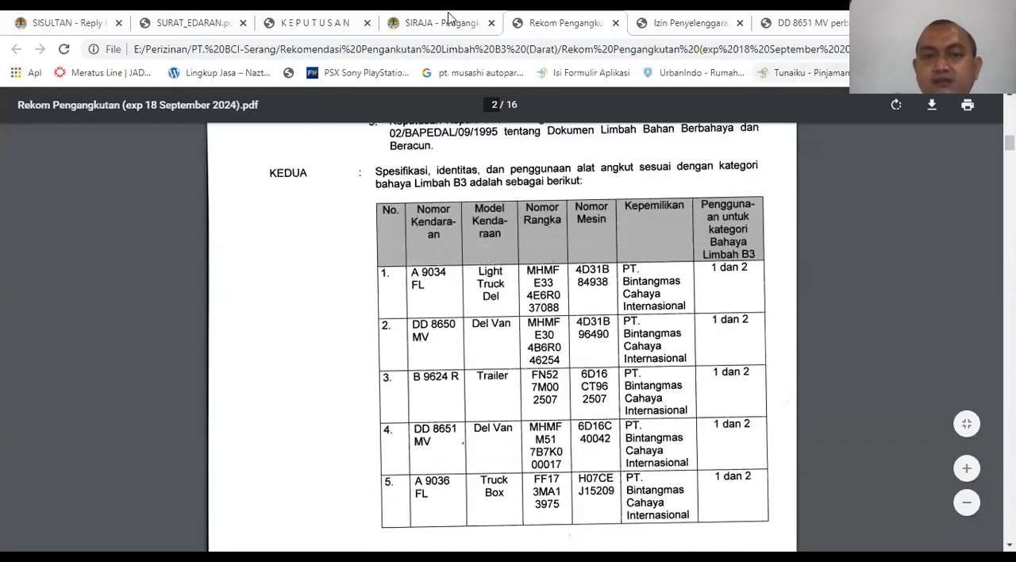
Return to SIRAJA and review the filled-in Pengangkutan form from Perusahaan Pengangkut through the vehicle's Kartu Pengawasan.
key(ctrl+shift+Tab)
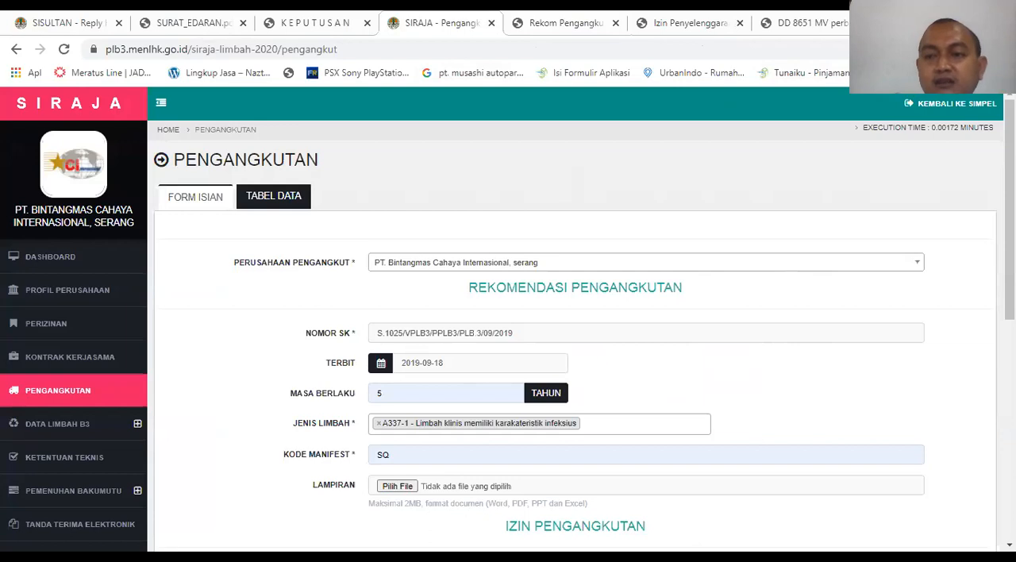
scroll(952, 468, down, 5)
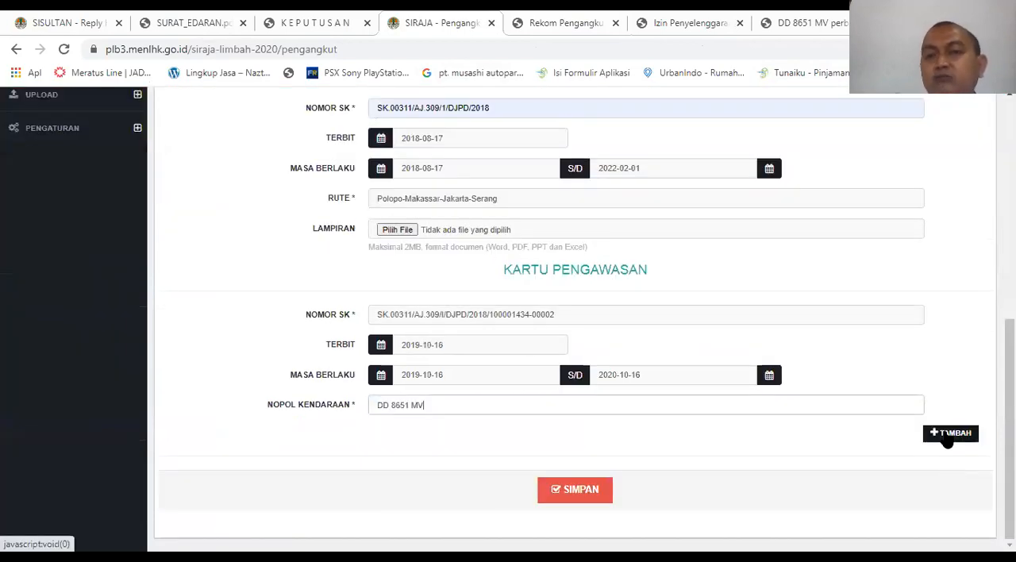
click(568, 500)
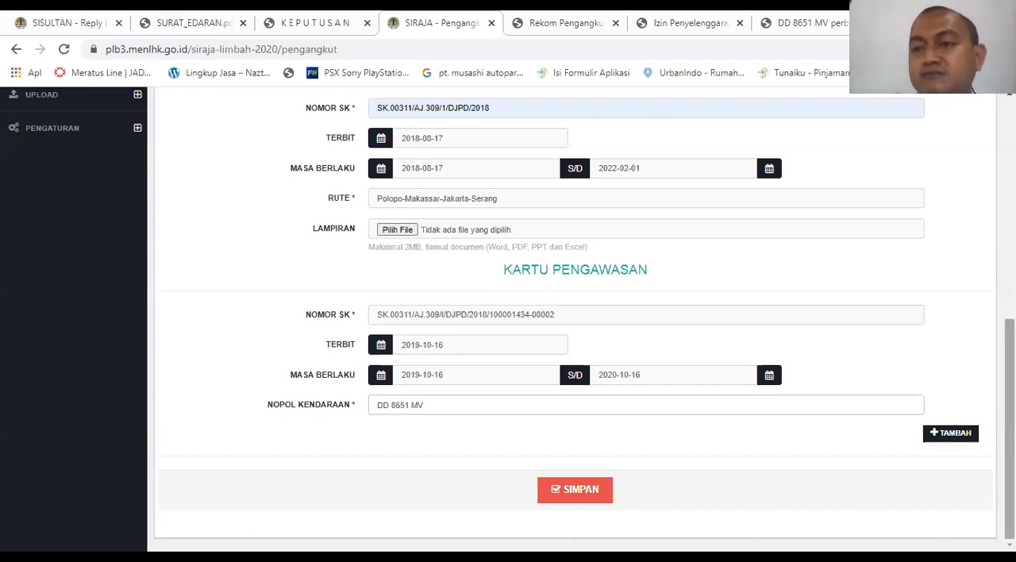
scroll(575, 318, up, 4)
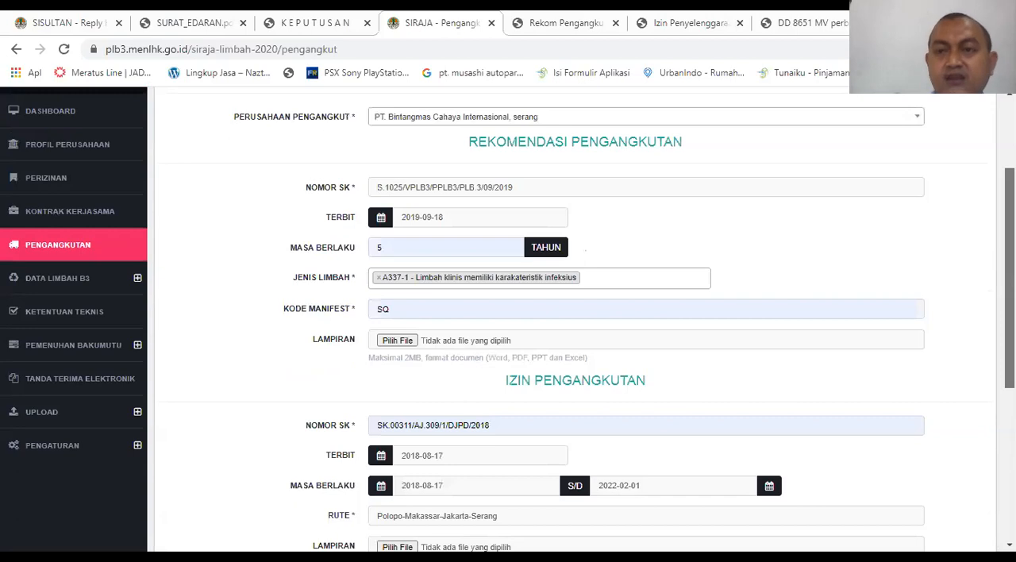
scroll(574, 318, up, 2)
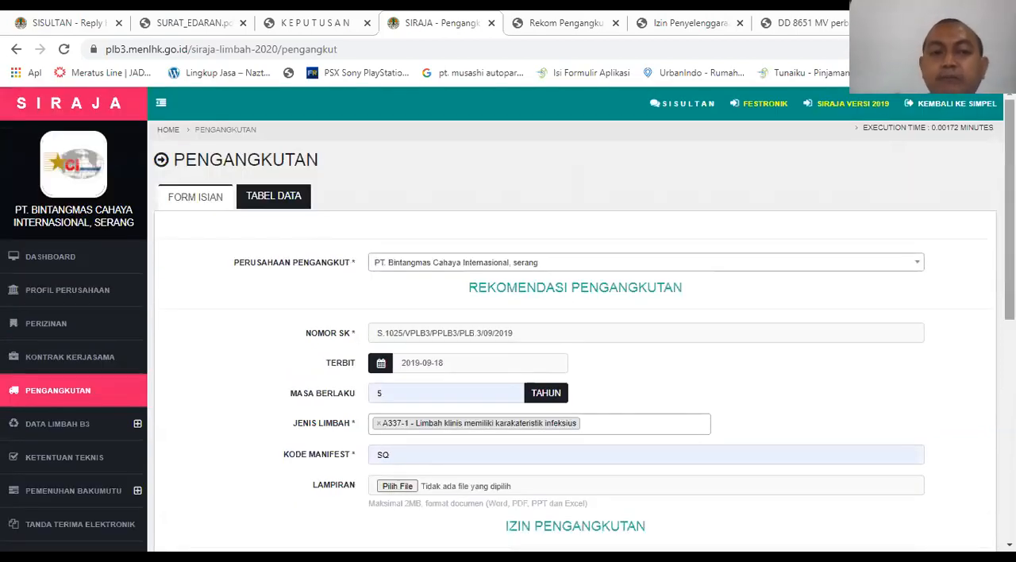
Show the Pengangkutan data table and examine the registered carriers' Rekomendasi and Izin columns.
click(256, 197)
scroll(256, 197, down, 1)
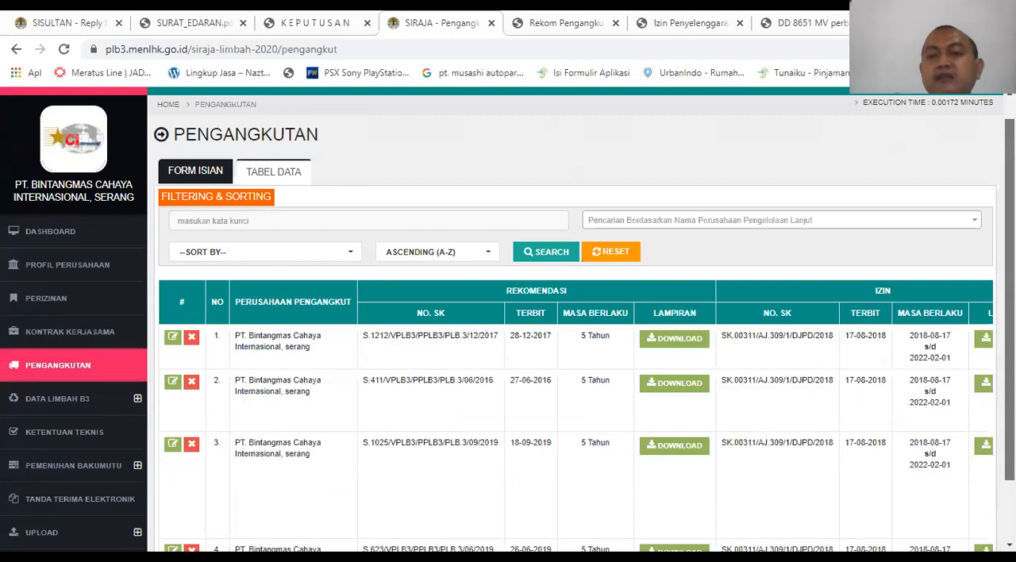
scroll(795, 517, down, 2)
drag(843, 527, 800, 528)
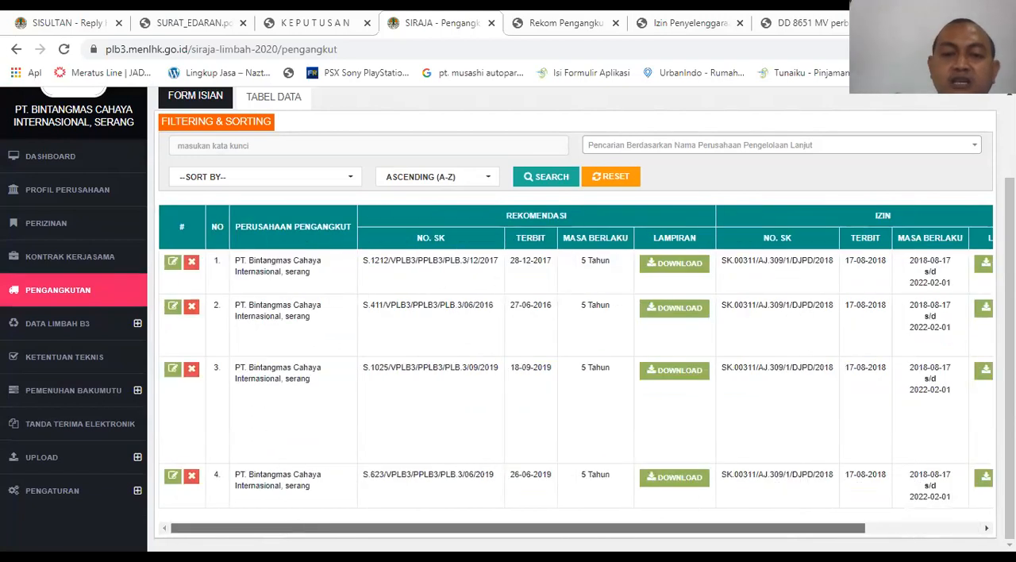
scroll(921, 505, right, 3)
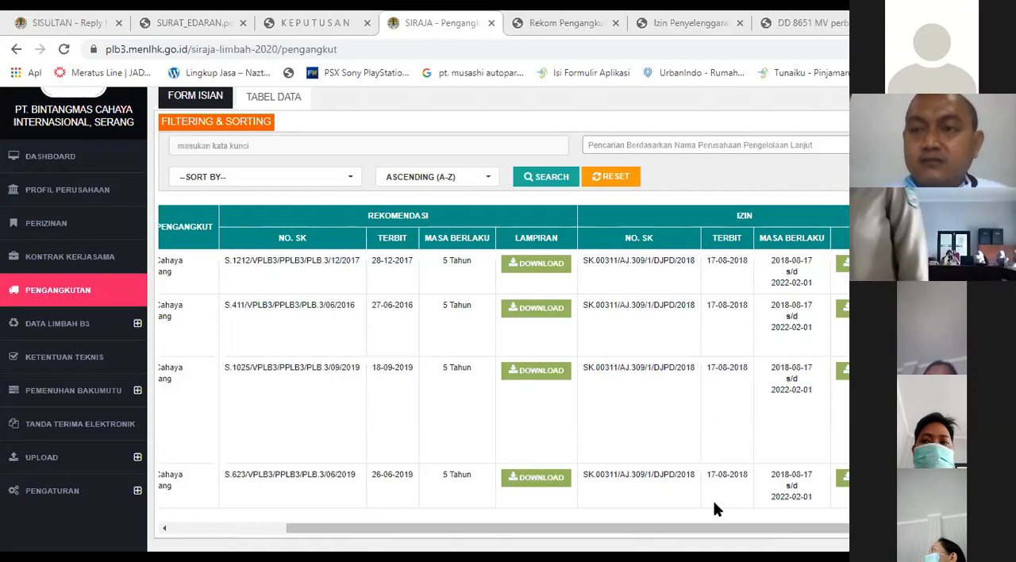
scroll(821, 470, up, 2)
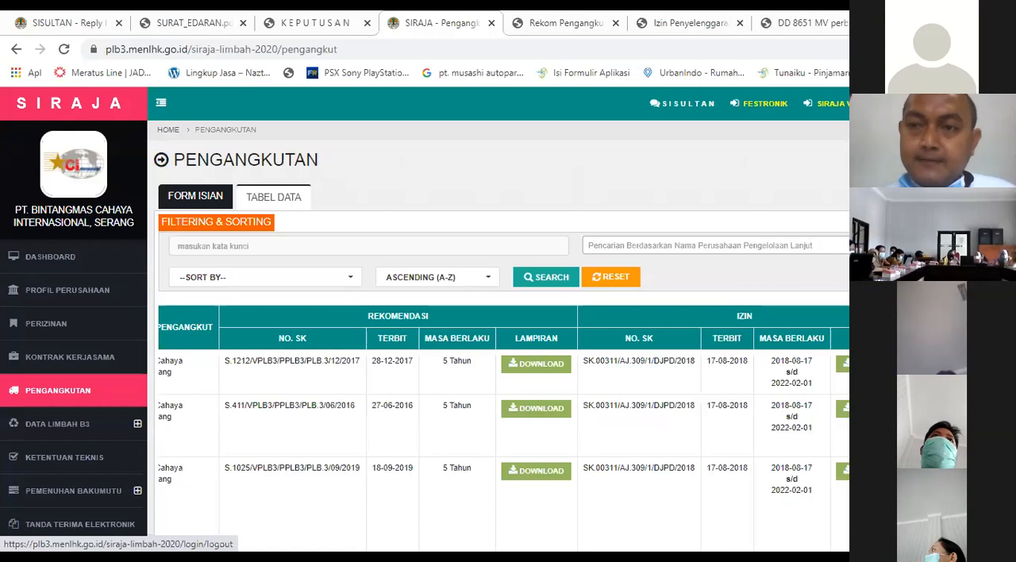
Leave SIRAJA for the SIMPEL login page and close the SISULTAN page and all open document pages.
click(952, 103)
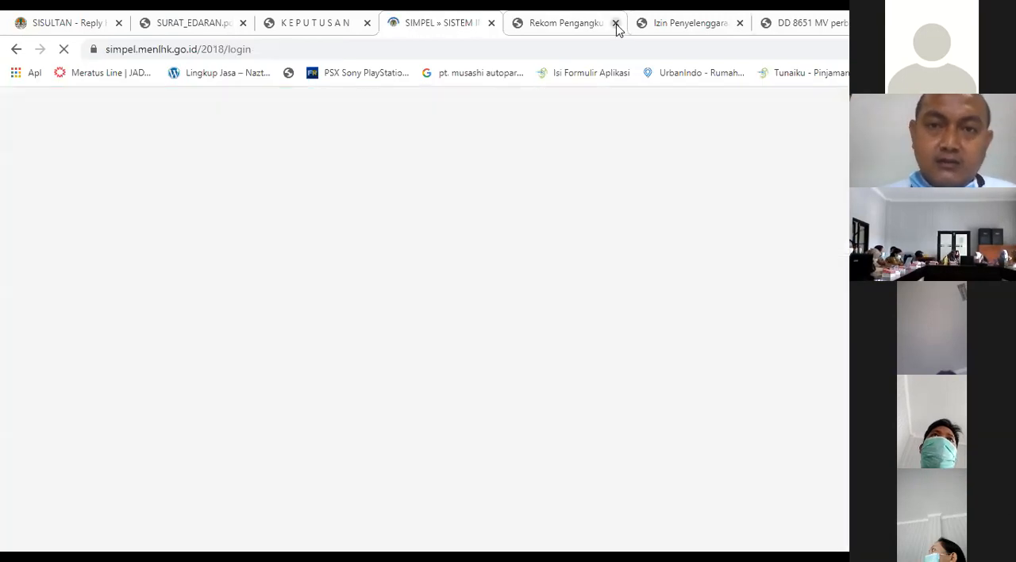
click(615, 23)
click(615, 23)
click(616, 24)
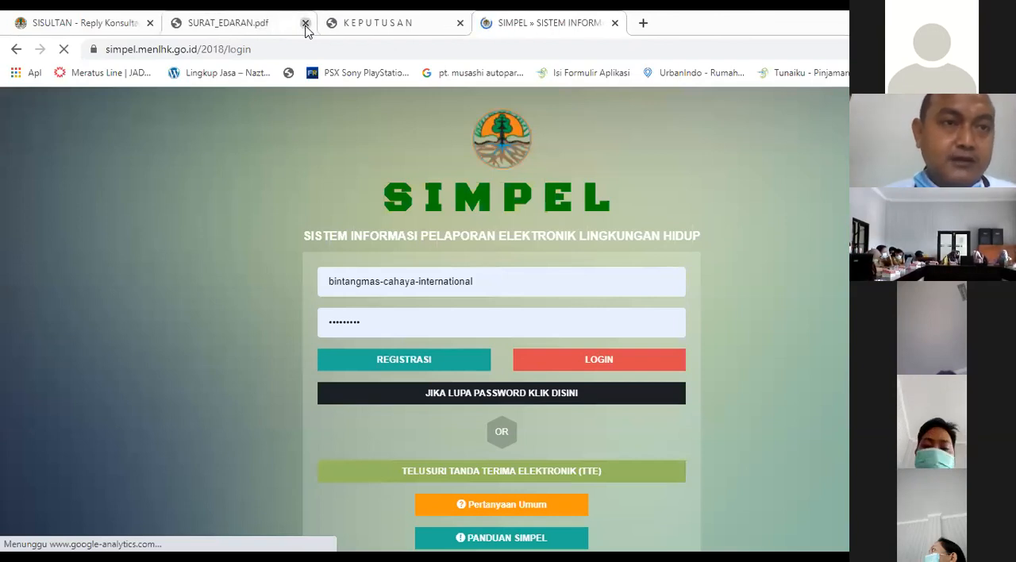
click(306, 25)
click(306, 24)
click(151, 24)
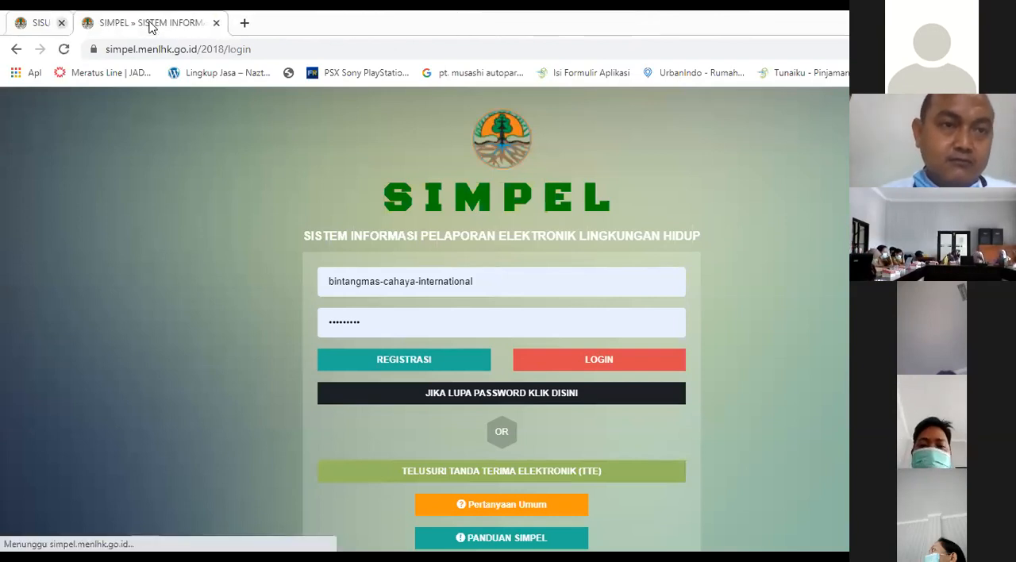
Log in to SIMPEL as PT. Tri Hasta Perkasa with the saved username and password, reload the page, and dismiss the announcement.
click(404, 282)
triple_click(405, 289)
key(Down)
key(Down)
key(Return)
click(561, 361)
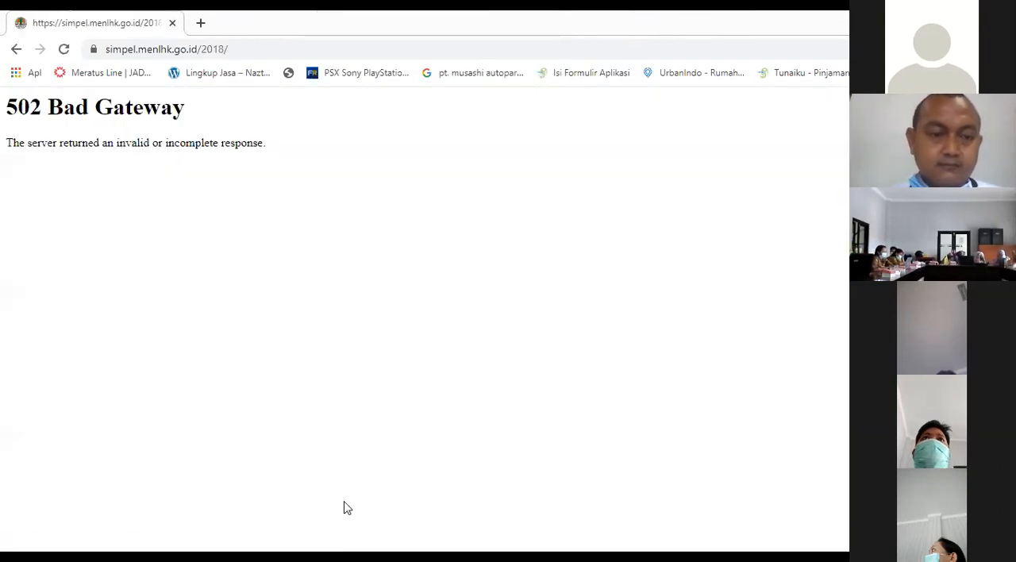
click(64, 49)
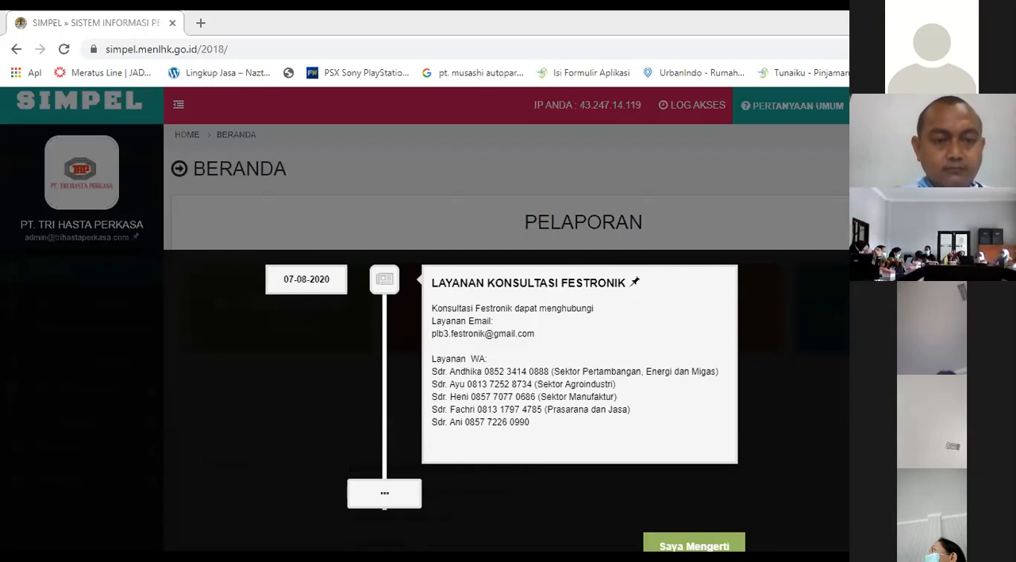
click(701, 541)
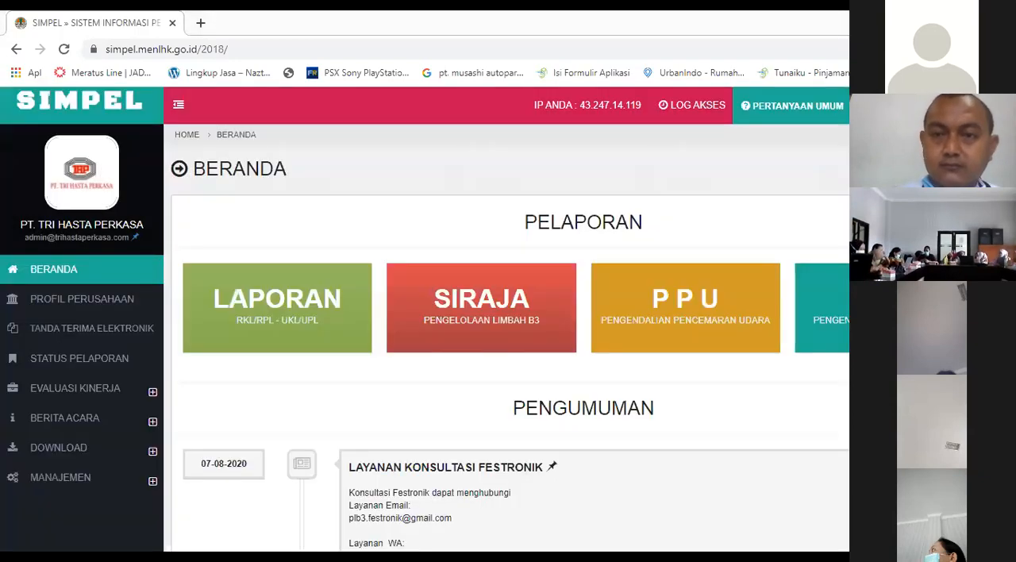
Open SIRAJA for Pengelolaan Limbah B3, dismiss its notice, and switch to the 2020 version.
click(516, 284)
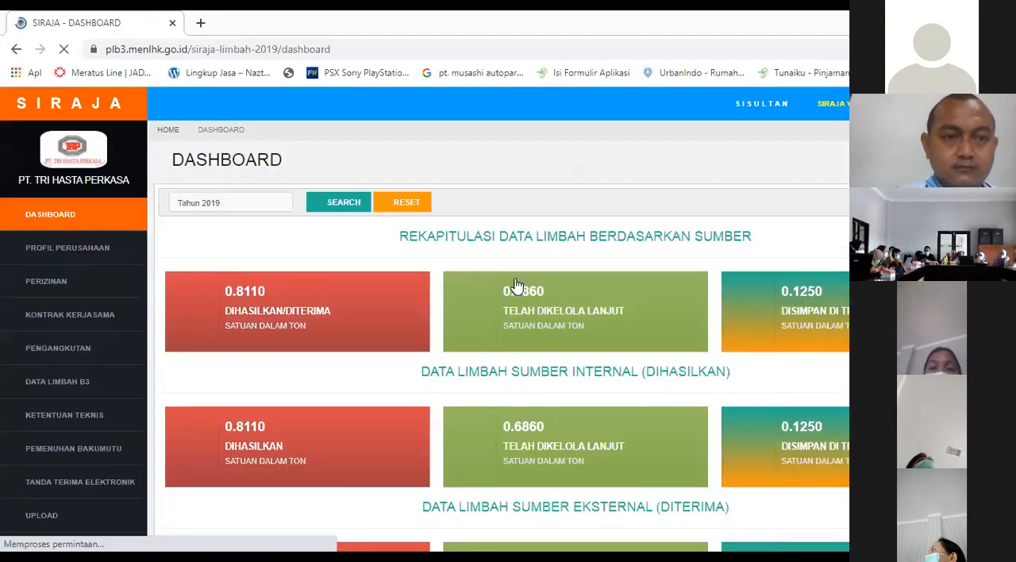
key(Escape)
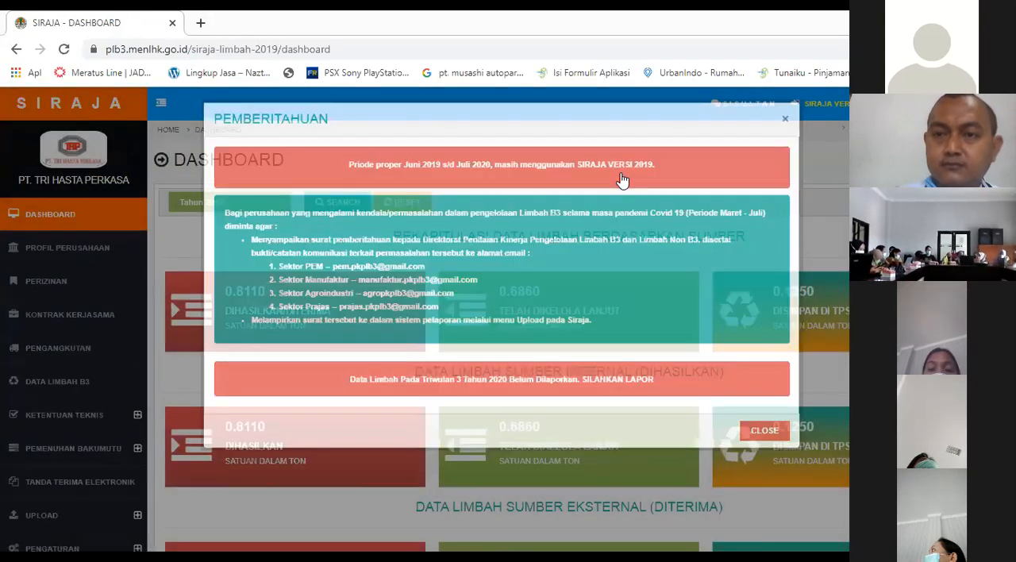
click(823, 103)
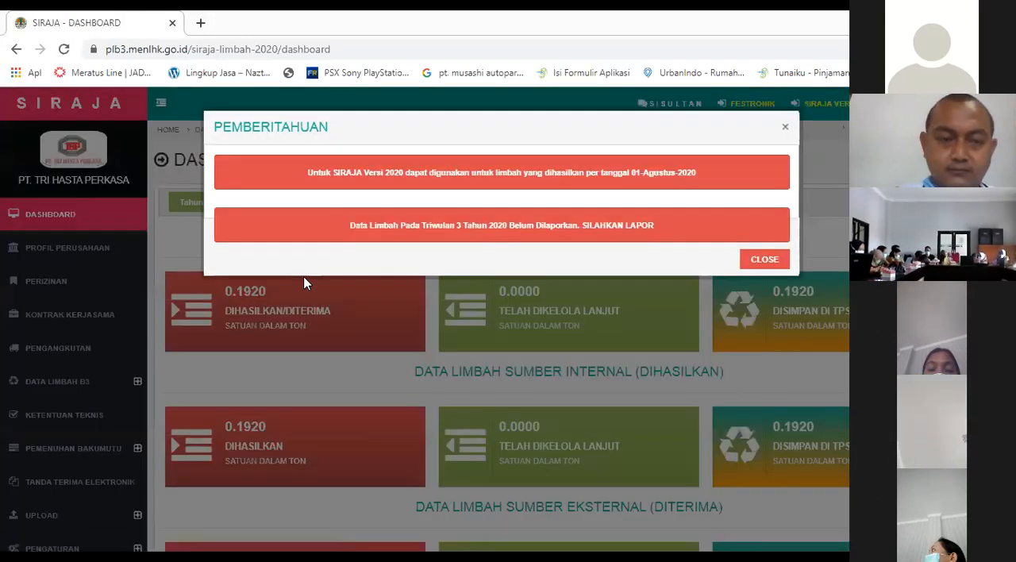
Dismiss the Pemberitahuan notice and open the Masuk/Dihasilkan form for Data Limbah B3.
click(66, 414)
click(66, 385)
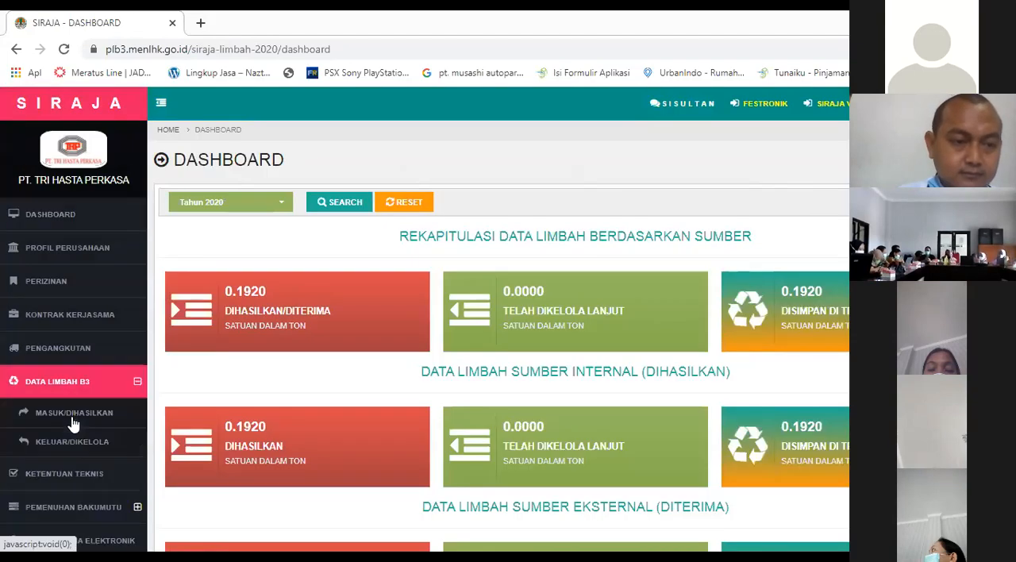
click(73, 426)
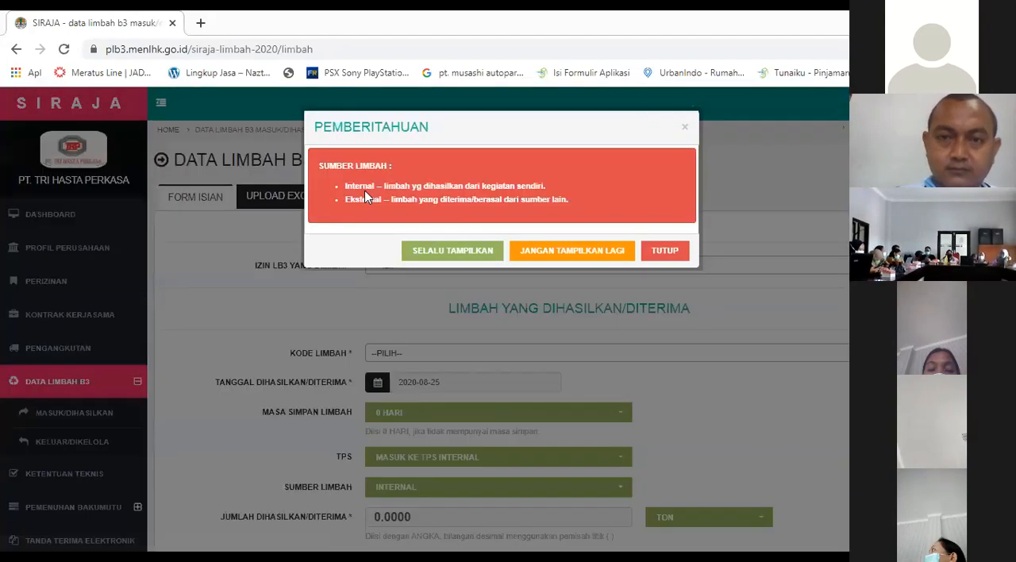
Dismiss the waste-source notice and examine the recorded Masuk/Dihasilkan entries in the data table.
key(Escape)
click(364, 202)
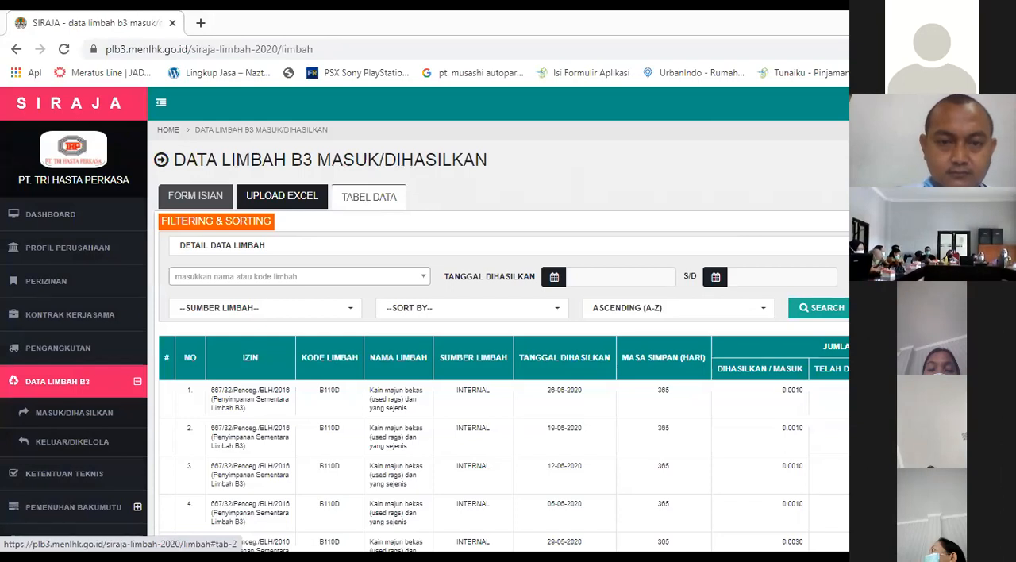
scroll(369, 199, down, 2)
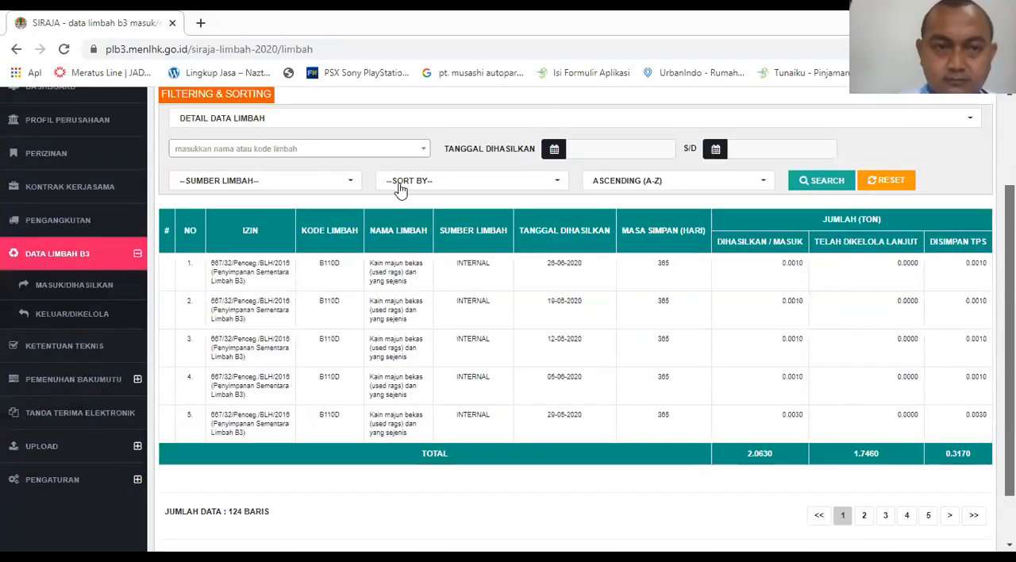
scroll(405, 192, down, 1)
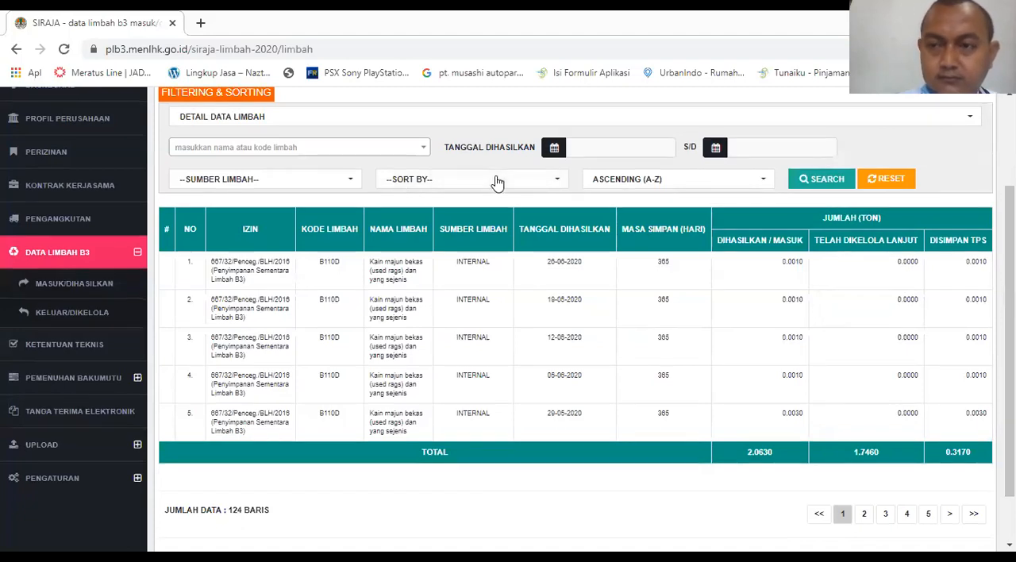
scroll(608, 254, up, 3)
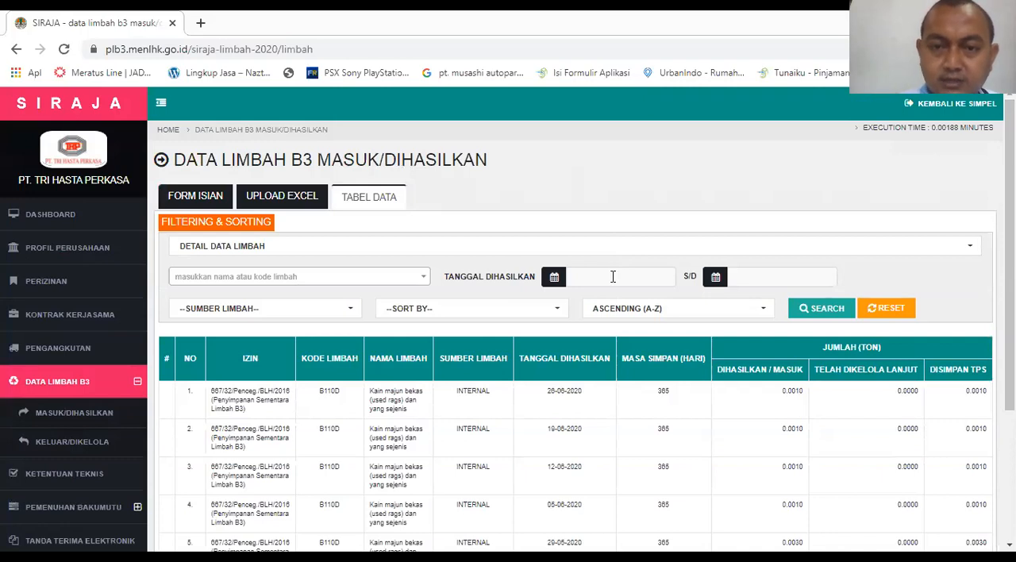
Filter the waste table to Tanggal Dihasilkan from 2020-06-01 to 2020-08-31, dismiss the notice, and review the matching rows.
click(613, 276)
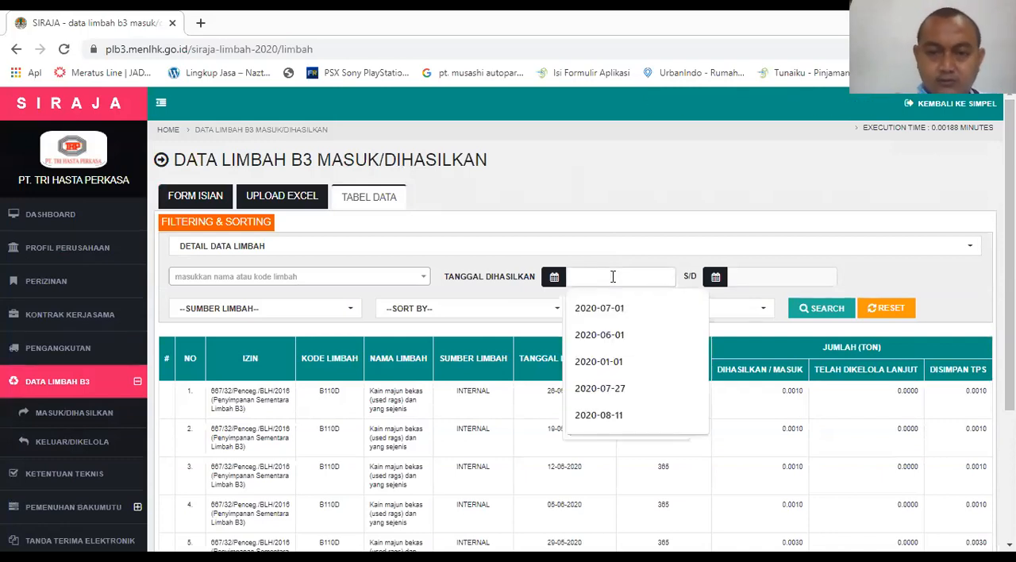
click(623, 342)
click(732, 278)
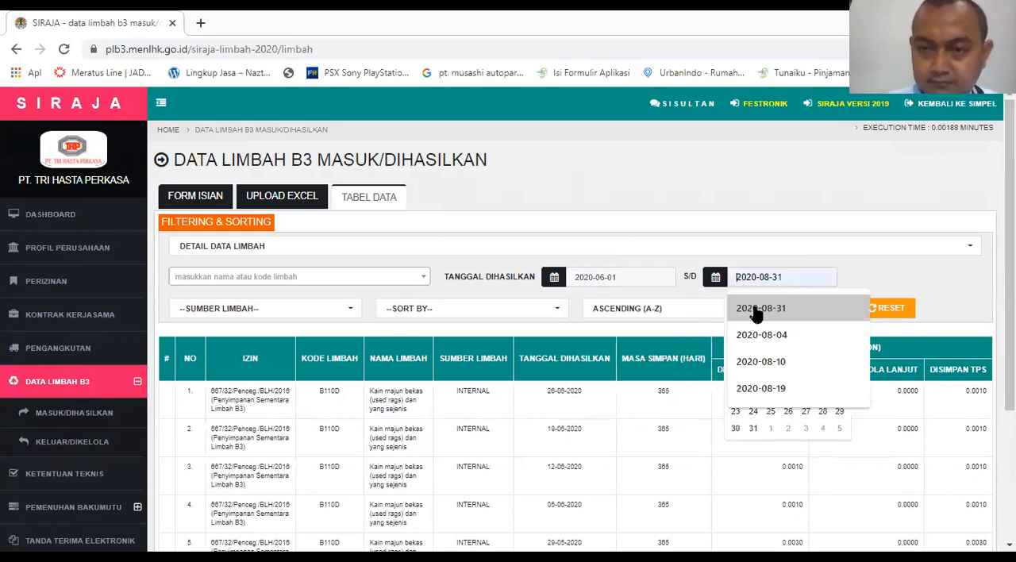
click(834, 314)
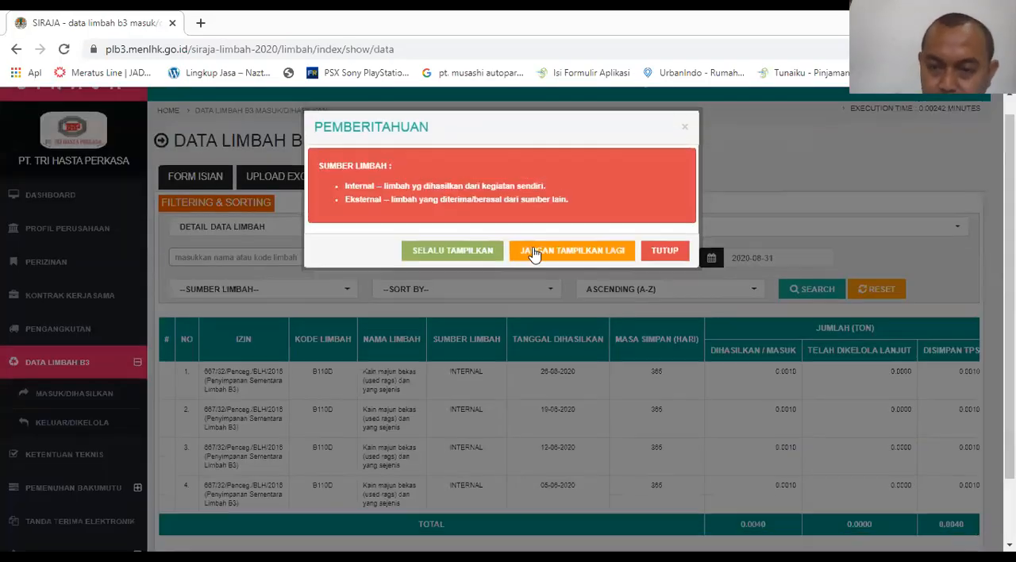
key(Escape)
scroll(508, 316, down, 1)
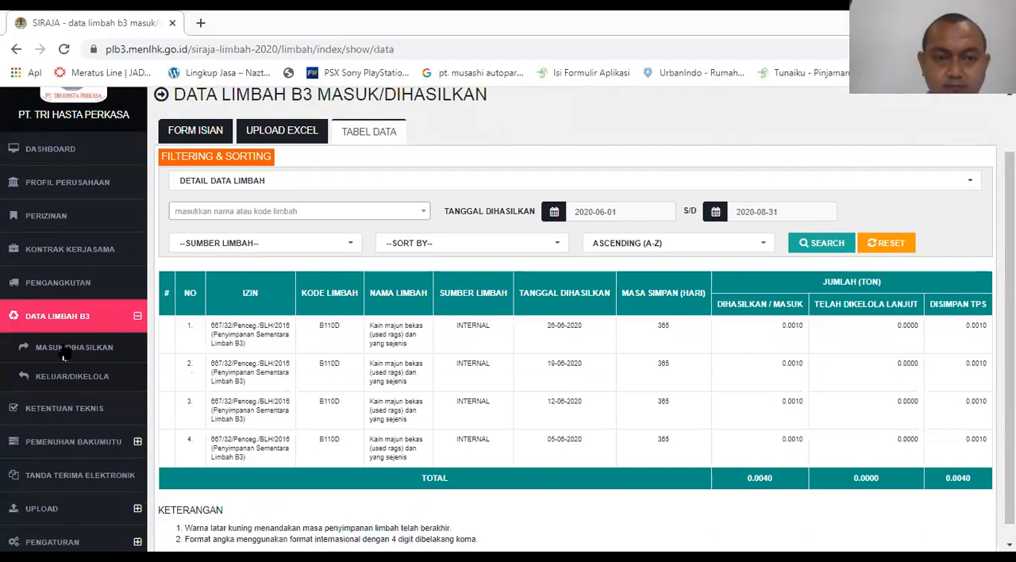
Reopen the blank Masuk/Dihasilkan entry form and set its Pemberitahuan notice not to be shown again.
click(114, 357)
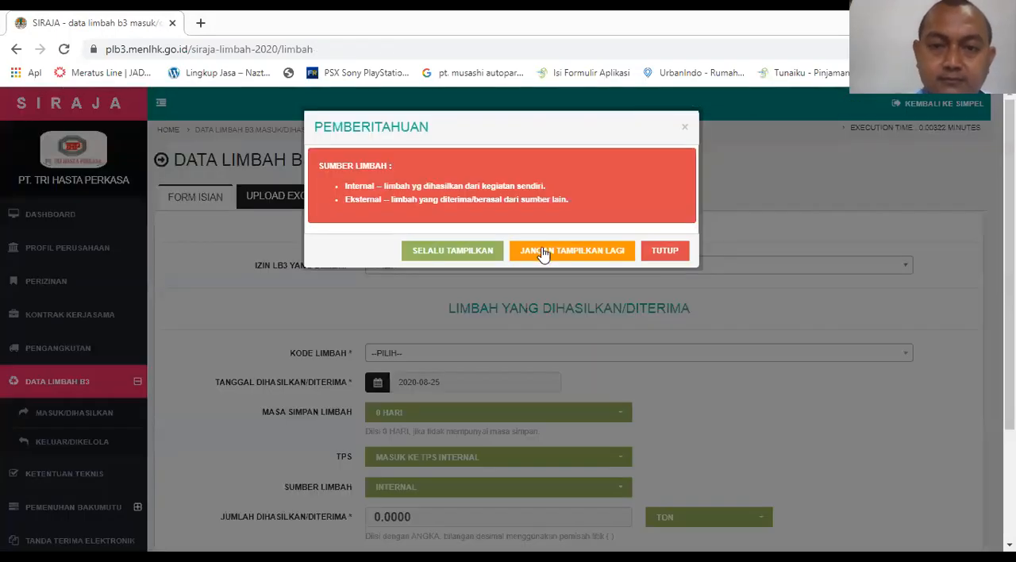
click(555, 246)
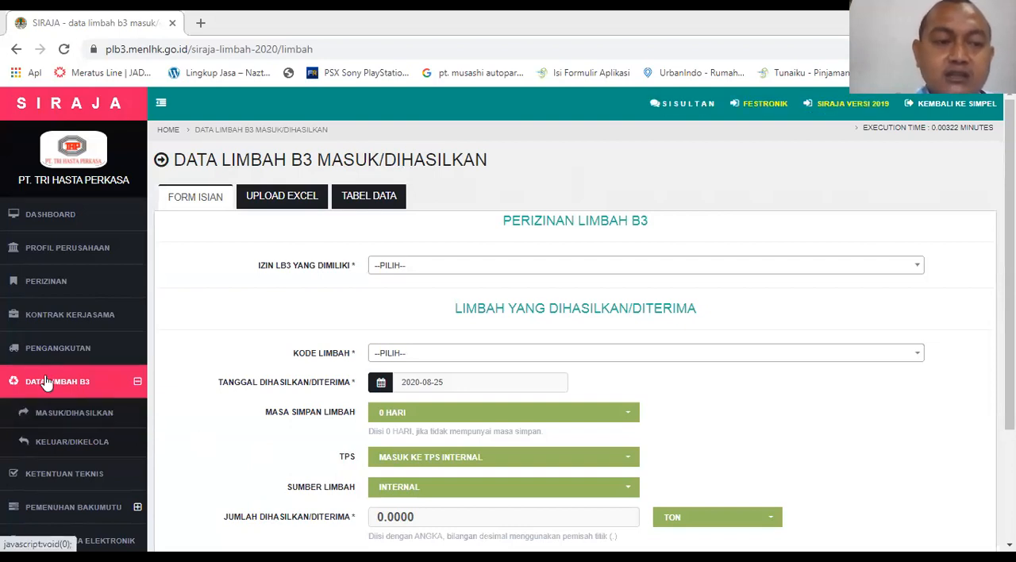
click(51, 426)
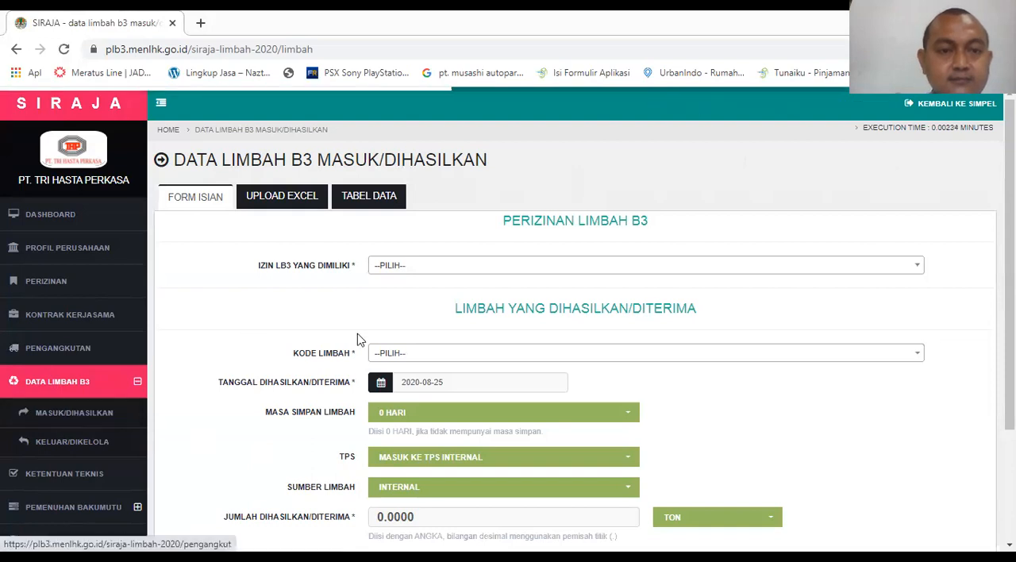
Select the company's Penyimpanan Sementara Limbah B3 permit as the Izin LB3 yang Dimiliki.
click(418, 272)
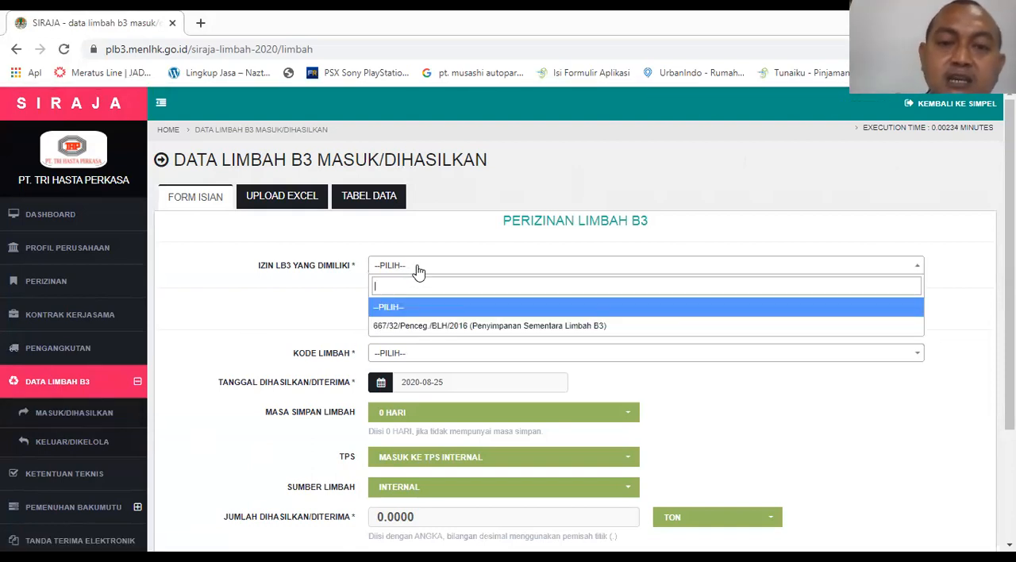
click(433, 328)
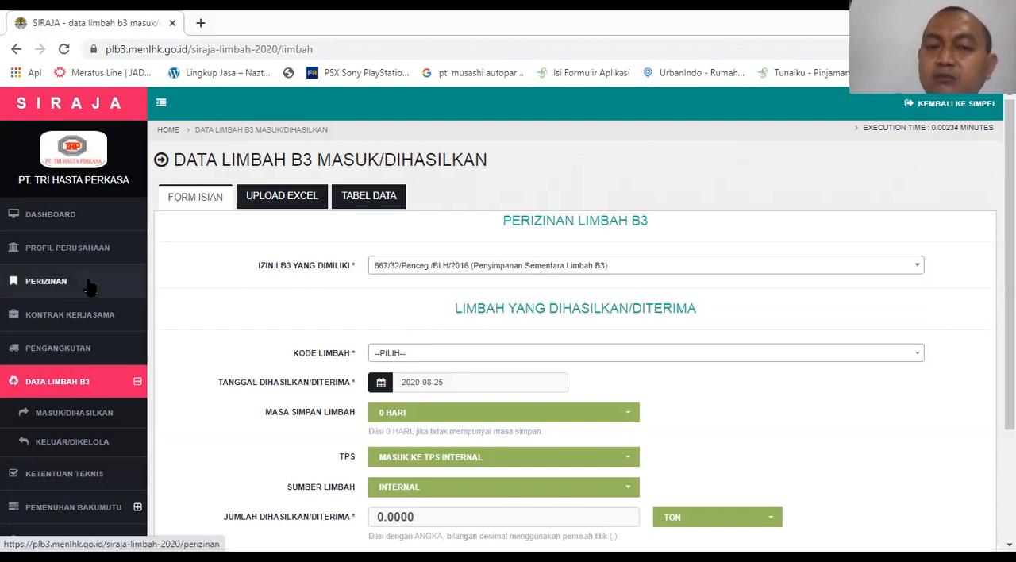
click(527, 268)
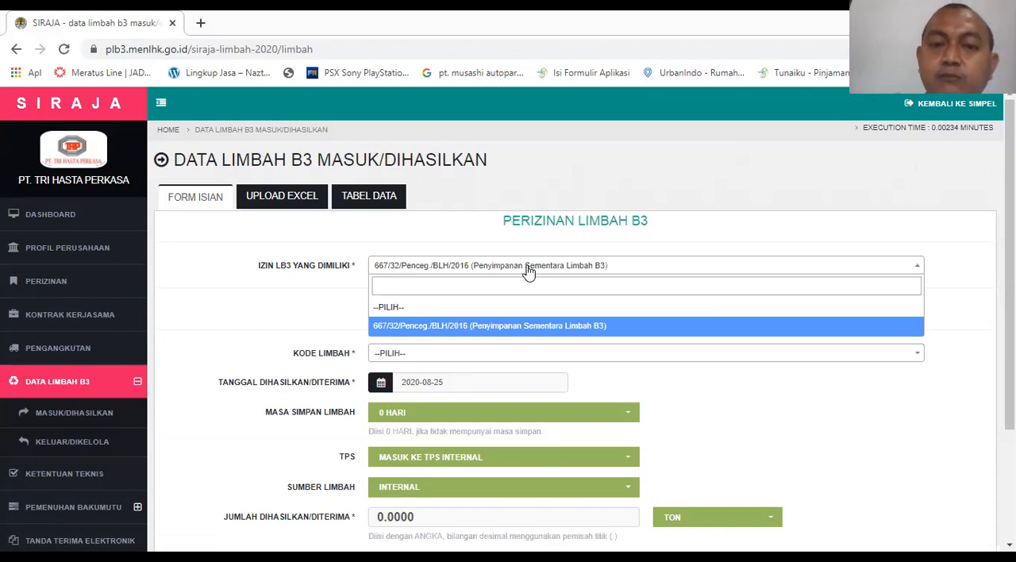
click(643, 234)
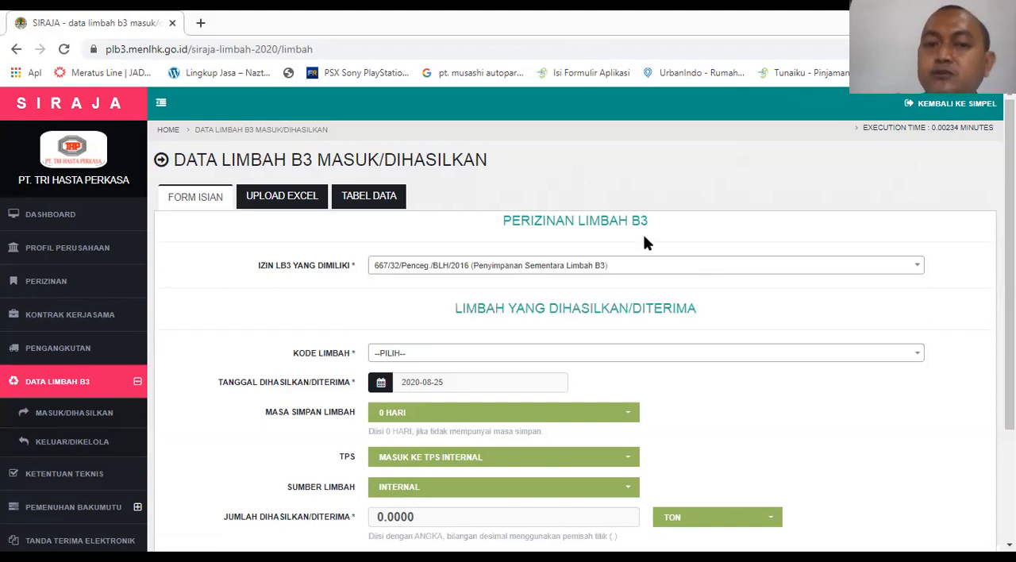
Set the Kode Limbah to B110d - Kain majun bekas (used rags) dan yang sejenis.
click(529, 361)
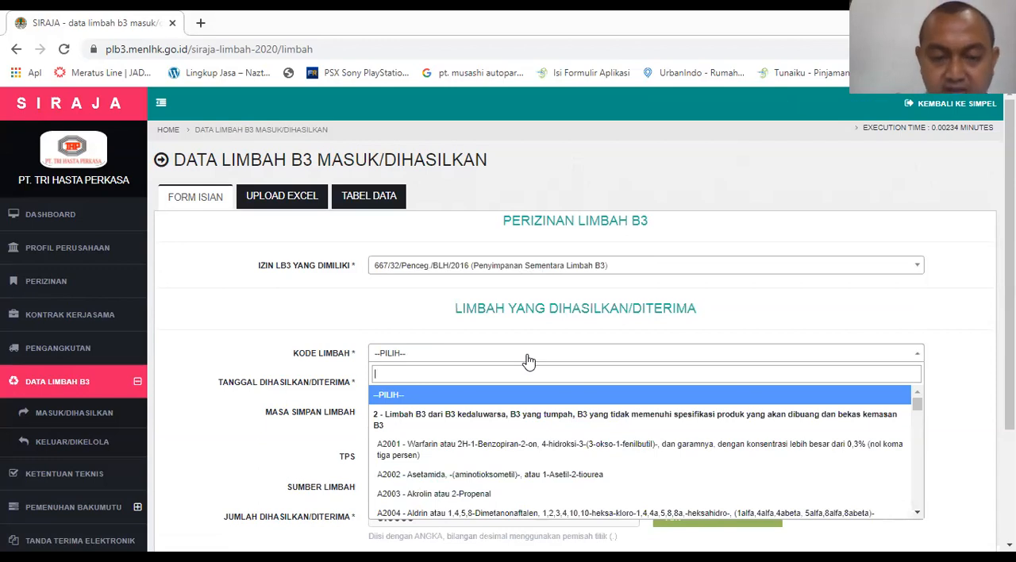
text(B100)
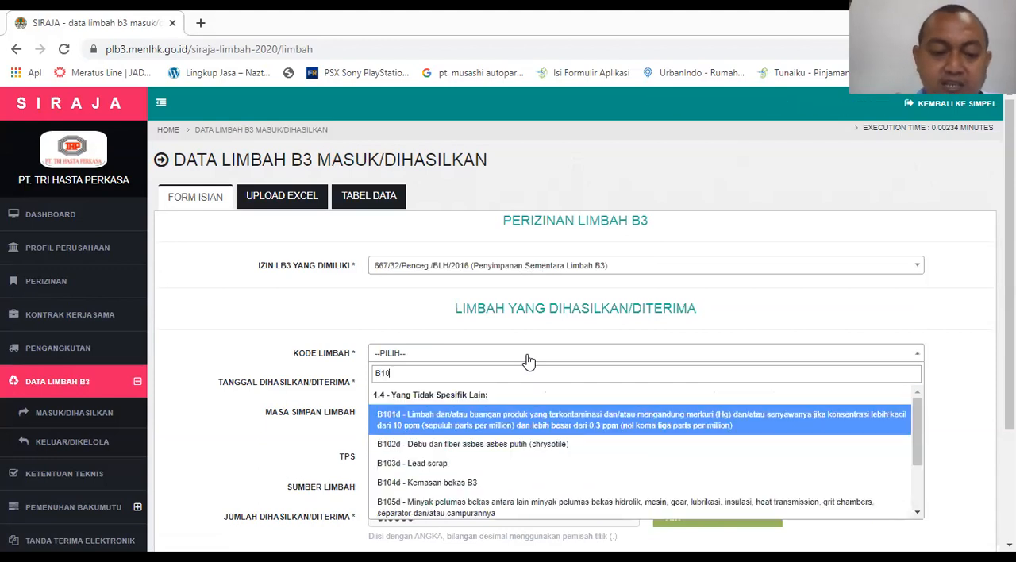
key(BackSpace)
key(BackSpace)
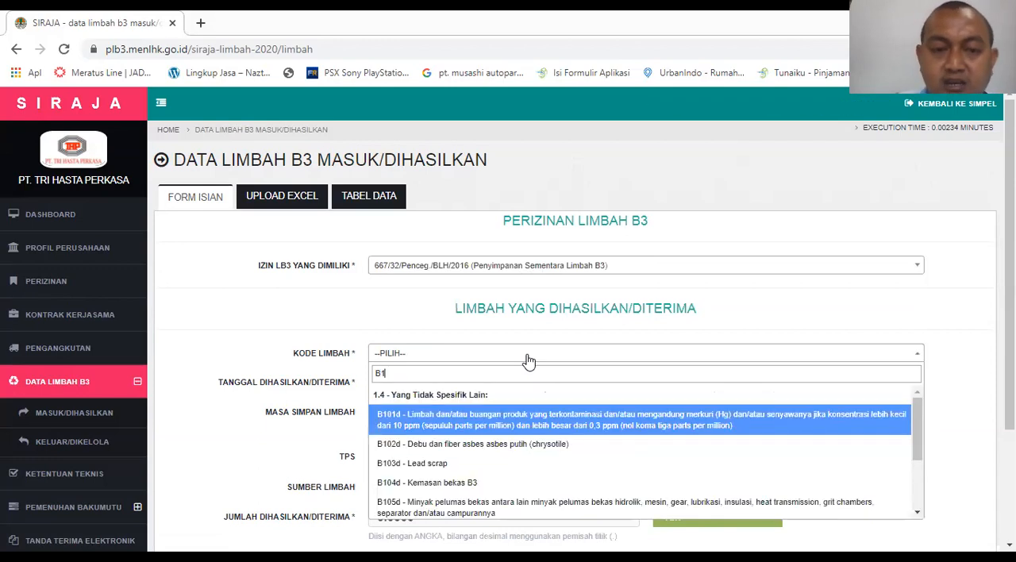
text(10d)
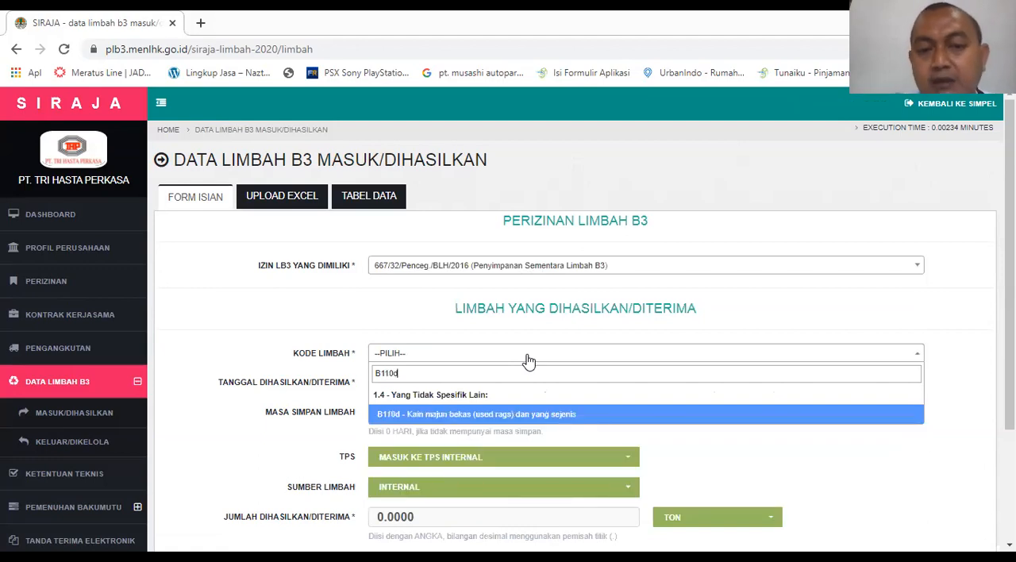
key(Return)
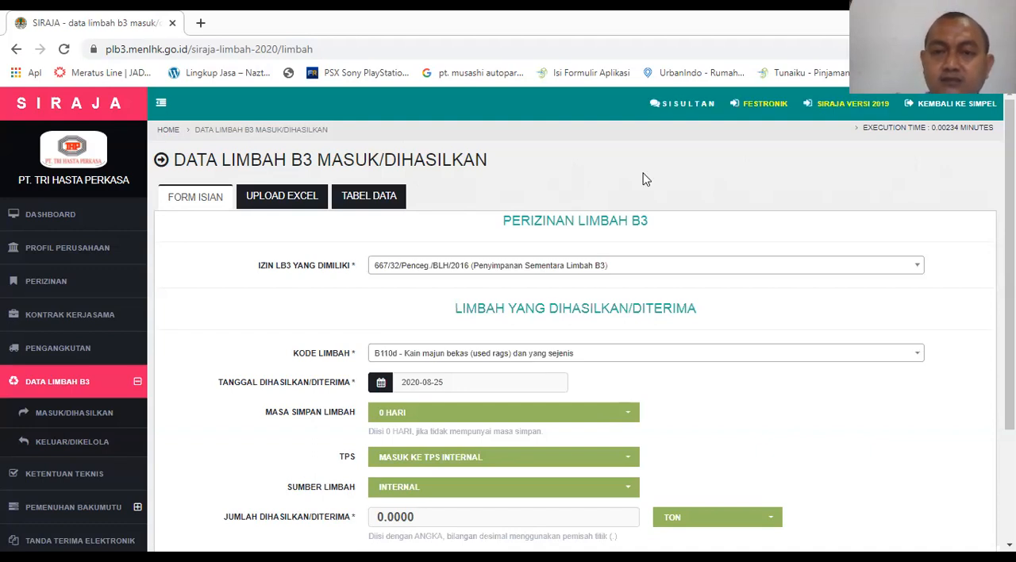
Set the Tanggal Dihasilkan/Diterima to 2020-07-03.
click(490, 381)
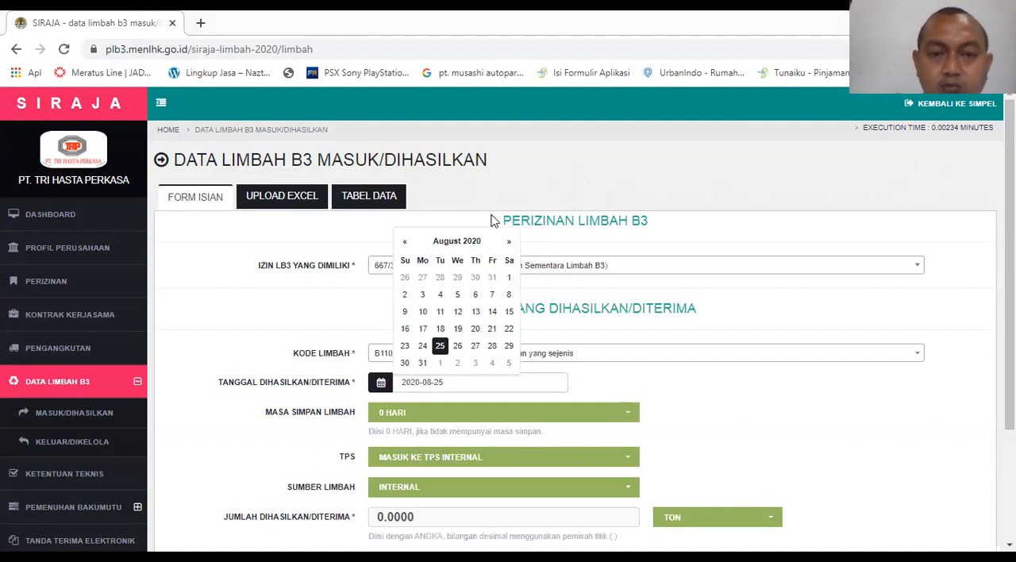
click(405, 244)
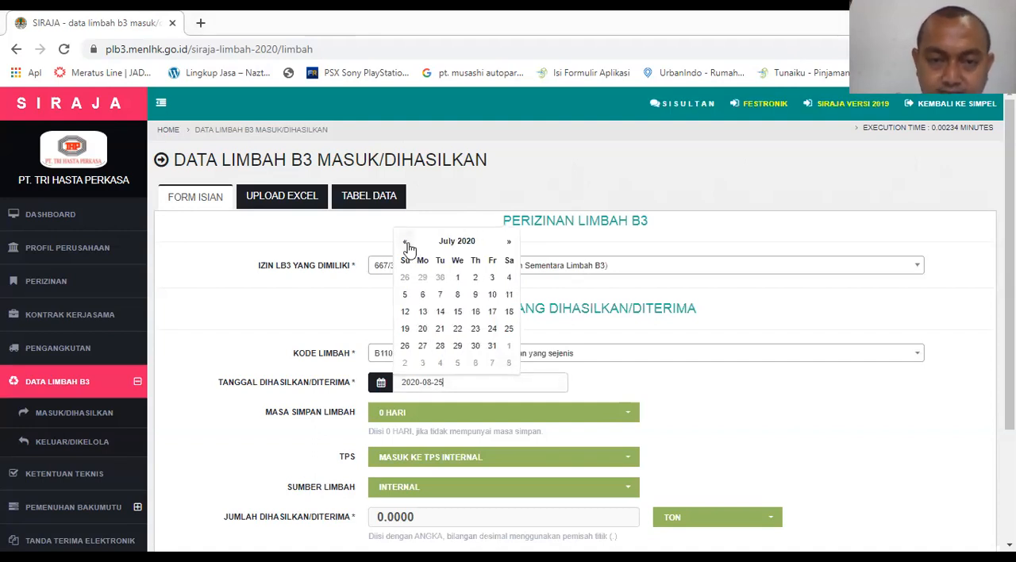
click(492, 277)
click(601, 383)
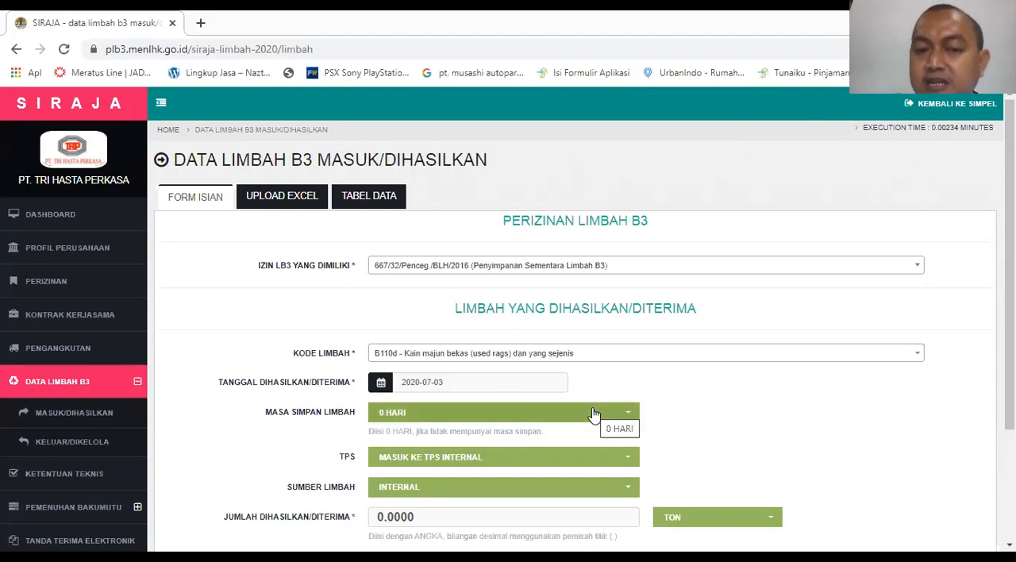
click(444, 382)
Set the Masa Simpan Limbah to 90 HARI.
click(461, 417)
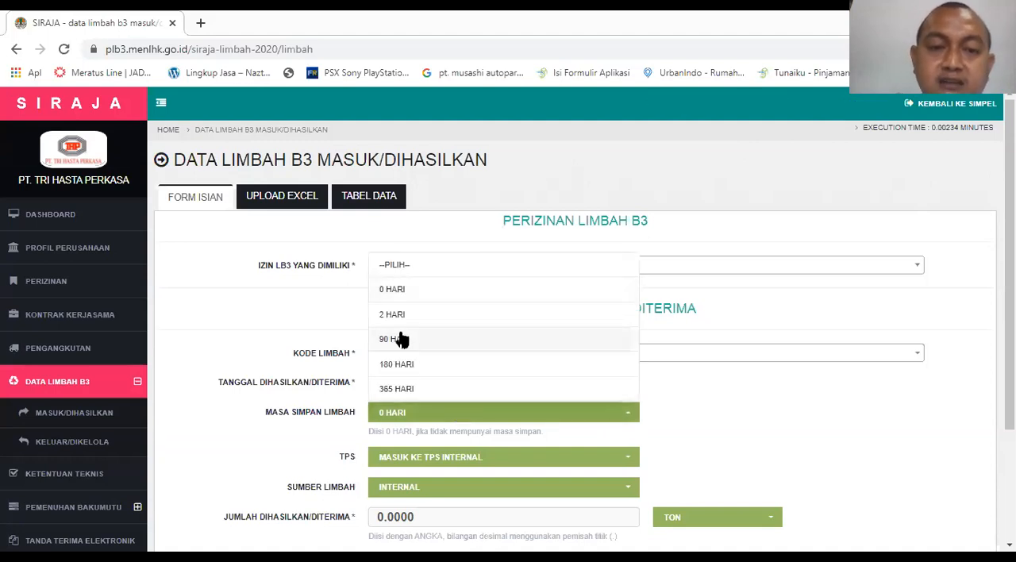
click(397, 339)
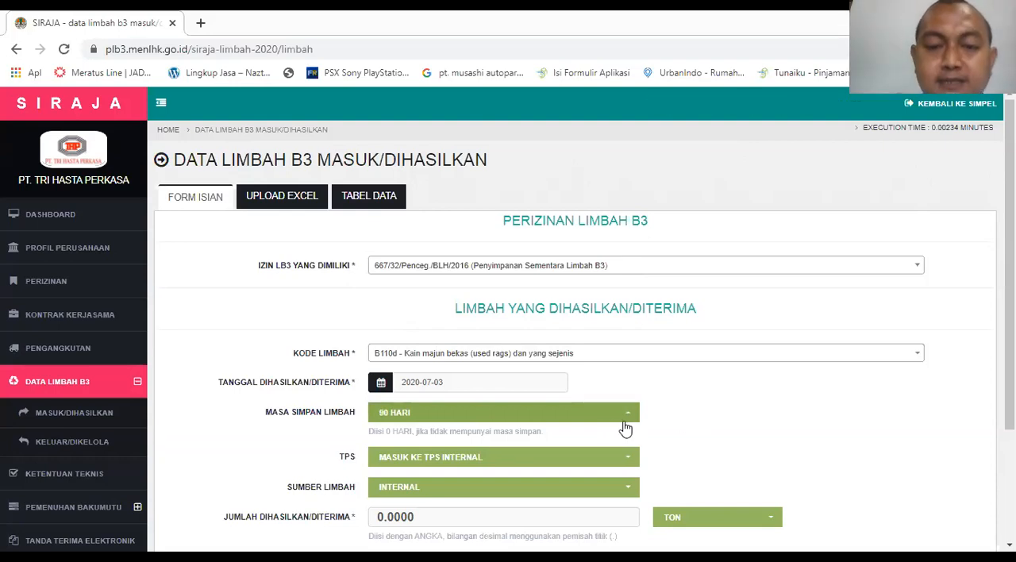
click(589, 419)
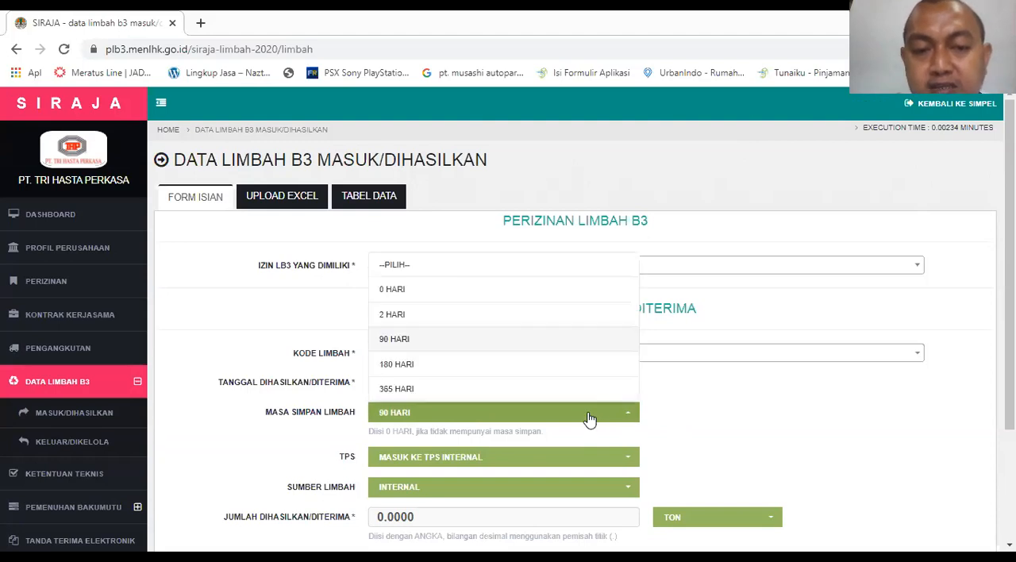
click(410, 343)
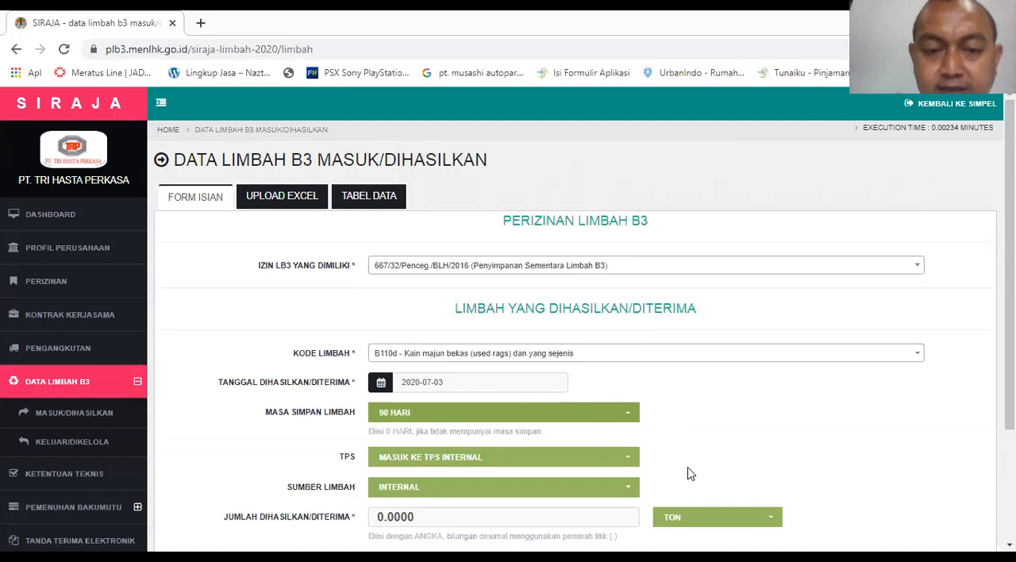
Choose Masuk ke TPS Internal for the TPS and Internal for the Sumber Limbah.
click(551, 464)
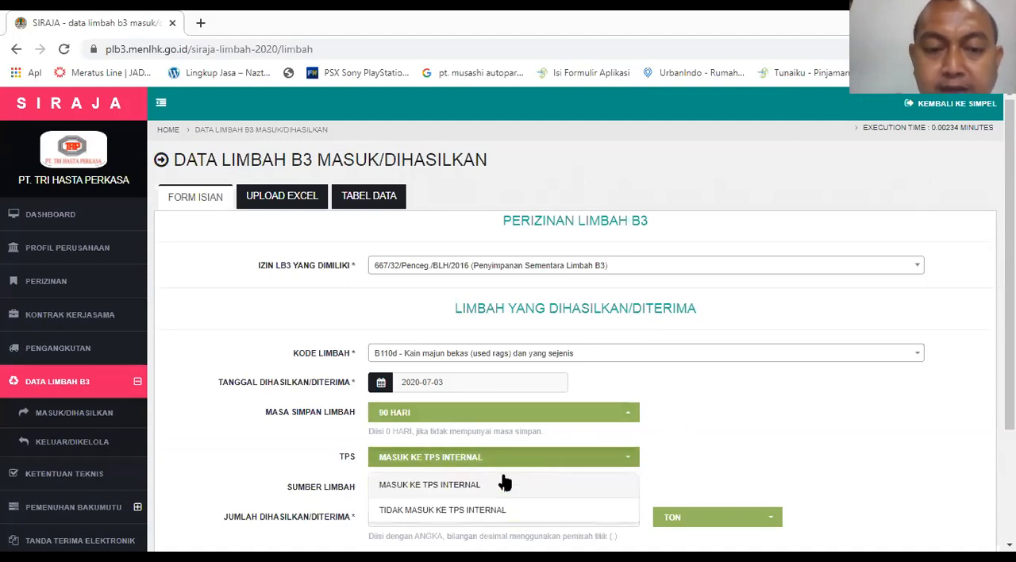
click(479, 486)
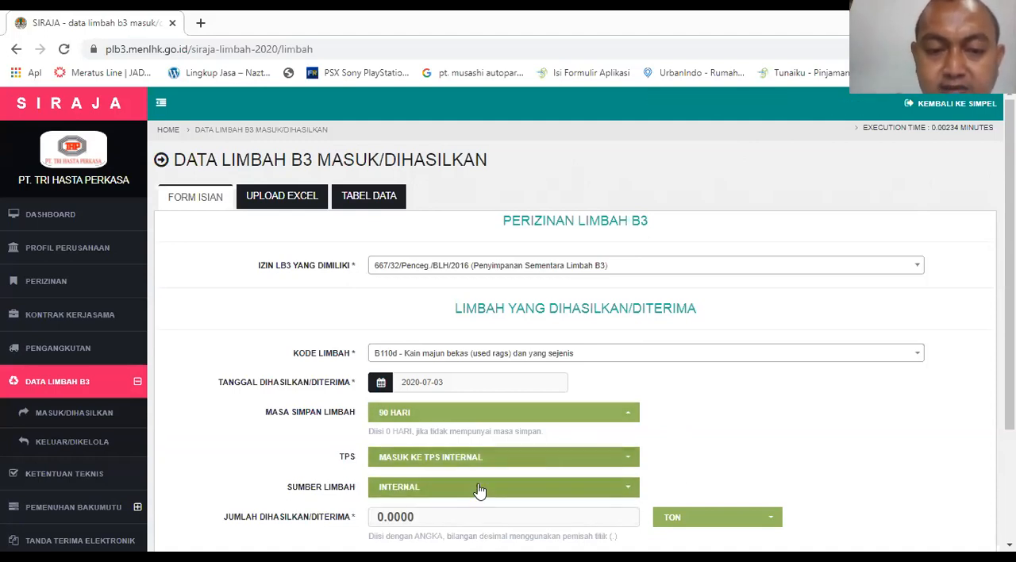
click(480, 487)
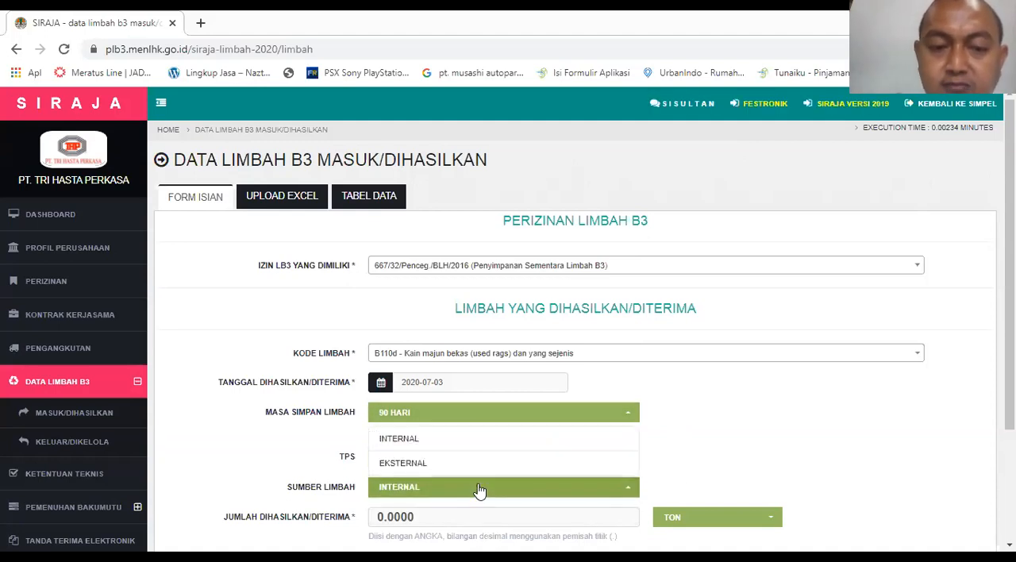
click(401, 438)
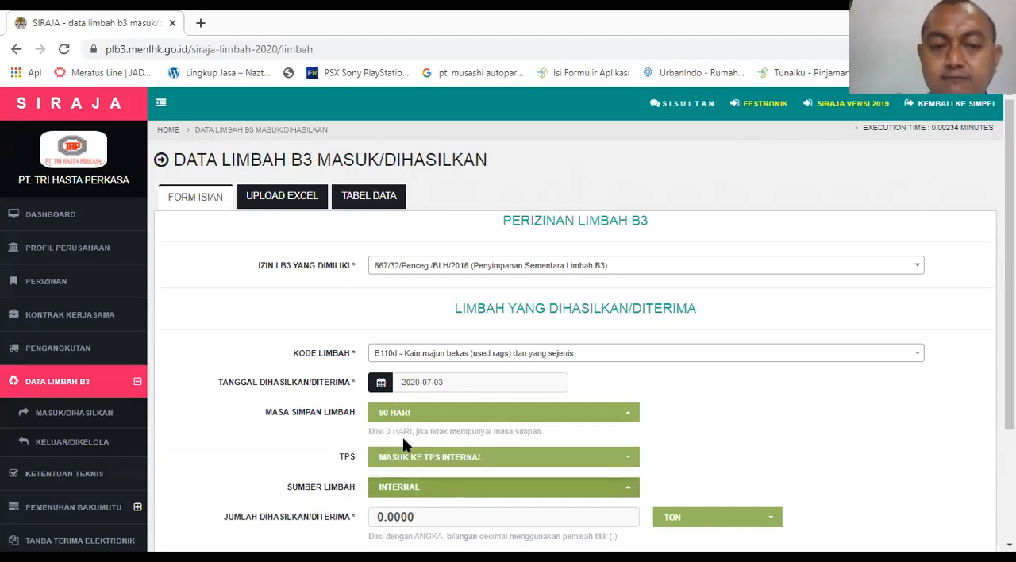
Enter 0.001 as the Jumlah Dihasilkan/Diterima with TON as the unit.
click(440, 518)
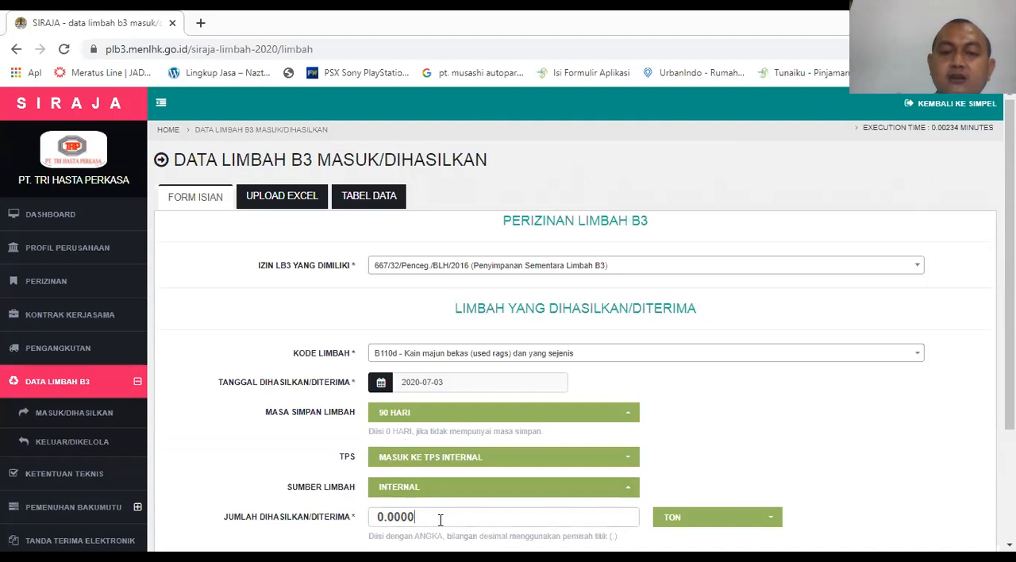
click(700, 532)
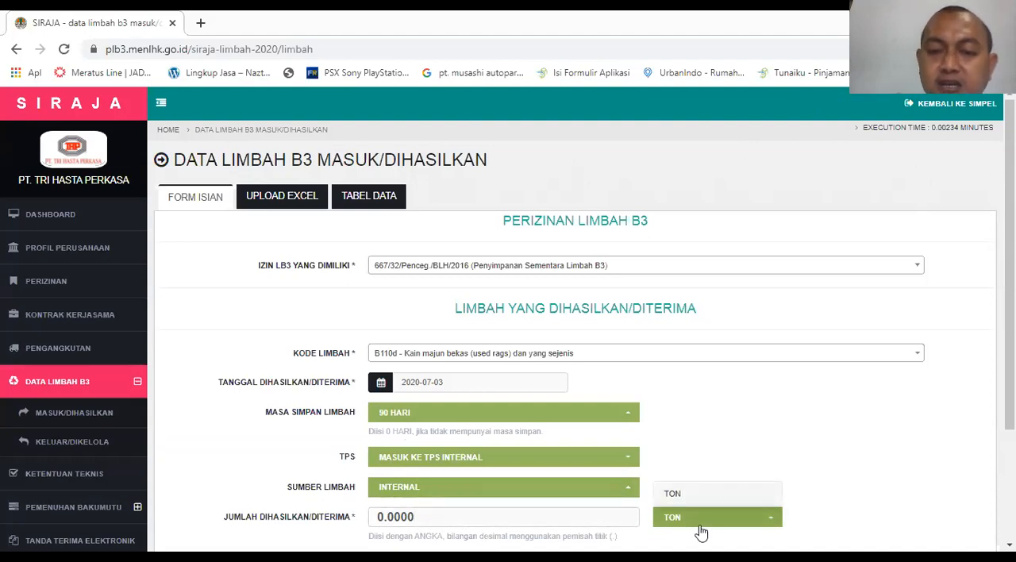
click(701, 533)
click(701, 532)
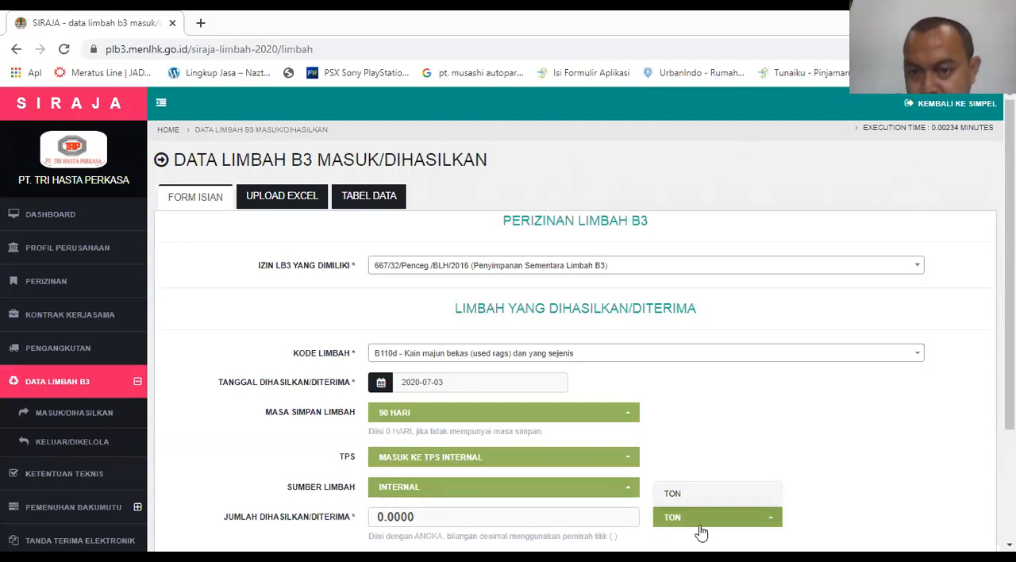
click(680, 488)
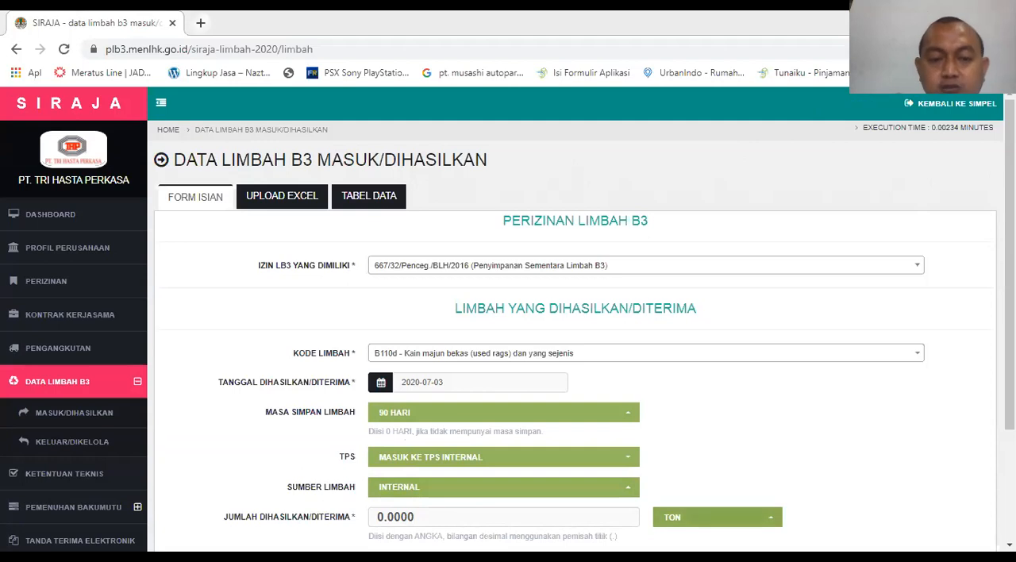
click(462, 518)
key(BackSpace)
key(BackSpace)
text(1)
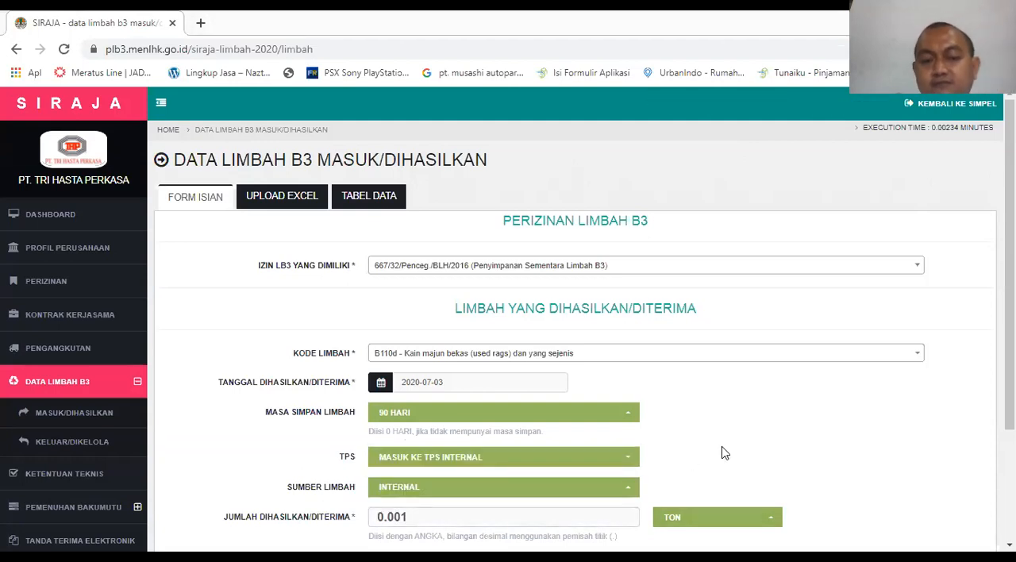
Save the waste entry and highlight its 03-07-2020 row in the data table.
scroll(509, 317, down, 2)
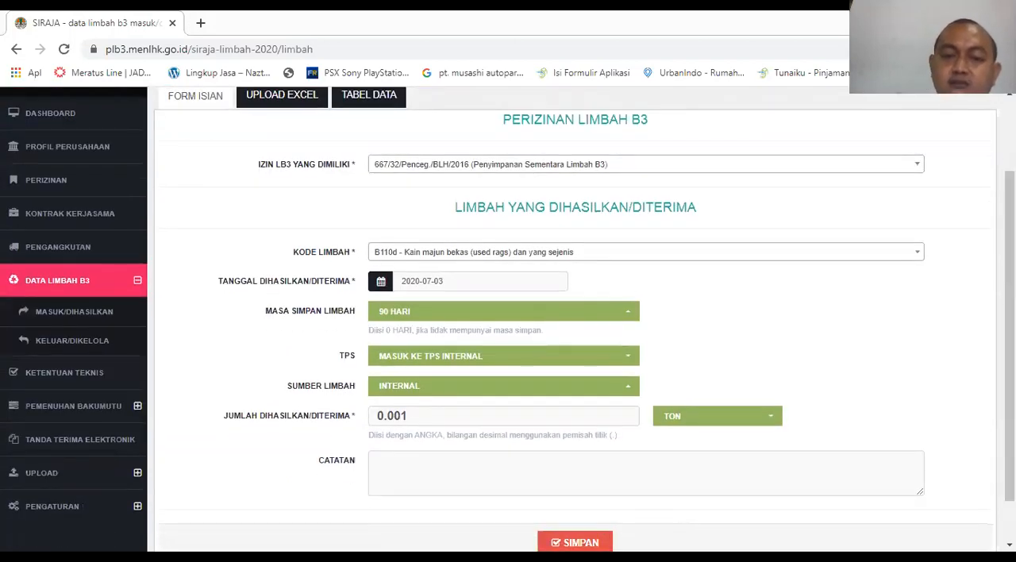
click(575, 542)
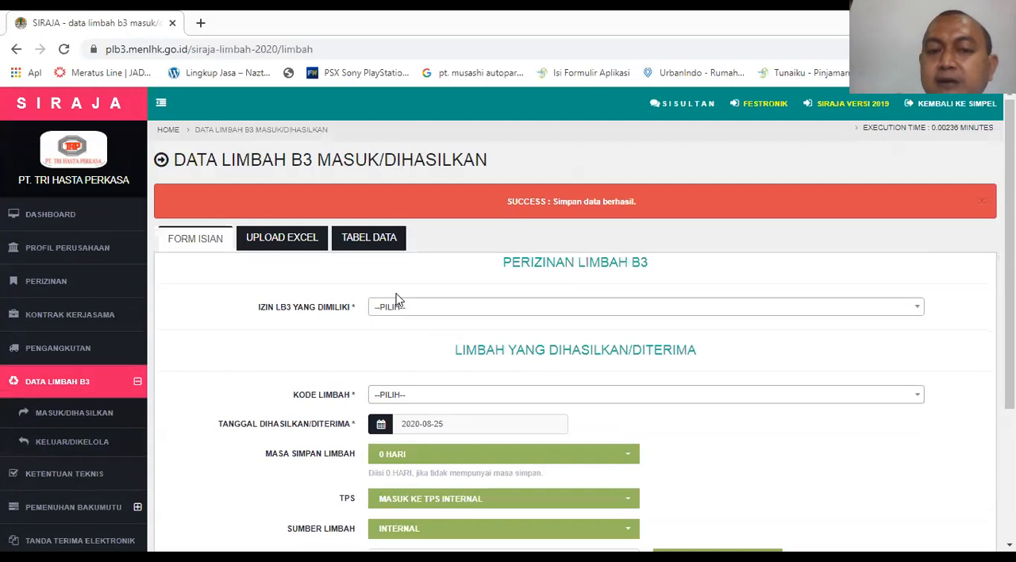
click(379, 247)
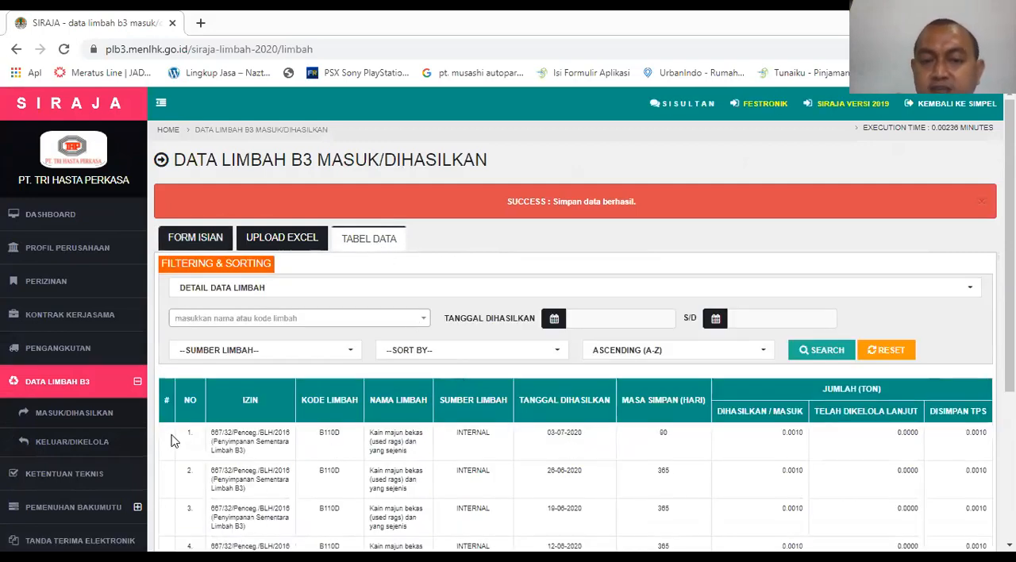
drag(190, 439, 921, 435)
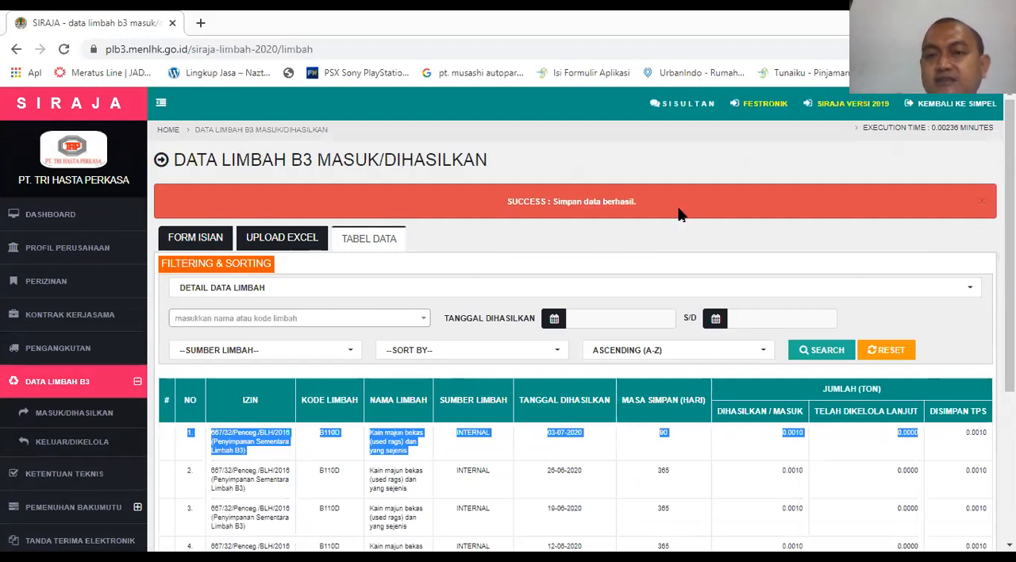
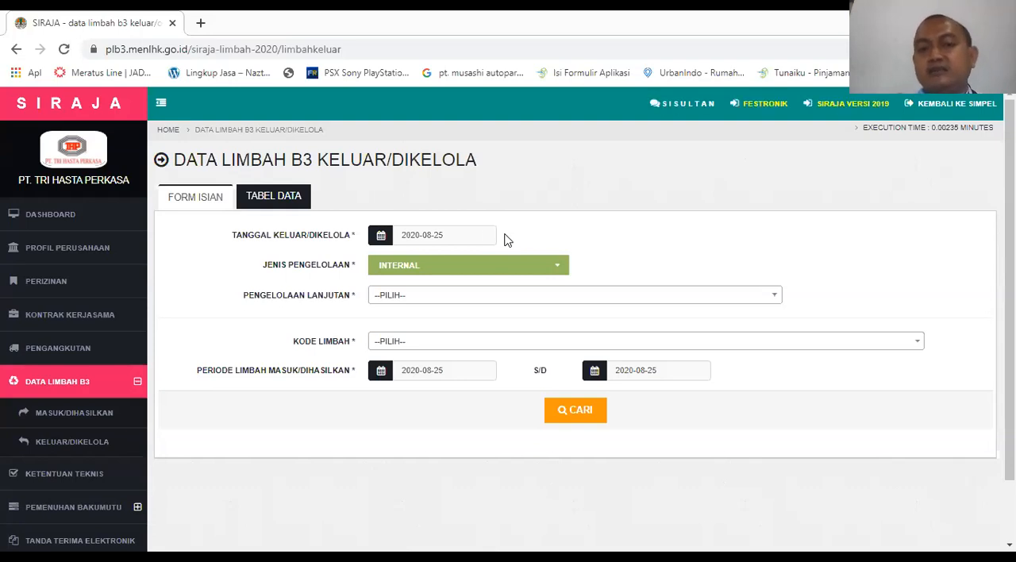
Set the Jenis Pengelolaan of the outgoing hazardous waste entry to Eksternal.
click(455, 241)
click(567, 229)
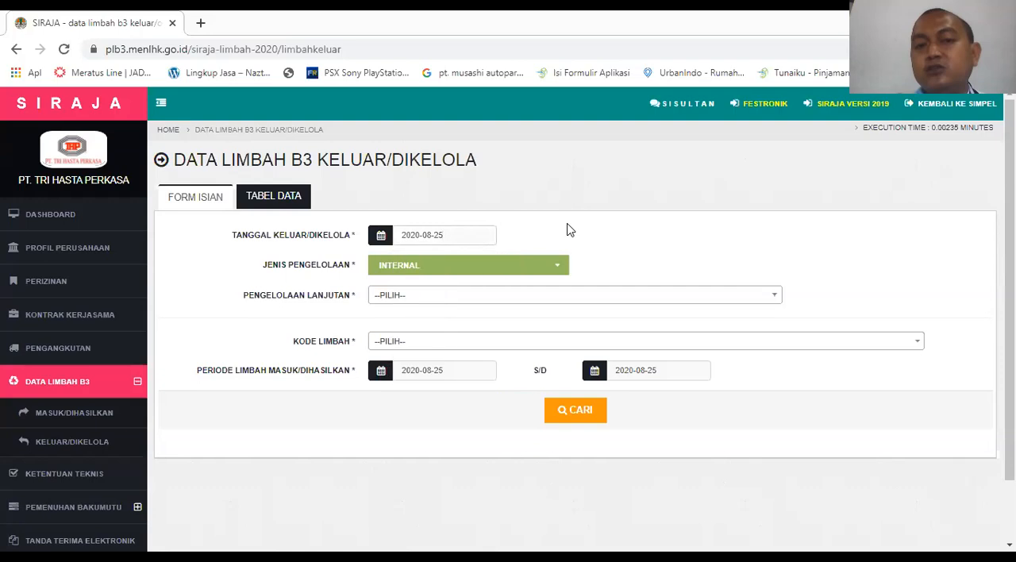
click(499, 266)
click(431, 318)
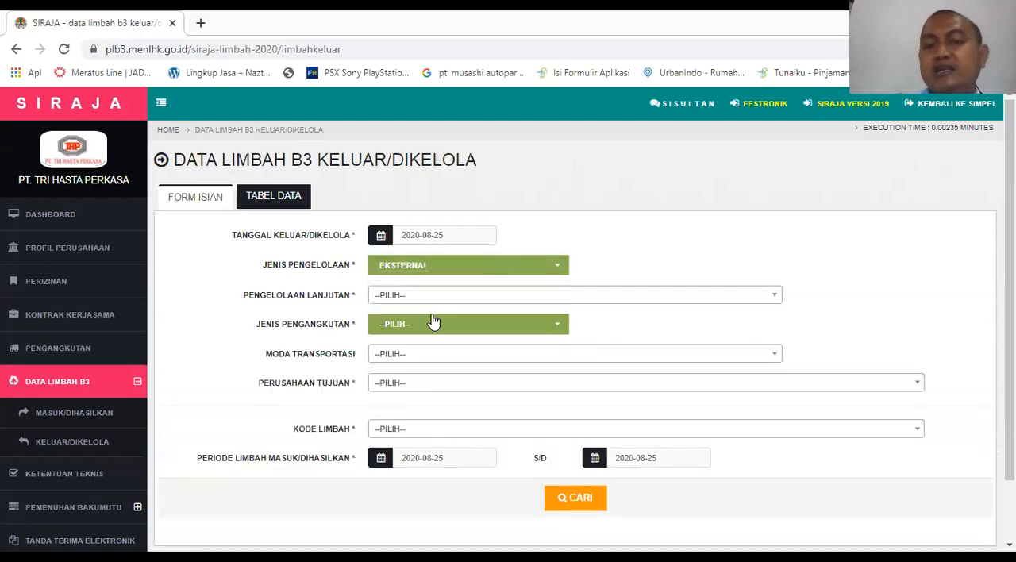
Choose Diolah as the Pengelolaan Lanjutan and Incinerasi as the Bentuk Pengolahan.
click(453, 295)
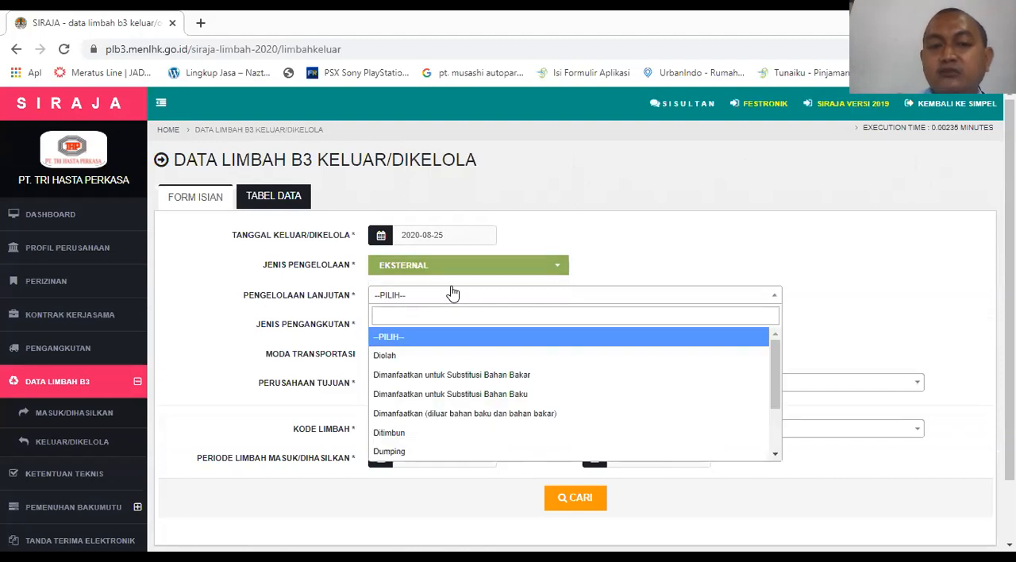
click(397, 356)
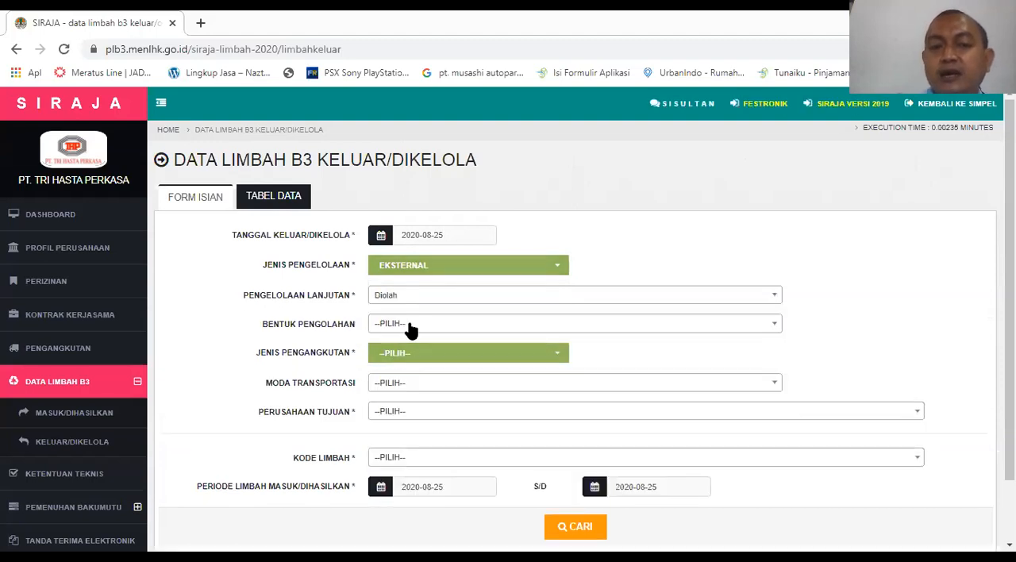
click(409, 327)
click(405, 384)
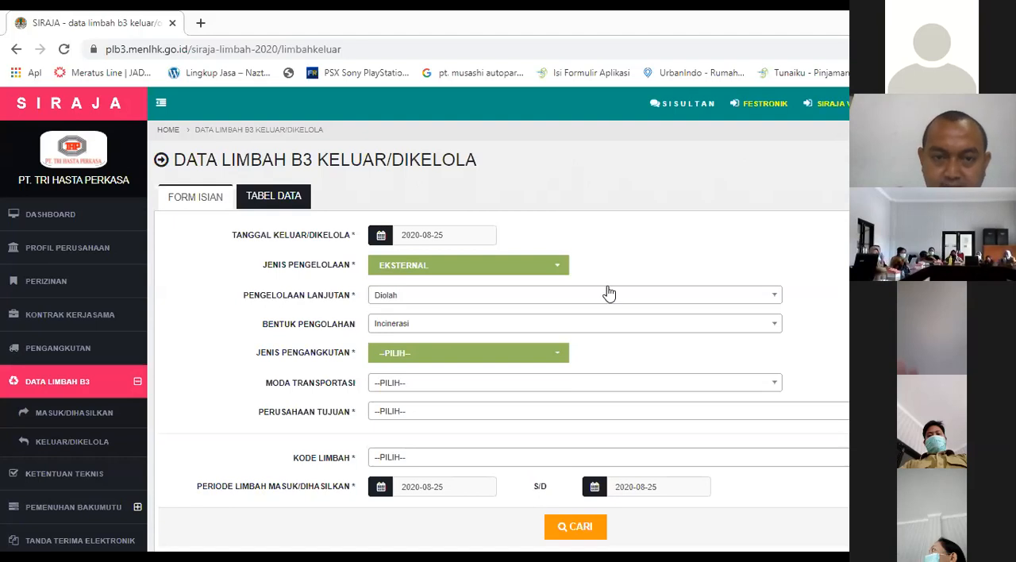
click(420, 329)
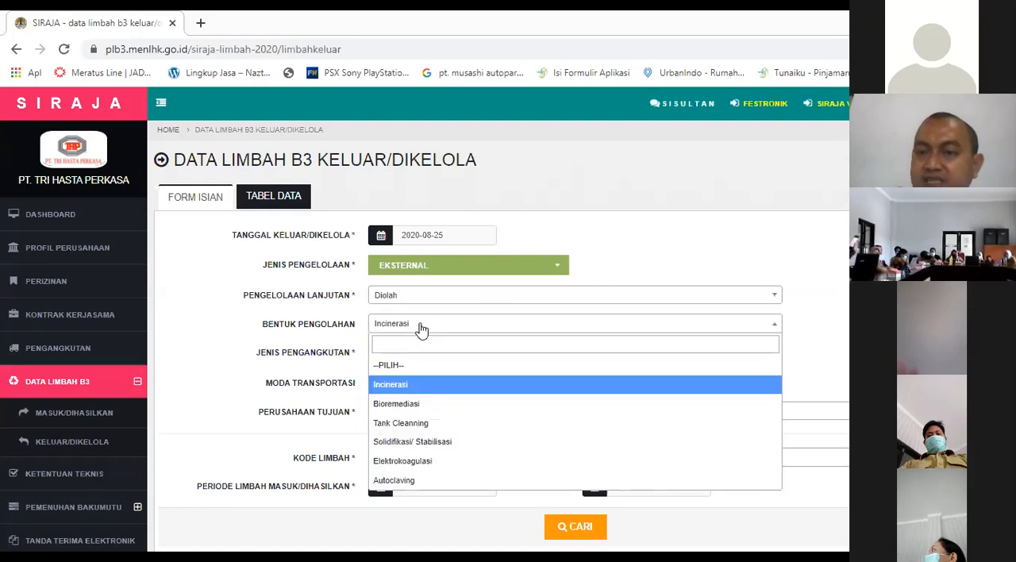
click(421, 328)
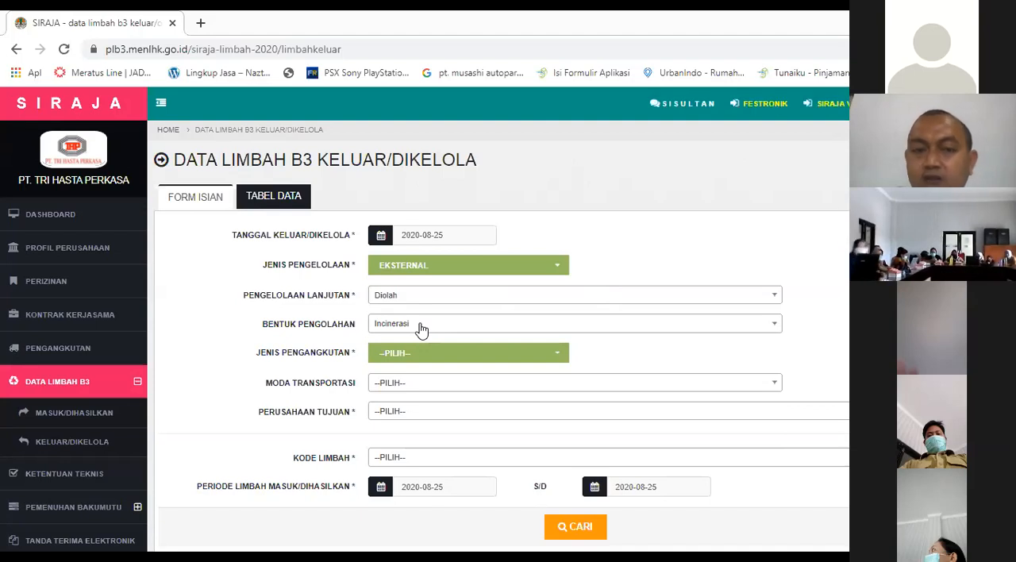
Set the Jenis Pengangkutan to Eksternal and choose PT. Bintangmas Cahaya Internasional with SK S.1025/VPLB3/PPLB3/PLB.3/09/2019 as the Perusahaan Pengangkut.
click(417, 361)
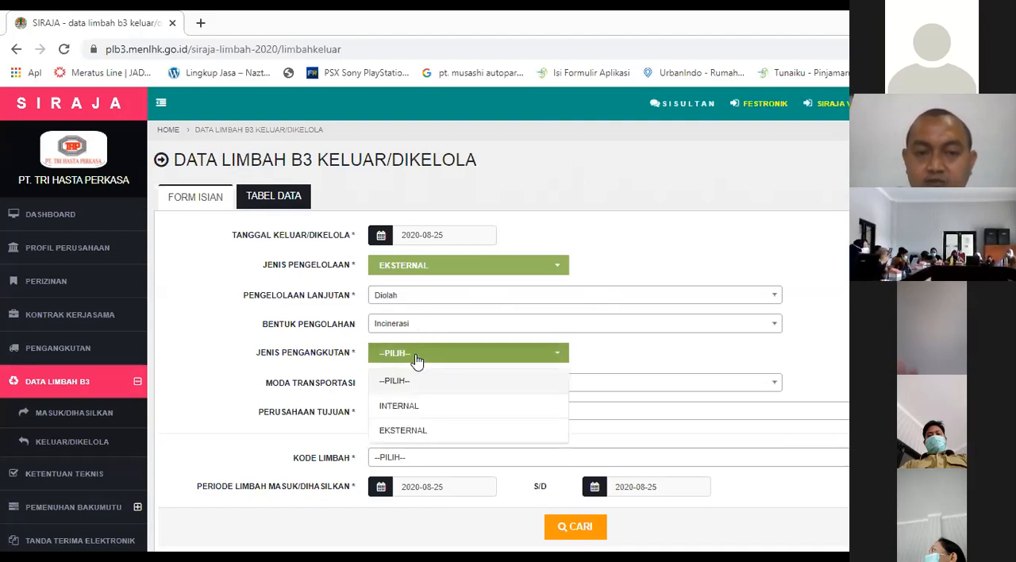
click(409, 430)
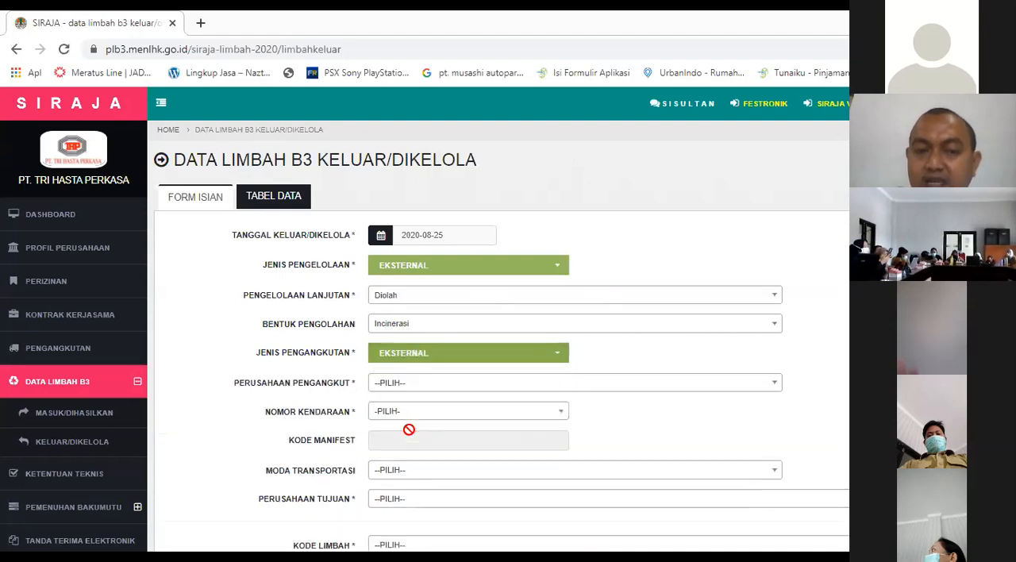
click(405, 388)
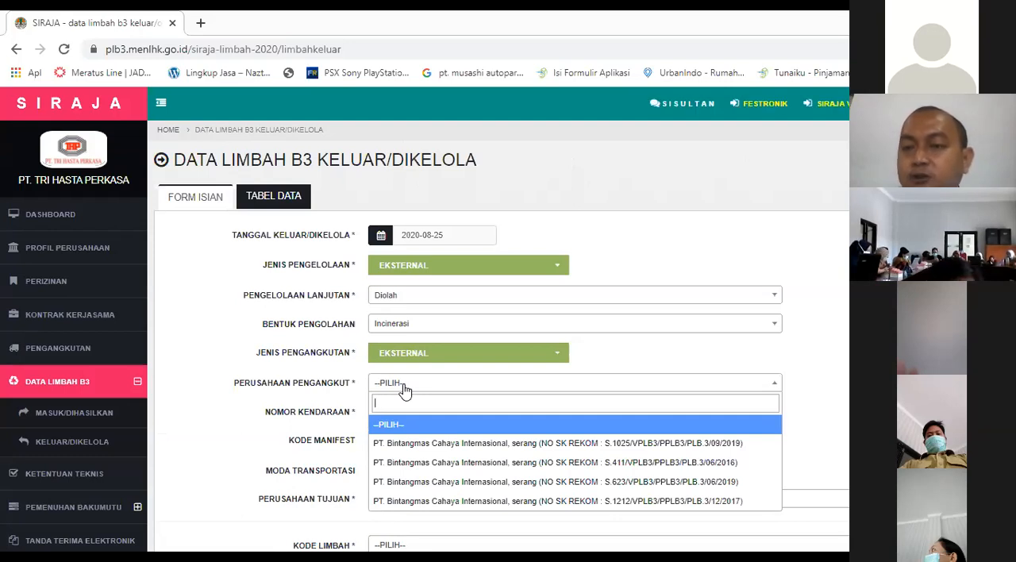
click(418, 443)
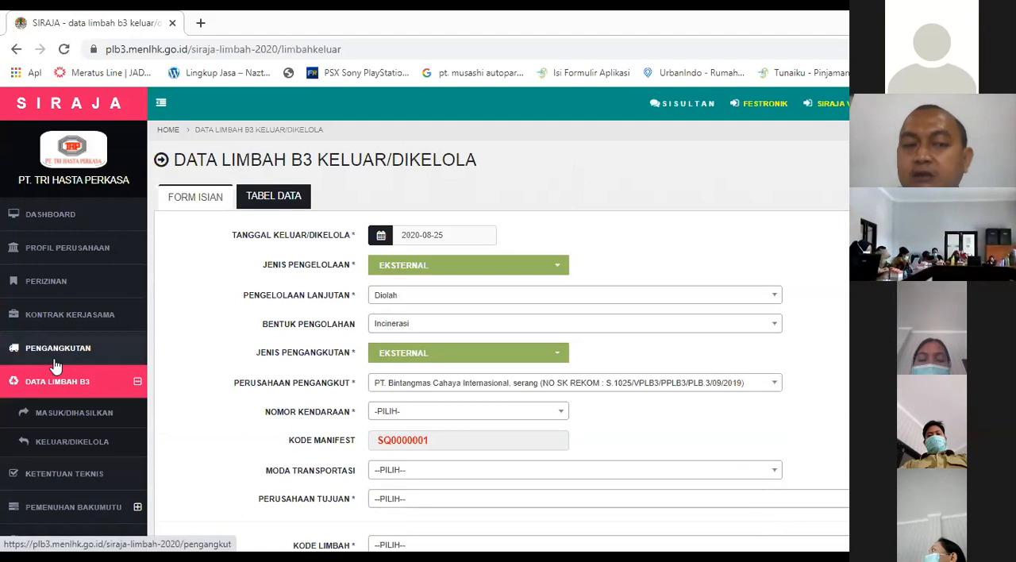
click(413, 386)
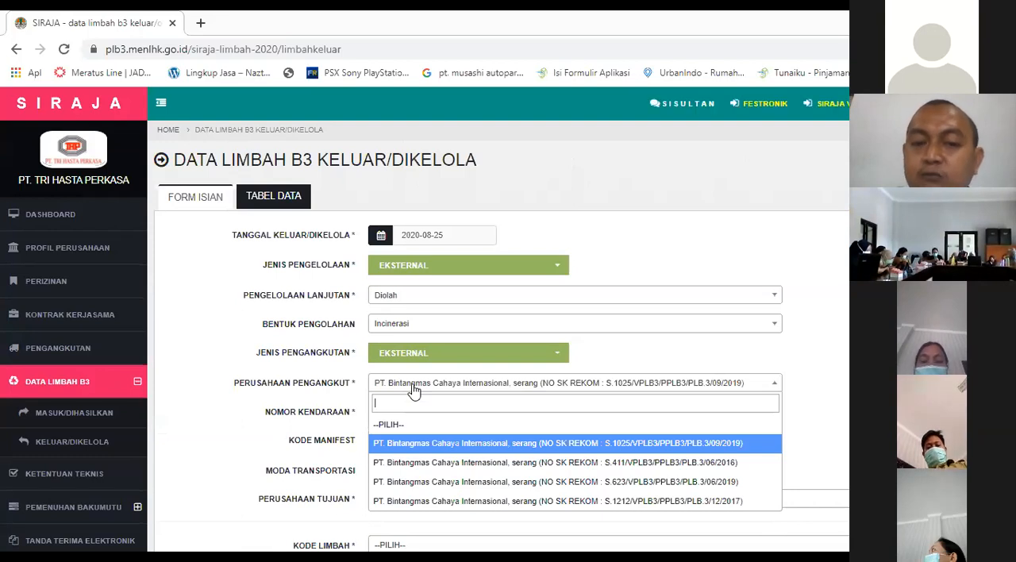
click(431, 442)
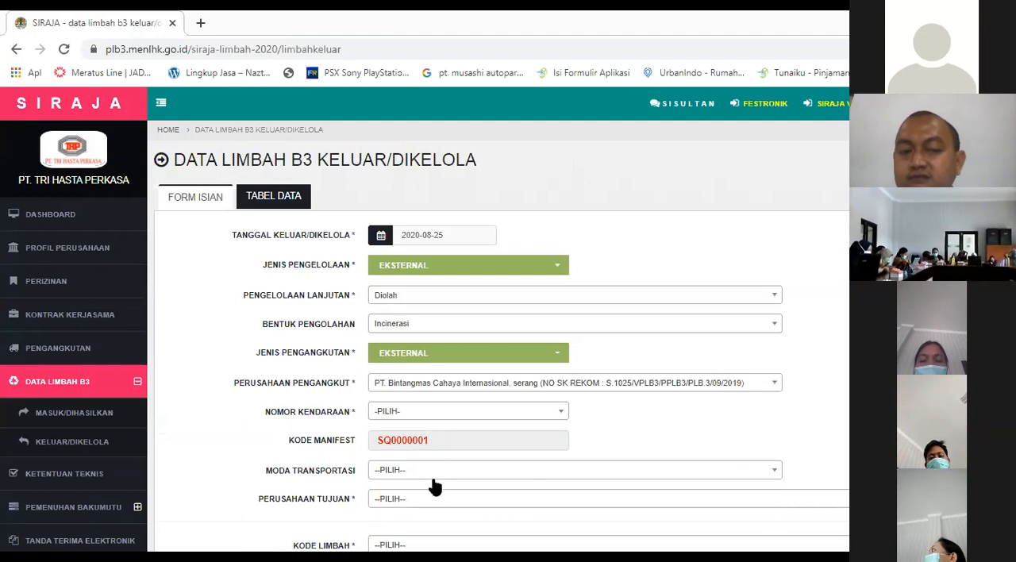
click(435, 475)
click(435, 475)
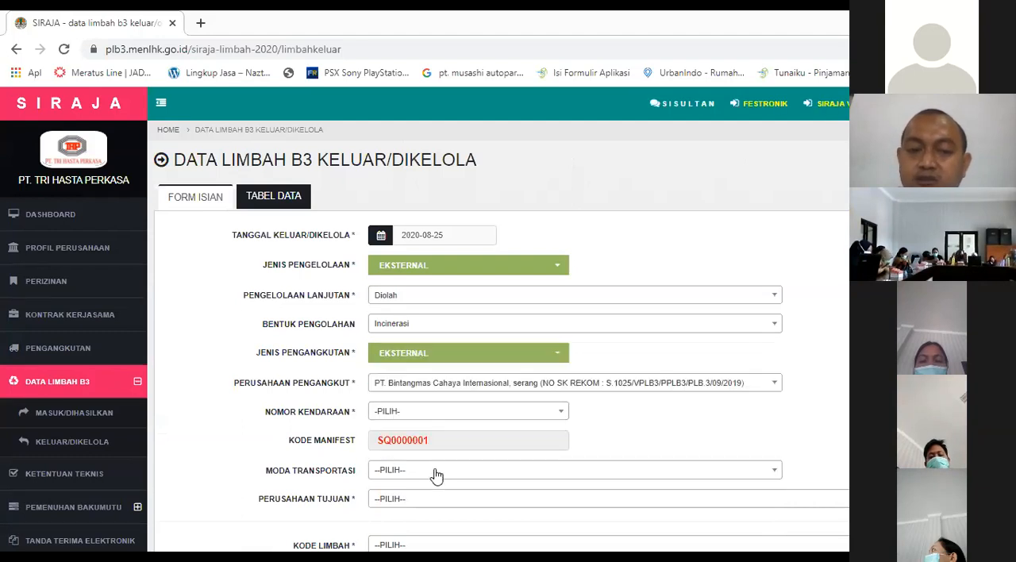
click(424, 413)
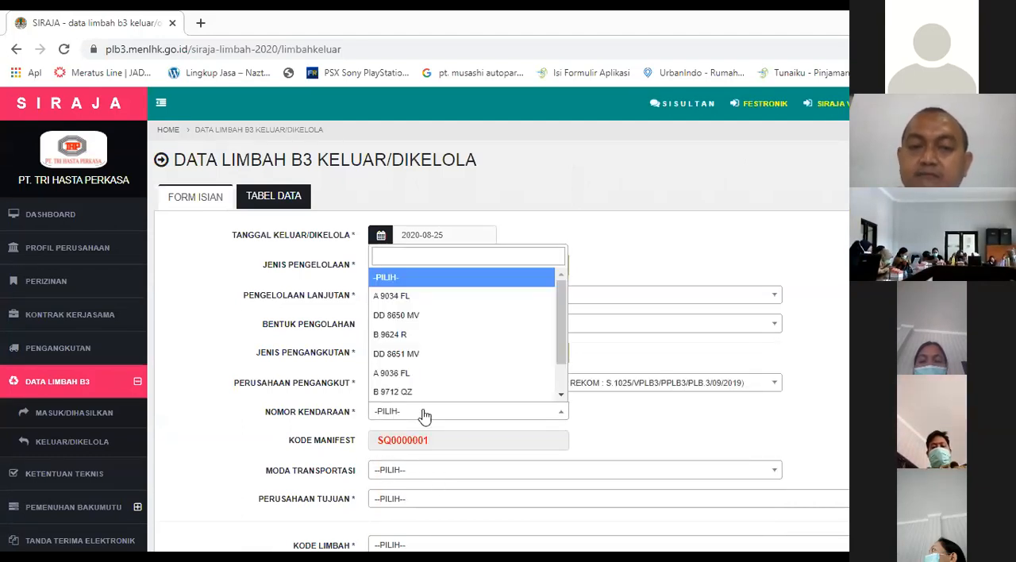
drag(561, 323, 561, 373)
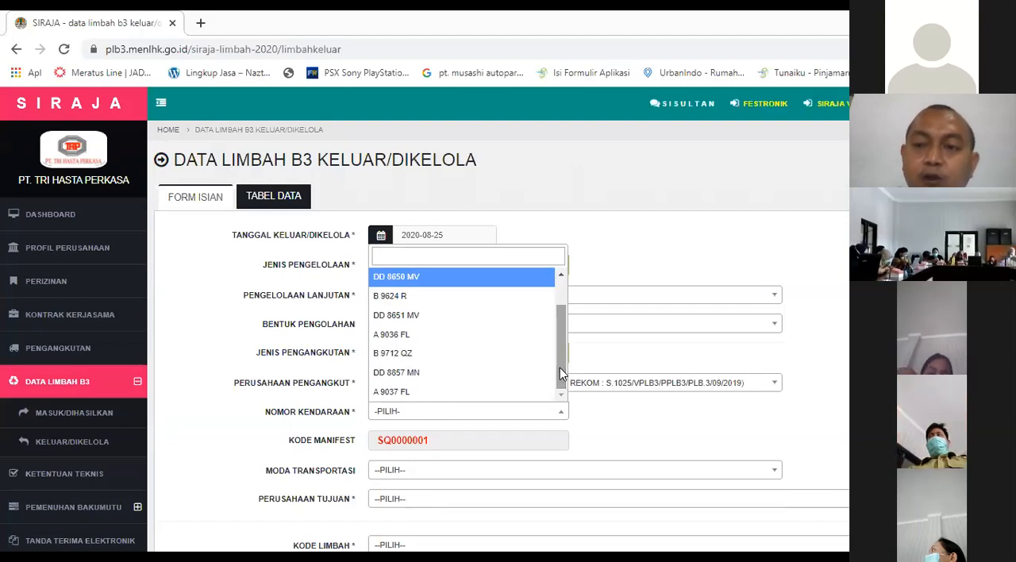
click(422, 316)
drag(233, 386, 354, 388)
drag(262, 413, 356, 423)
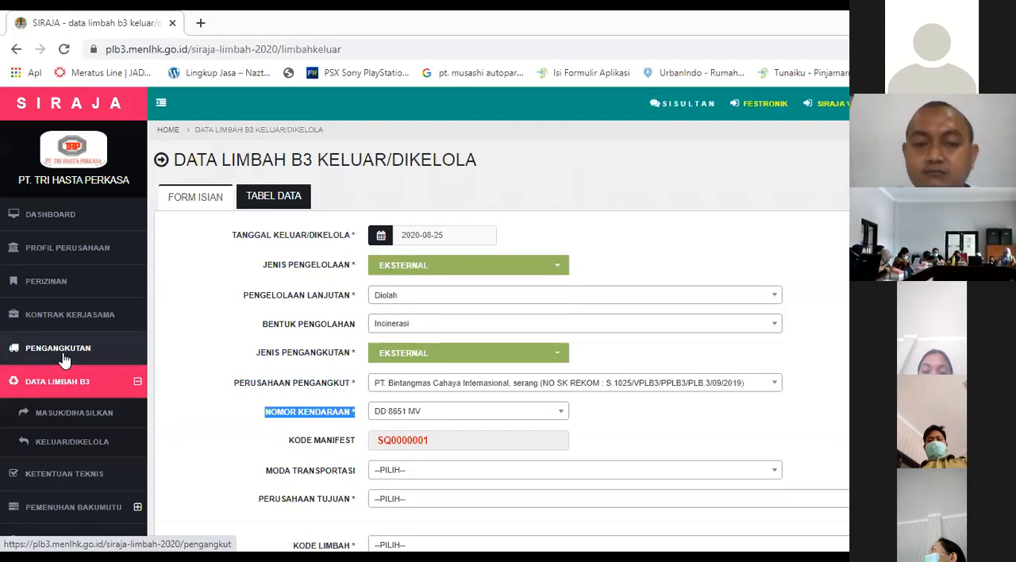
Choose DARAT as the Moda Transportasi and PT. Bintangmas Cahaya Internasional's Eksternal - Diolah contract as the Perusahaan Tujuan.
click(397, 473)
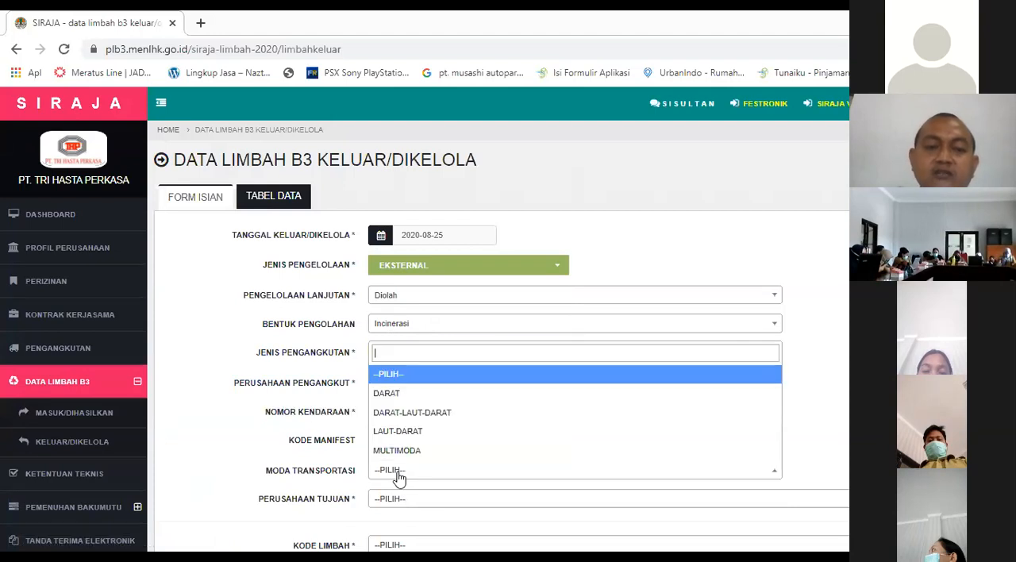
click(391, 394)
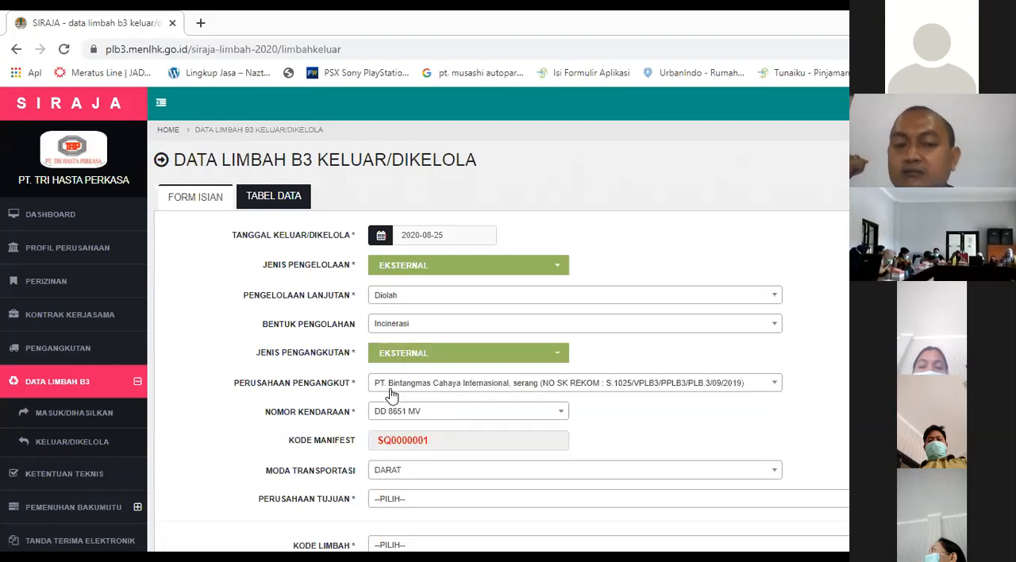
click(436, 502)
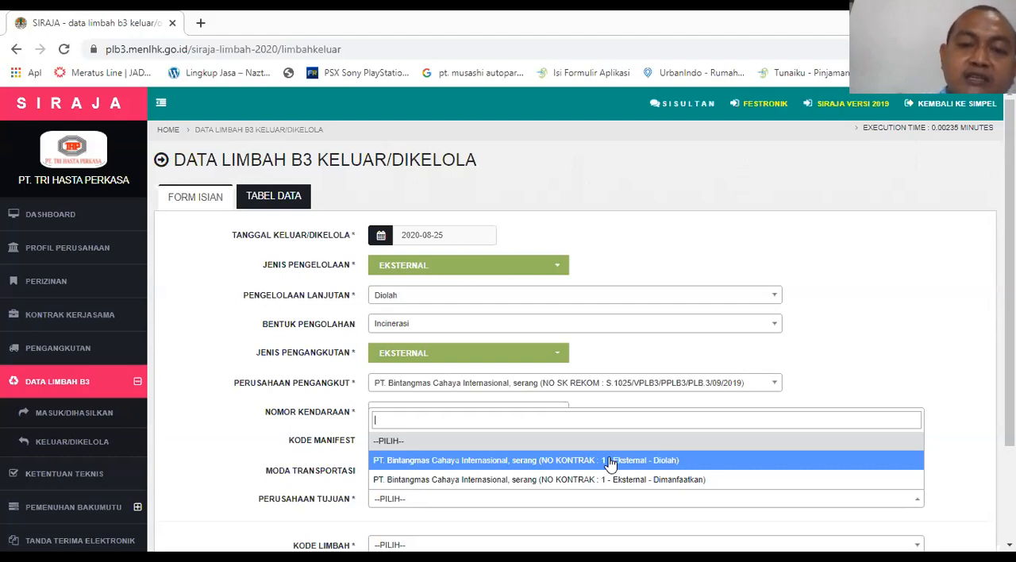
click(610, 462)
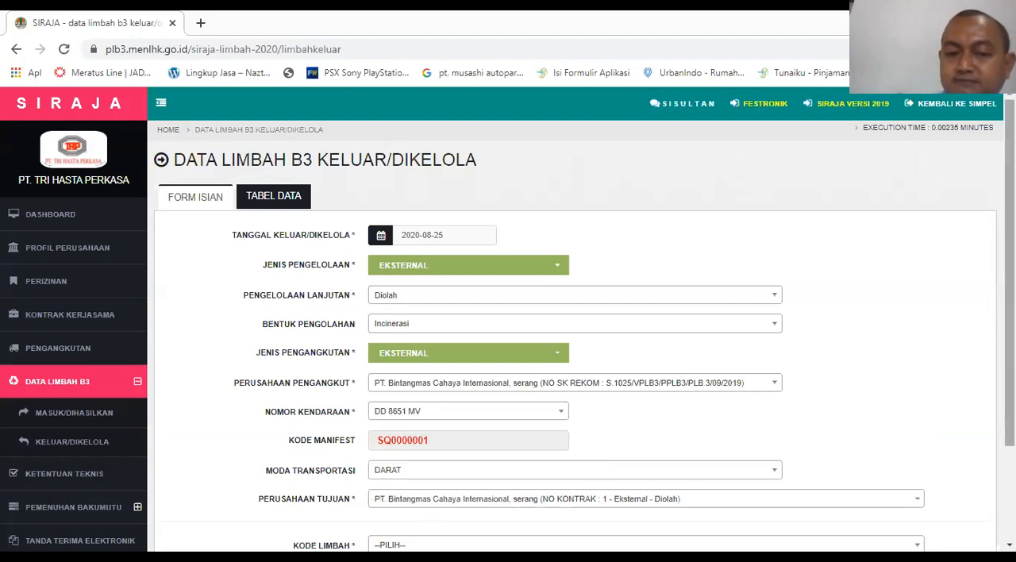
Find and select A337-1 - Limbah klinis memiliki karakateristik infeksius as the Kode Limbah.
scroll(610, 463, down, 2)
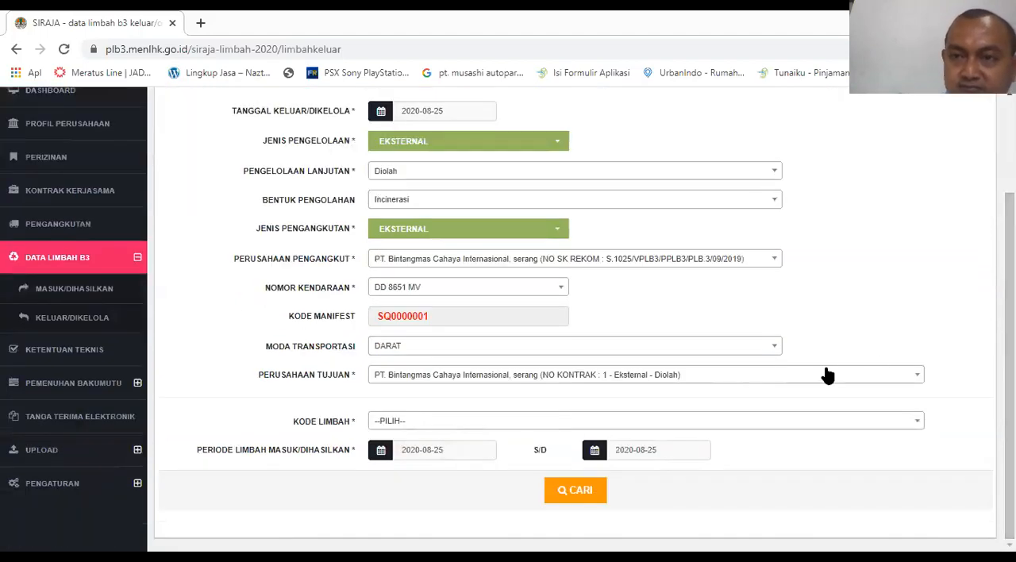
click(515, 428)
click(514, 428)
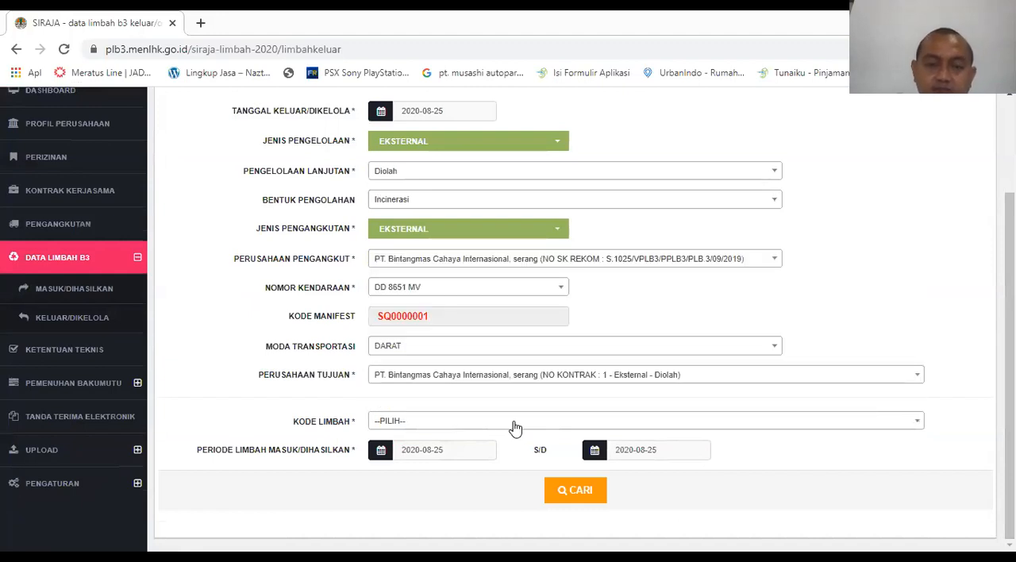
click(514, 428)
text(7-1)
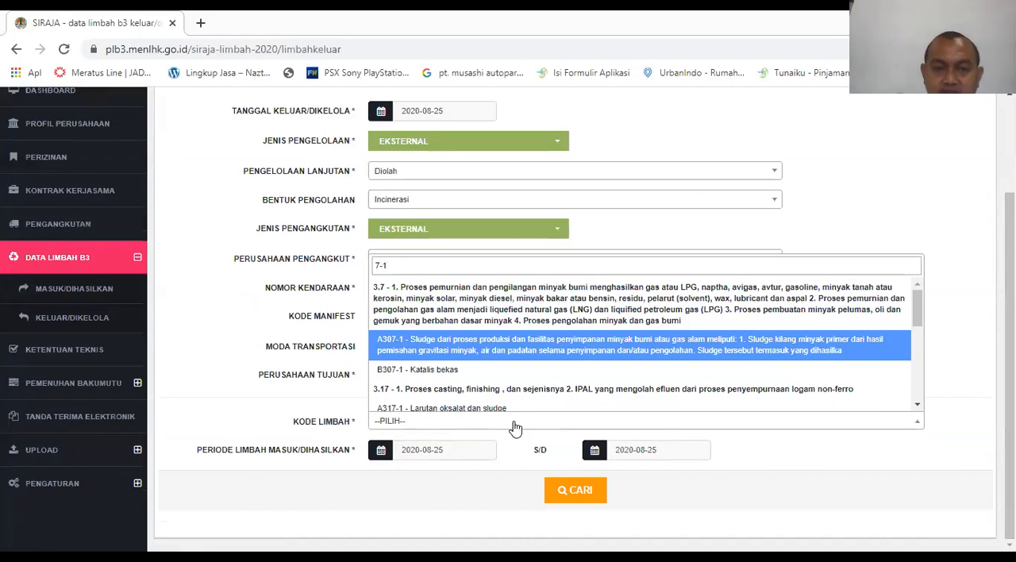
key(BackSpace)
key(BackSpace)
key(BackSpace)
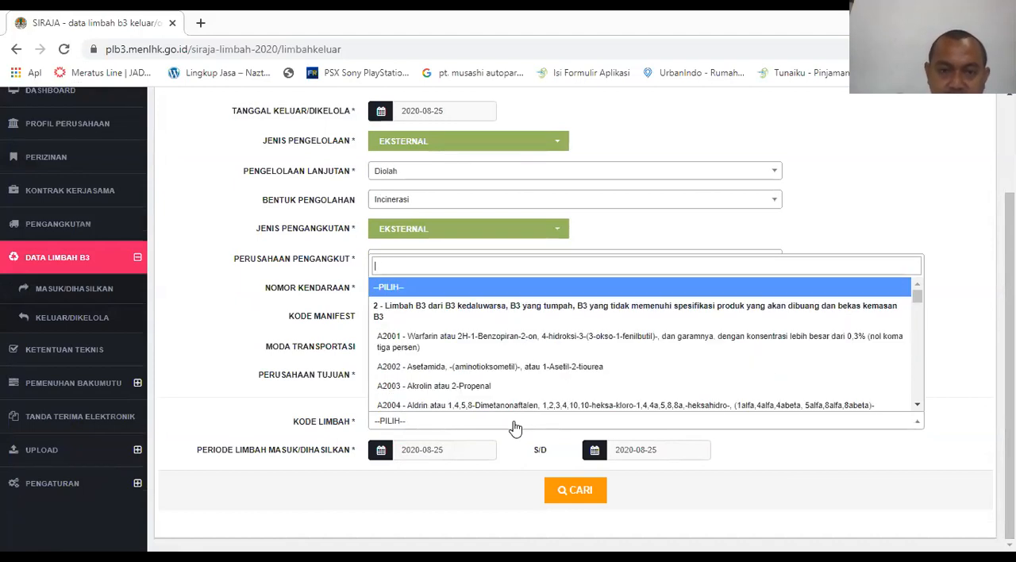
text(A337-1)
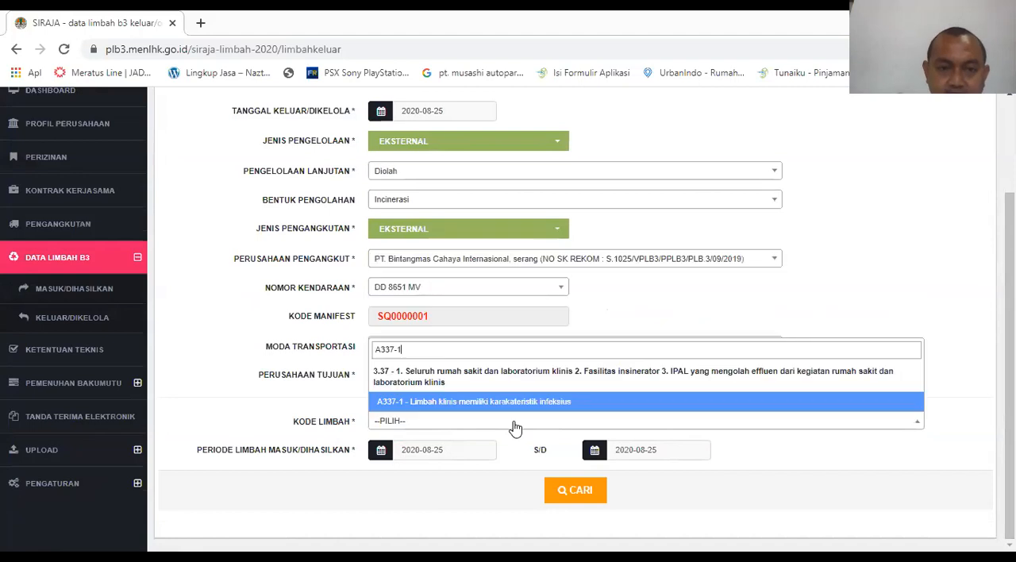
key(Return)
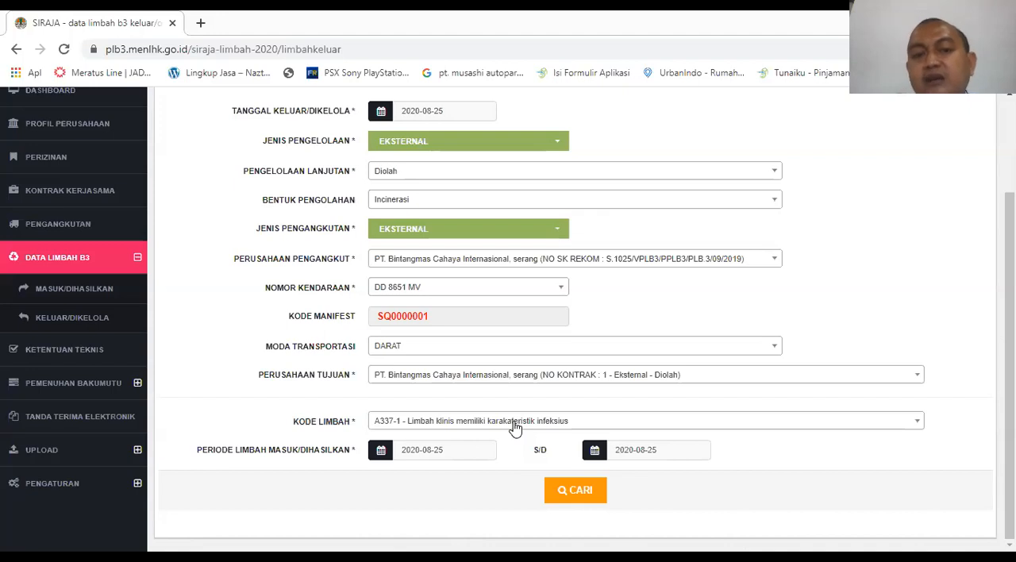
Set the start of the Periode Limbah Masuk/Dihasilkan to 2019-05-01 and search for the matching waste records.
click(453, 449)
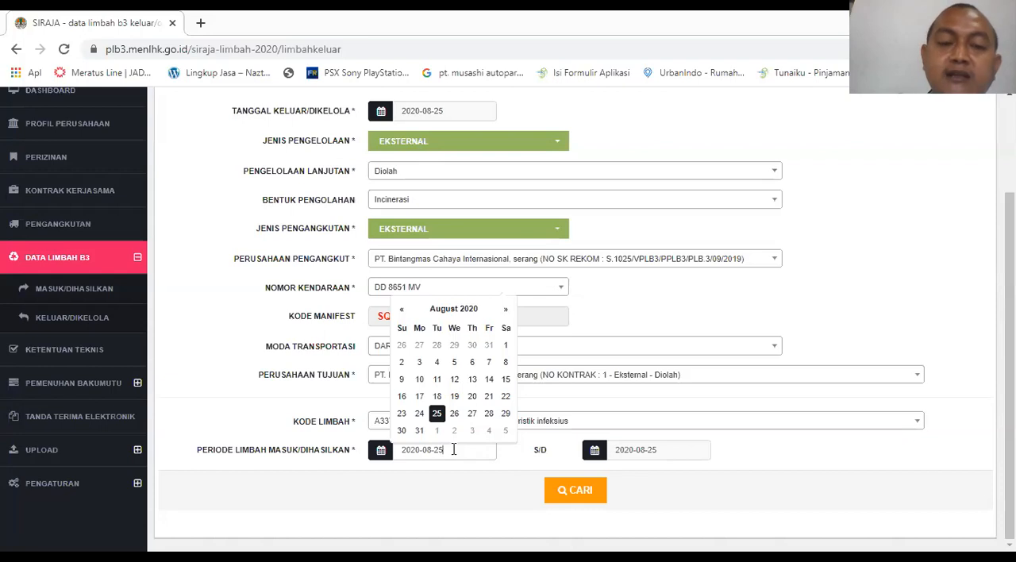
click(400, 310)
click(400, 310)
click(402, 311)
click(401, 312)
click(402, 311)
click(403, 312)
click(403, 312)
click(404, 312)
click(404, 311)
click(404, 311)
click(404, 311)
click(404, 311)
click(406, 311)
click(406, 312)
click(405, 311)
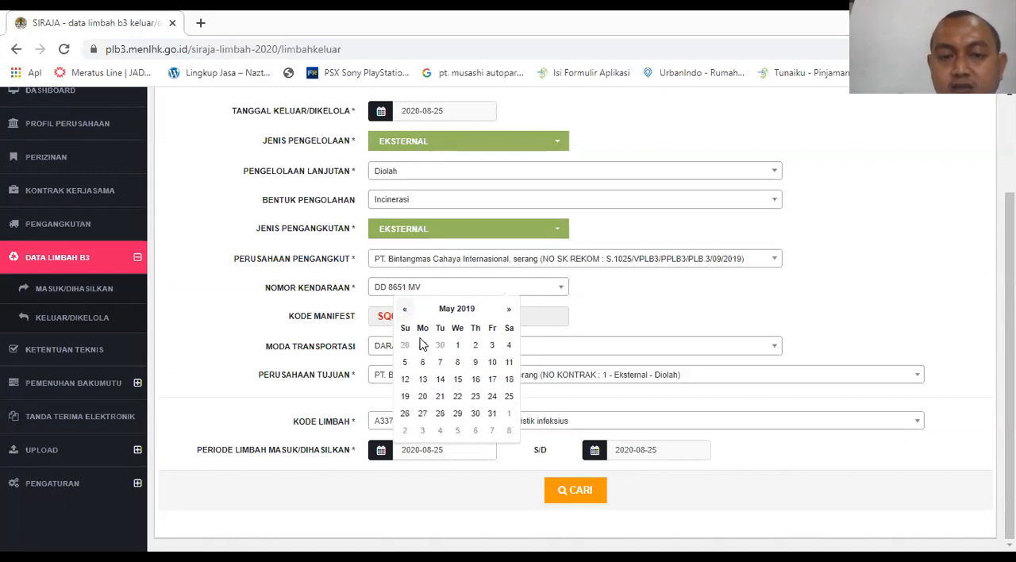
click(457, 346)
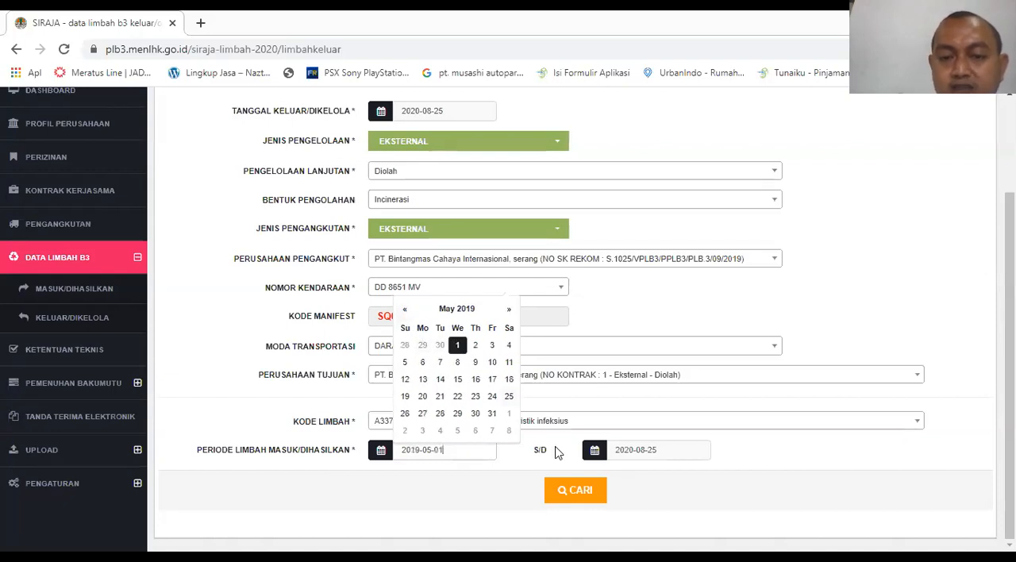
click(572, 504)
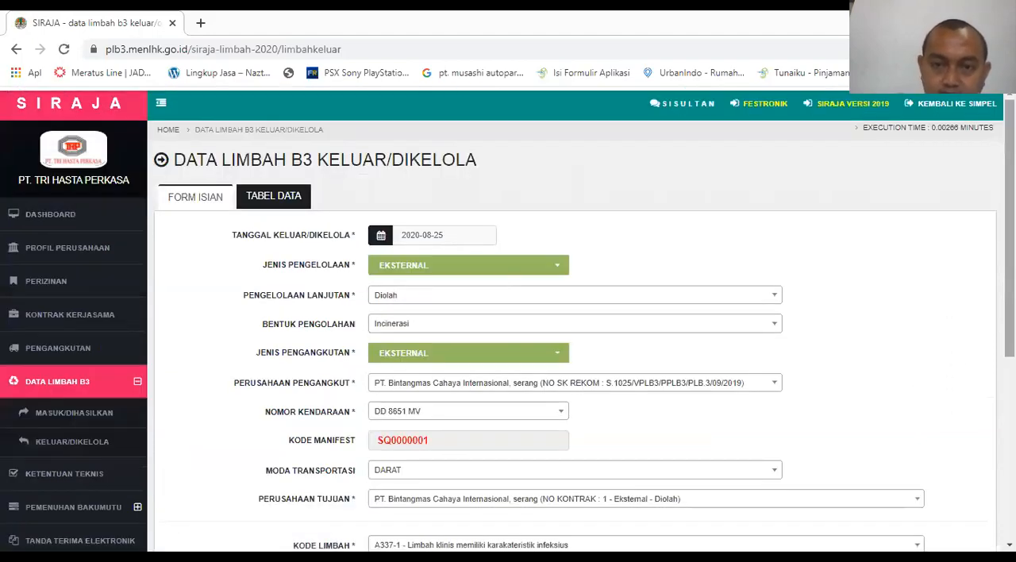
Set the start of the Periode Limbah Masuk/Dihasilkan to 2019-07-01 and search for the matching waste records.
scroll(514, 444, down, 3)
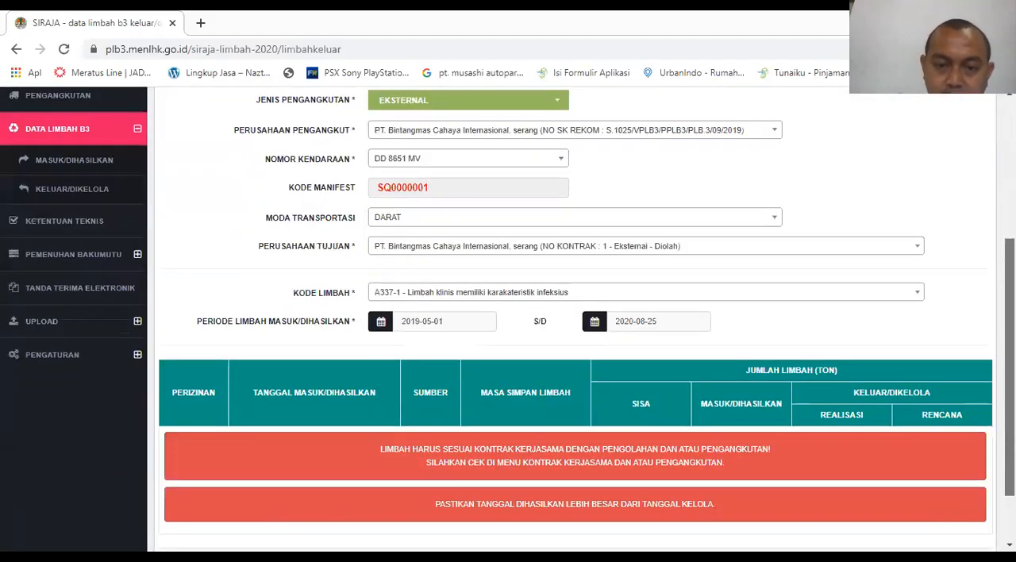
click(478, 323)
double_click(506, 180)
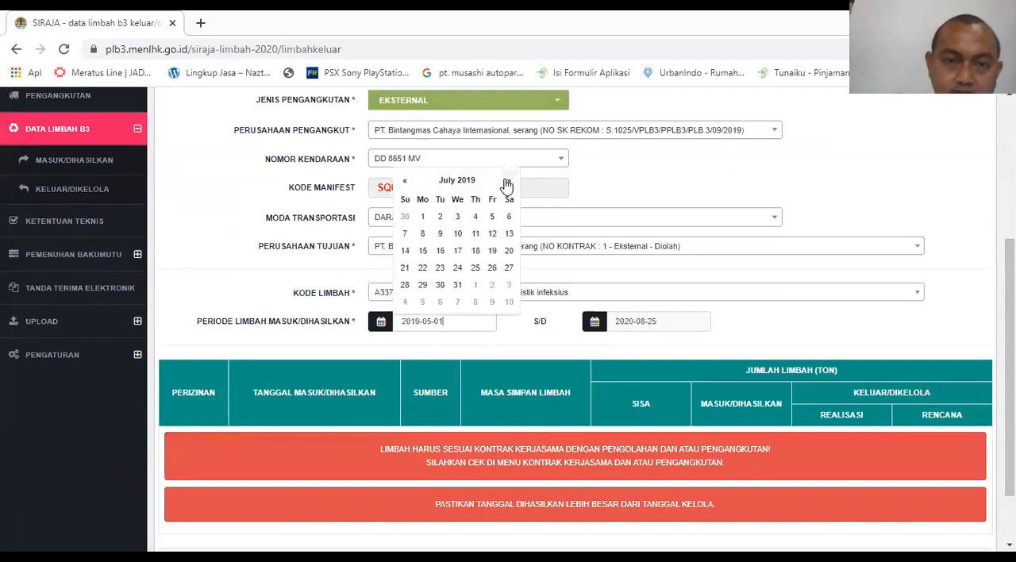
click(422, 220)
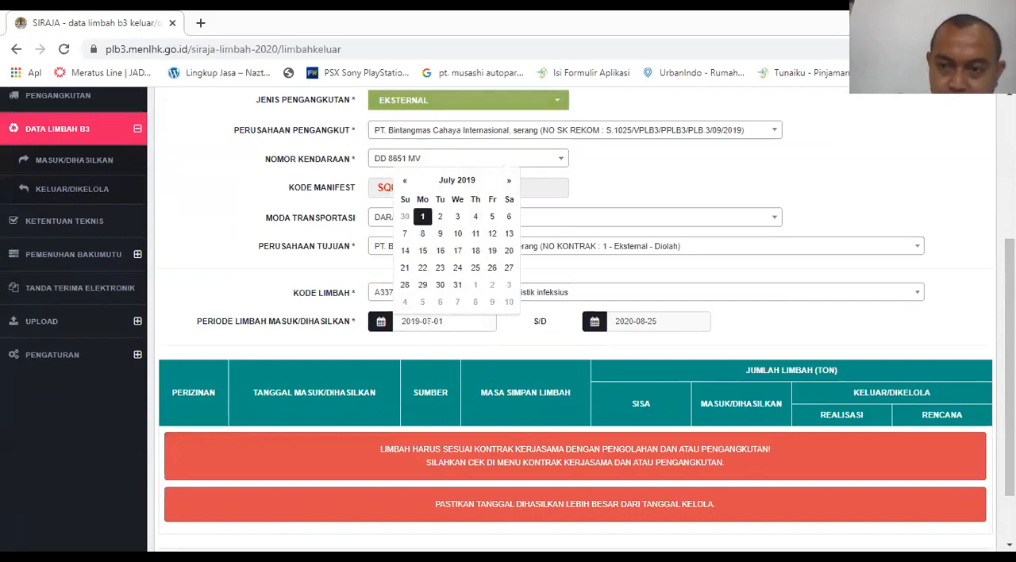
scroll(509, 317, down, 1)
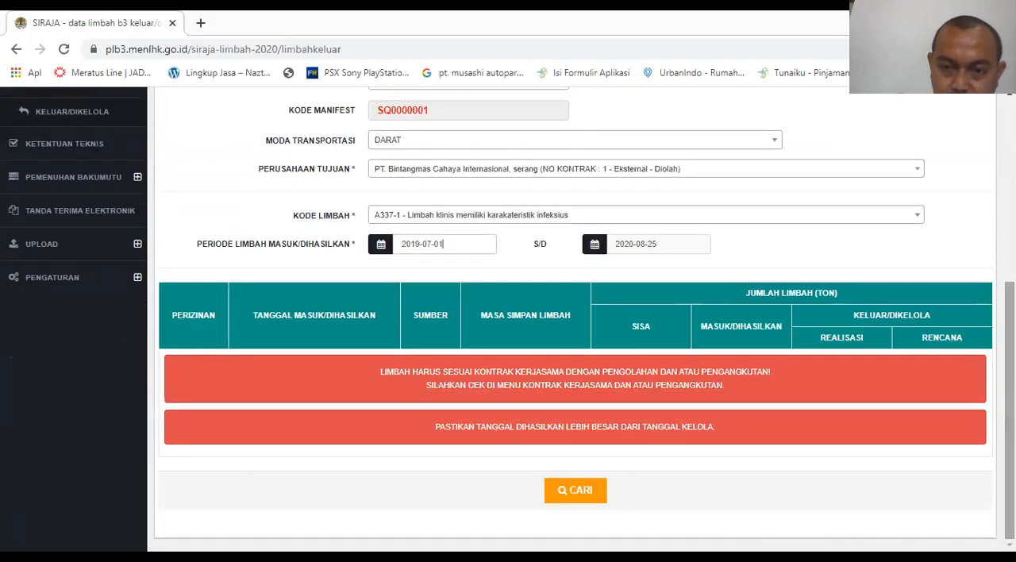
click(568, 483)
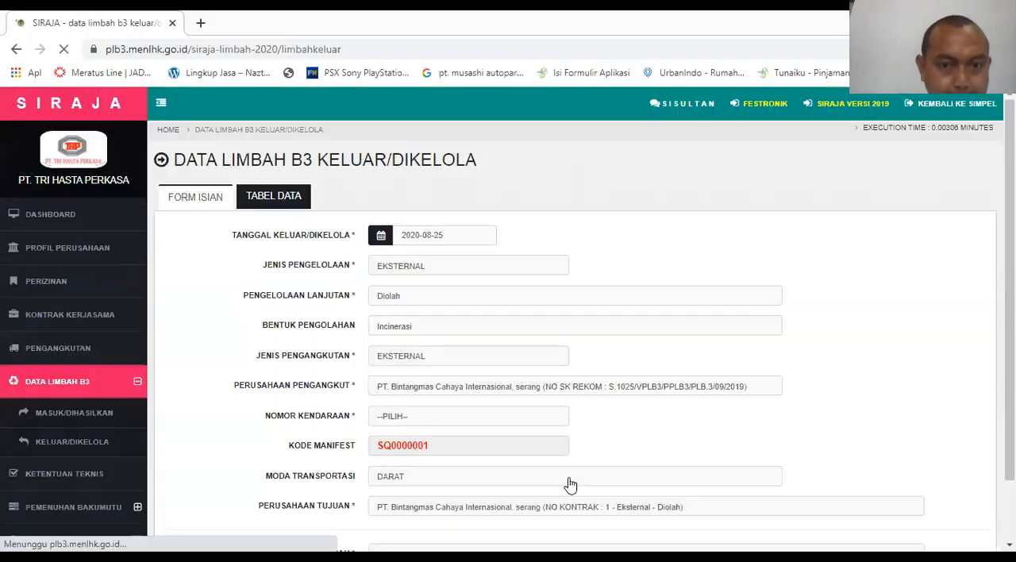
Change the start of the Periode Limbah Masuk/Dihasilkan to 2019-09-01 and rerun the waste record search.
scroll(572, 483, down, 2)
scroll(470, 245, down, 3)
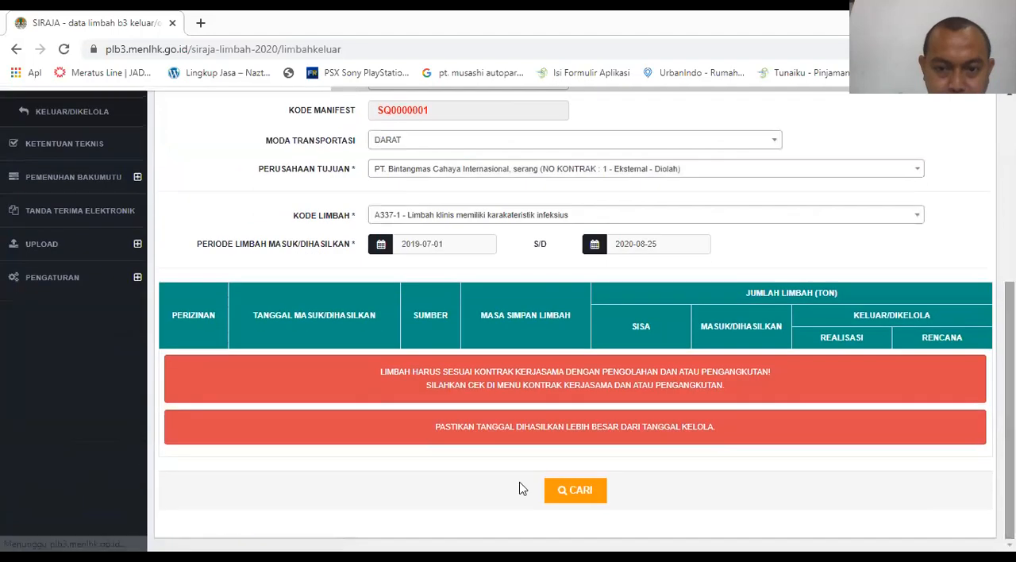
click(470, 246)
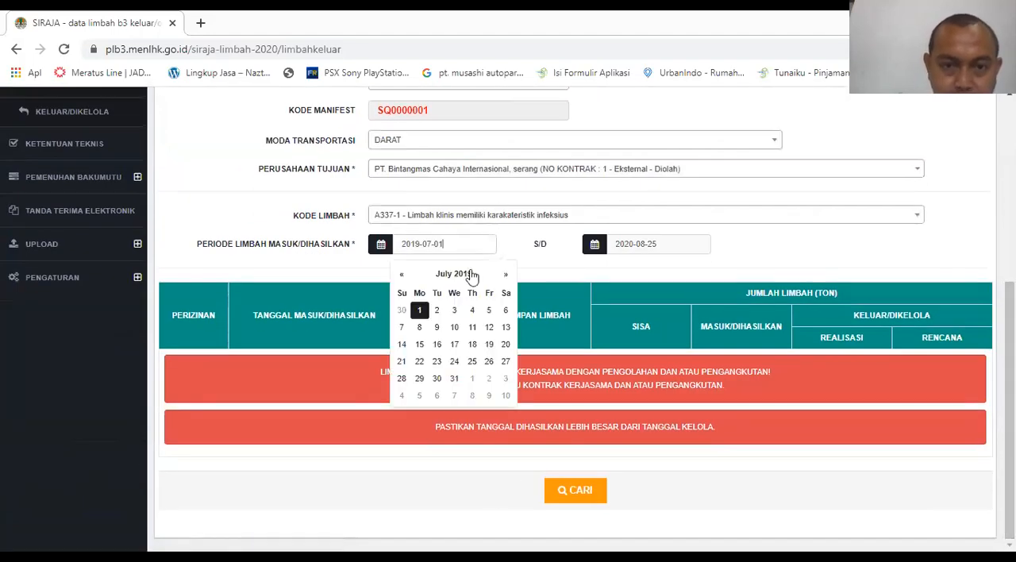
click(509, 274)
click(509, 274)
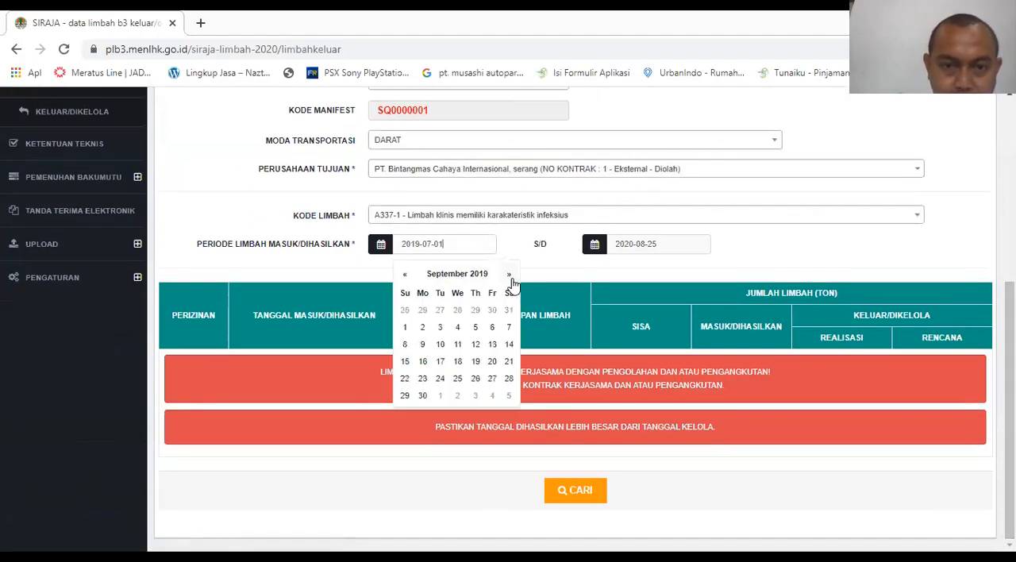
click(405, 328)
click(584, 499)
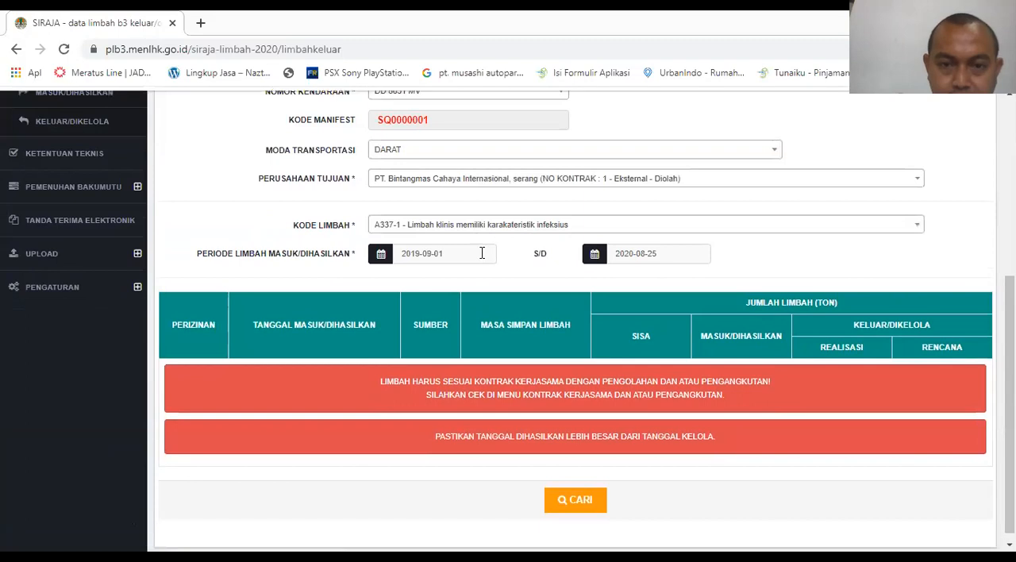
Change the start of the Periode Limbah Masuk/Dihasilkan to 2019-11-01 and repeat the waste record search.
click(481, 249)
click(505, 284)
click(508, 284)
click(492, 320)
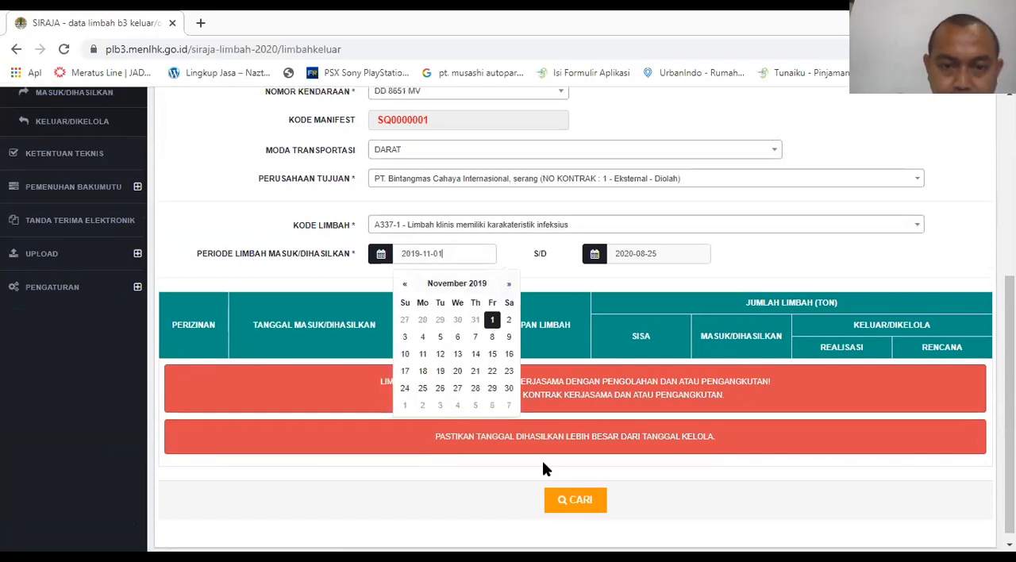
click(569, 499)
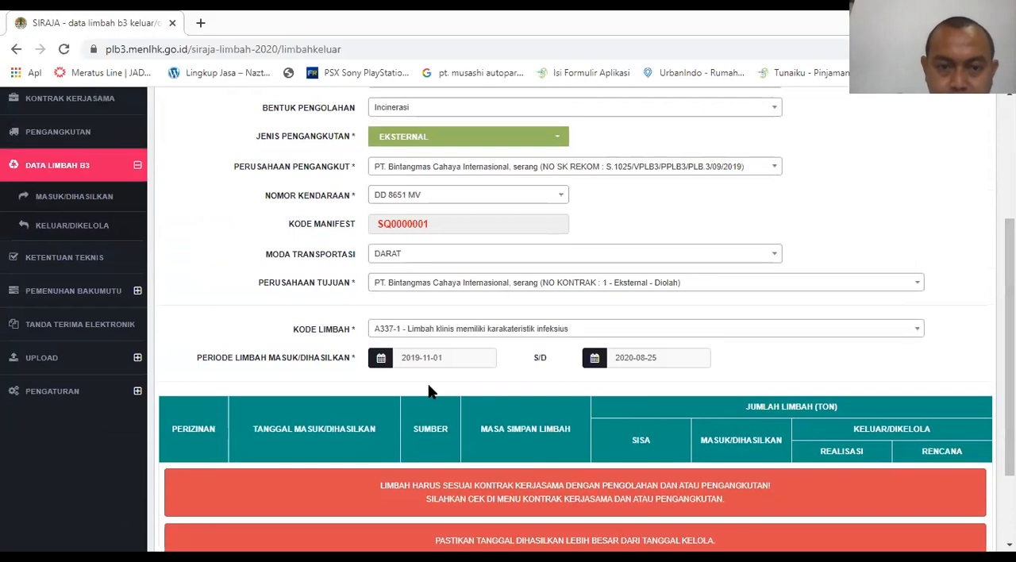
Set the waste period's start date to 2019-12-01 and search again for matching A337-1 waste records.
click(463, 357)
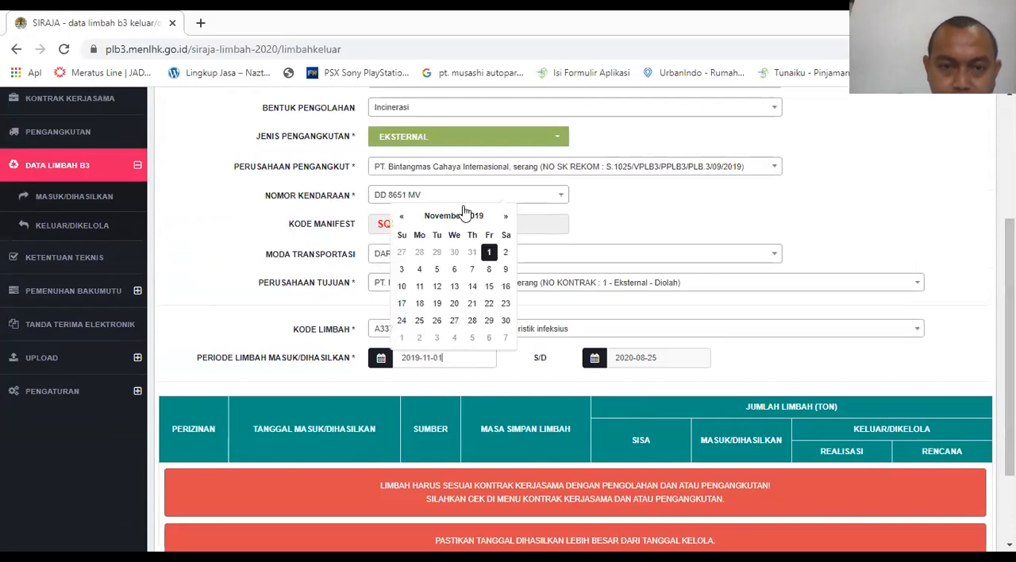
click(508, 217)
click(405, 270)
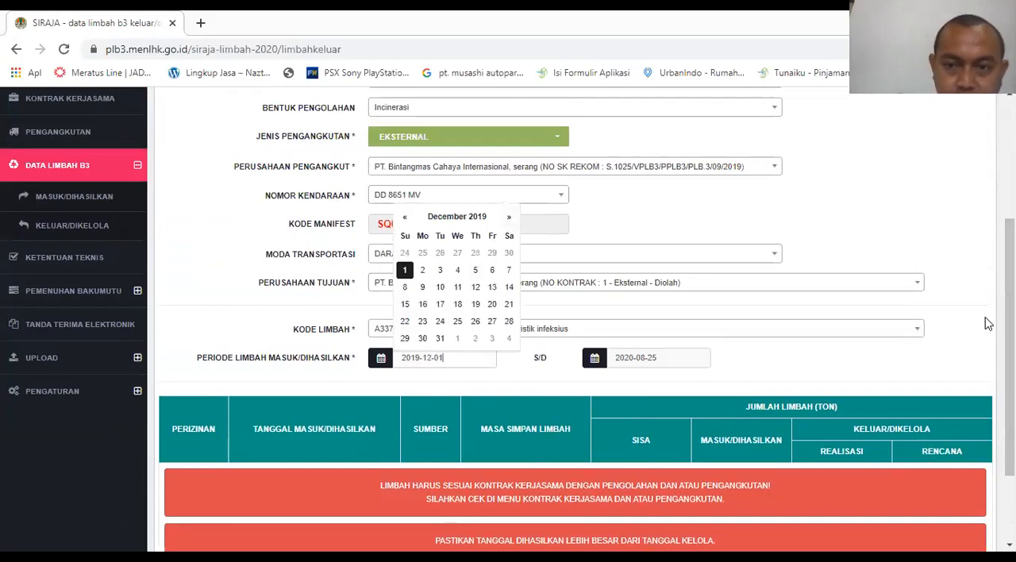
scroll(627, 427, down, 2)
click(583, 497)
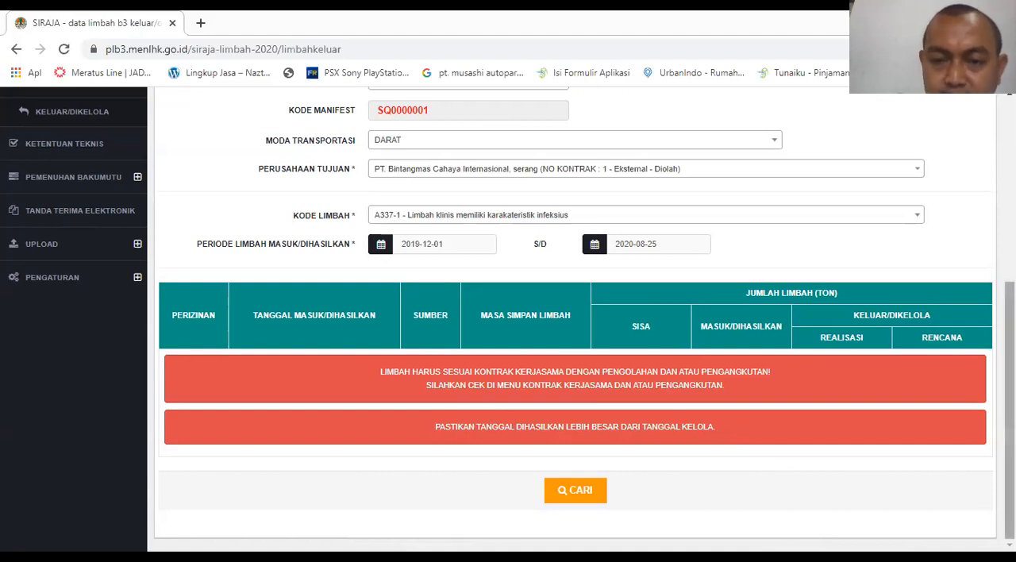
Review the outgoing waste form's entries and open the data table of Data Limbah B3 Masuk/Dihasilkan.
scroll(1009, 397, up, 2)
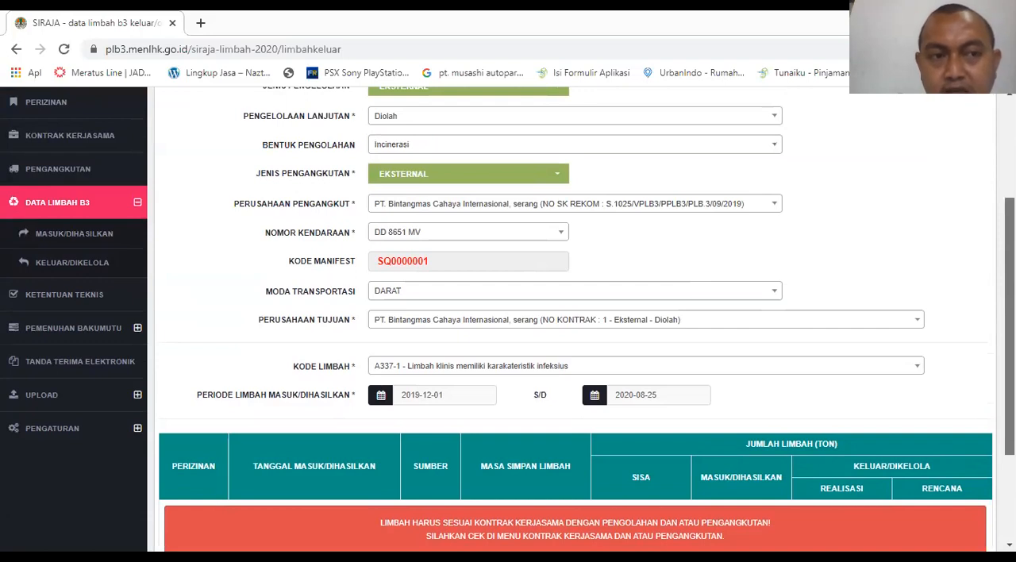
scroll(1009, 397, down, 1)
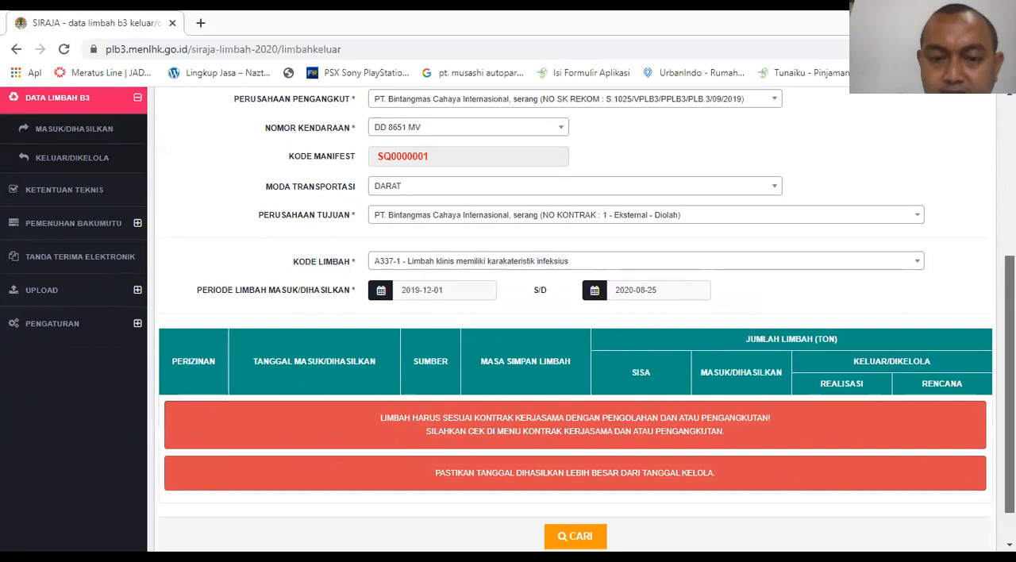
scroll(507, 319, up, 1)
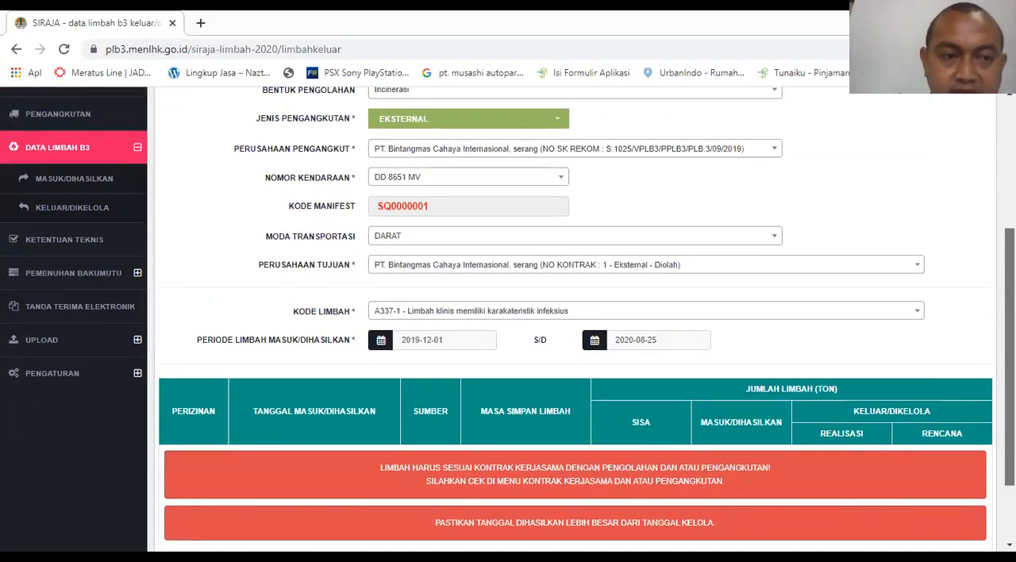
scroll(507, 318, up, 1)
scroll(507, 319, up, 1)
scroll(507, 318, up, 1)
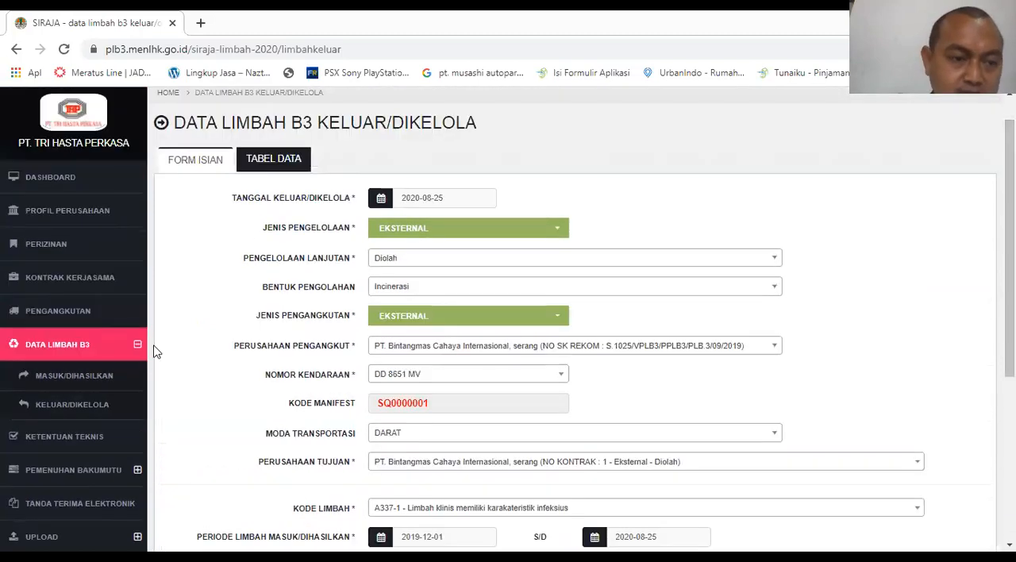
click(74, 377)
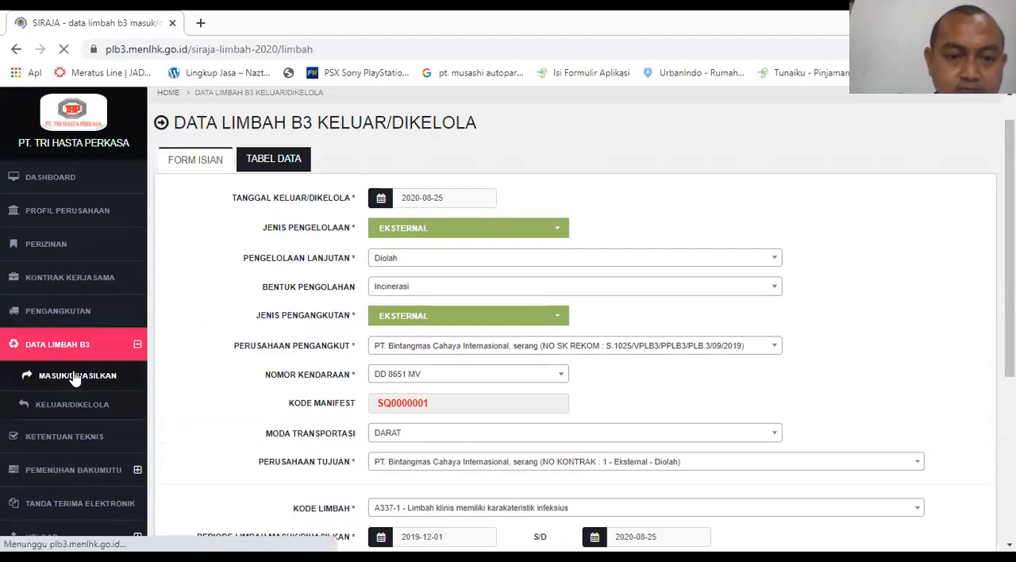
click(358, 196)
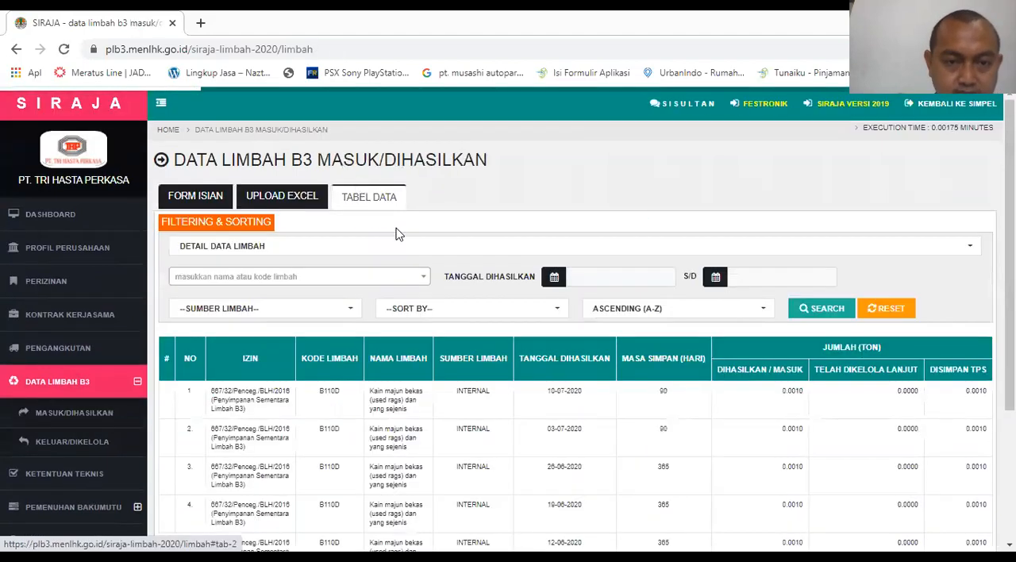
Choose B110d - Kain majun bekas (used rags) dan yang sejenis as the waste code filter for the generated waste table.
click(322, 279)
text(b110d)
key(Return)
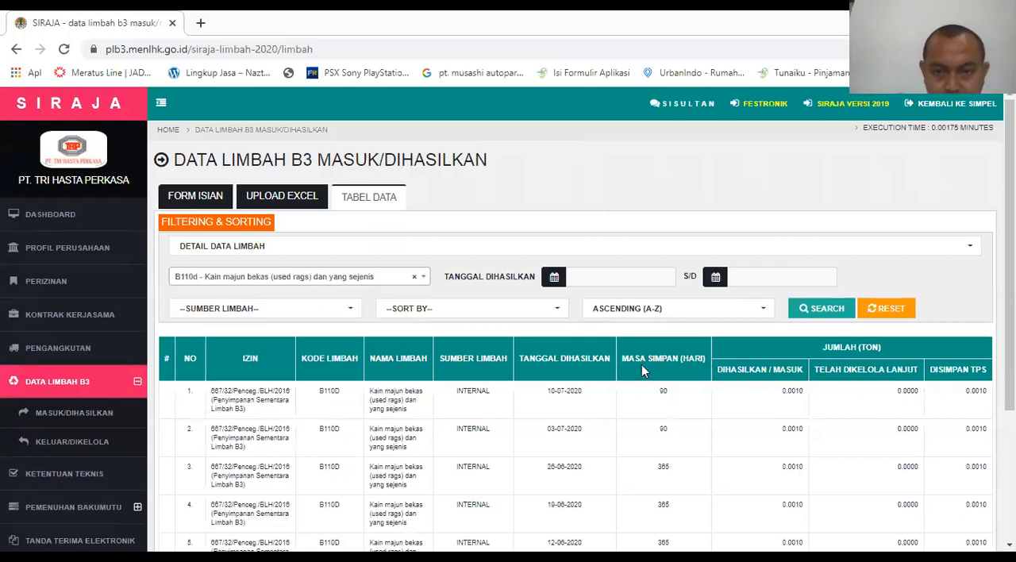
Set the start date of the Tanggal Dihasilkan filter to 2019-01-01.
click(587, 278)
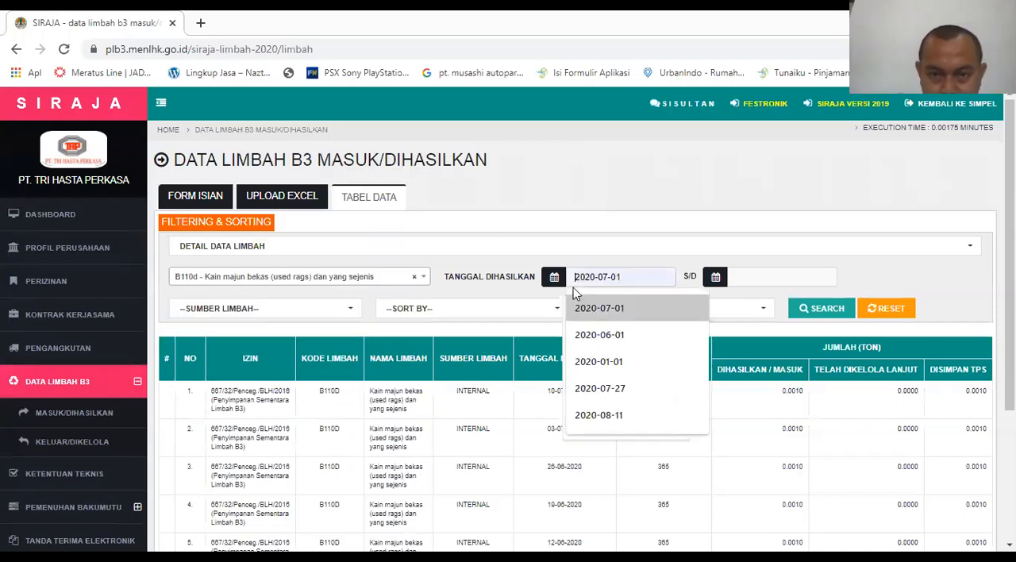
click(551, 281)
click(604, 278)
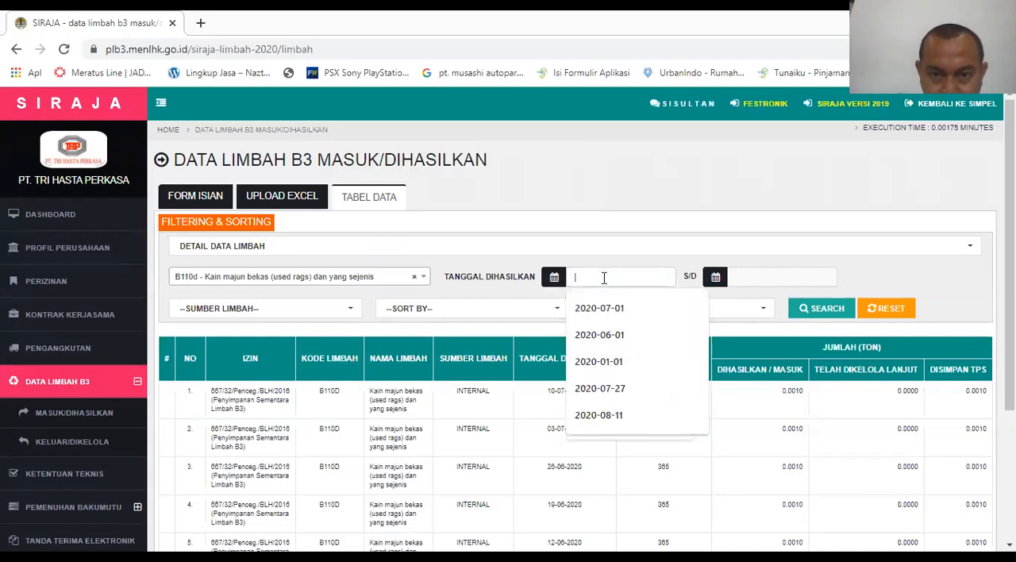
key(Return)
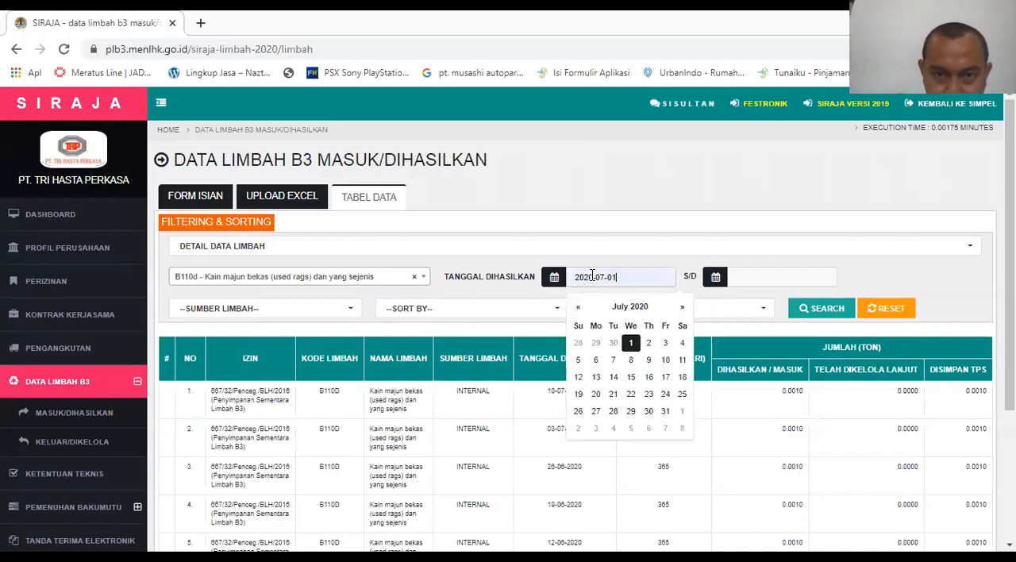
click(617, 308)
click(612, 310)
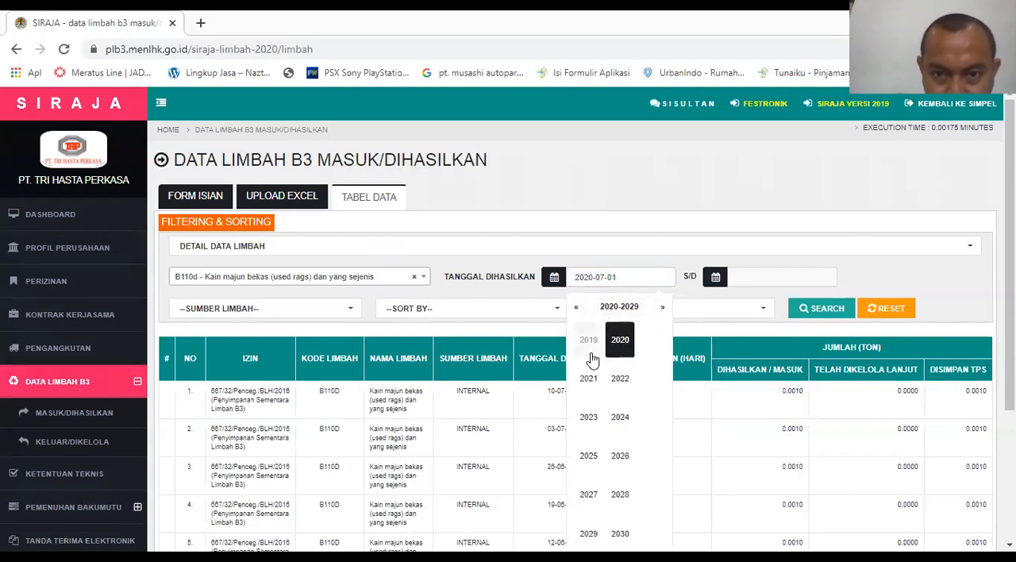
click(591, 349)
click(588, 340)
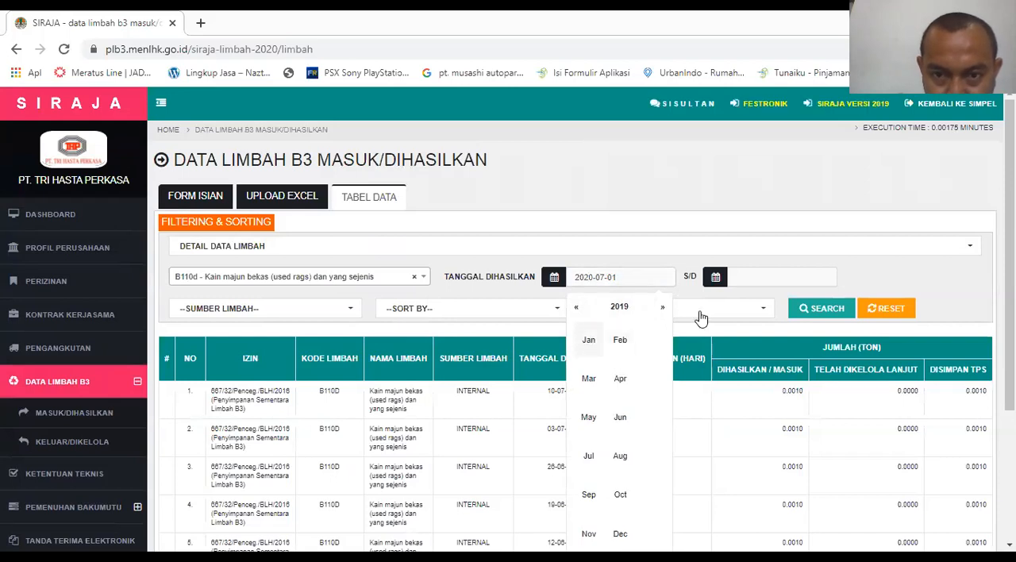
click(613, 342)
Set the end date of the Tanggal Dihasilkan filter to 2020-08-31 and run the search.
click(781, 282)
text(2020-08-31)
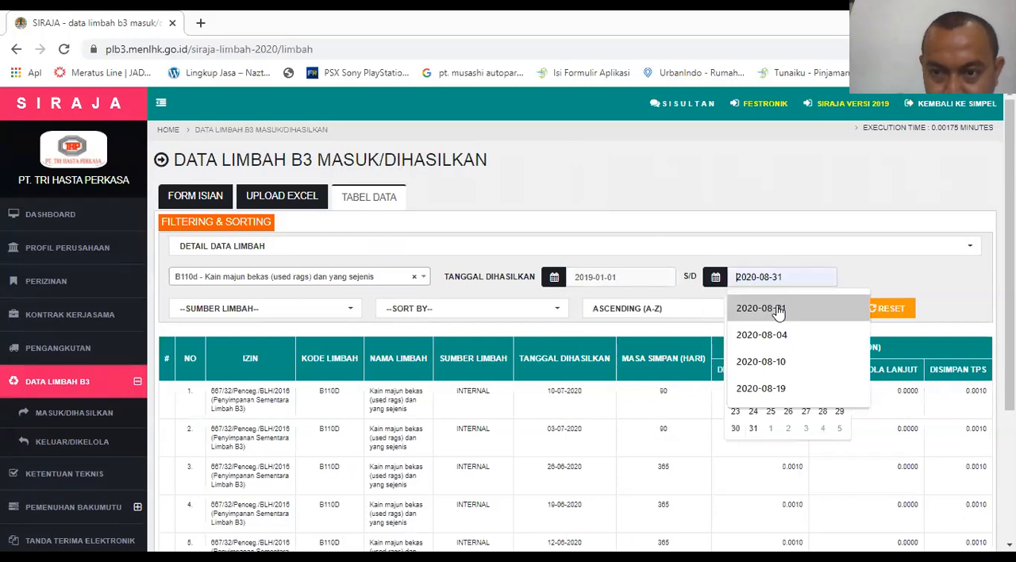
click(759, 306)
click(821, 318)
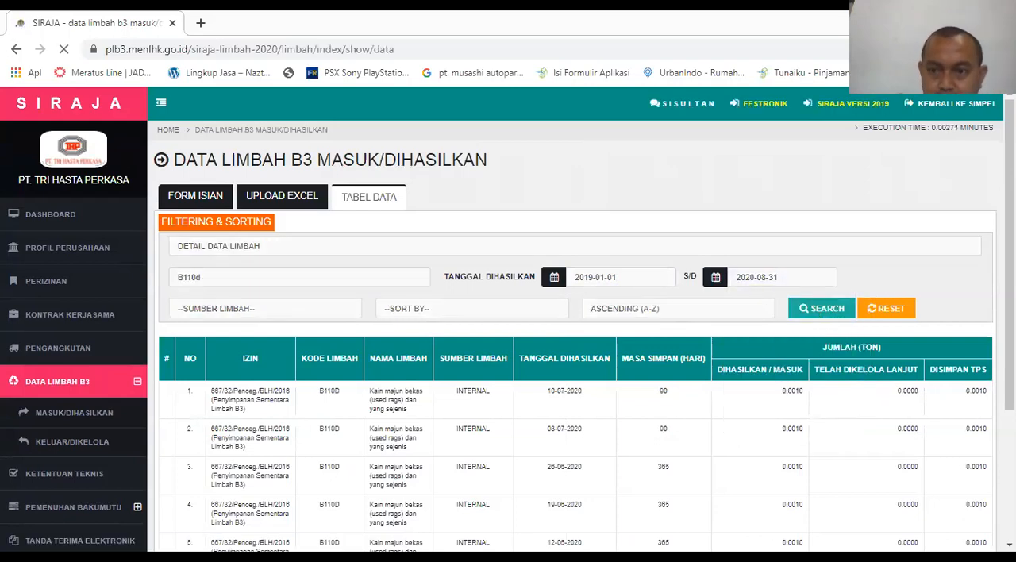
Examine the filtered B110d generated waste records on page 5 and on the last page of the table.
scroll(928, 451, down, 3)
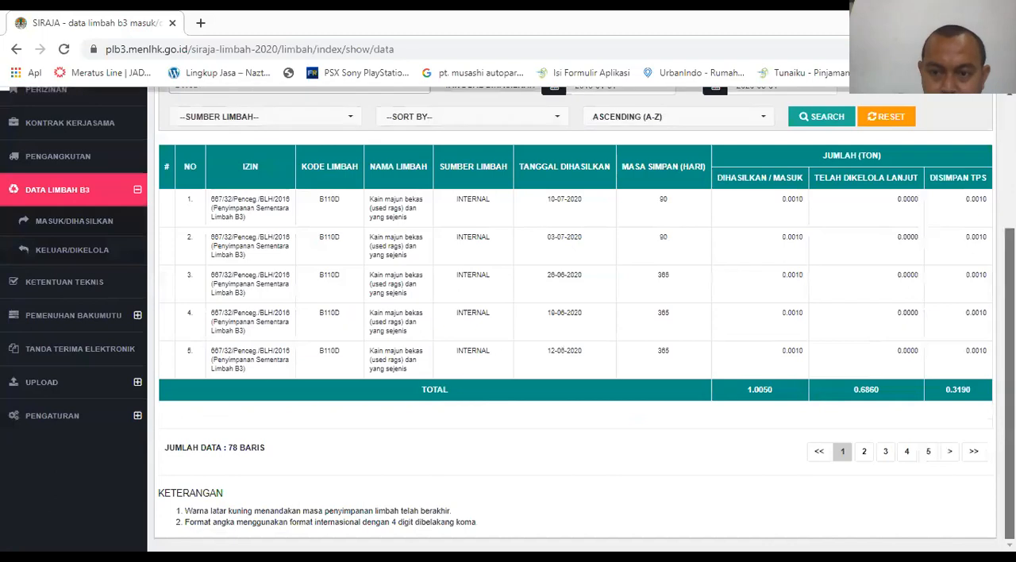
click(927, 451)
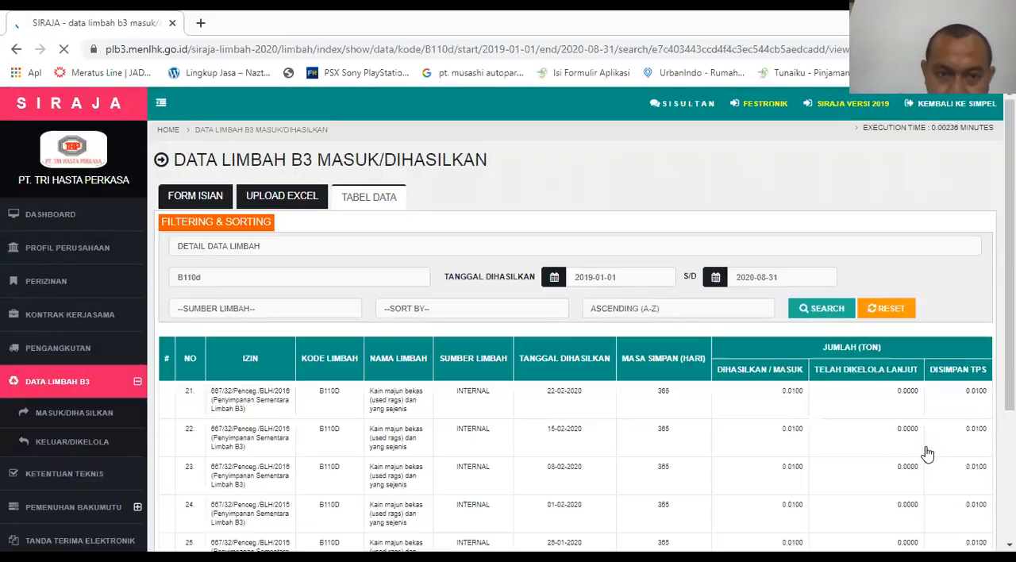
scroll(928, 454, down, 3)
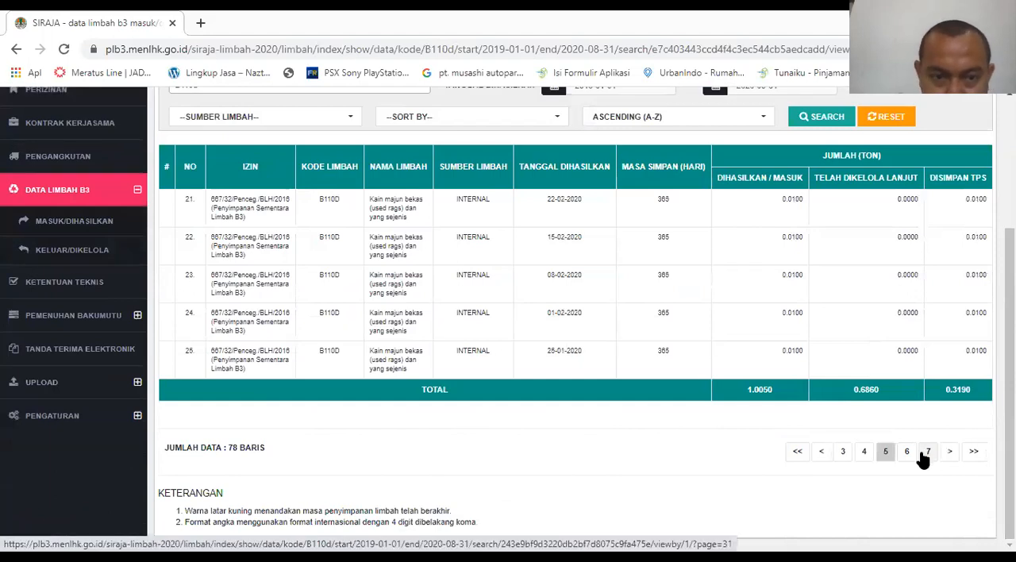
click(976, 455)
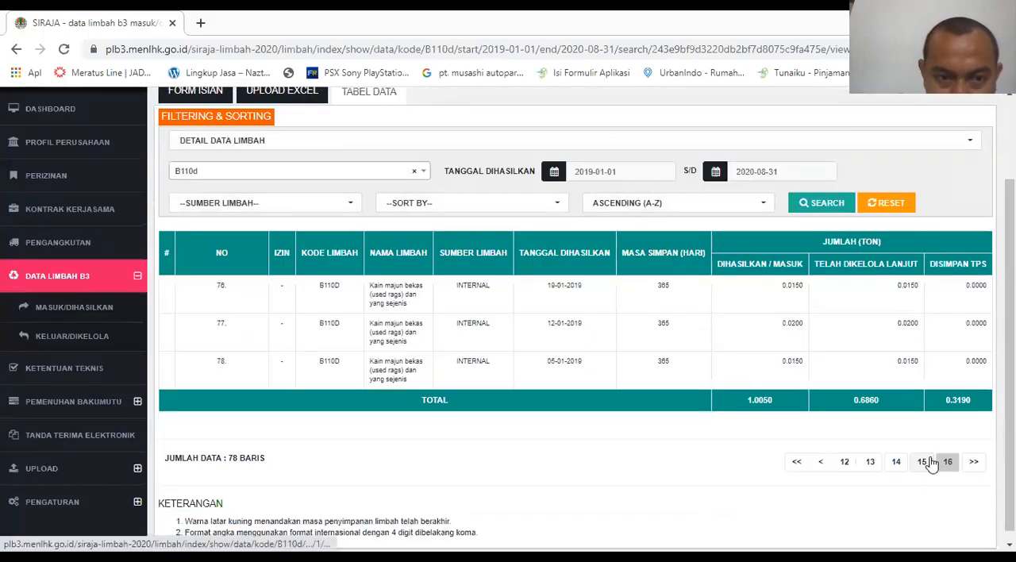
Go back through pages 12, 10 and 8 of the generated waste table to find the oldest records still in storage.
click(822, 464)
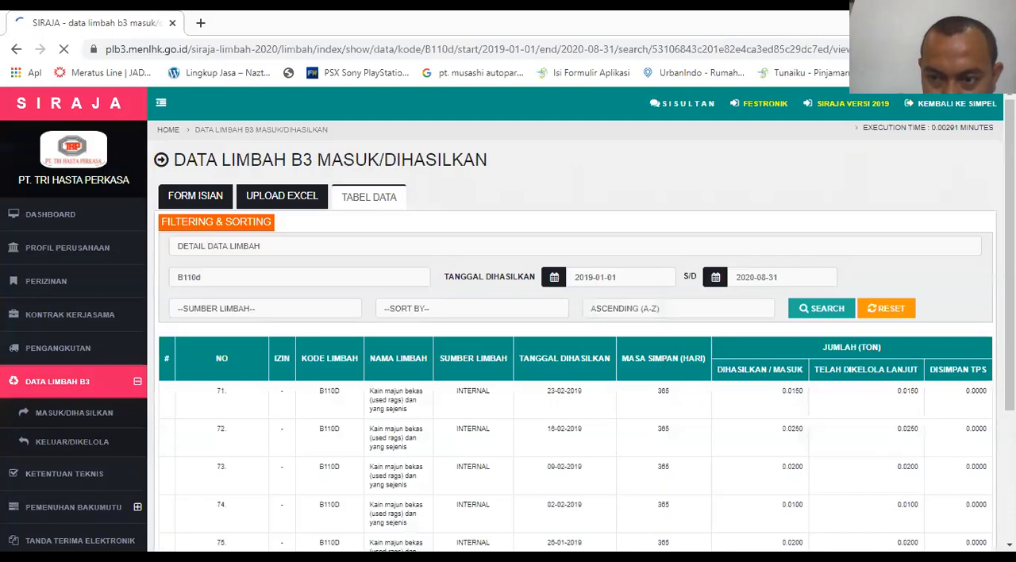
scroll(854, 484, down, 3)
click(824, 454)
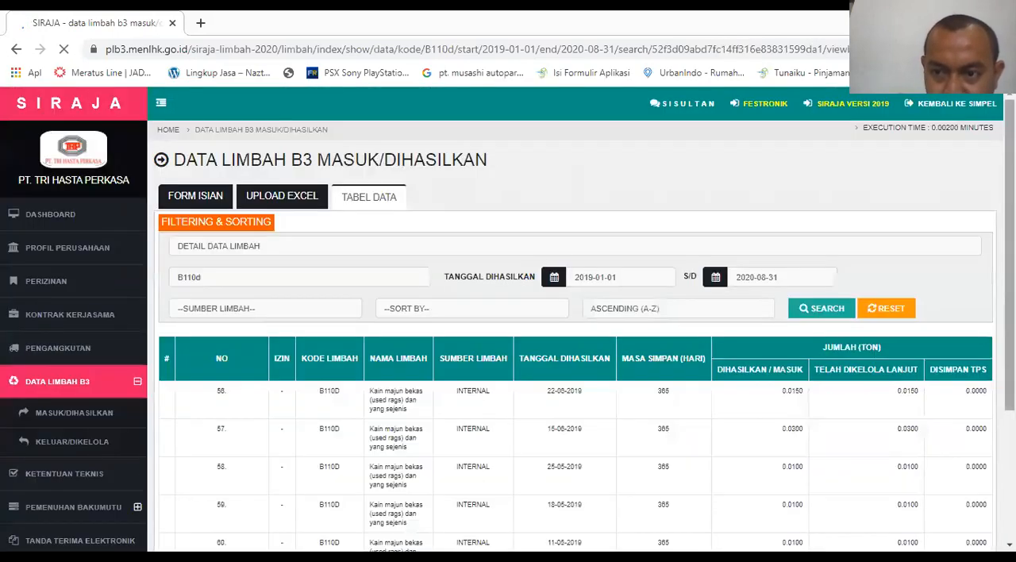
scroll(826, 458, down, 1)
scroll(834, 503, down, 1)
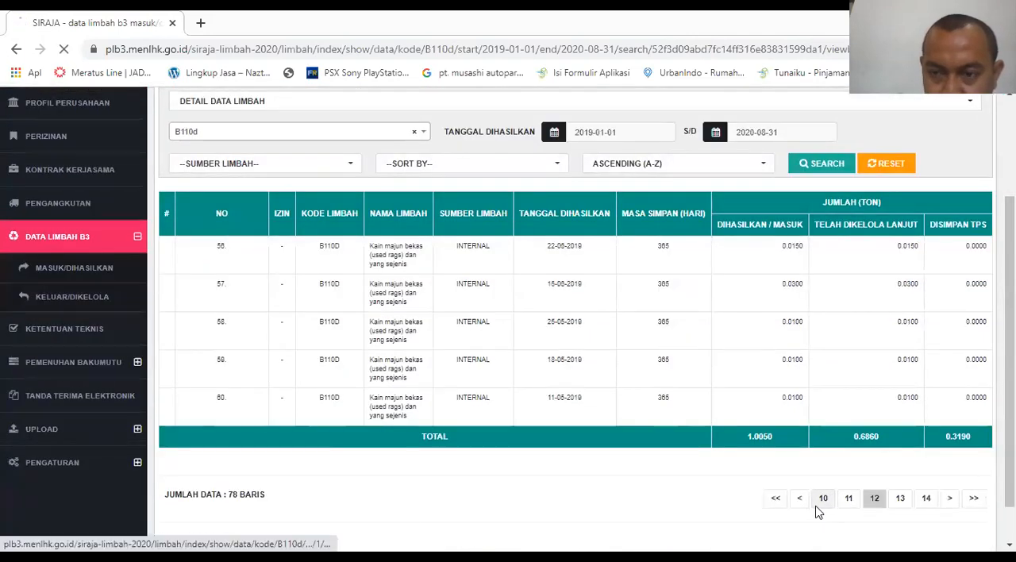
click(820, 502)
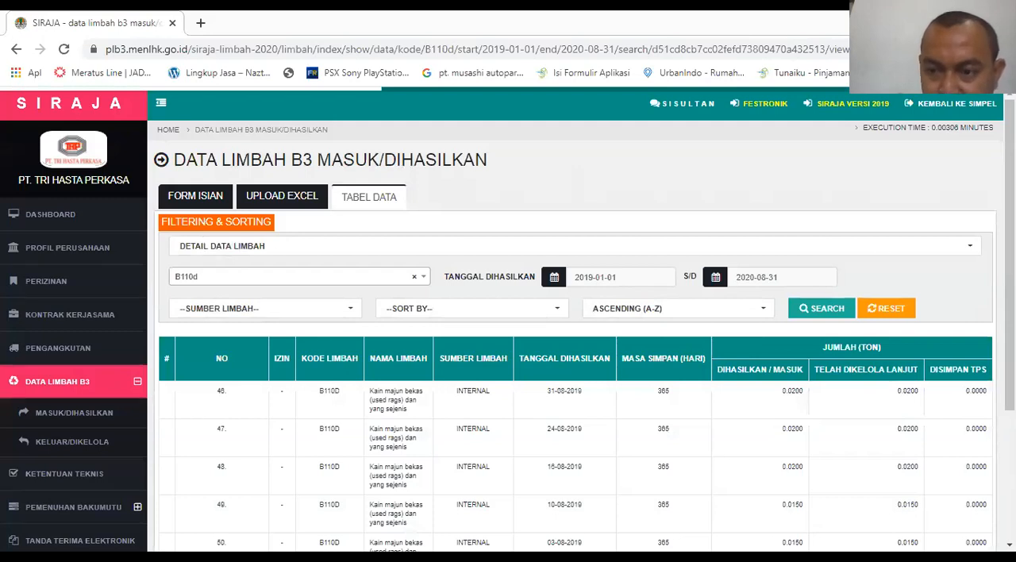
scroll(508, 318, down, 2)
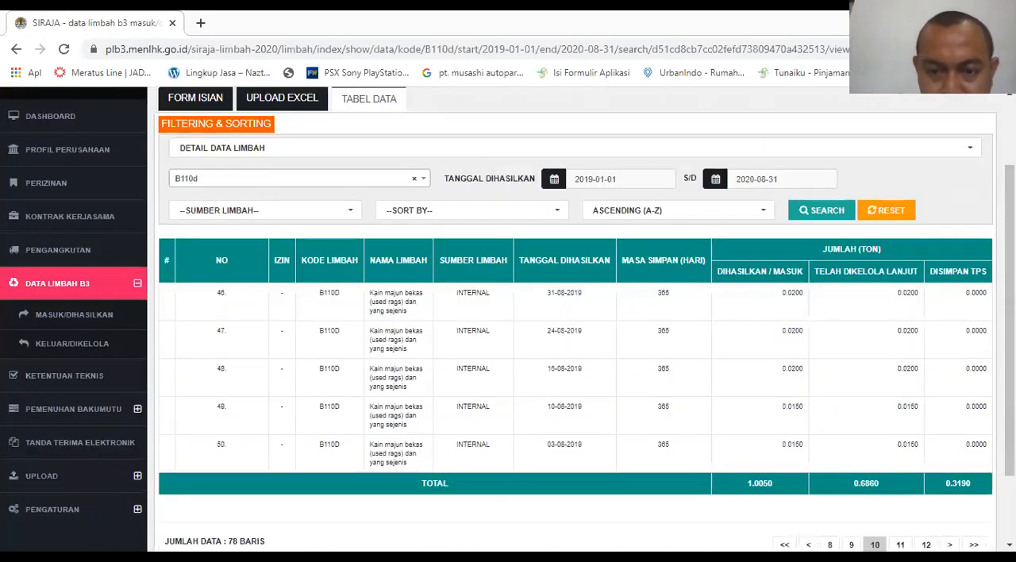
click(830, 544)
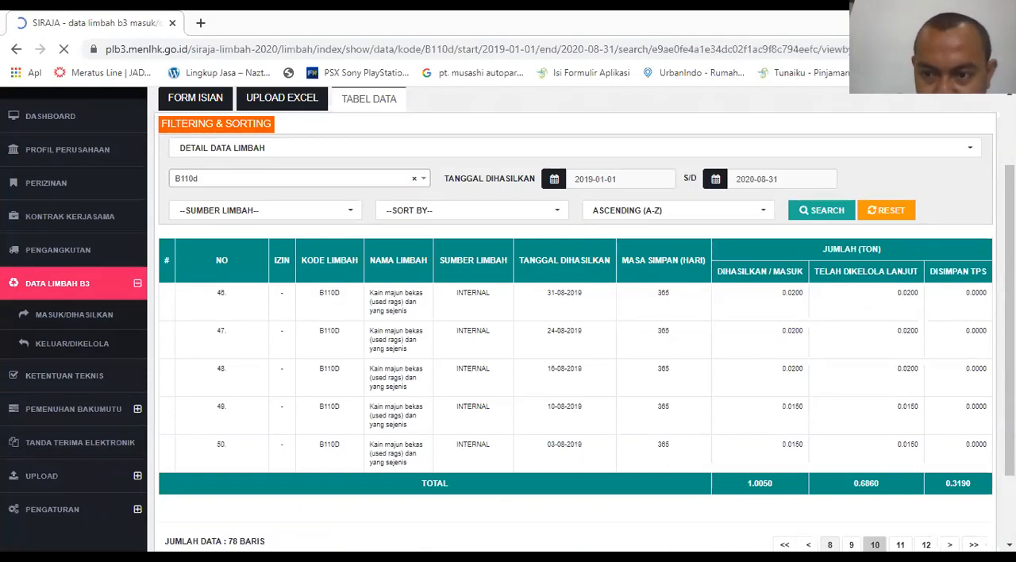
scroll(575, 334, down, 2)
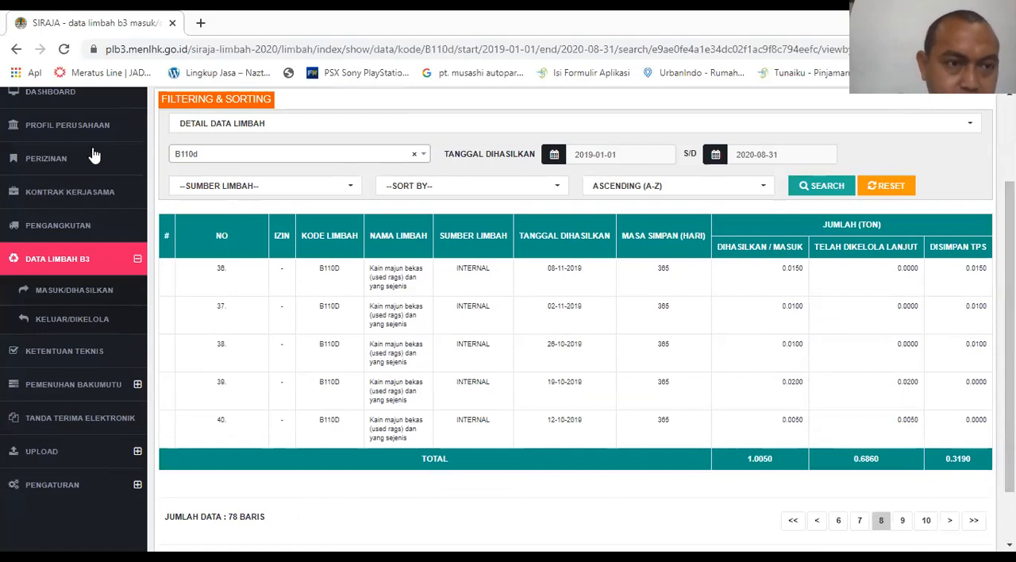
Check the data table of Kontrak Kerjasama for the registered cooperation contracts.
click(79, 205)
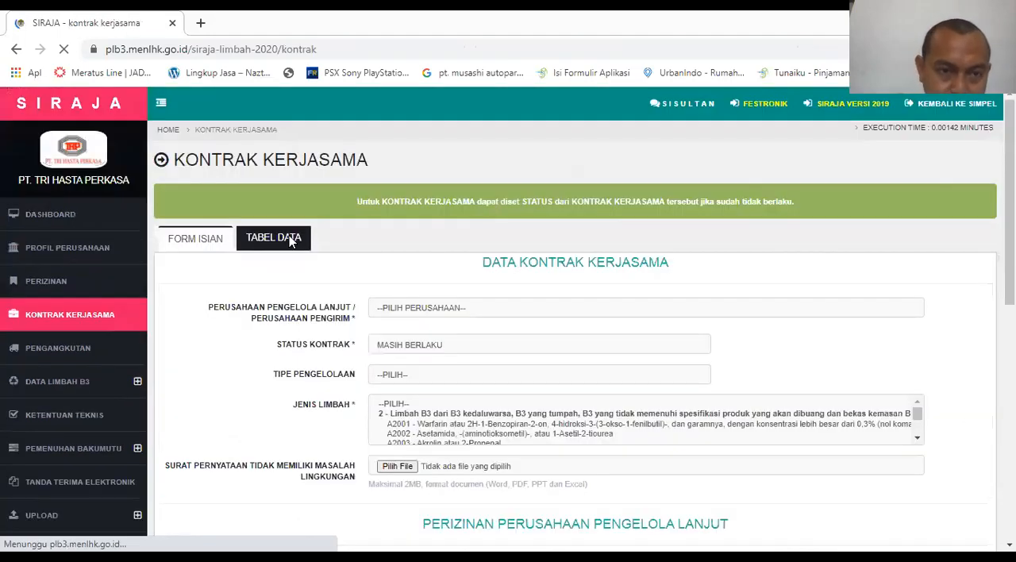
click(291, 242)
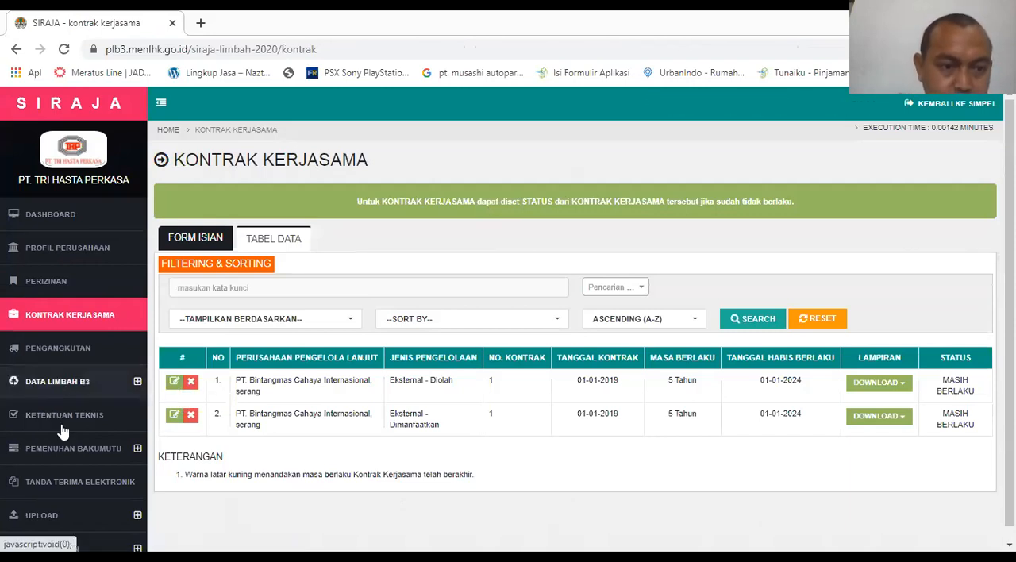
In the Data Limbah B3 Keluar/Dikelola form, set the management type to EKSTERNAL, with Diolah as further management and Incinerasi as processing.
click(59, 382)
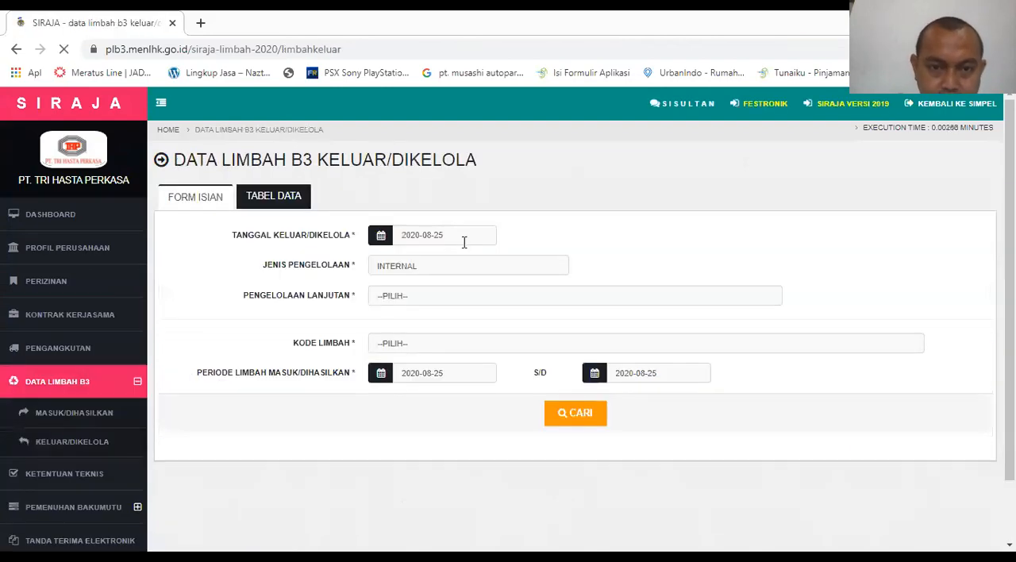
click(461, 240)
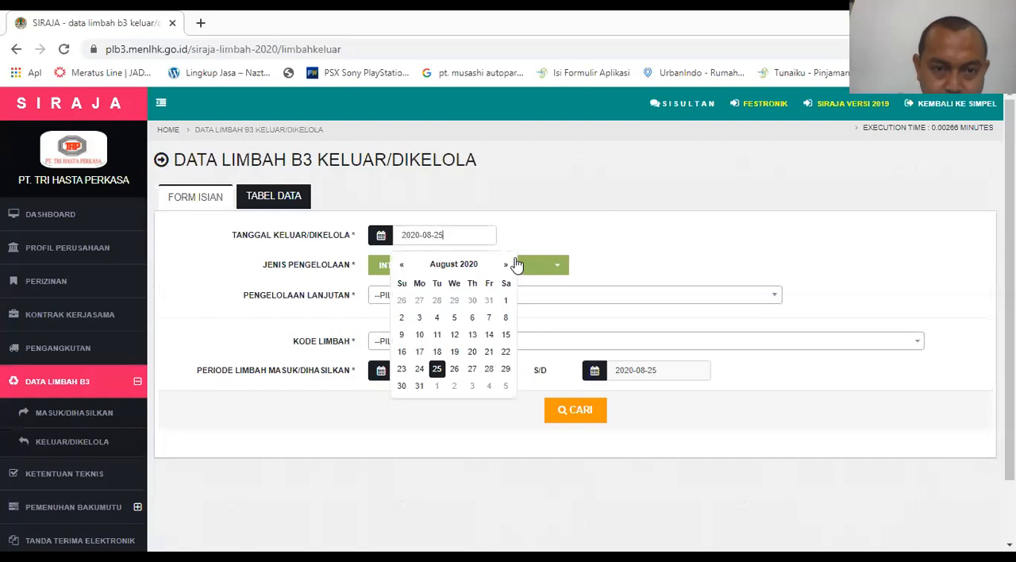
click(488, 267)
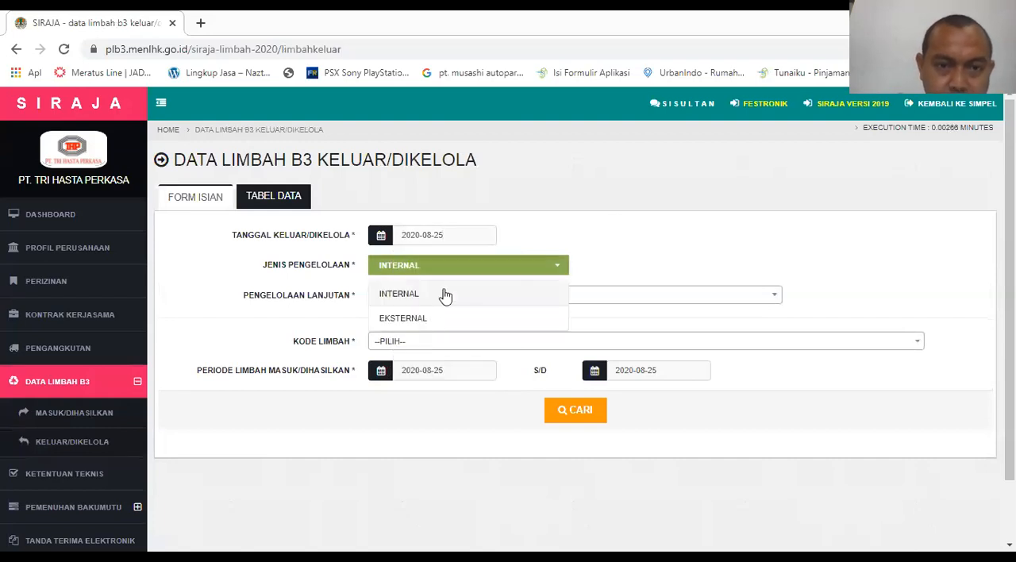
click(443, 317)
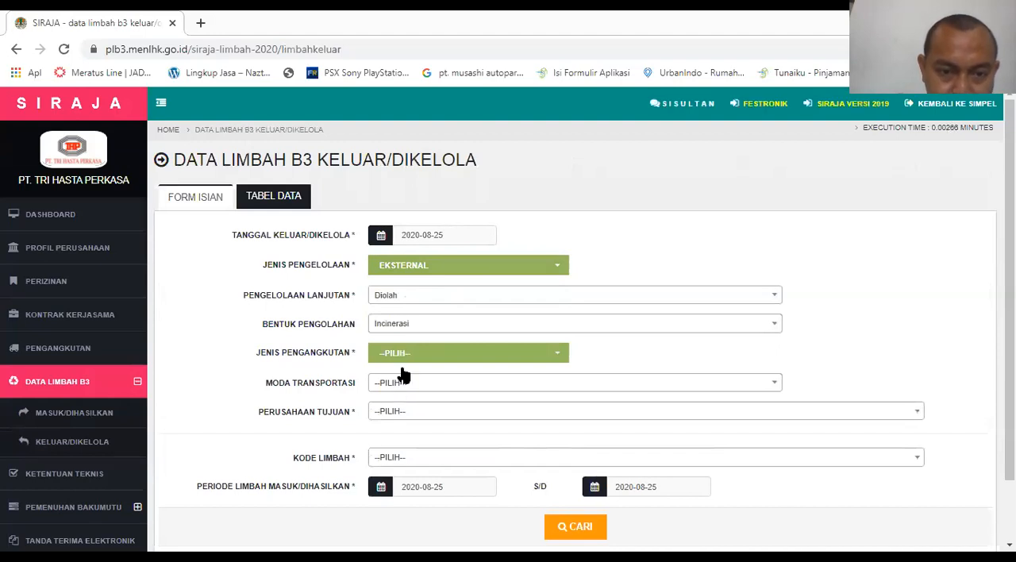
Set Jenis Pengangkutan to EKSTERNAL and choose PT. Bintangmas Cahaya Internasional, serang as the transport company.
click(404, 357)
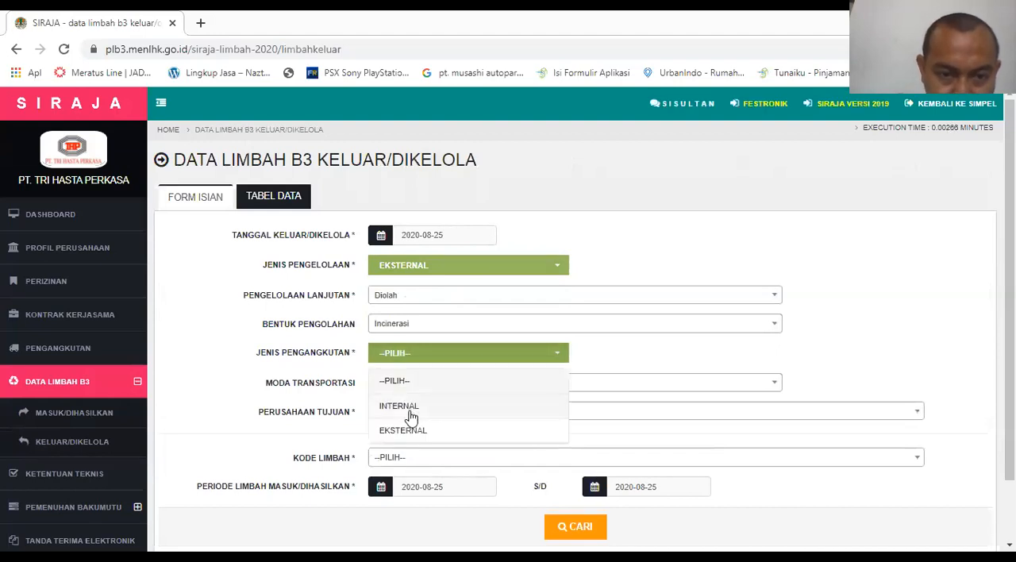
click(403, 430)
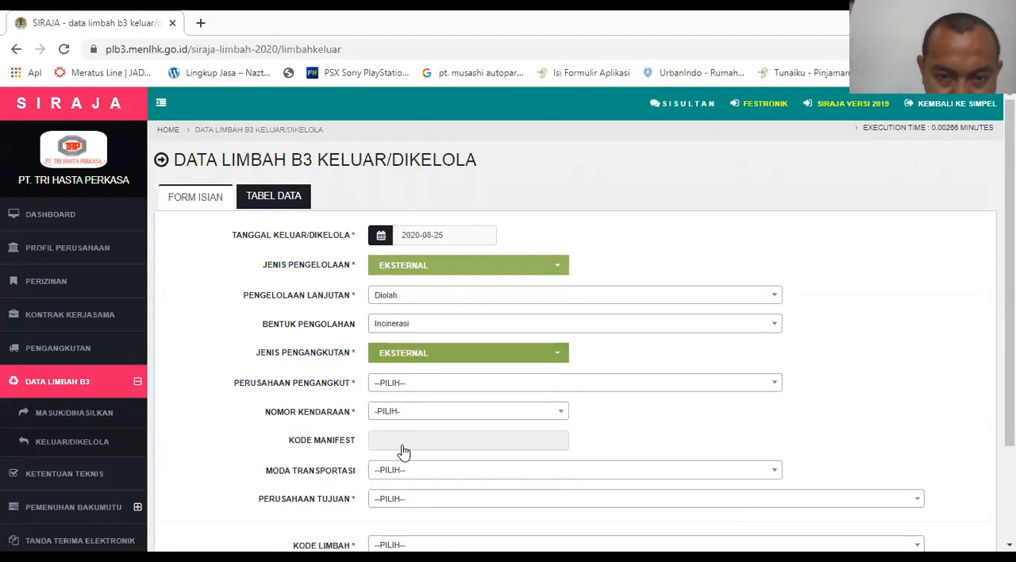
click(397, 383)
click(393, 443)
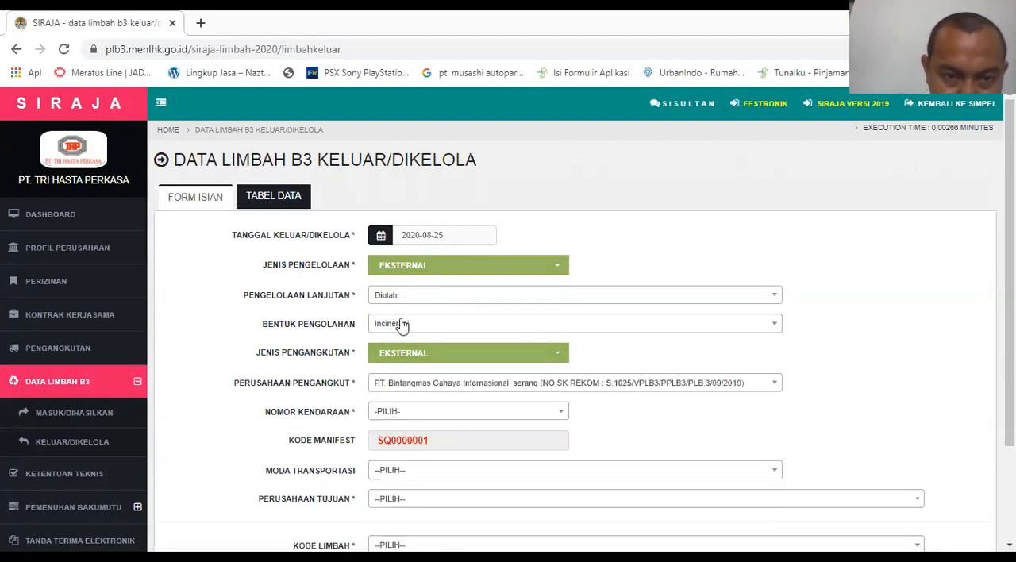
click(395, 411)
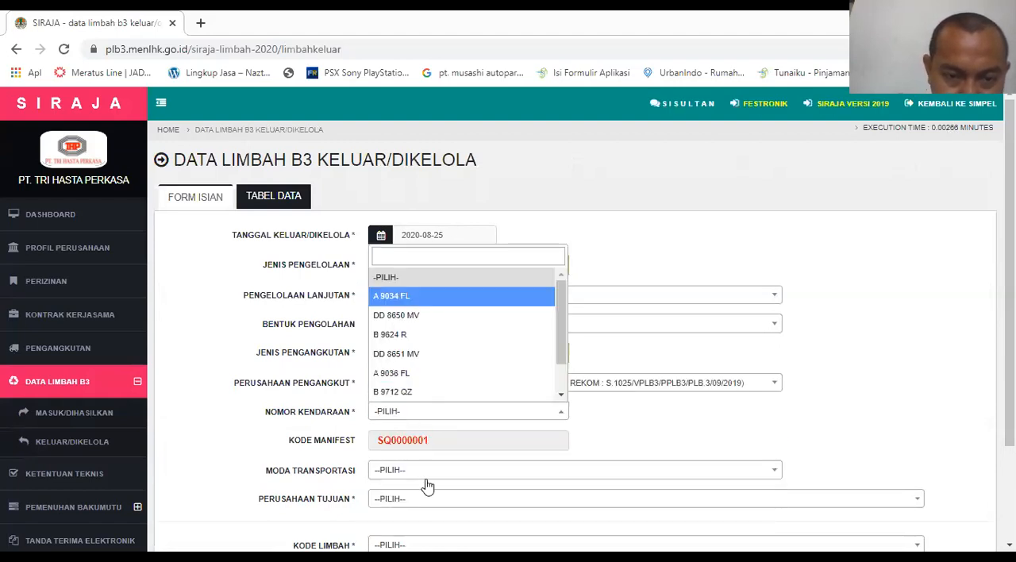
click(419, 409)
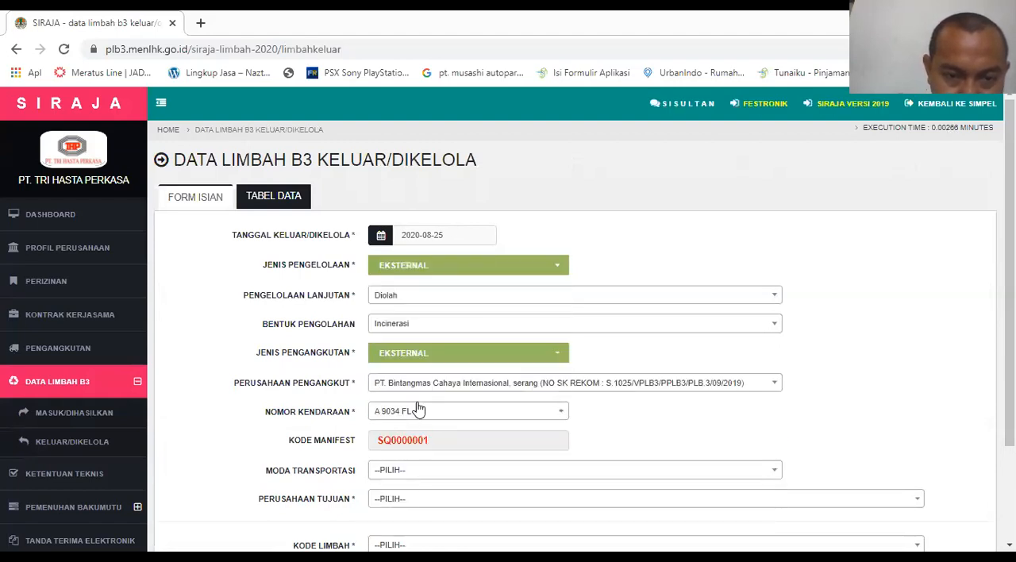
click(414, 493)
click(442, 461)
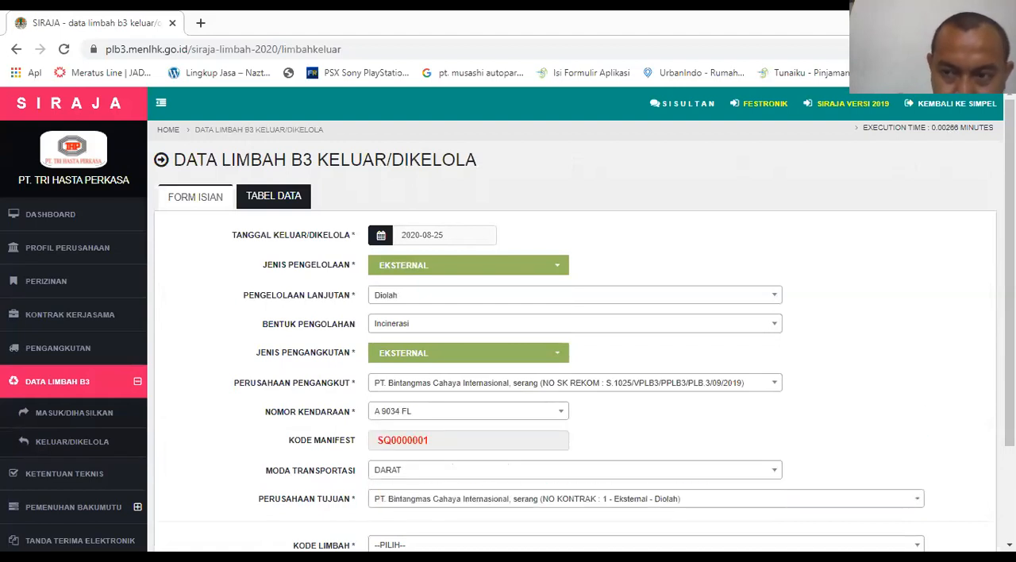
Choose B110d - Kain majun bekas (used rags) dan yang sejenis as the outgoing waste code.
scroll(422, 449, down, 3)
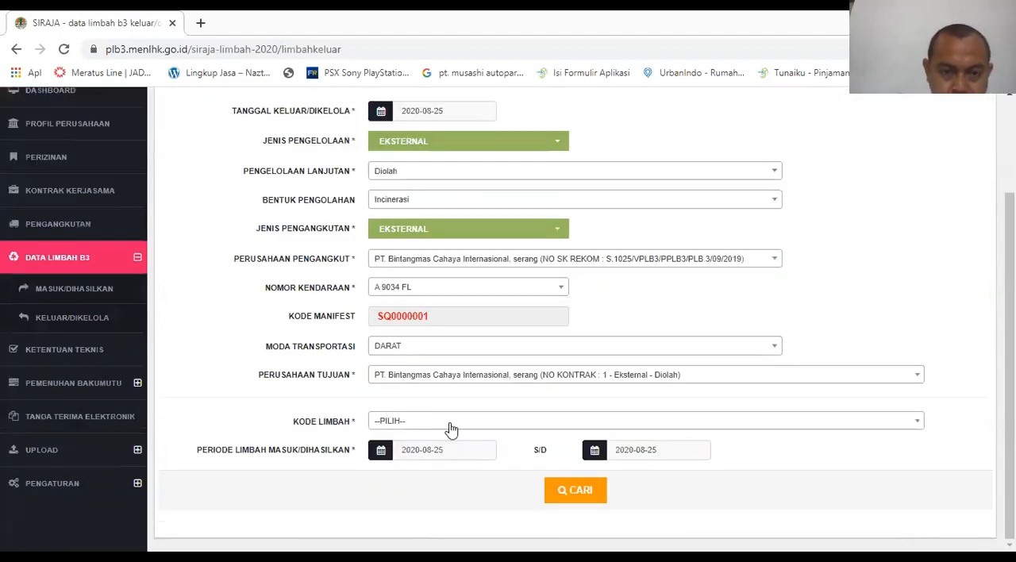
click(451, 429)
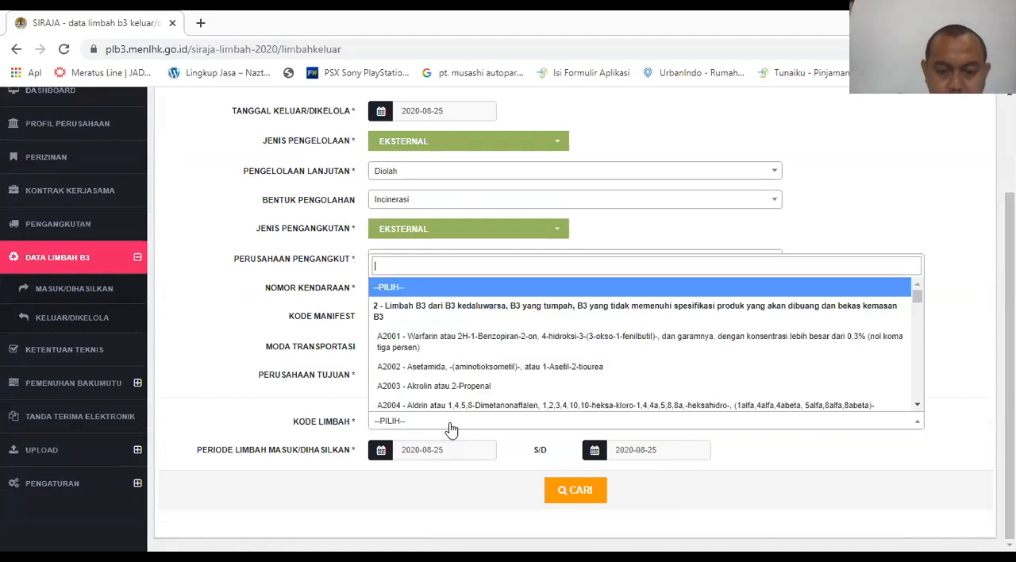
text(b110a)
key(BackSpace)
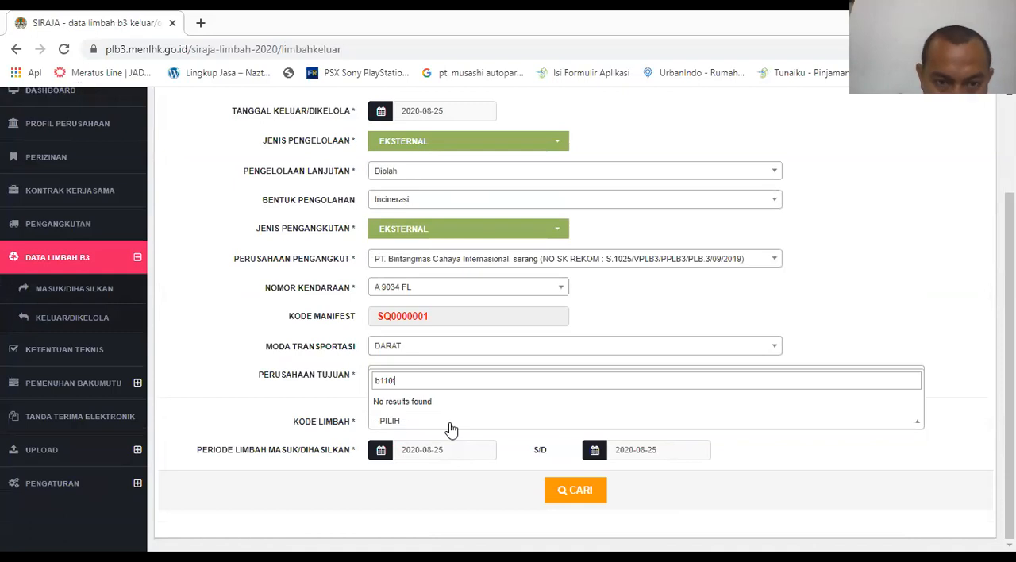
text(d)
key(Return)
Set the start date of Periode Limbah Masuk/Dihasilkan to 2019-10-01 and search for the matching waste records.
click(455, 453)
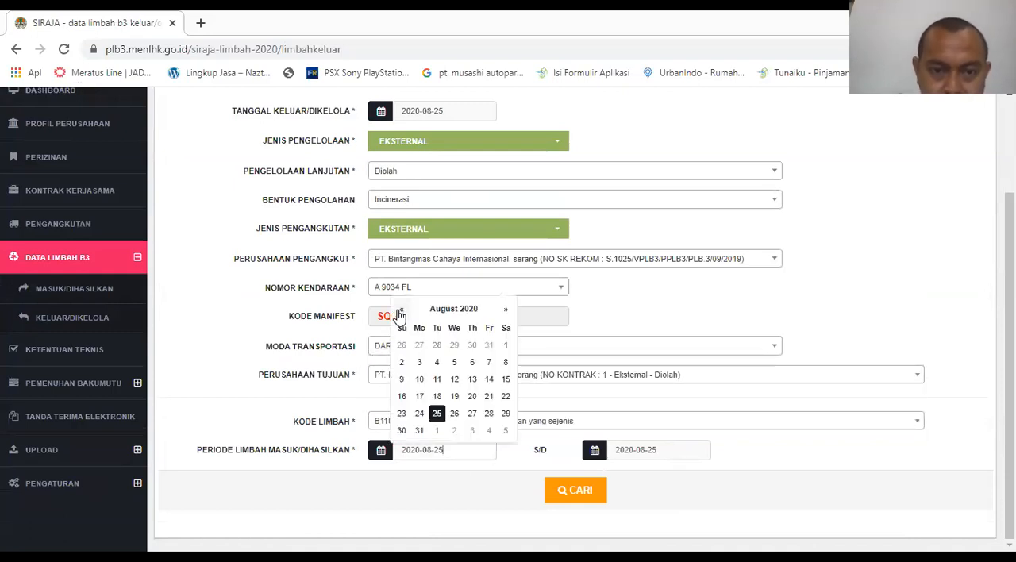
click(400, 310)
click(400, 310)
click(400, 311)
click(400, 310)
click(400, 311)
click(400, 310)
click(400, 311)
click(400, 310)
click(400, 311)
click(462, 347)
click(476, 362)
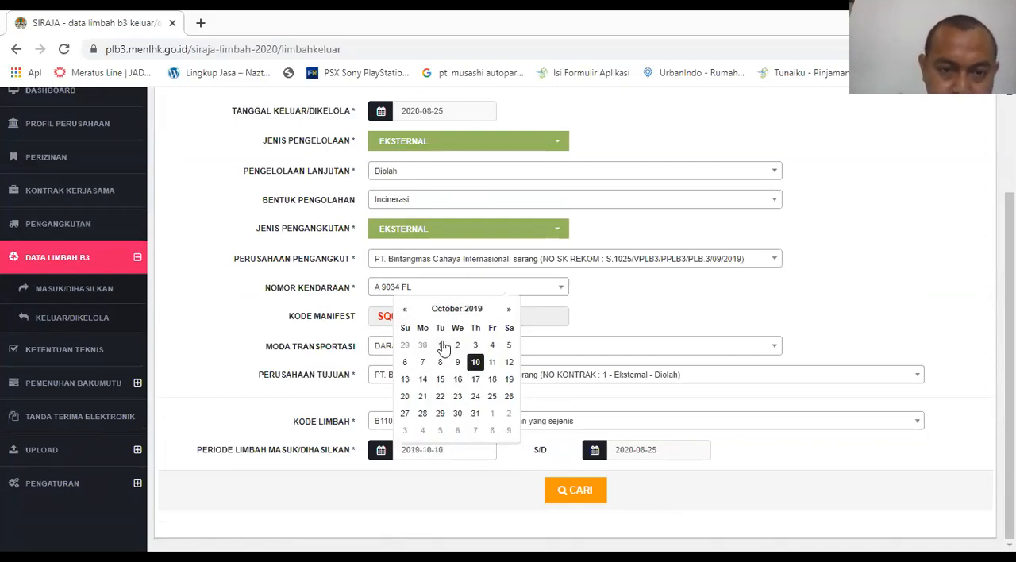
click(574, 490)
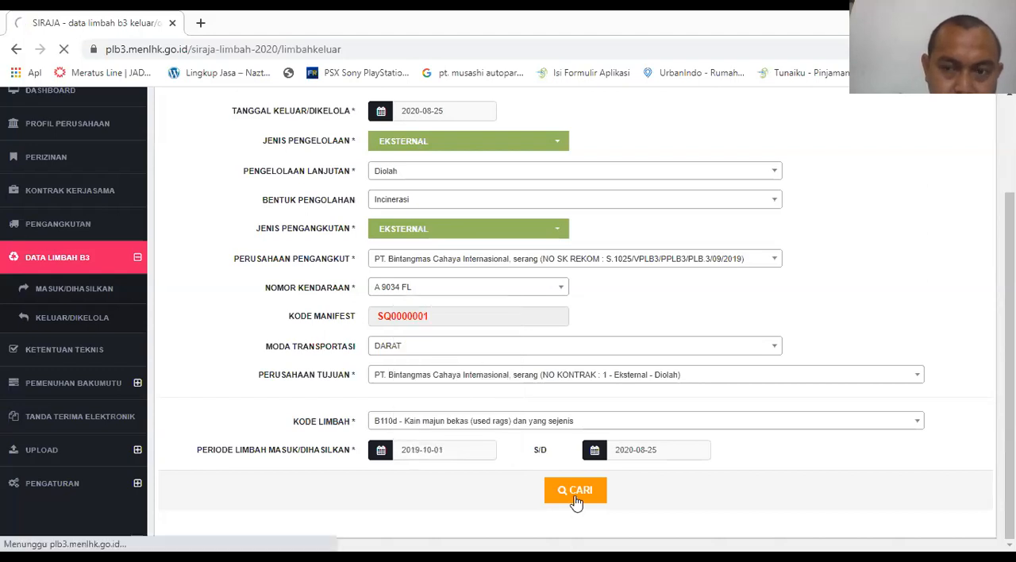
Review the listed B110d records with their storage deadlines, remaining amounts and total, and return to the oldest entries.
scroll(575, 318, down, 3)
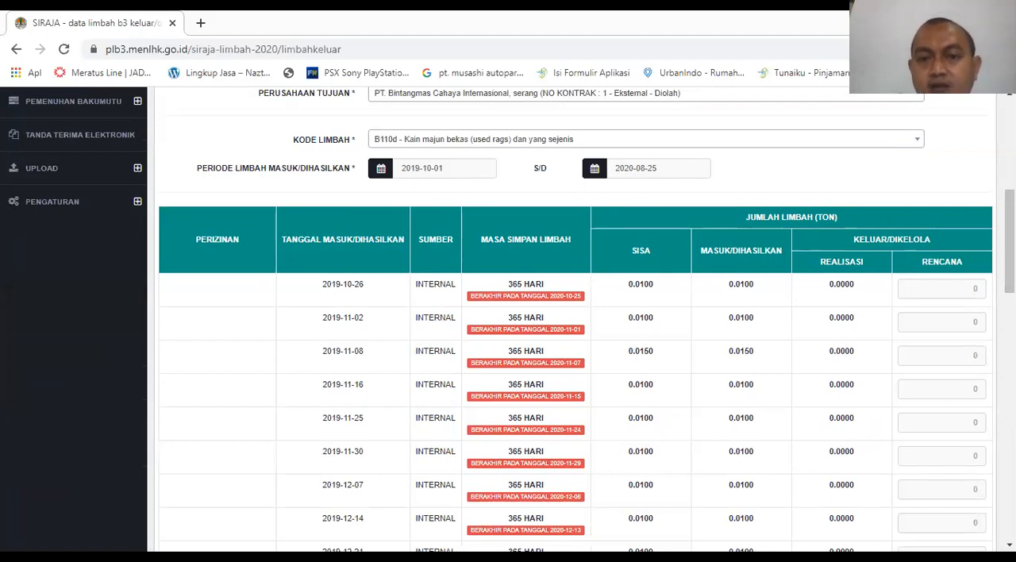
drag(1010, 242, 1010, 486)
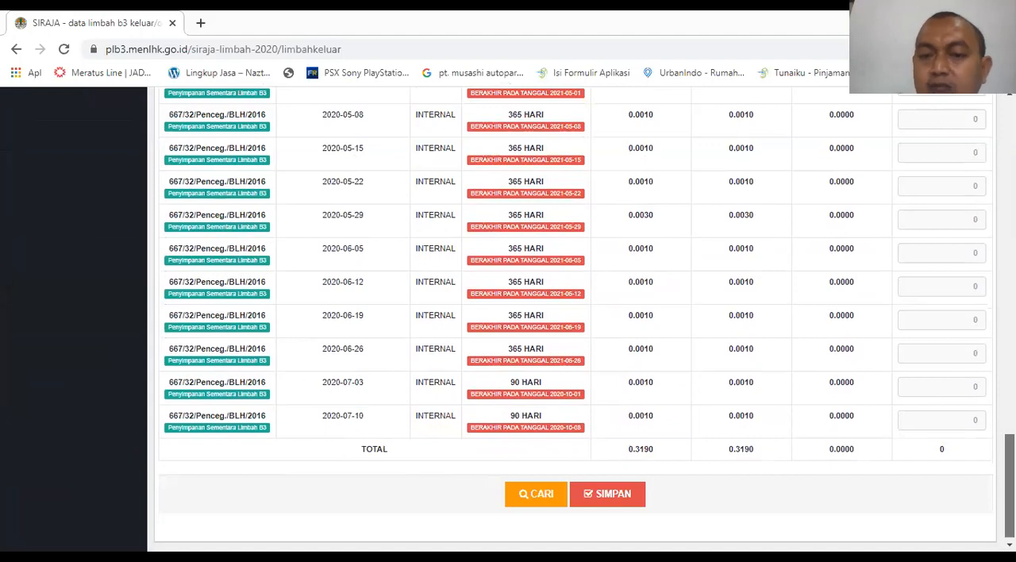
drag(1010, 485, 1010, 235)
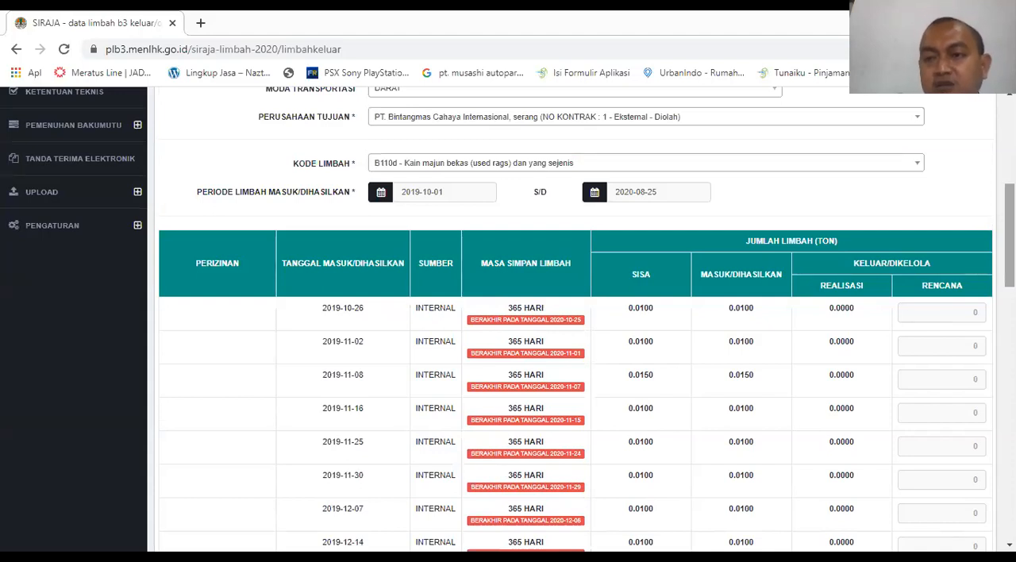
drag(1010, 236, 1009, 262)
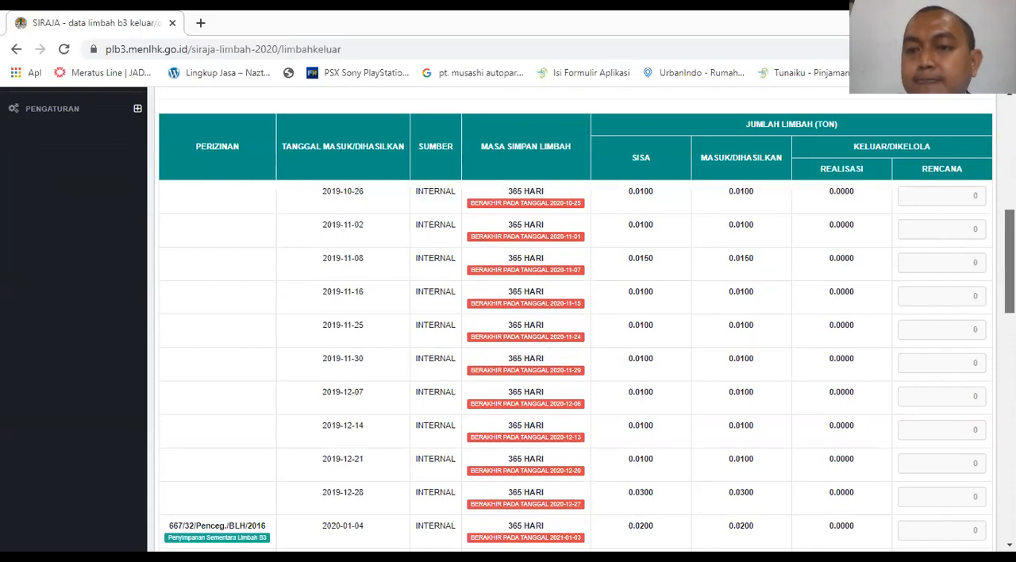
mouse_move(1010, 262)
mouse_down()
mouse_move(1010, 489)
mouse_move(1010, 243)
mouse_up()
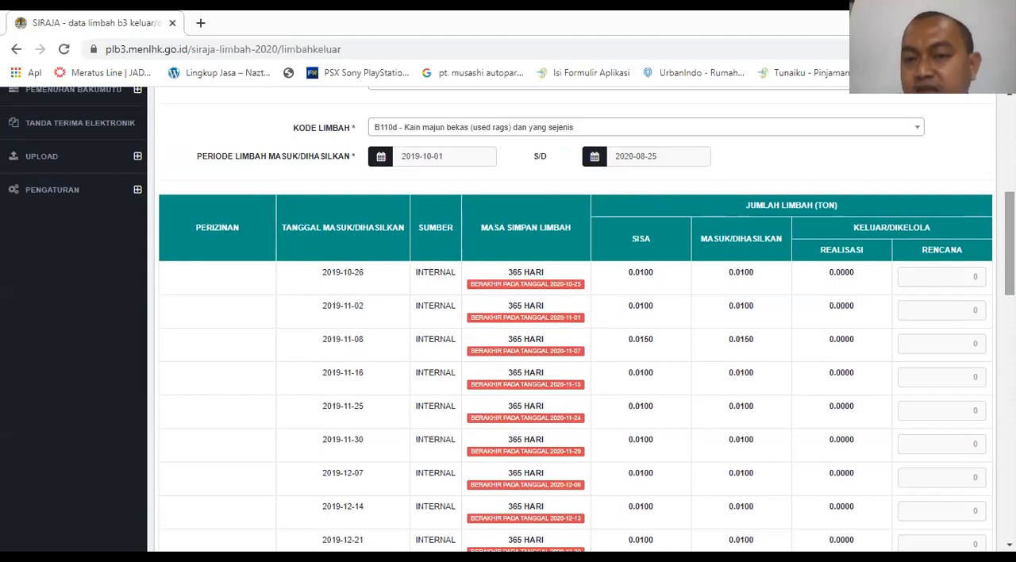
Enter planned outgoing amounts of 0.01, 0.01 and 0.015 ton for the records dated 2019-10-26, 2019-11-02 and 2019-11-08.
click(902, 280)
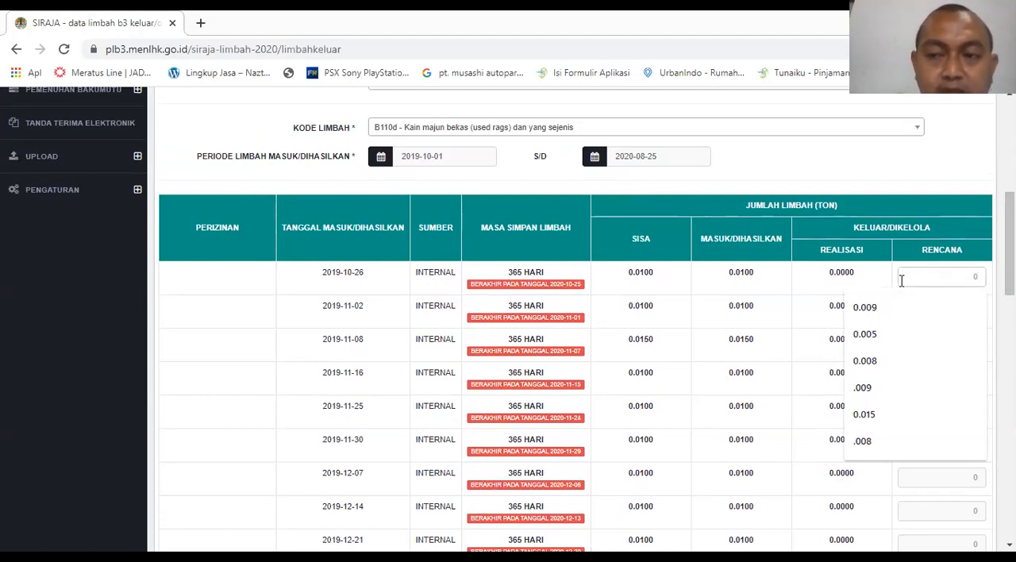
text(0.01)
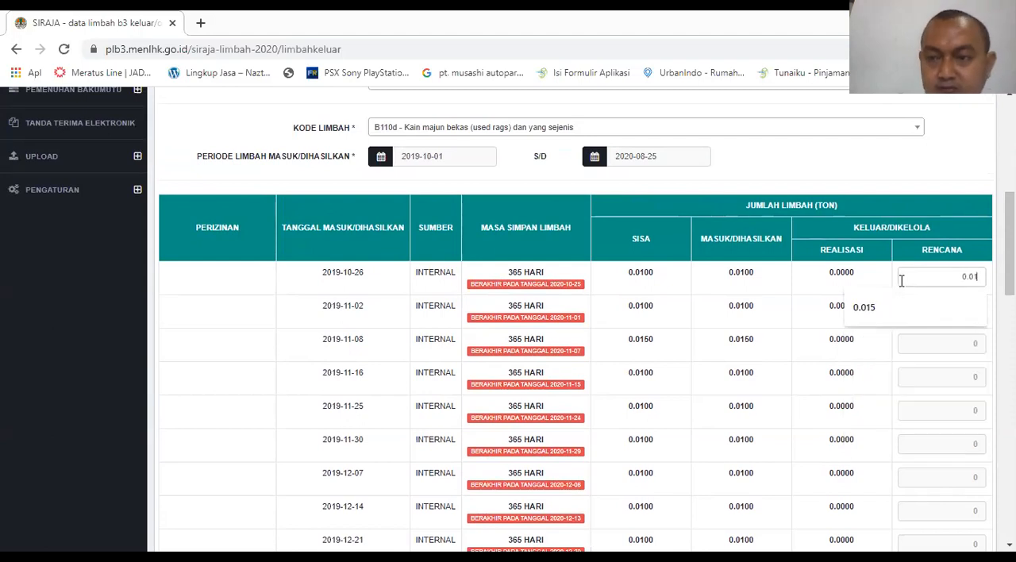
click(972, 389)
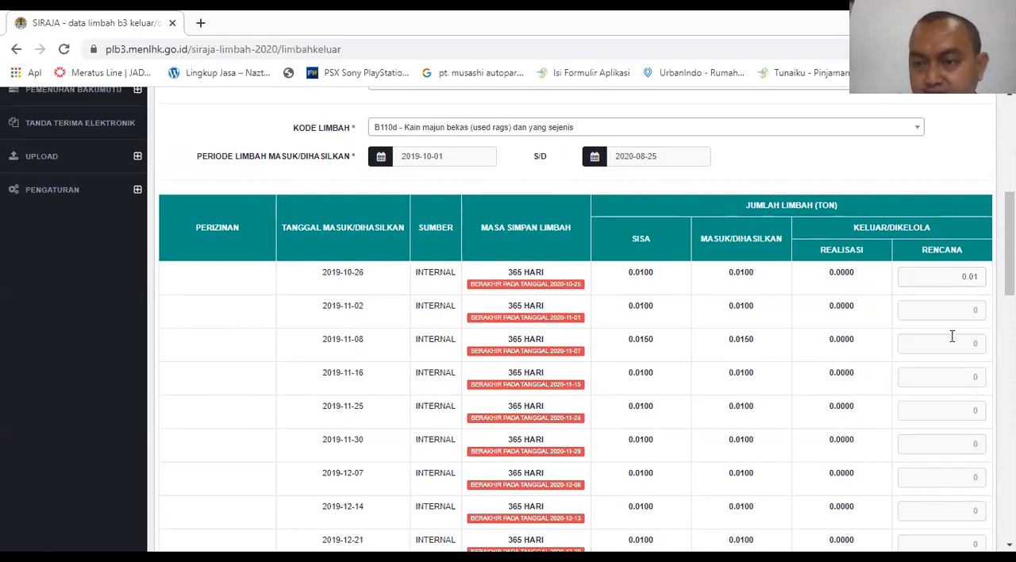
click(942, 310)
text(0.01)
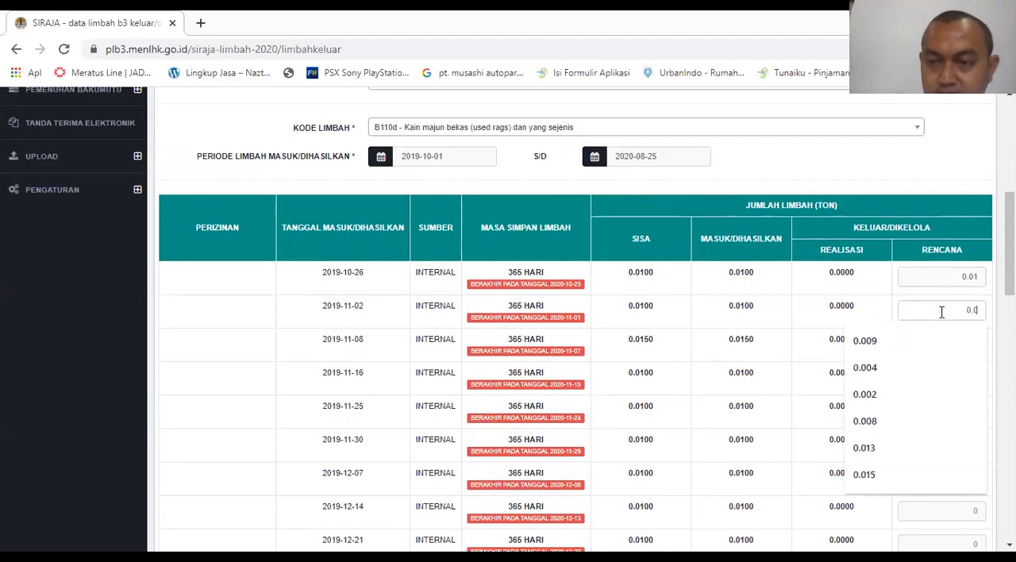
click(813, 451)
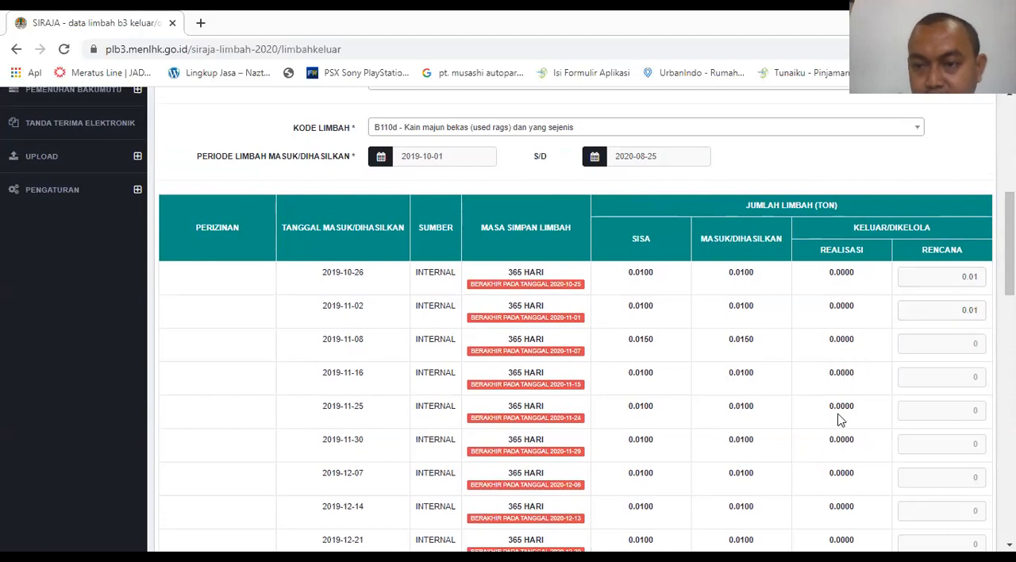
click(929, 342)
text(0.015)
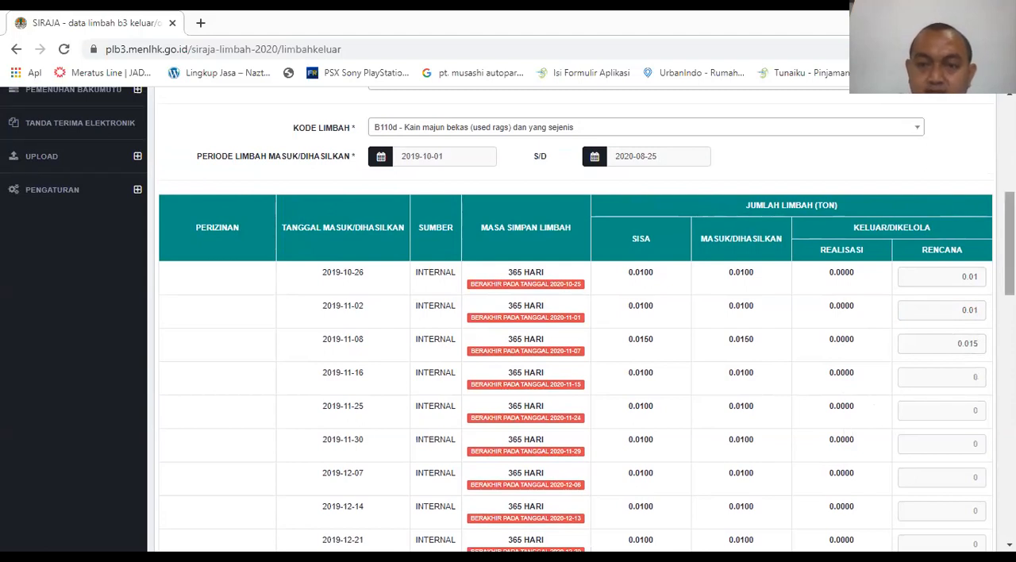
Compare the remaining amounts of the oldest B110d records with the planned outgoing amounts entered for them.
scroll(575, 318, up, 1)
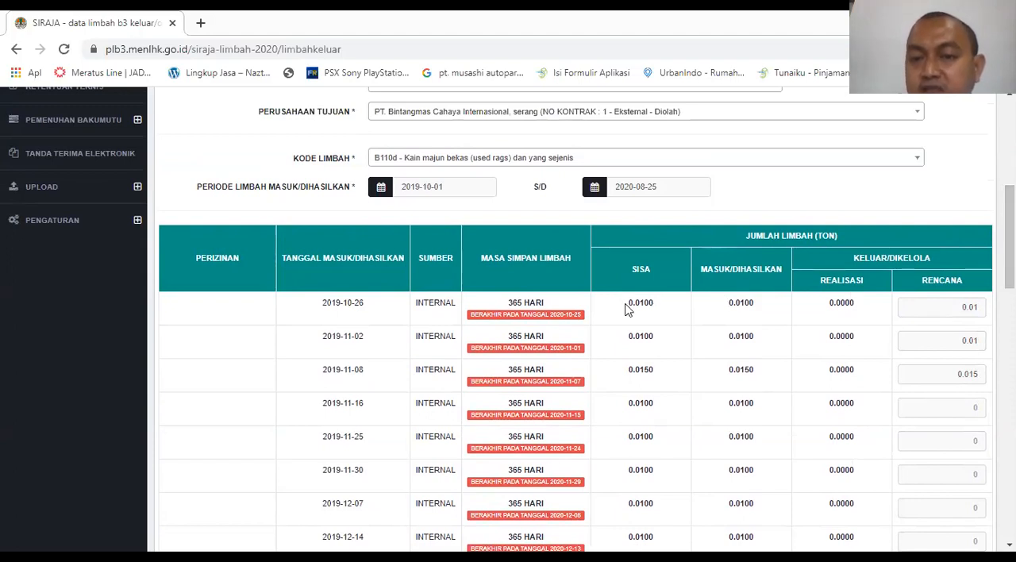
drag(627, 306, 657, 312)
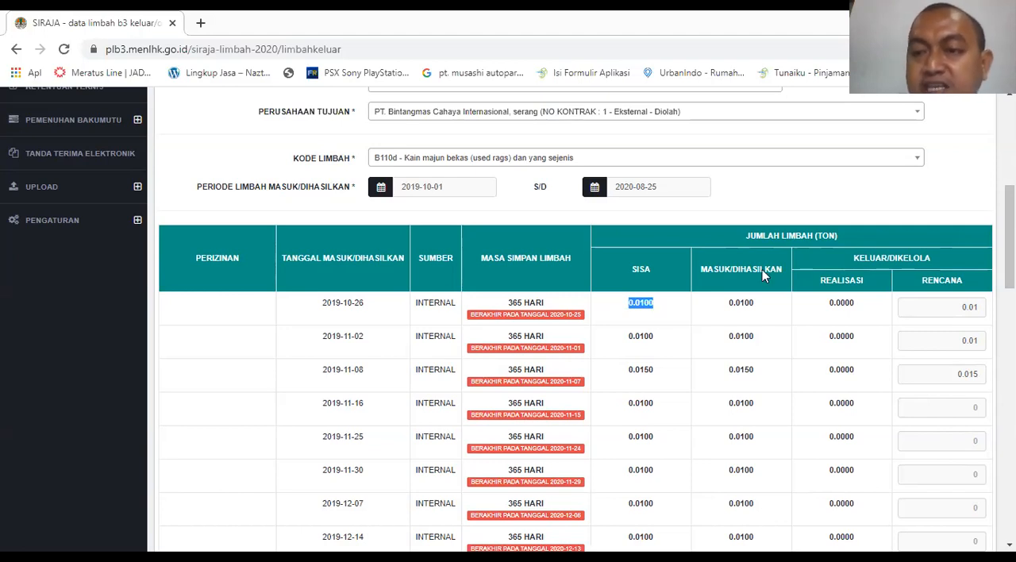
scroll(656, 312, down, 2)
scroll(576, 318, down, 8)
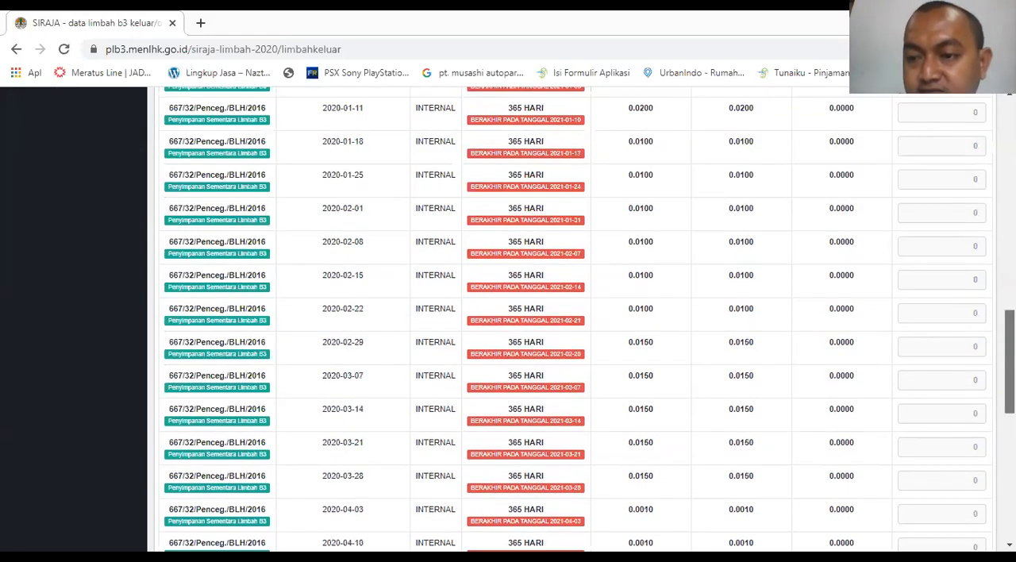
scroll(576, 318, up, 9)
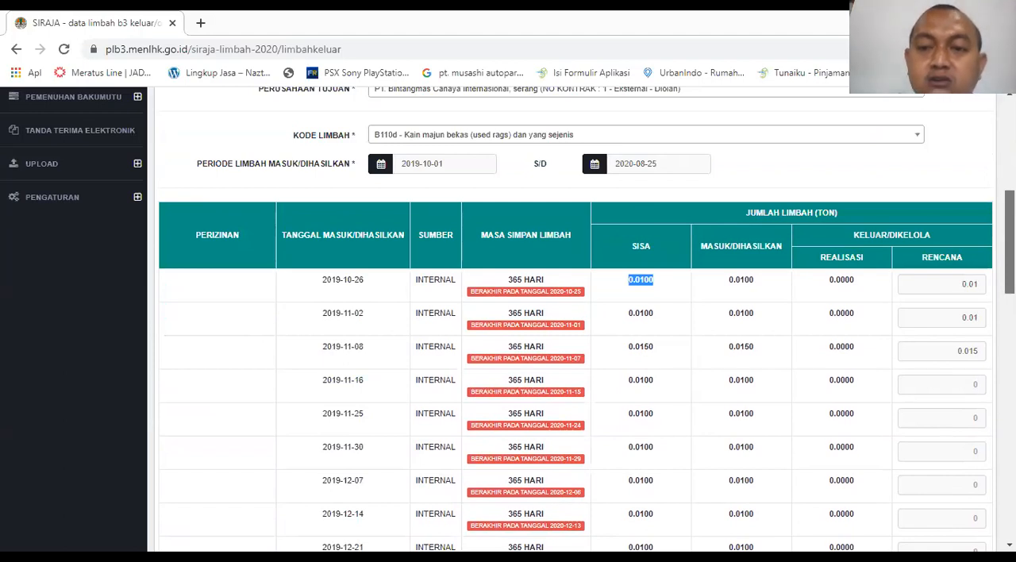
click(954, 287)
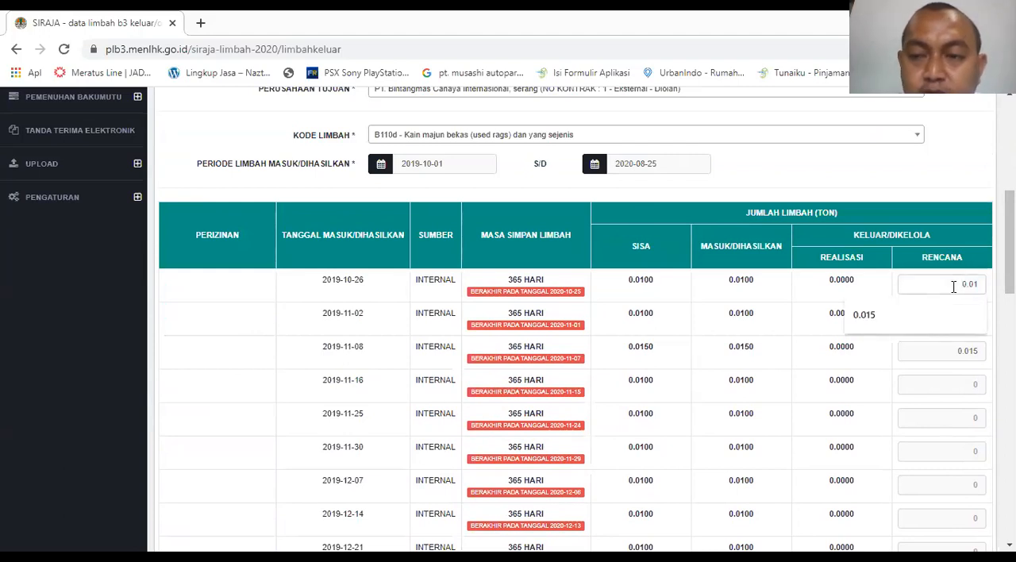
click(372, 326)
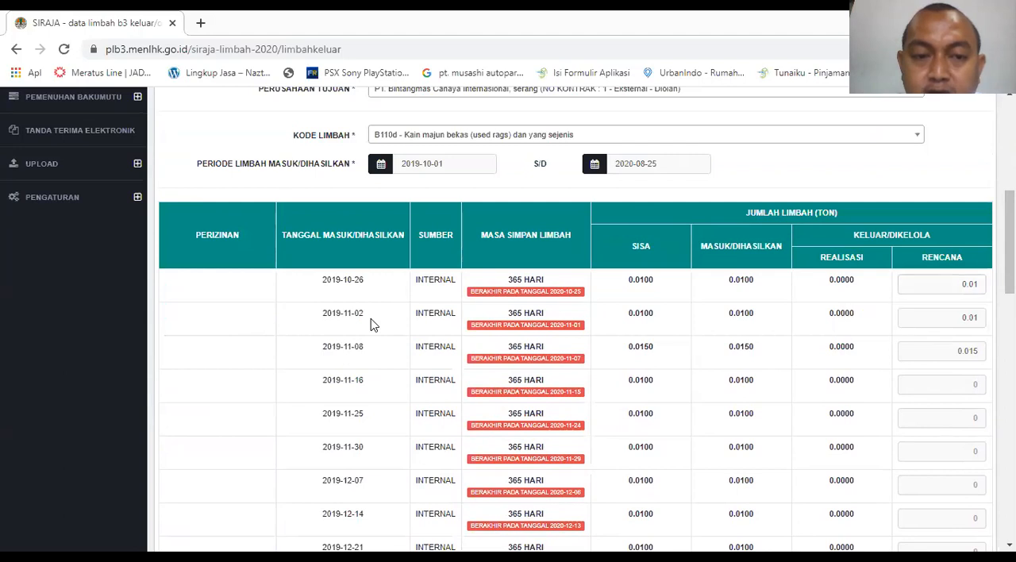
click(930, 317)
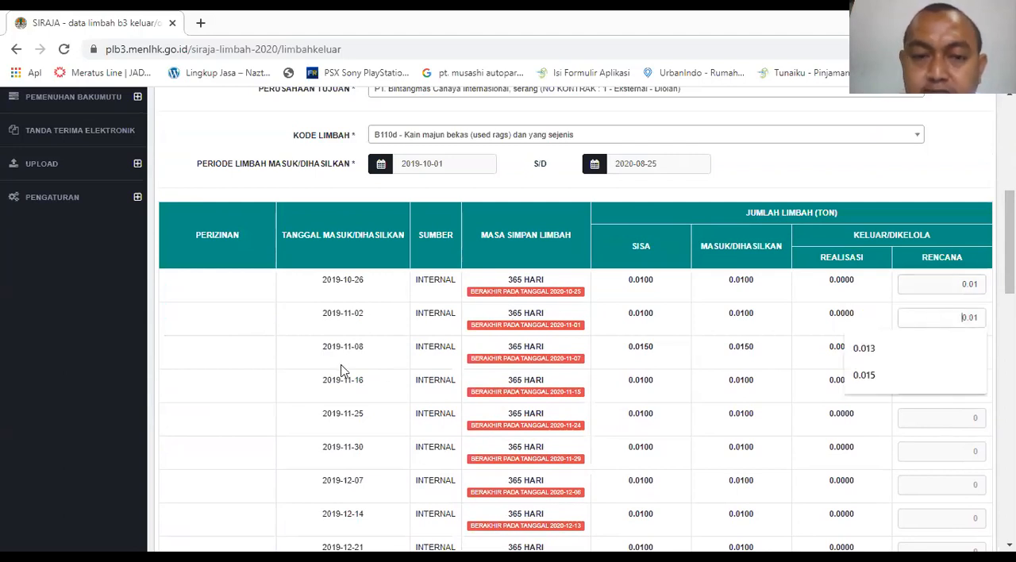
click(375, 355)
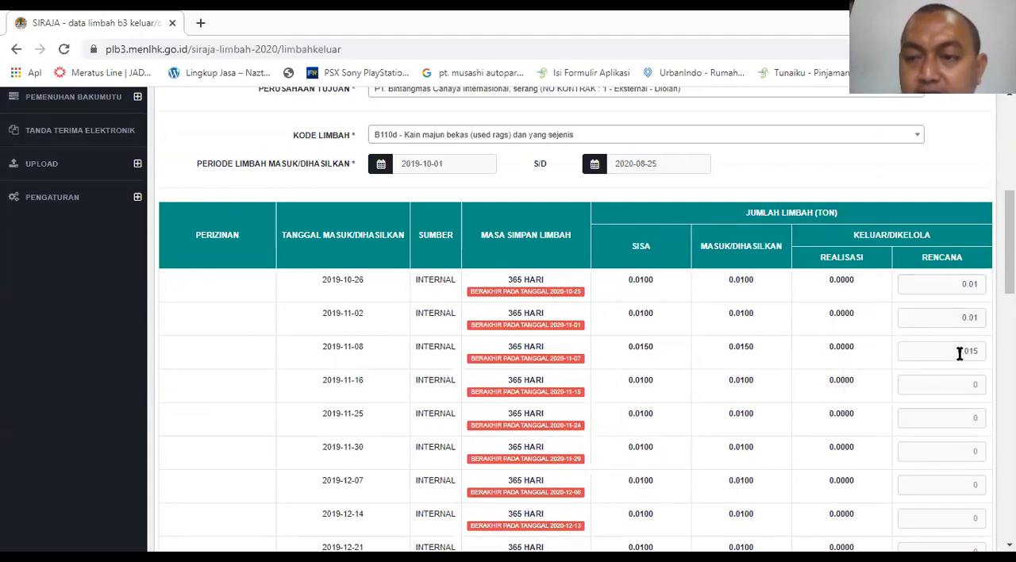
Check the total of the planned outgoing amounts and save the B110d outgoing waste entry.
drag(1009, 250, 1010, 496)
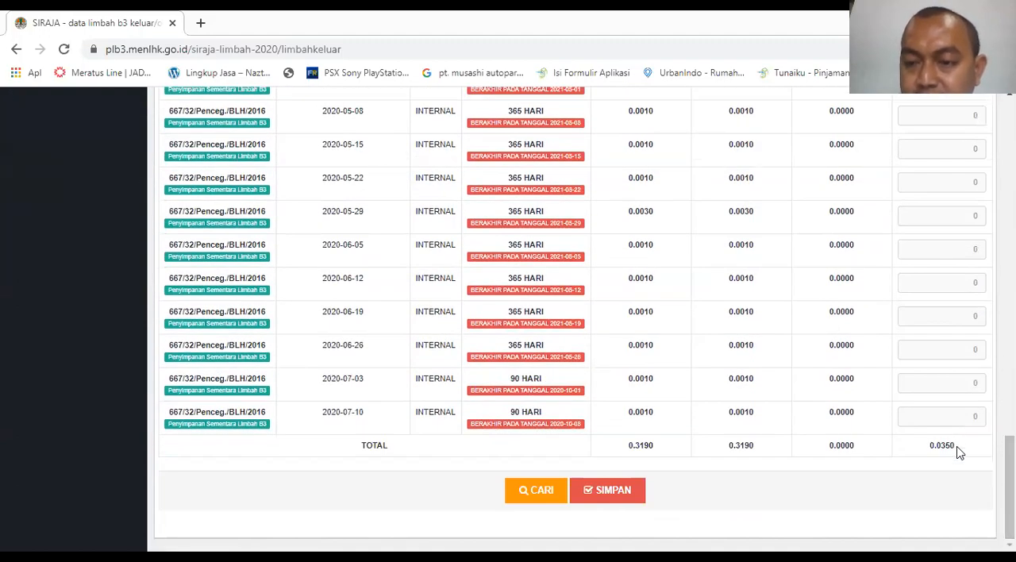
drag(1009, 475, 1010, 215)
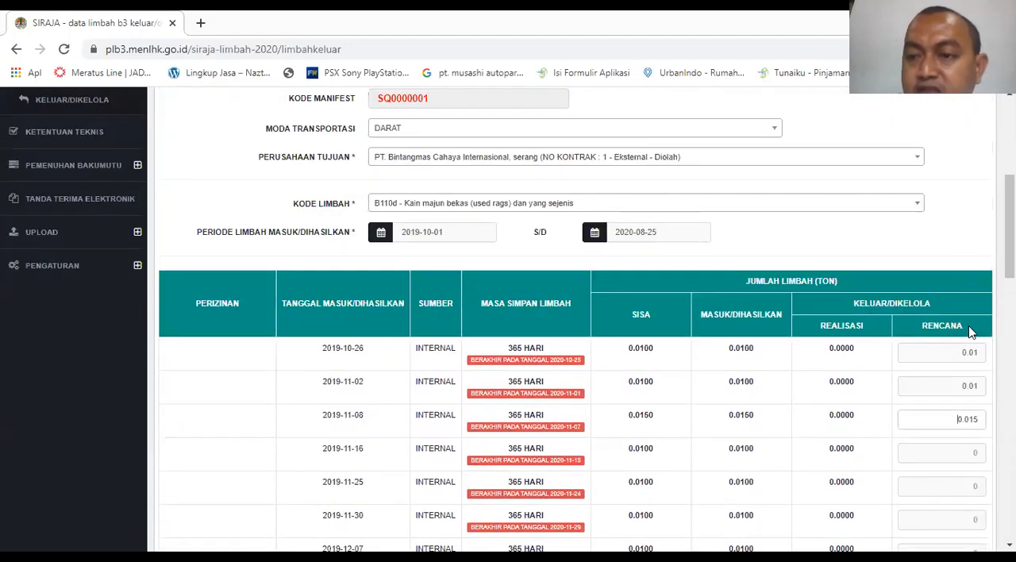
drag(1010, 256, 1010, 517)
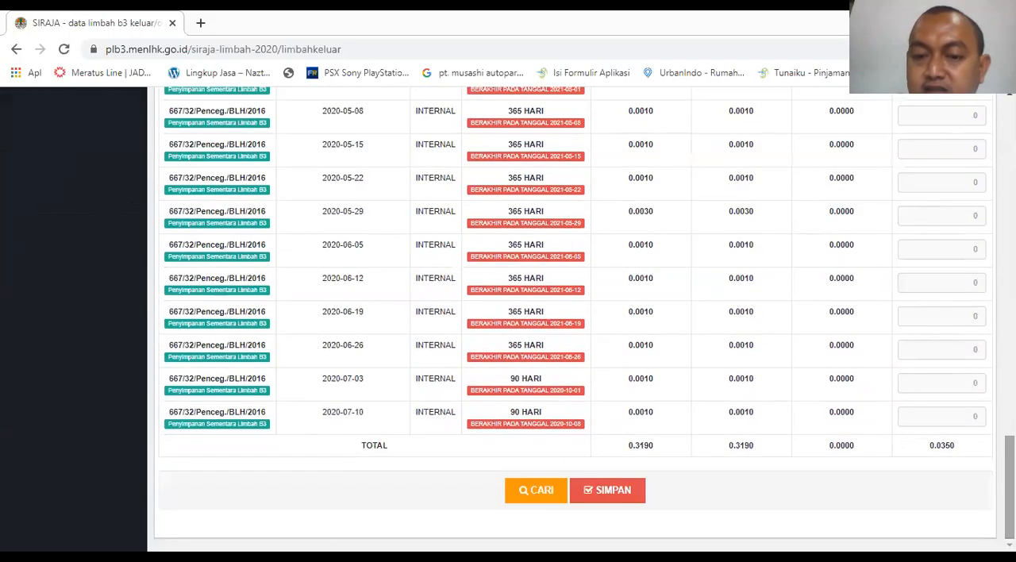
click(644, 491)
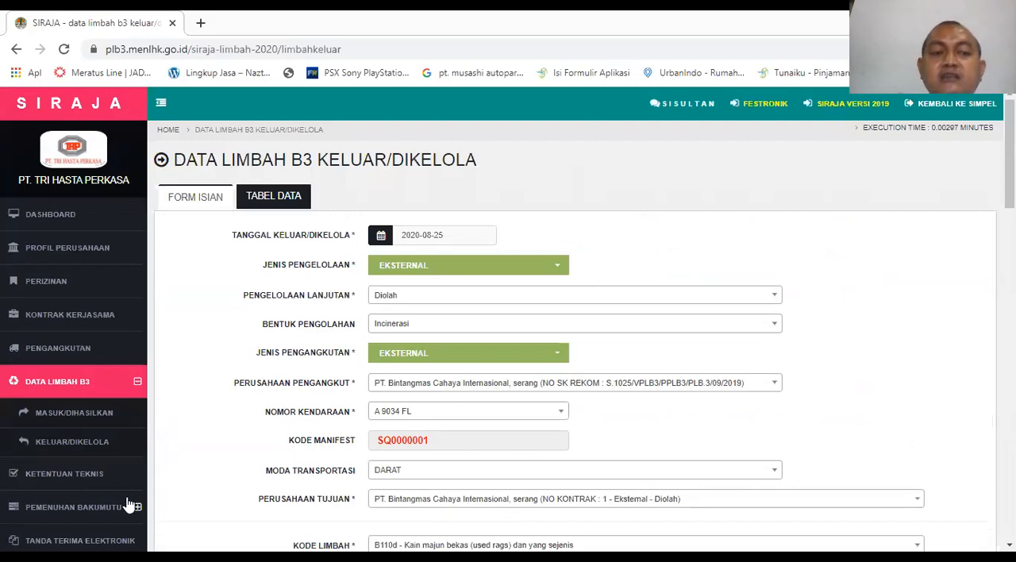
Open the data table of outgoing waste and examine the listed B110d entries with their amounts, carriers and shipment status.
click(81, 449)
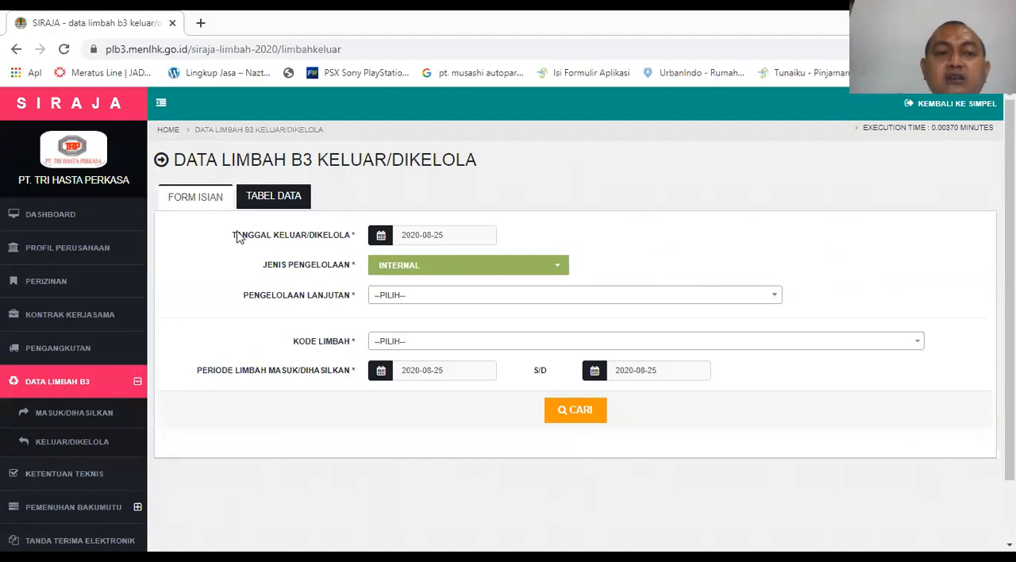
click(274, 202)
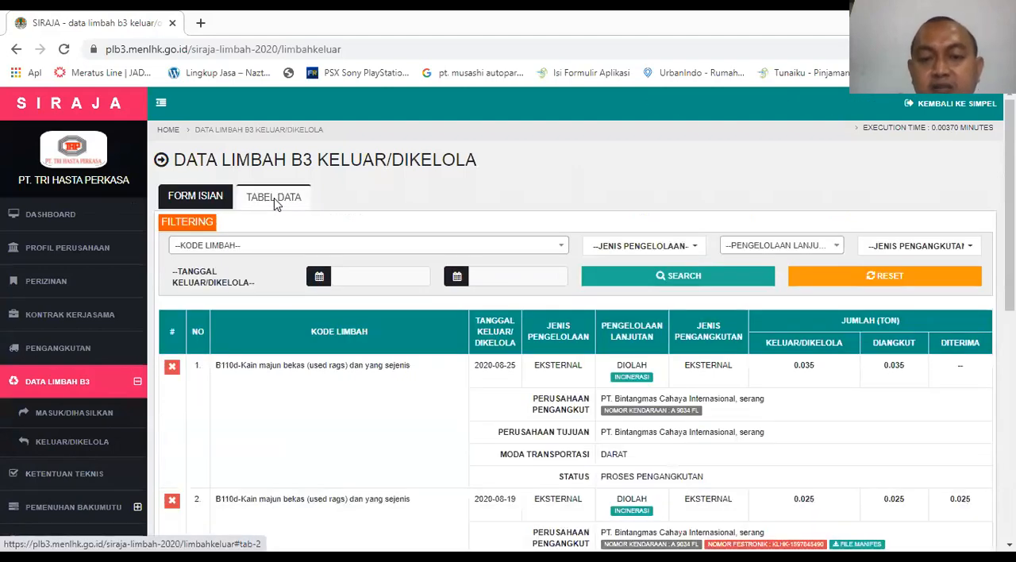
scroll(292, 201, down, 4)
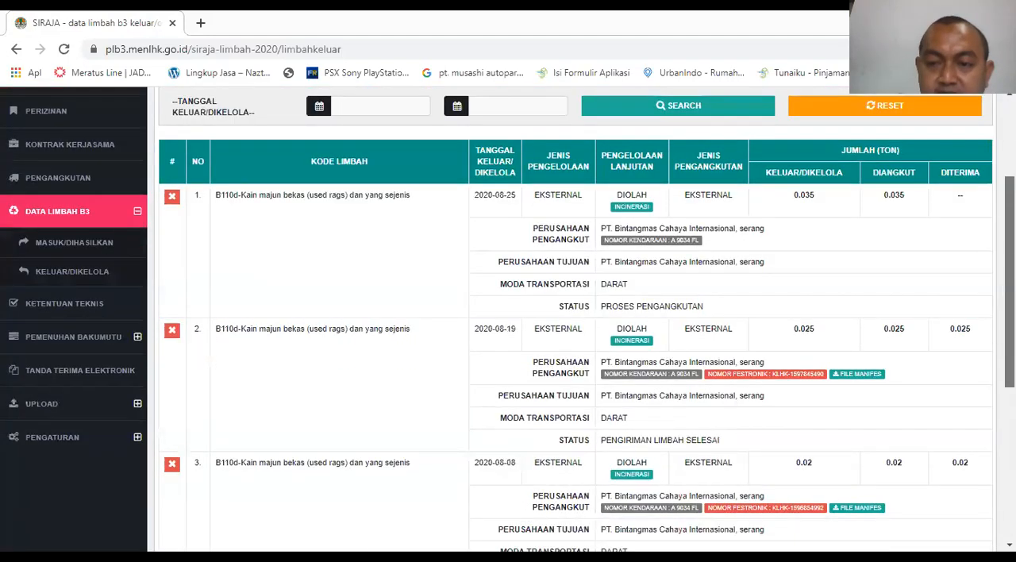
scroll(508, 318, up, 4)
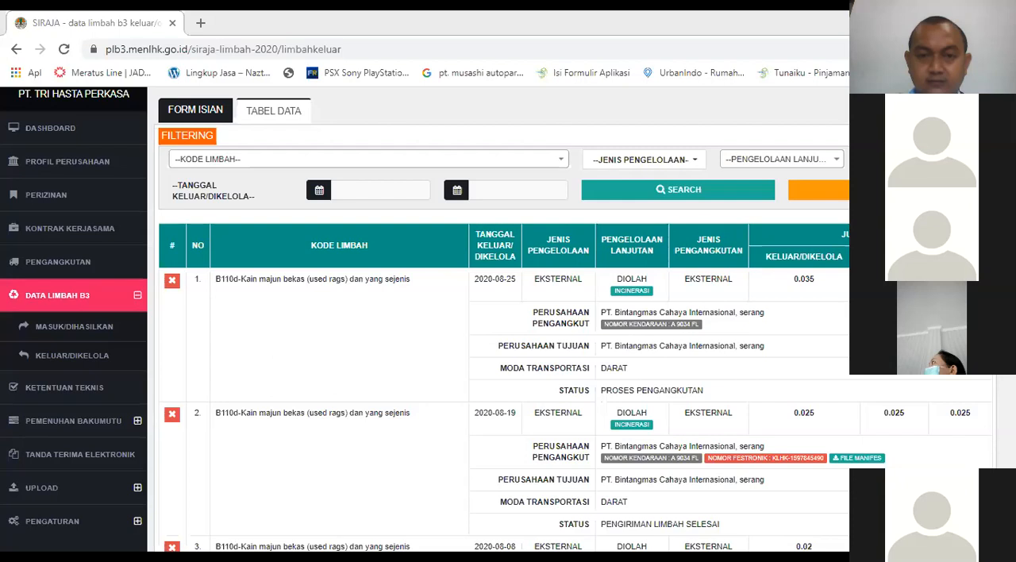
click(631, 189)
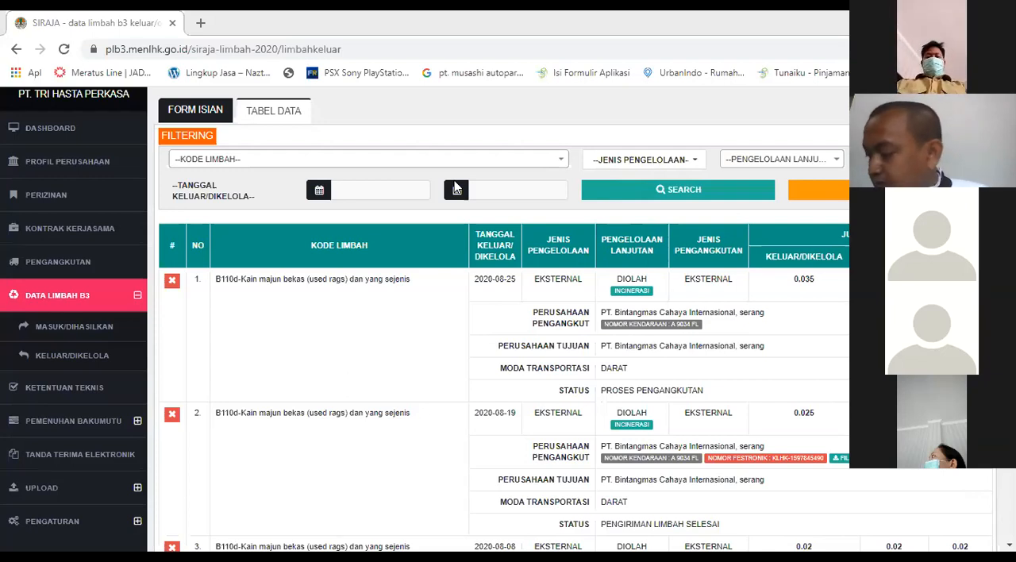
Delete the B110d outgoing record dated 2020-08-25 from the outgoing waste data table.
click(81, 364)
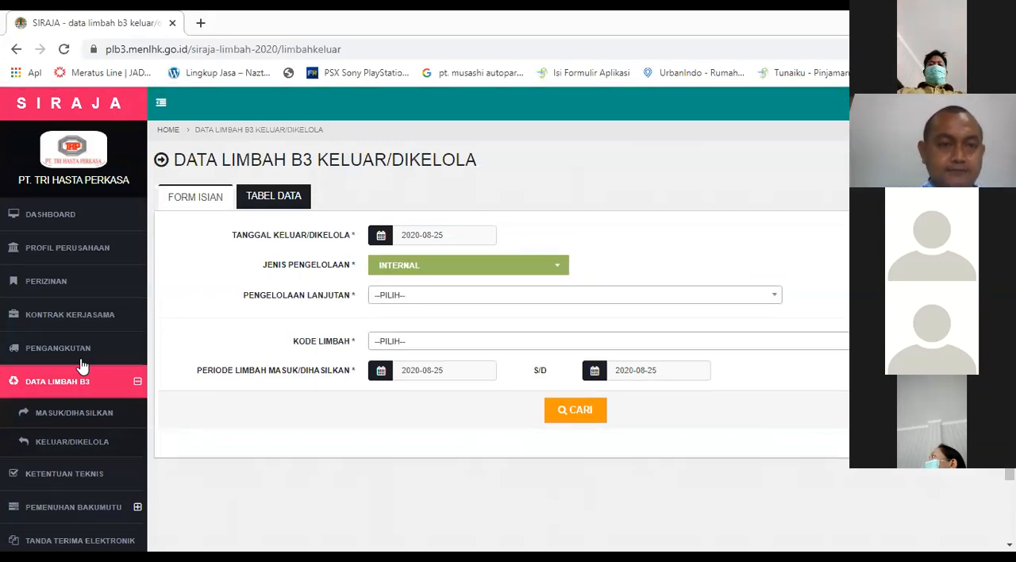
click(292, 193)
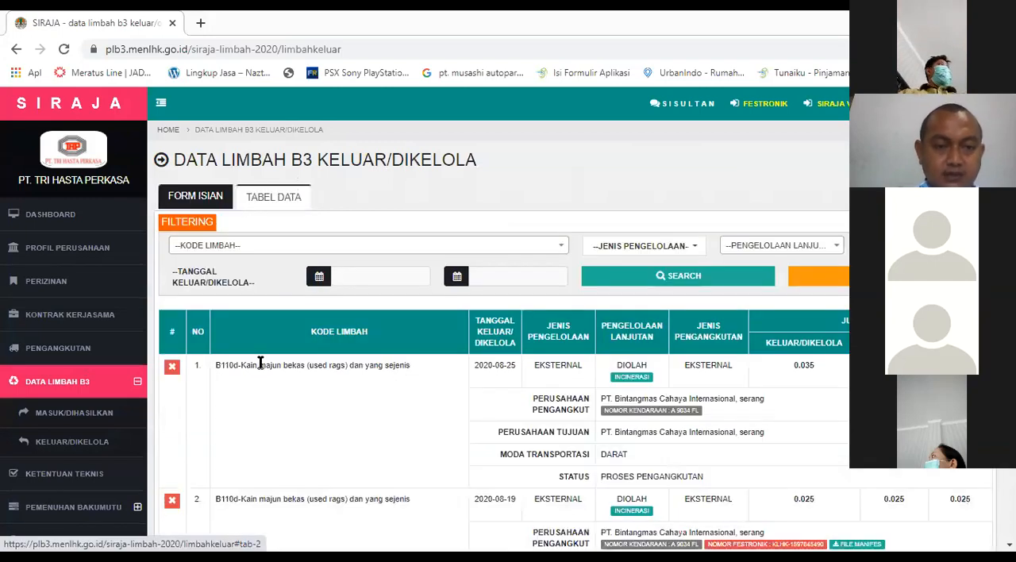
click(171, 369)
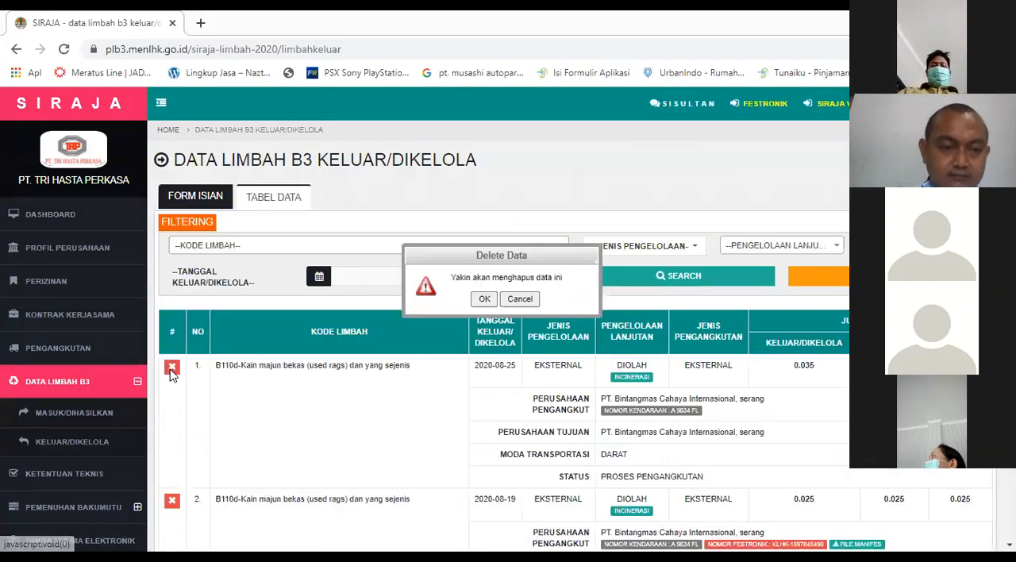
click(483, 299)
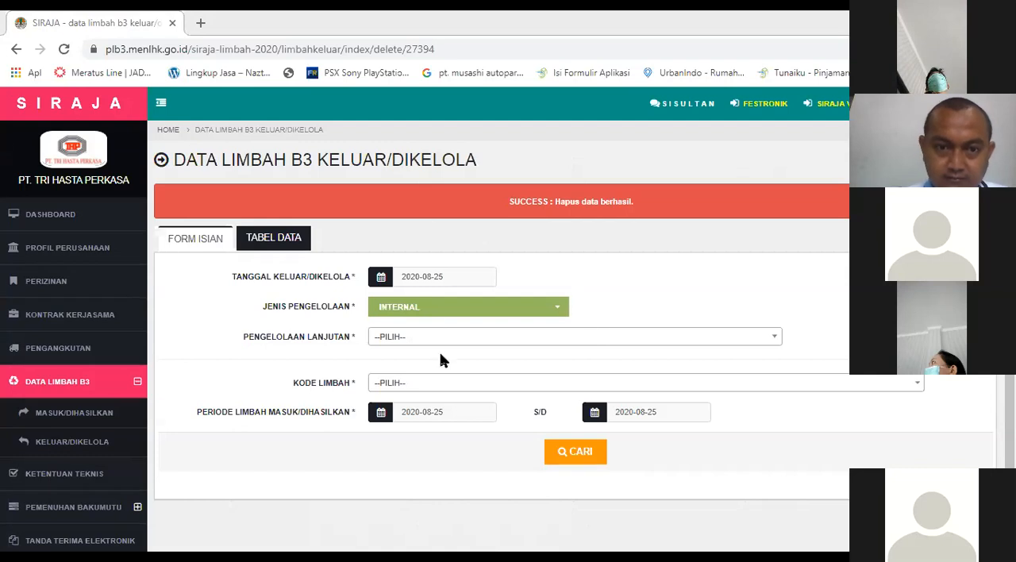
Set the new outgoing entry's date to 2020-08-25 and its Jenis Pengelolaan to EKSTERNAL.
click(449, 277)
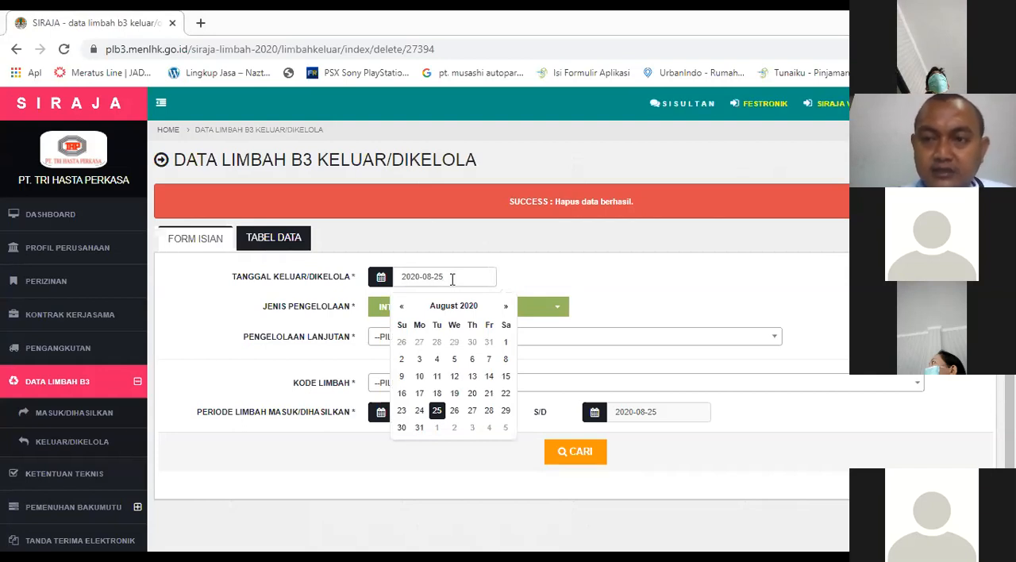
click(436, 412)
click(440, 412)
drag(556, 260, 562, 267)
click(503, 310)
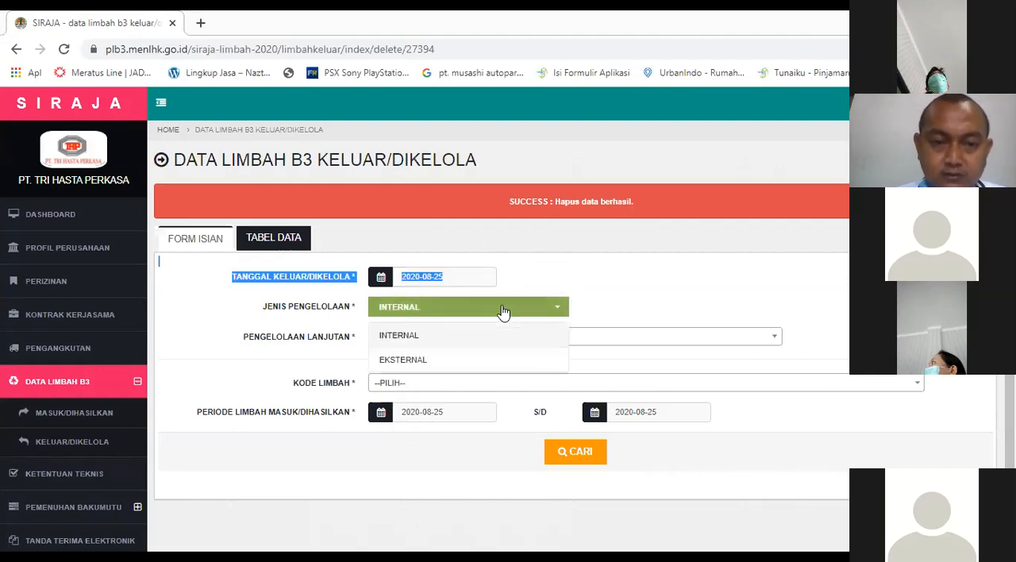
click(426, 362)
Choose Diolah as Pengelolaan Lanjutan with Incinerasi as Bentuk Pengolahan.
click(415, 340)
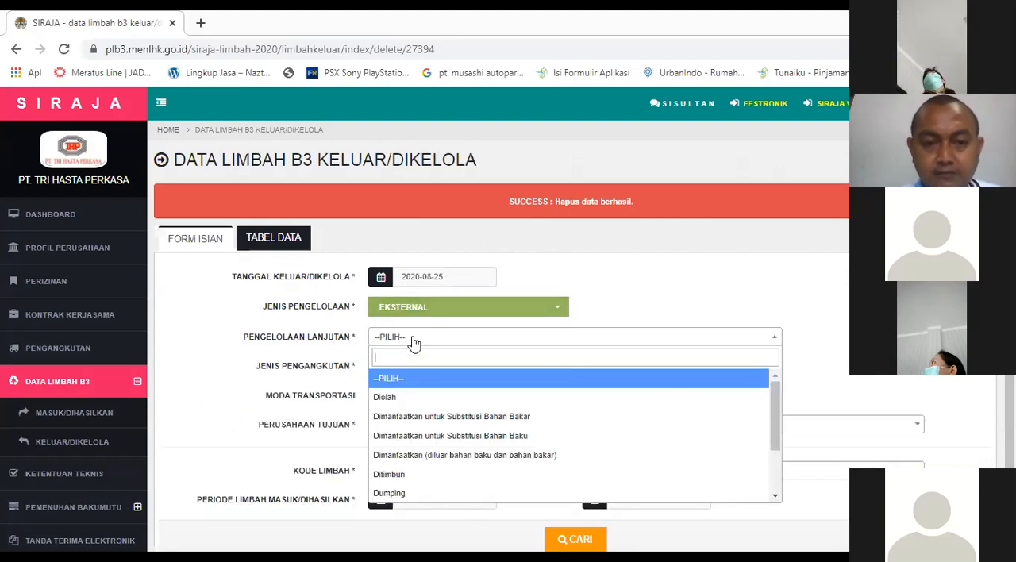
click(414, 397)
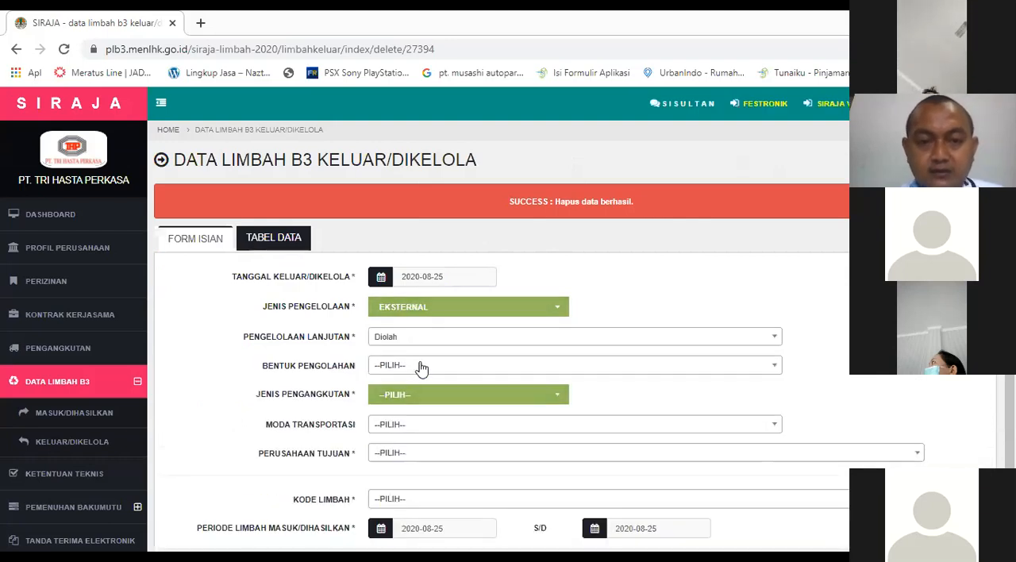
click(421, 368)
click(411, 425)
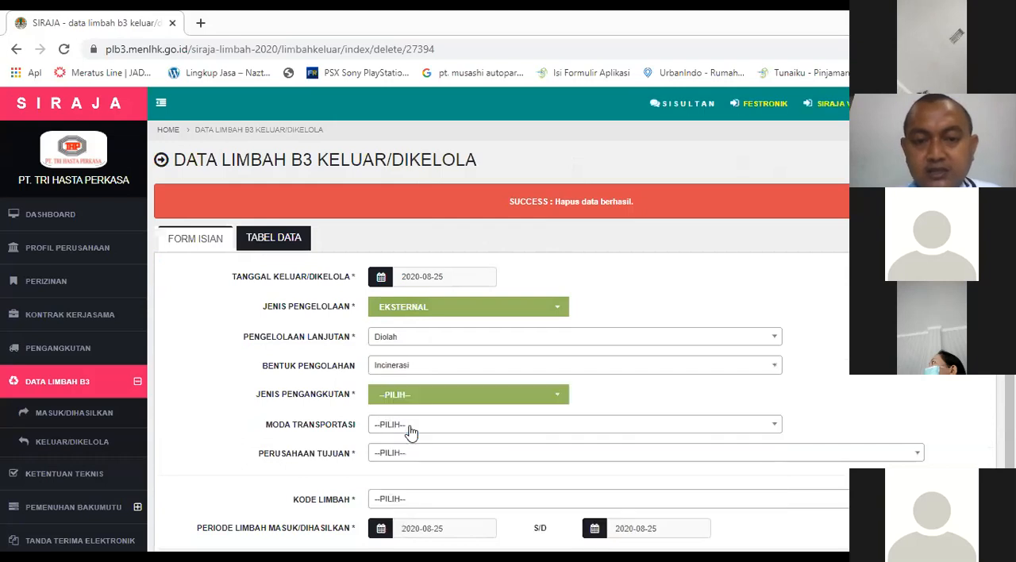
click(410, 397)
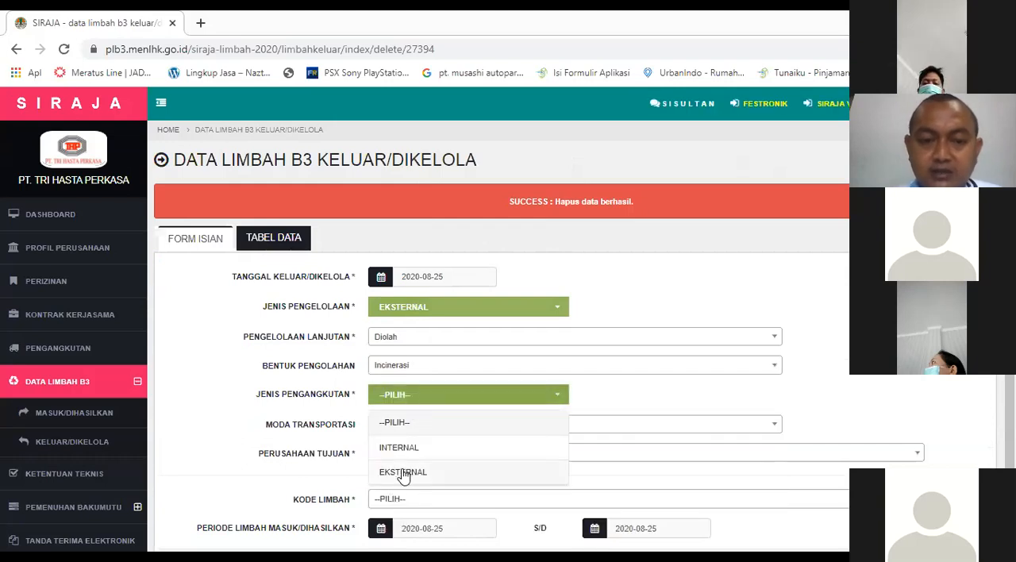
click(405, 474)
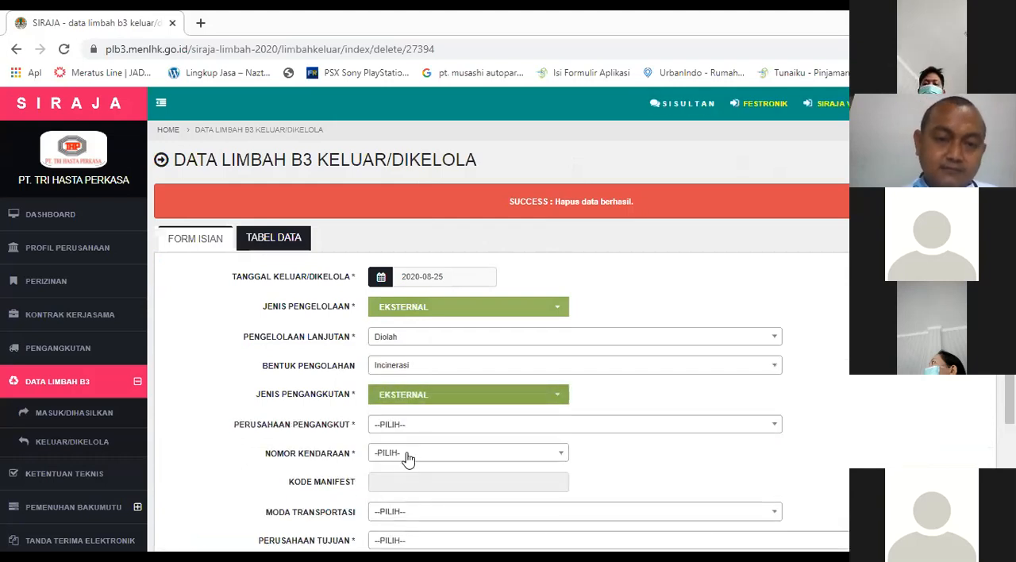
click(412, 429)
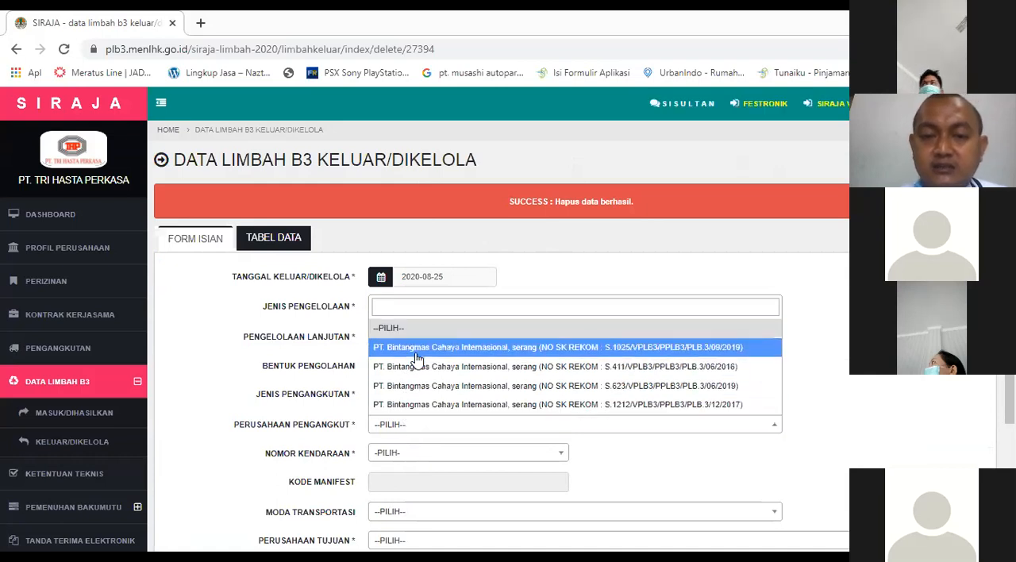
click(415, 353)
click(409, 454)
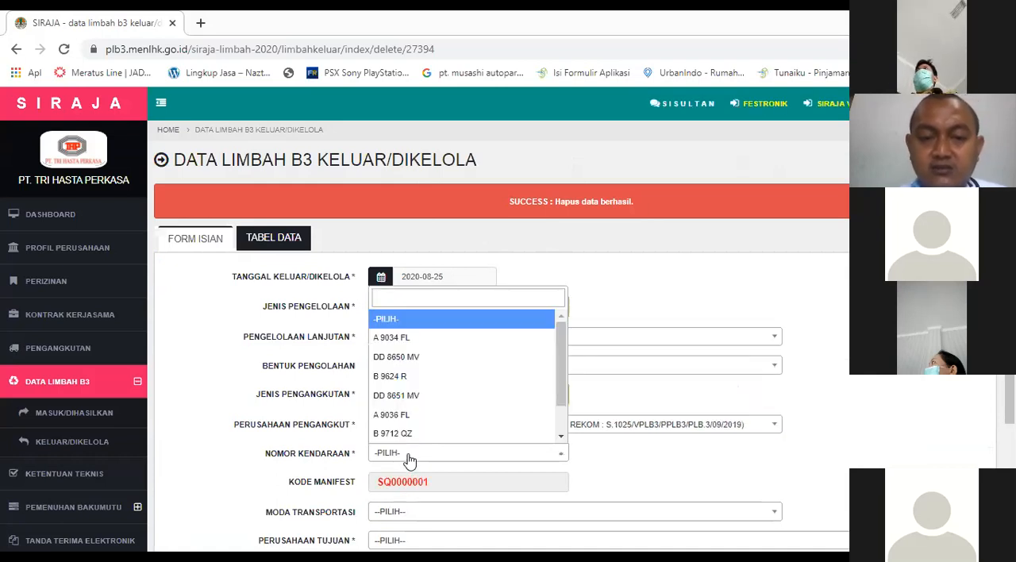
click(404, 344)
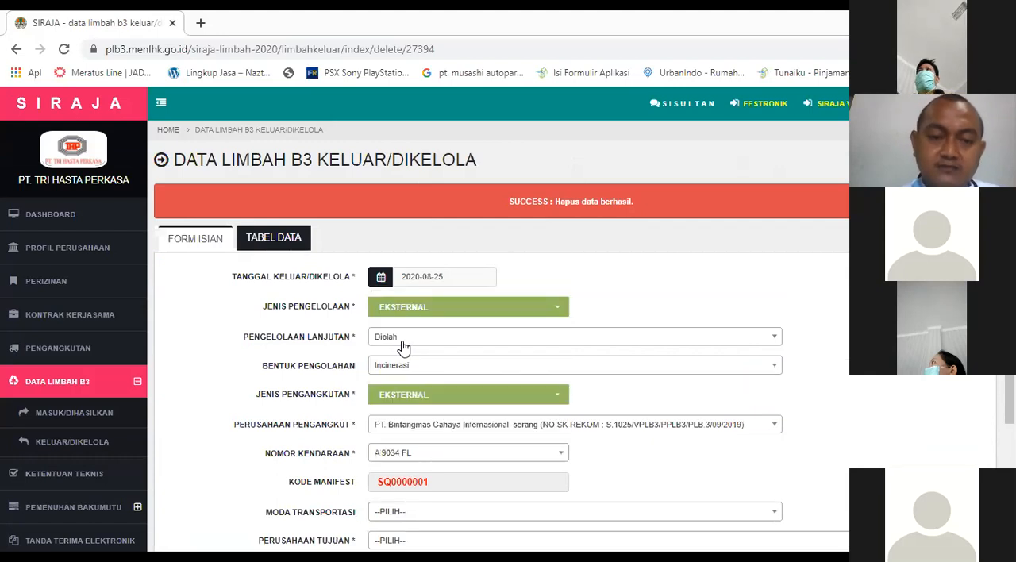
Set Moda Transportasi to DARAT and the destination company to PT. Bintangmas Cahaya Internasional under contract 1 - Eksternal - Diolah.
click(540, 512)
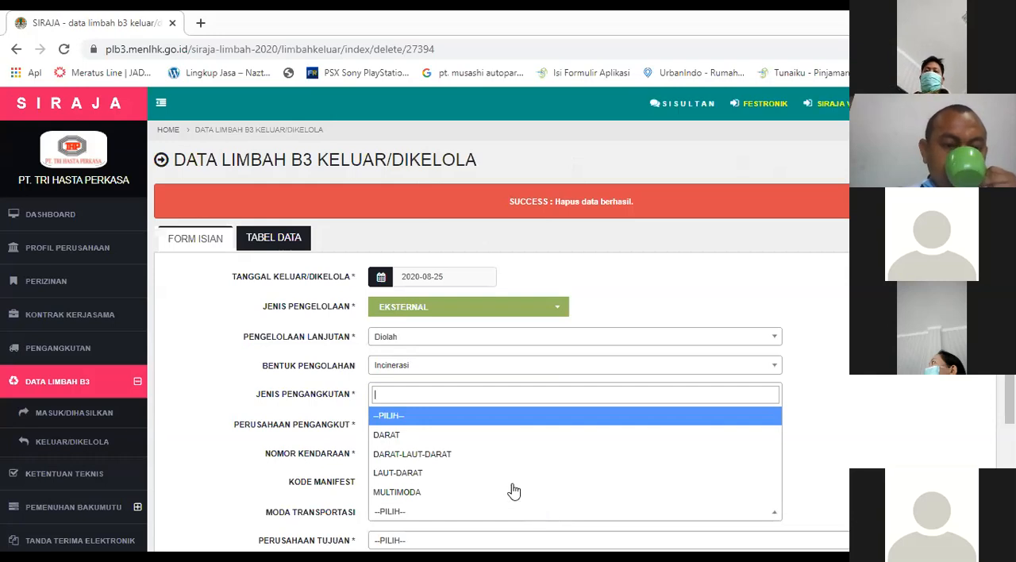
click(411, 436)
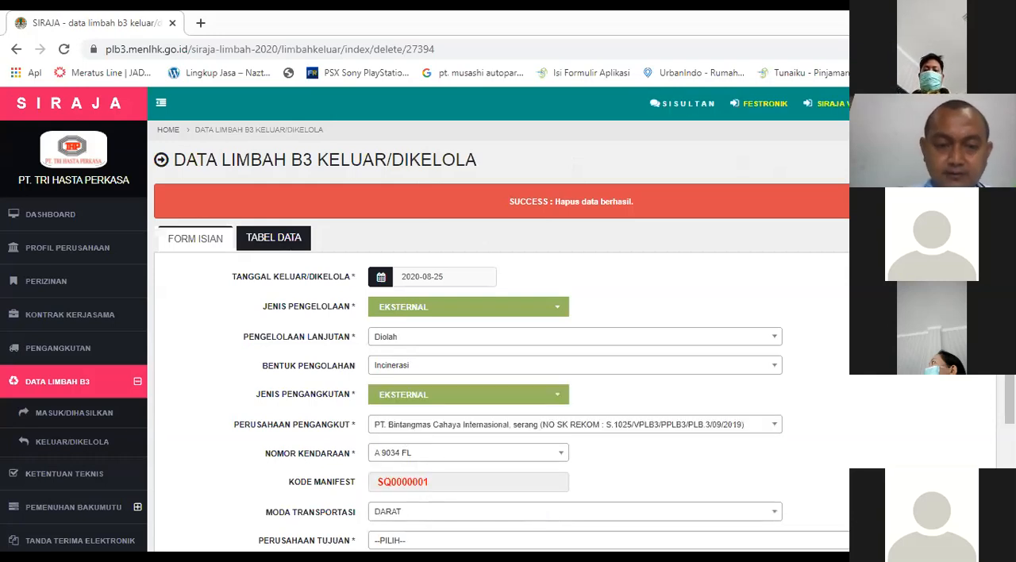
click(435, 540)
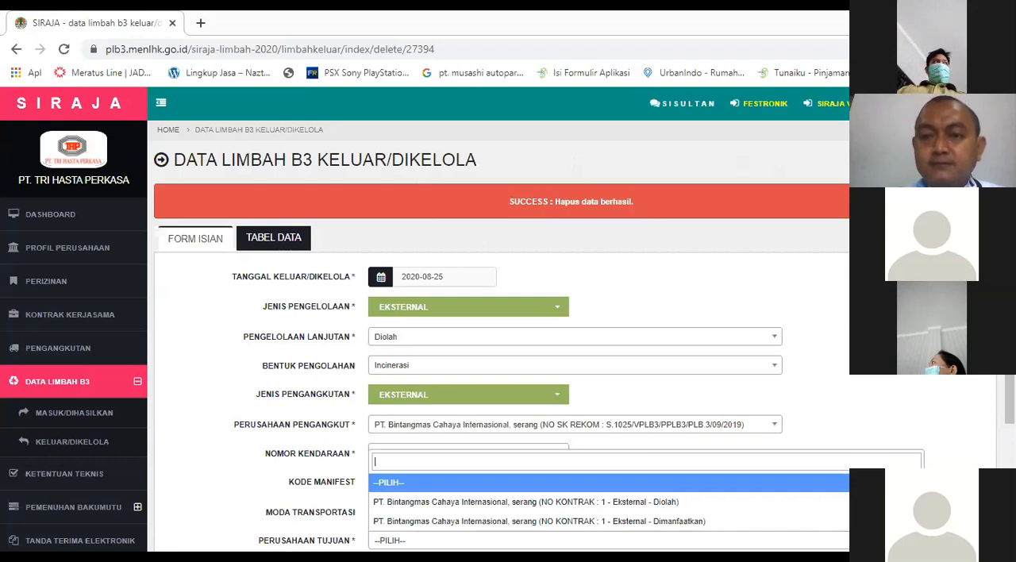
click(465, 503)
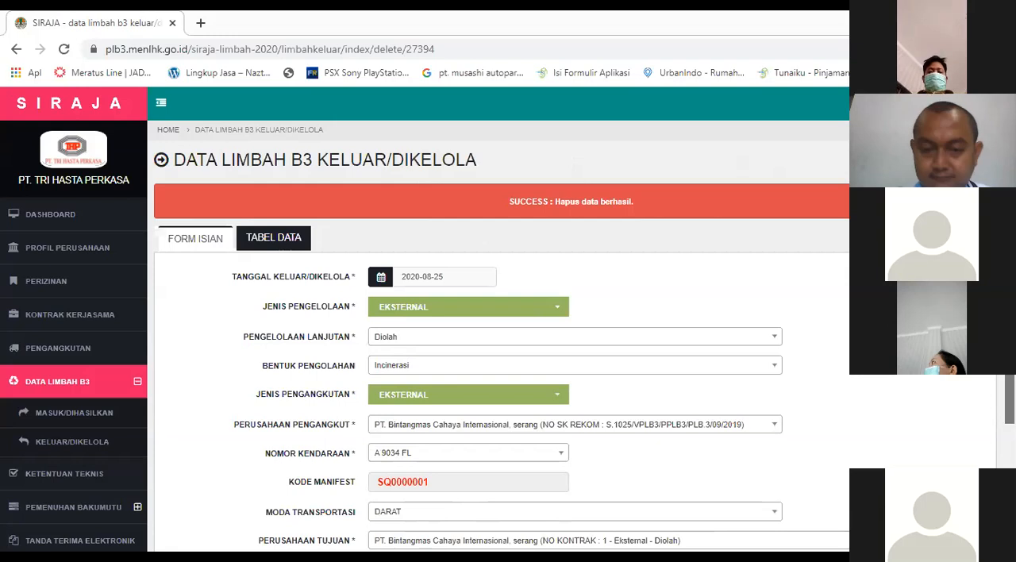
Choose B110d - Kain majun bekas (used rags) dan yang sejenis as the Kode Limbah.
scroll(415, 454, down, 2)
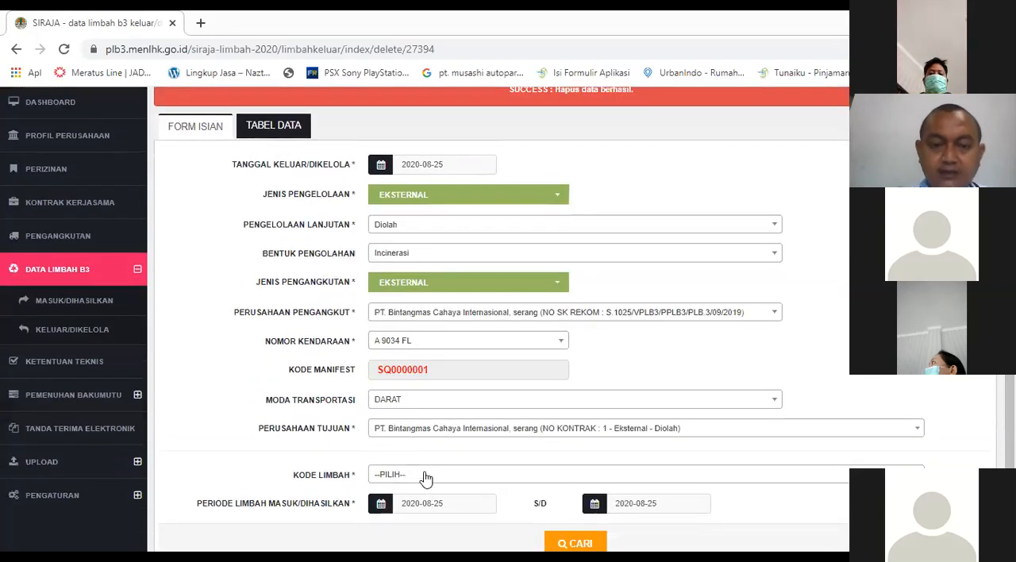
click(426, 475)
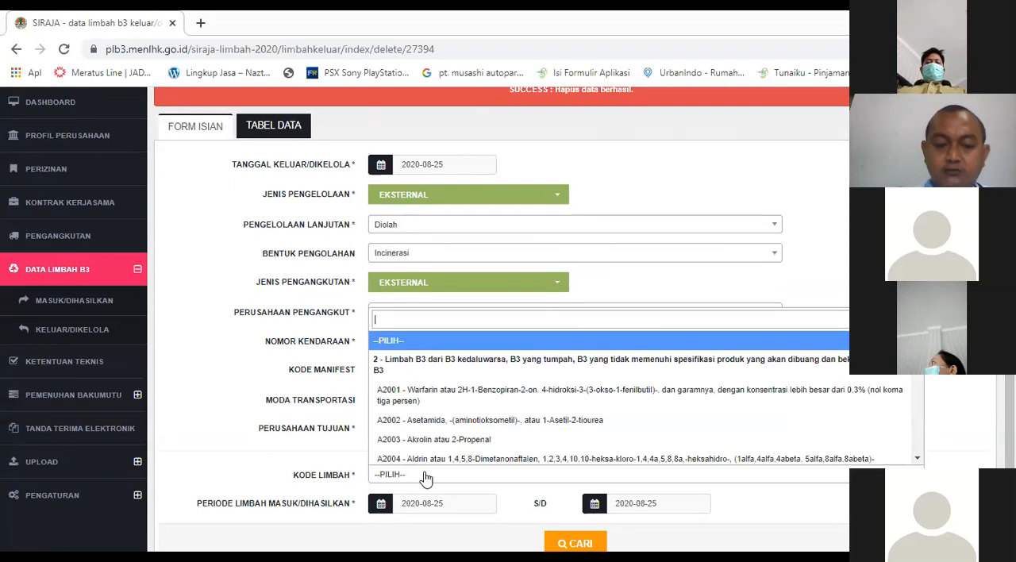
text(b110d)
key(Return)
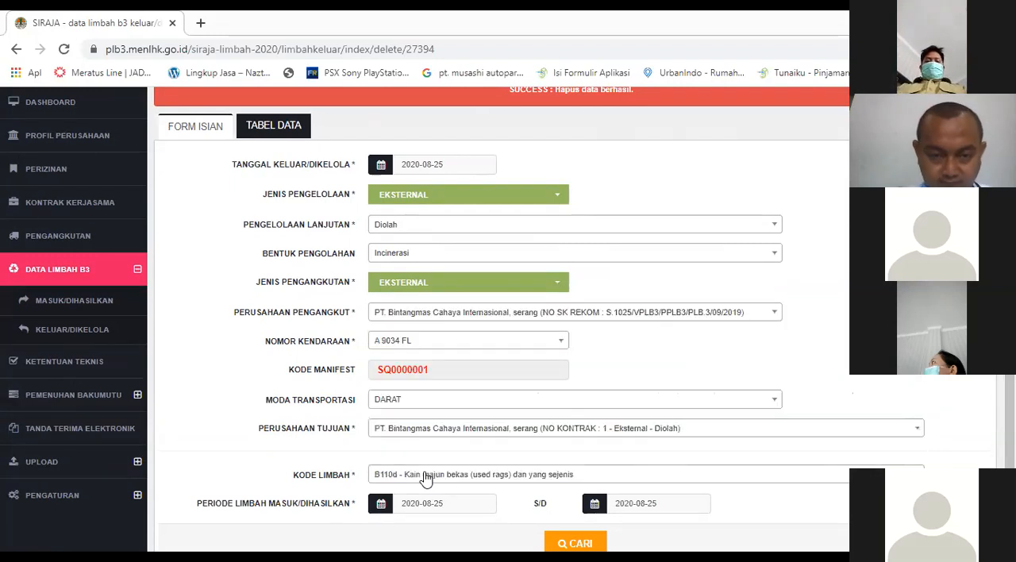
Set the start of the incoming waste period to 2019-10-01 and search for the matching waste entries.
click(456, 503)
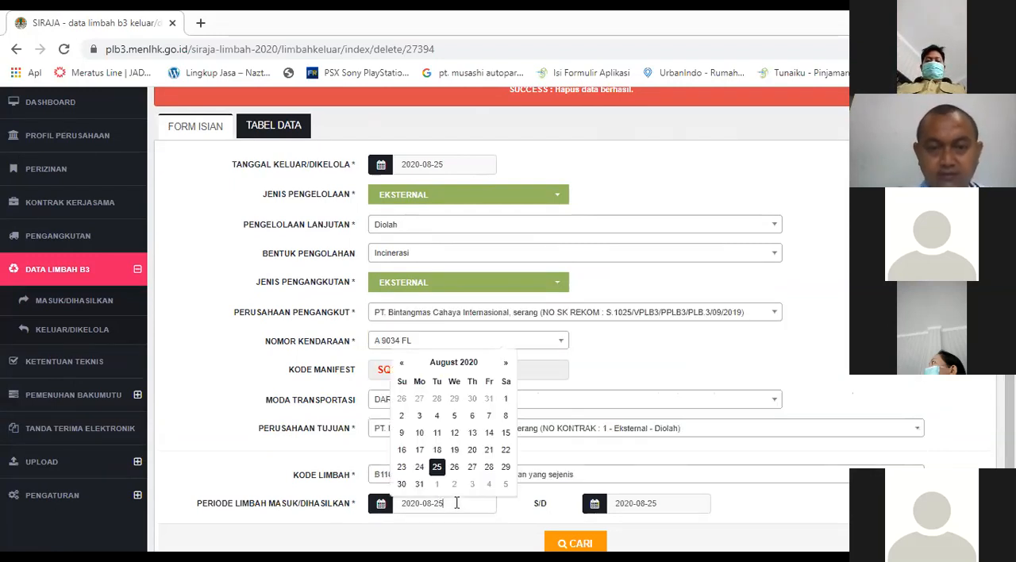
click(403, 363)
click(403, 362)
click(403, 363)
click(403, 363)
click(403, 363)
click(402, 363)
click(403, 363)
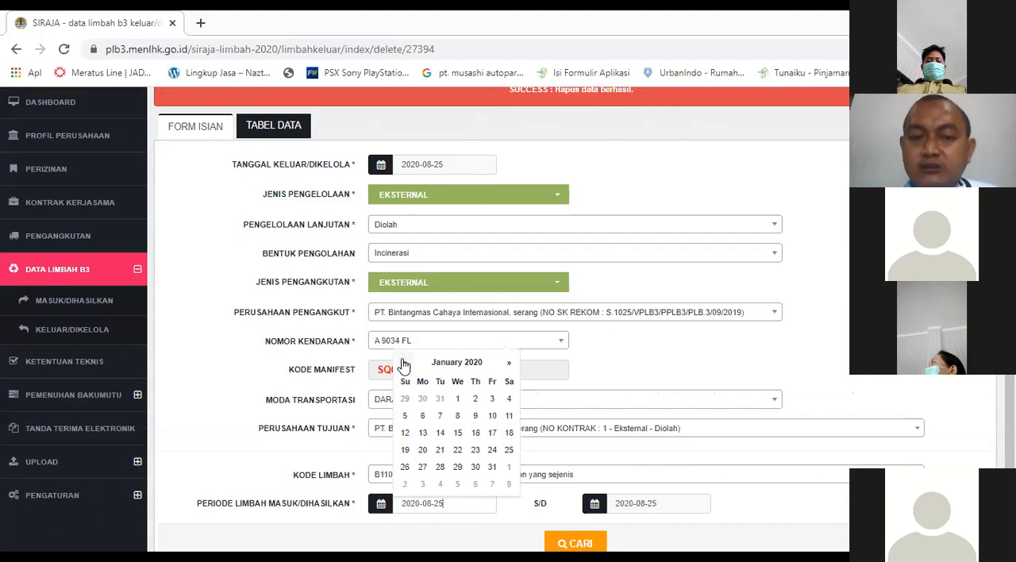
click(403, 362)
click(403, 362)
click(404, 364)
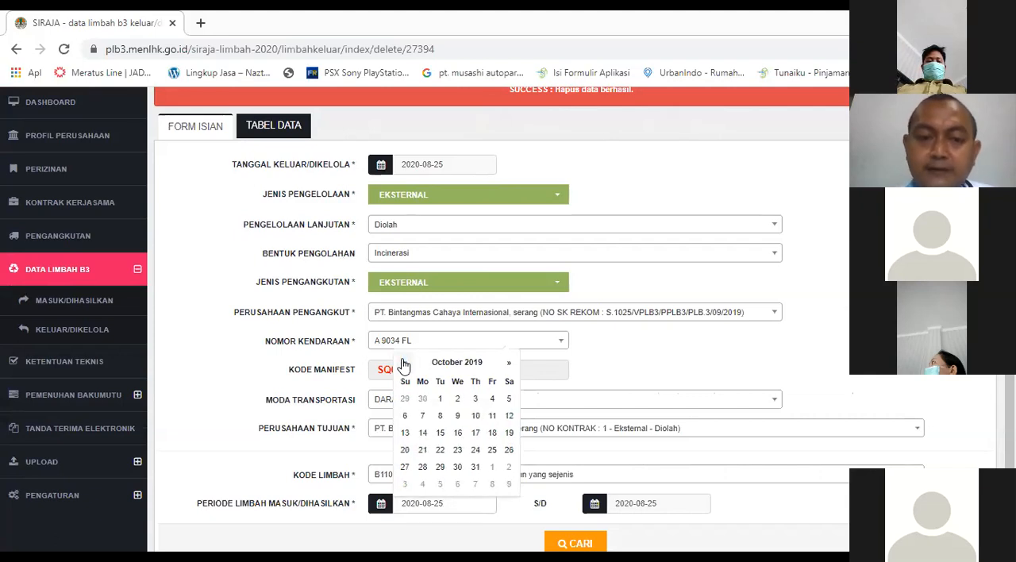
click(440, 398)
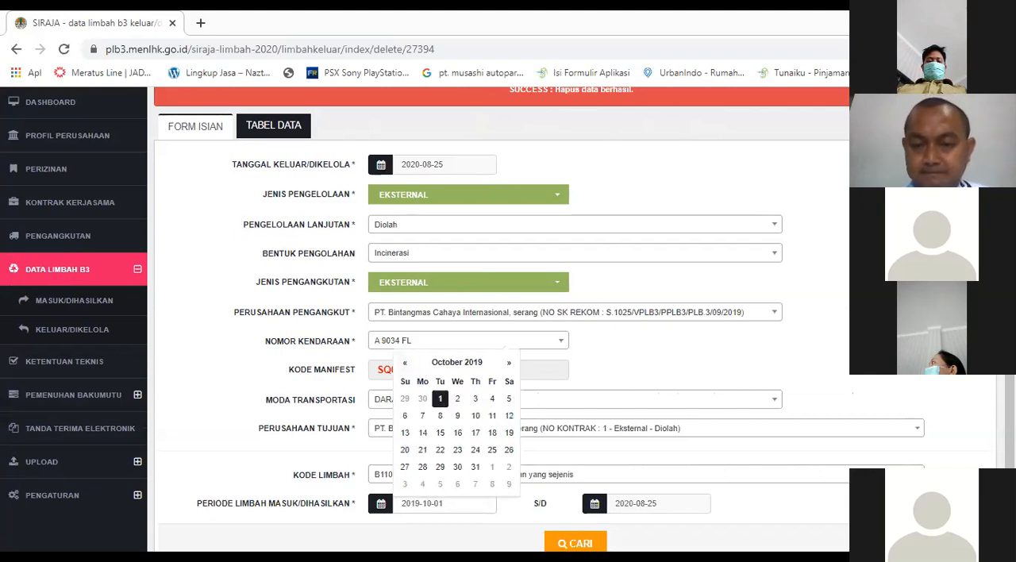
click(682, 369)
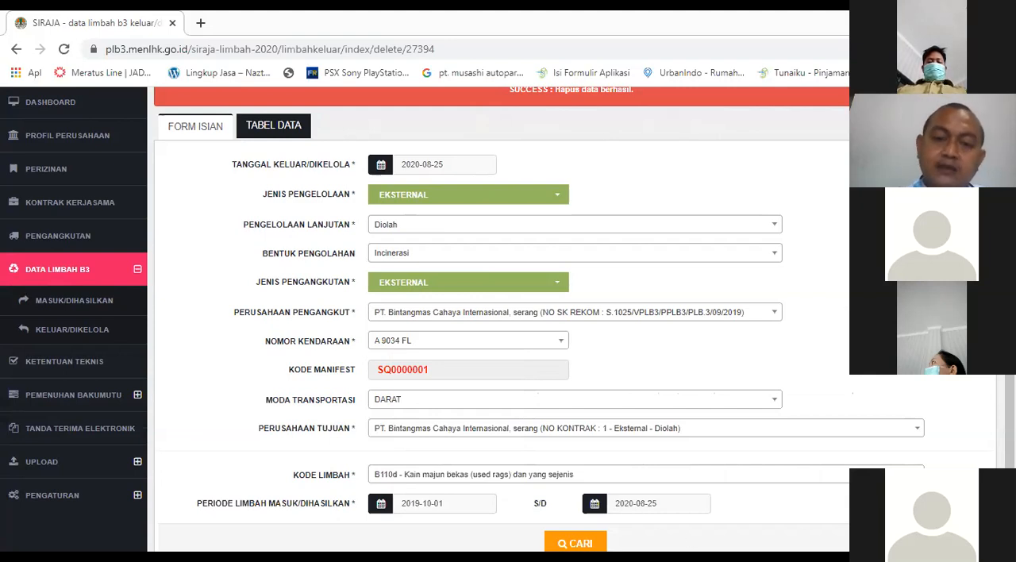
click(575, 543)
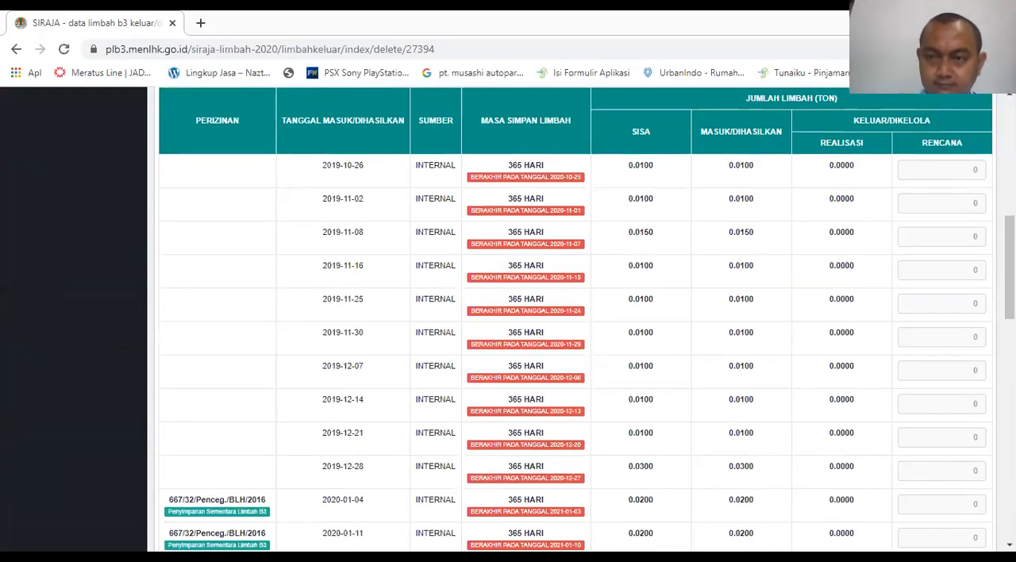
Enter Rencana amounts of 0.01 for 2019-10-26, 0.01 for 2019-11-02 and 0.015 for 2019-11-08.
scroll(575, 318, up, 3)
scroll(576, 317, down, 1)
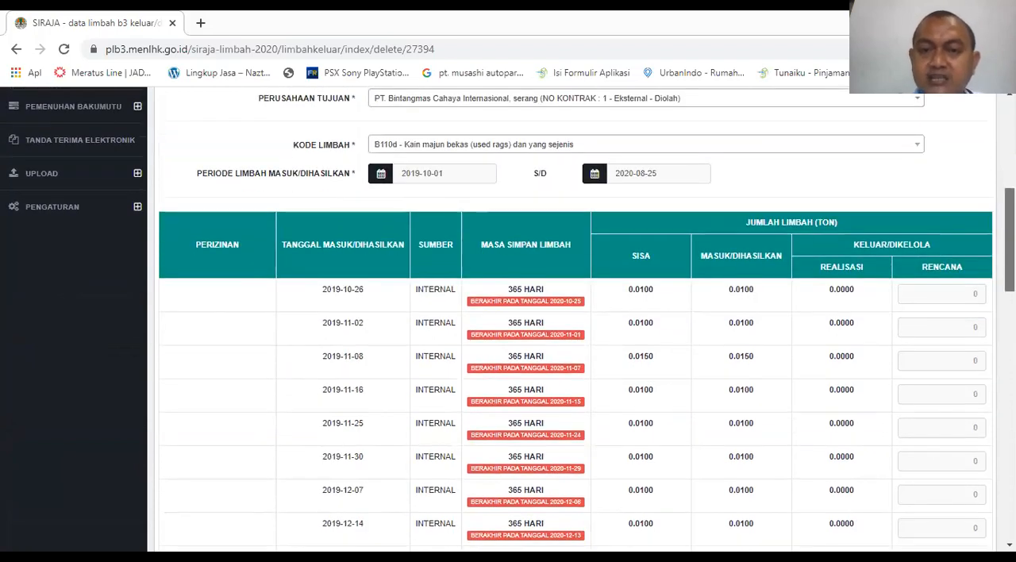
scroll(575, 317, down, 8)
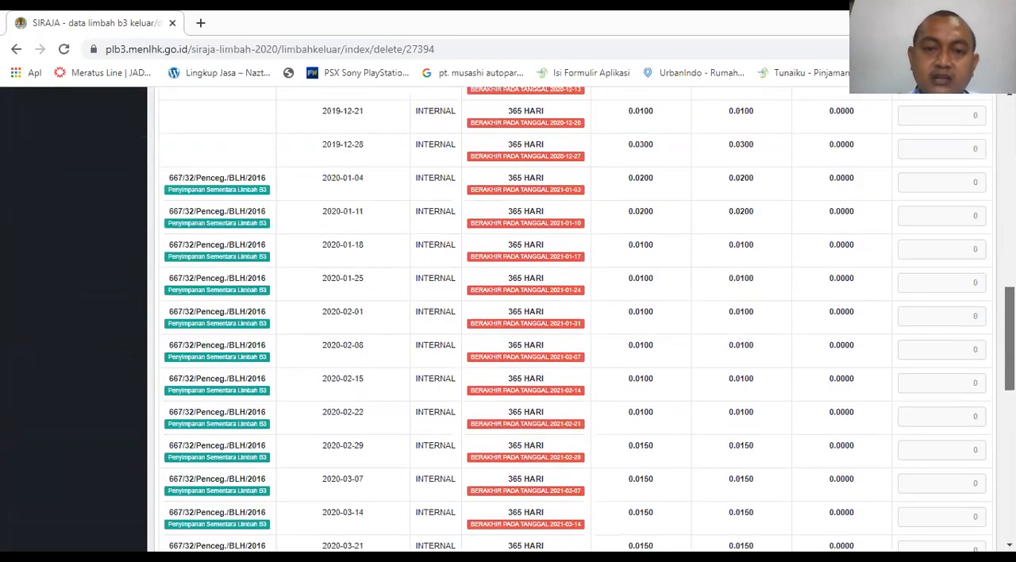
scroll(575, 317, down, 5)
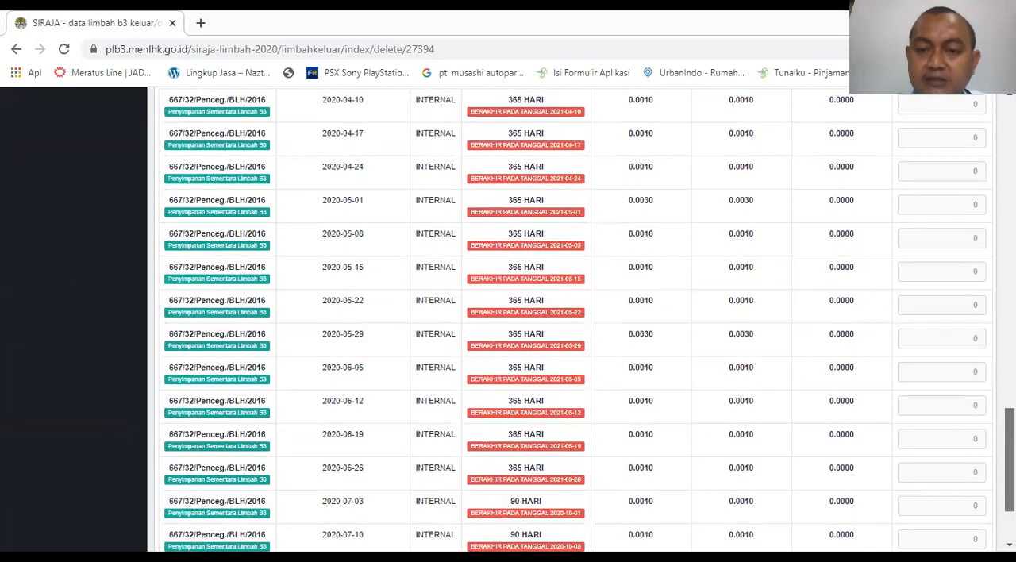
scroll(576, 317, up, 15)
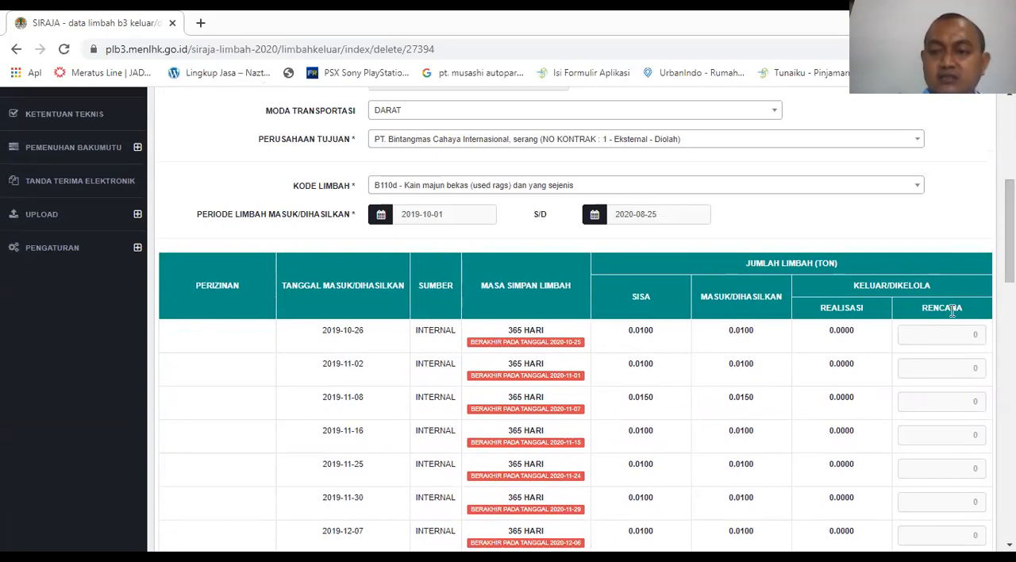
click(944, 335)
scroll(575, 318, down, 15)
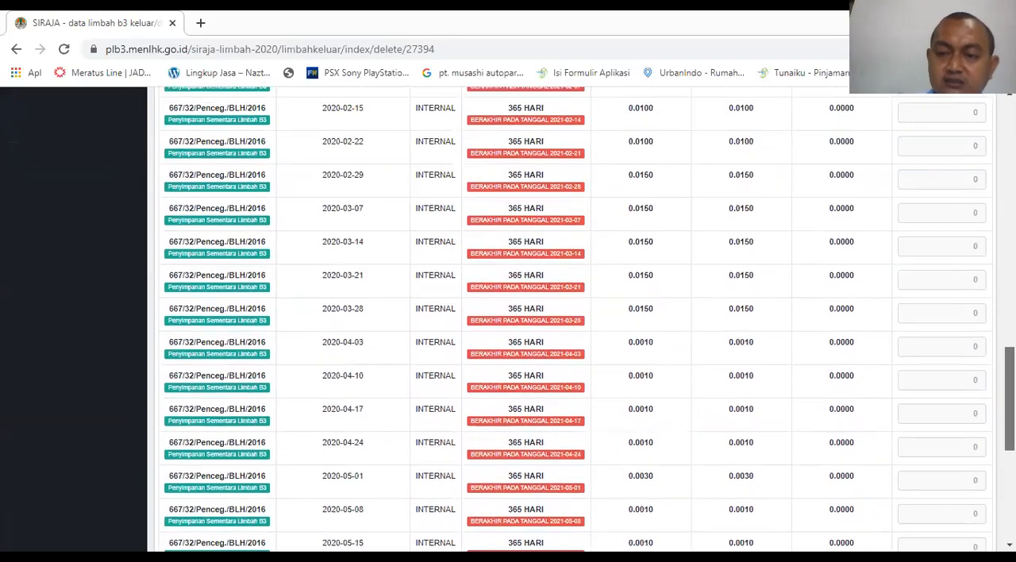
drag(1009, 488, 1010, 234)
click(941, 331)
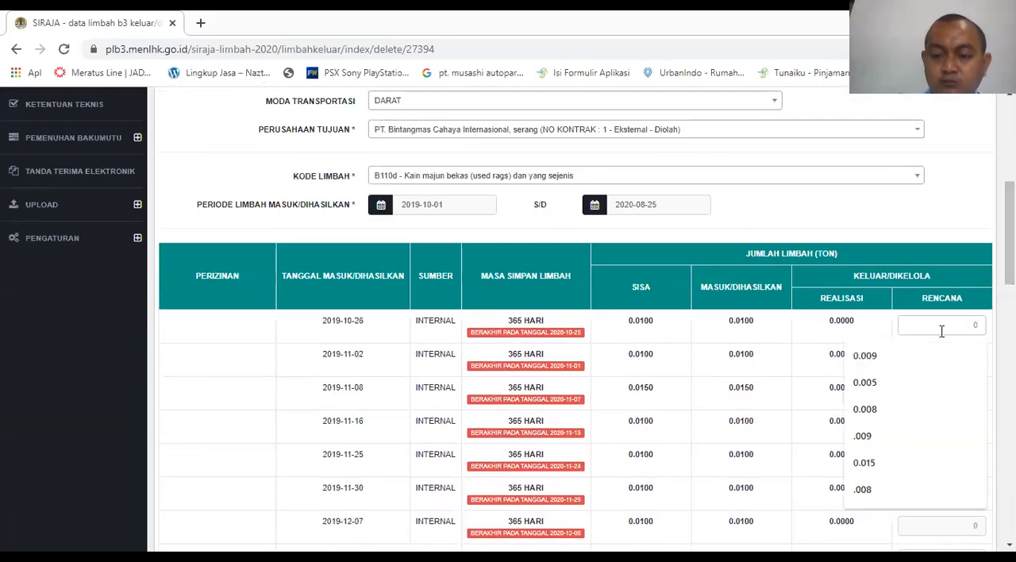
text(0)
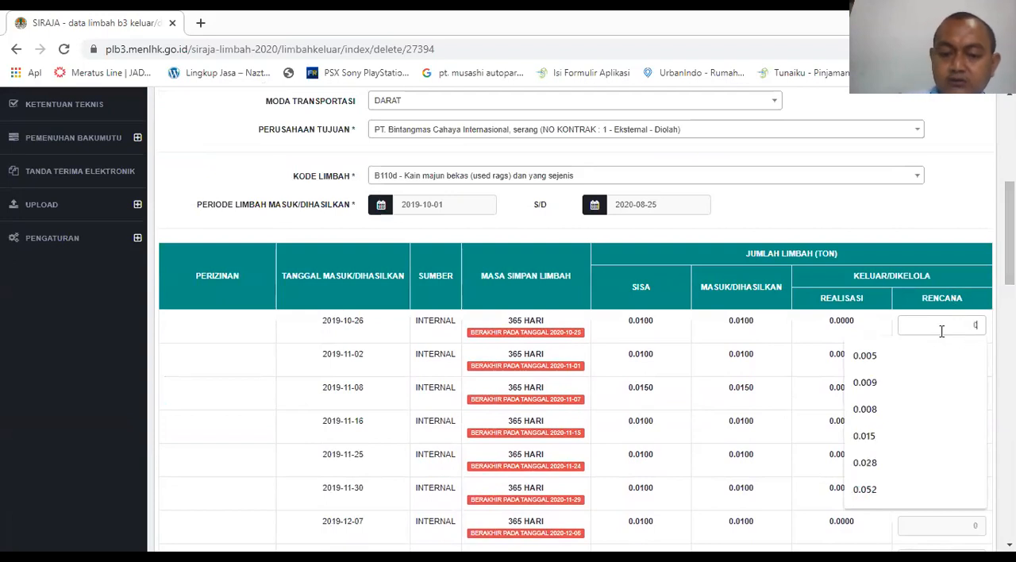
text(.01)
click(918, 356)
text(0.01)
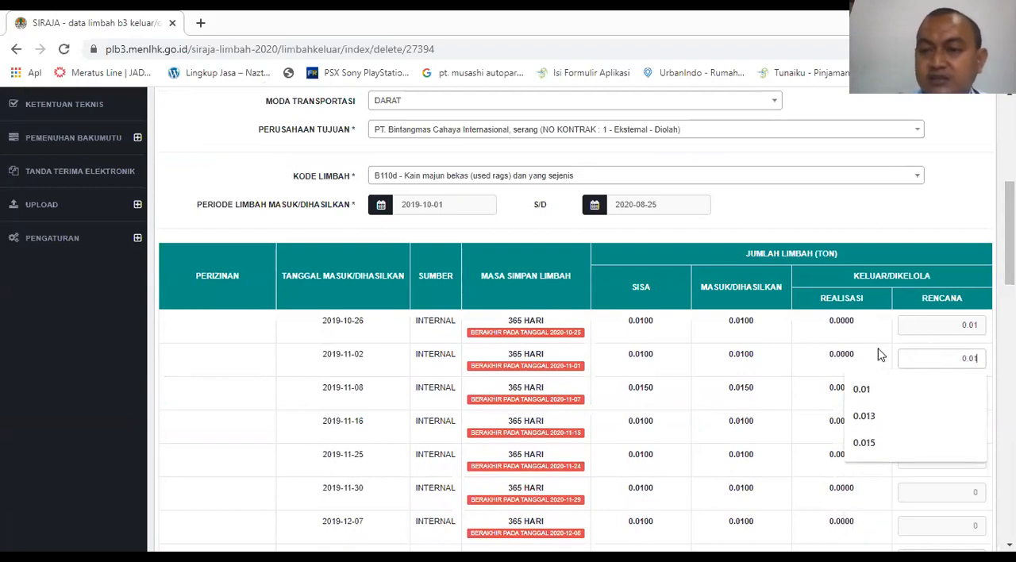
click(923, 389)
text(0.01)
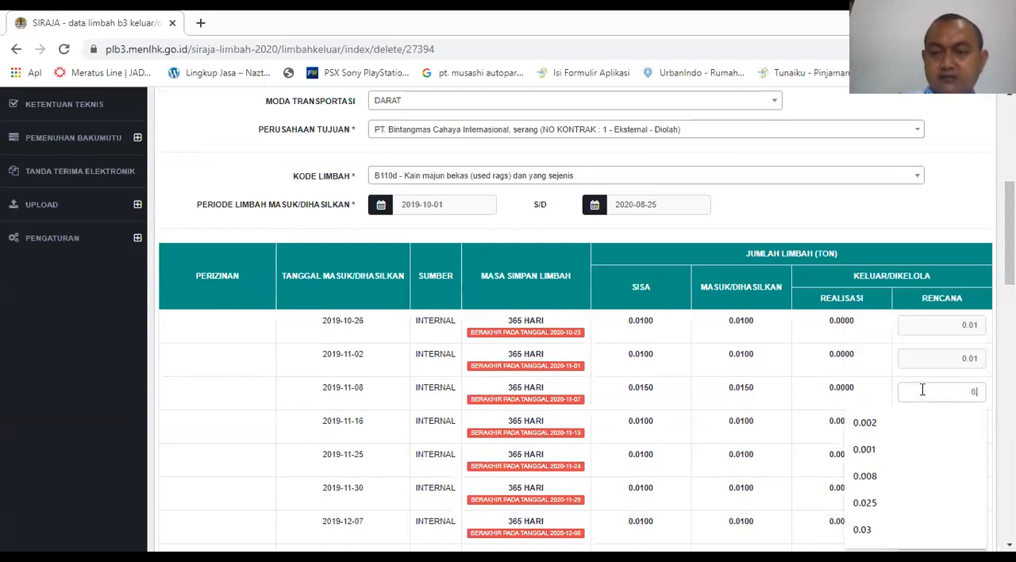
text(5)
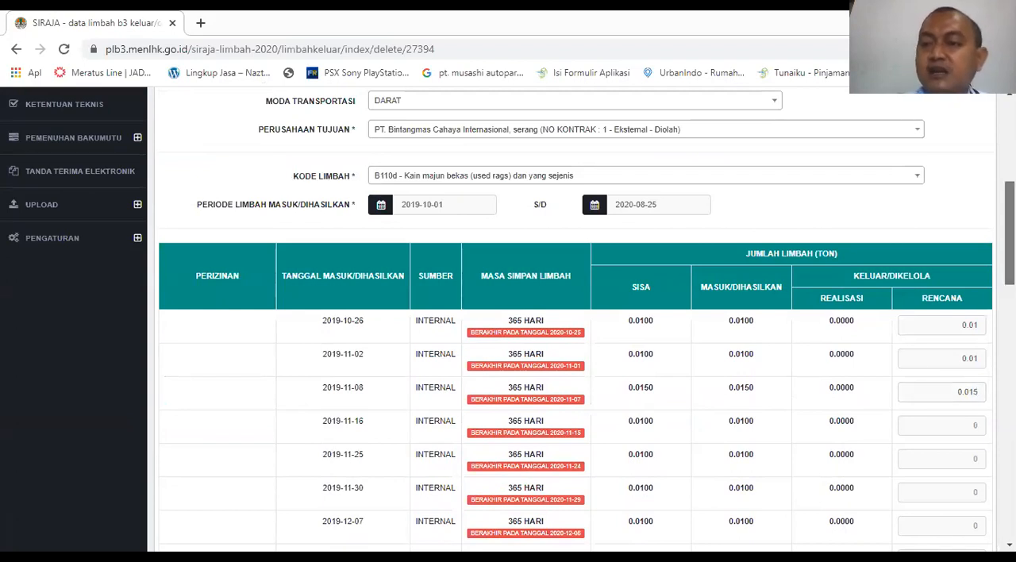
Check the Rencana total at the end of the waste table against the amounts entered in the first rows.
scroll(984, 456, down, 15)
drag(963, 445, 917, 451)
click(960, 447)
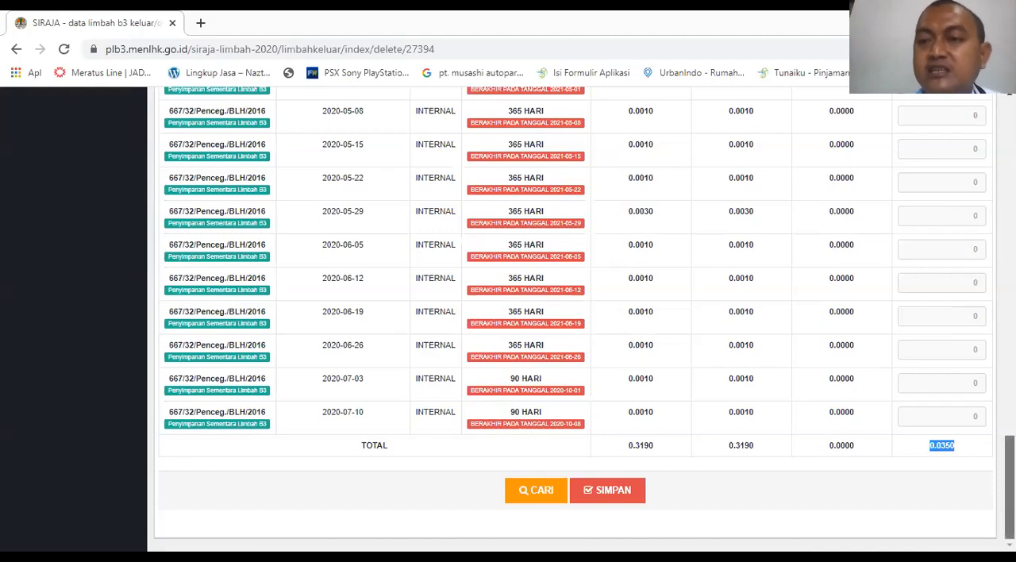
scroll(1009, 476, up, 1)
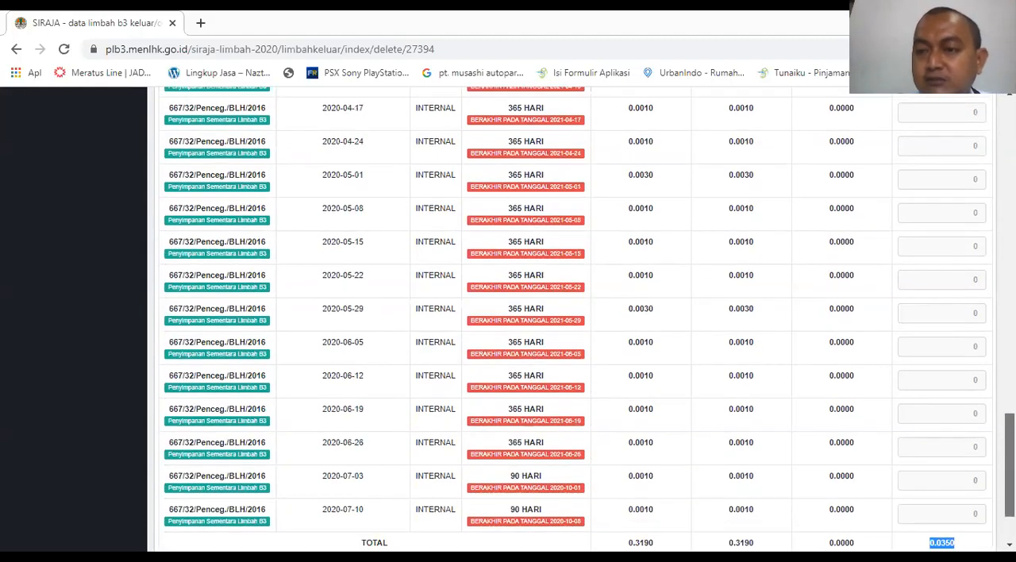
scroll(1010, 476, up, 4)
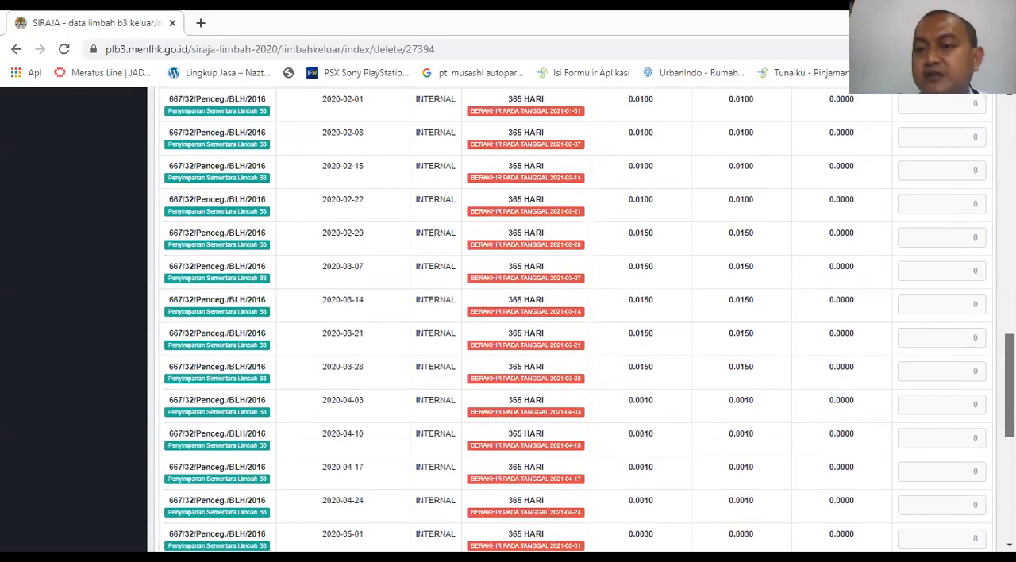
scroll(576, 317, up, 6)
drag(1010, 264, 1010, 264)
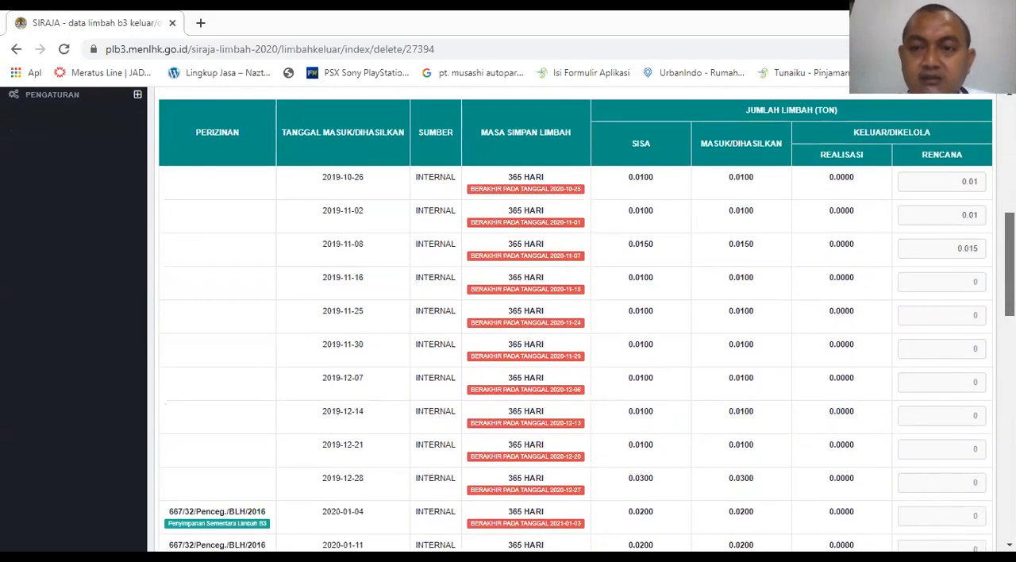
drag(1010, 264, 1010, 492)
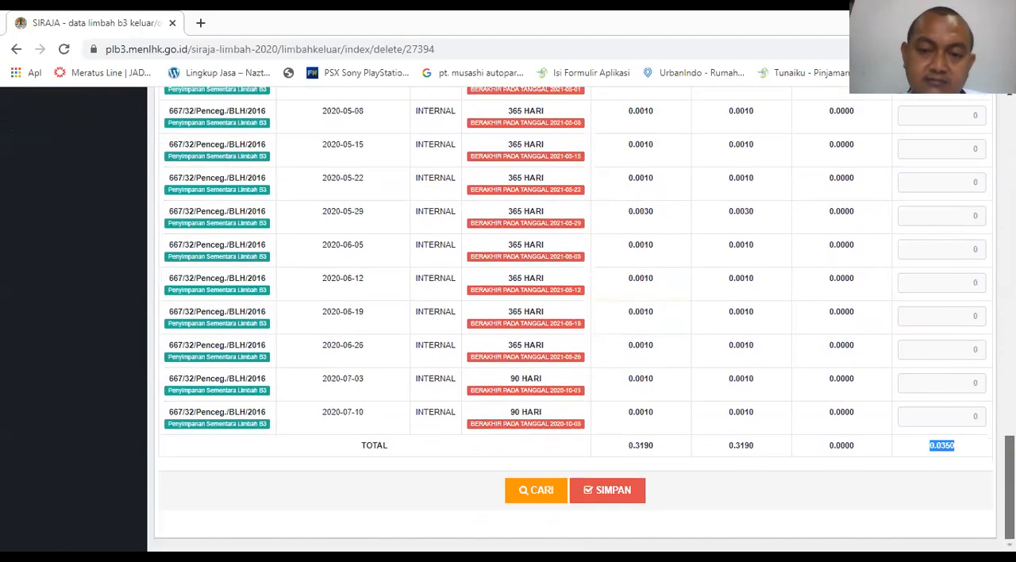
Save the outgoing waste record and reopen the Keluar/Dikelola page.
click(594, 496)
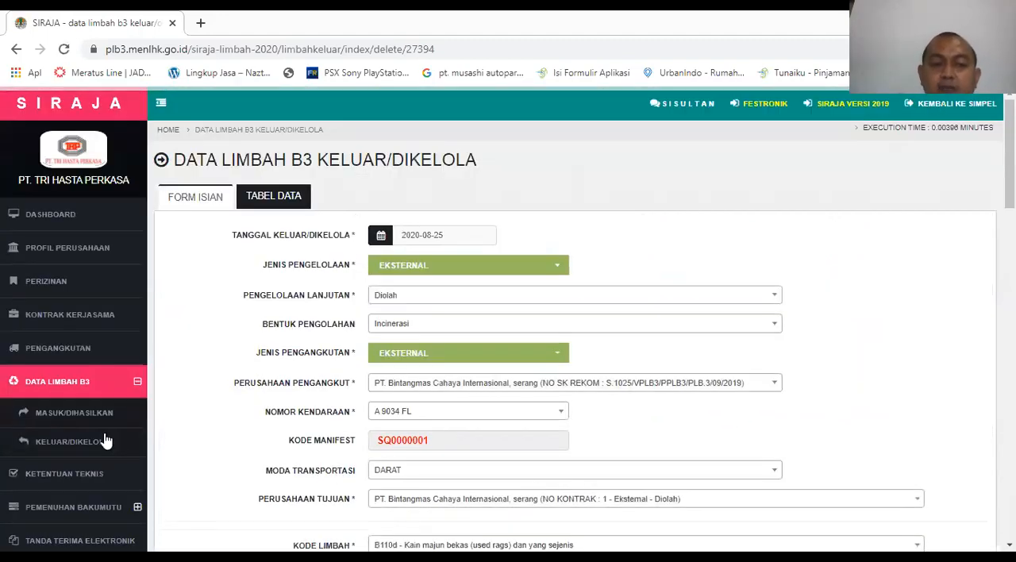
click(100, 443)
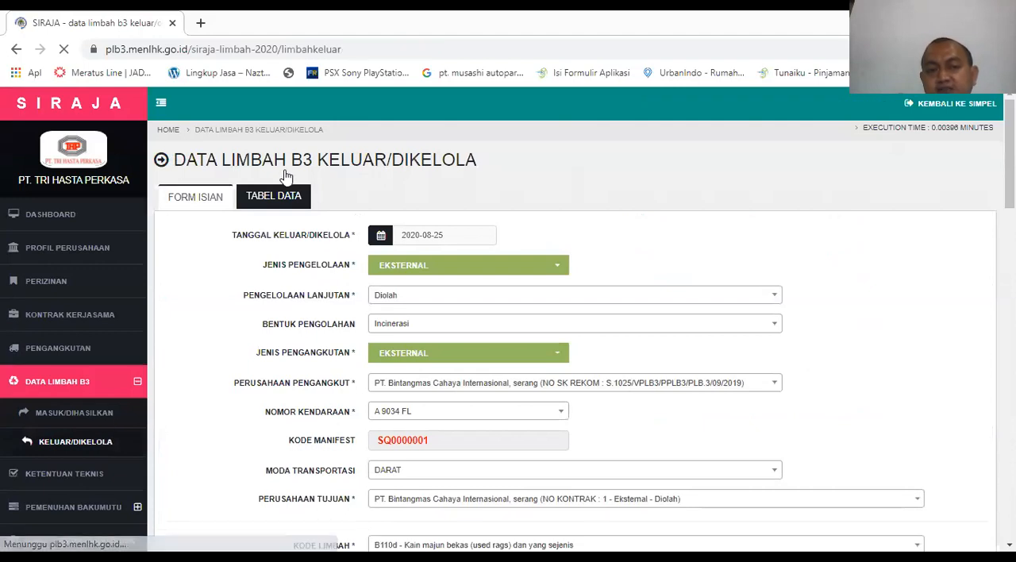
Review the outgoing waste records in the Keluar/Dikelola data table and open the Akun Saya account settings.
click(281, 201)
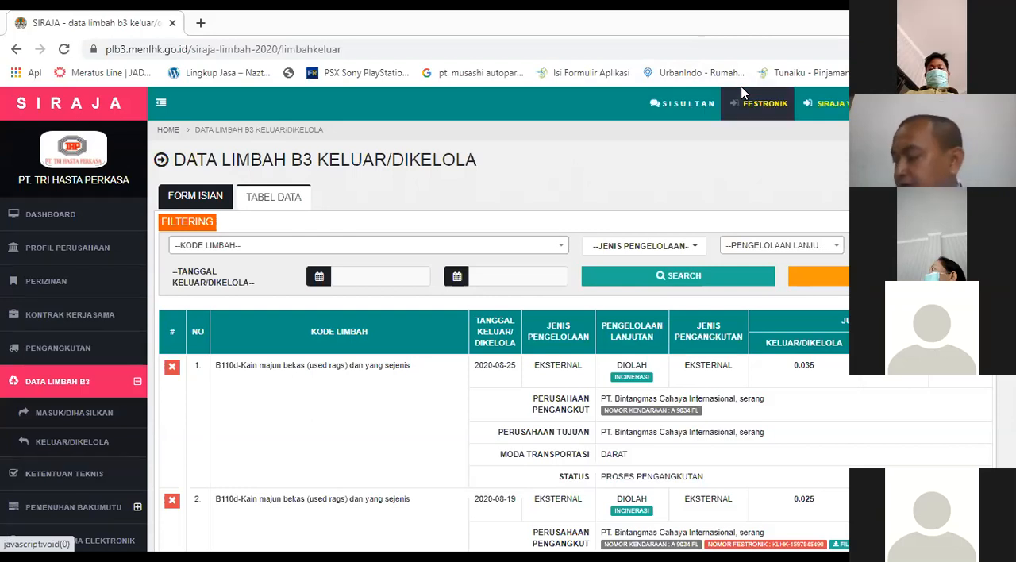
scroll(500, 318, down, 3)
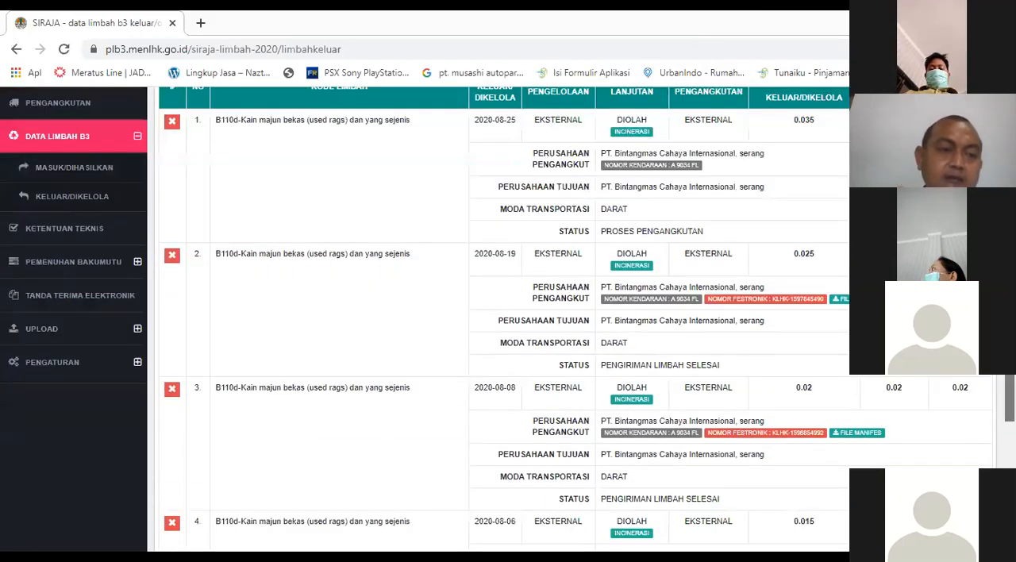
click(40, 362)
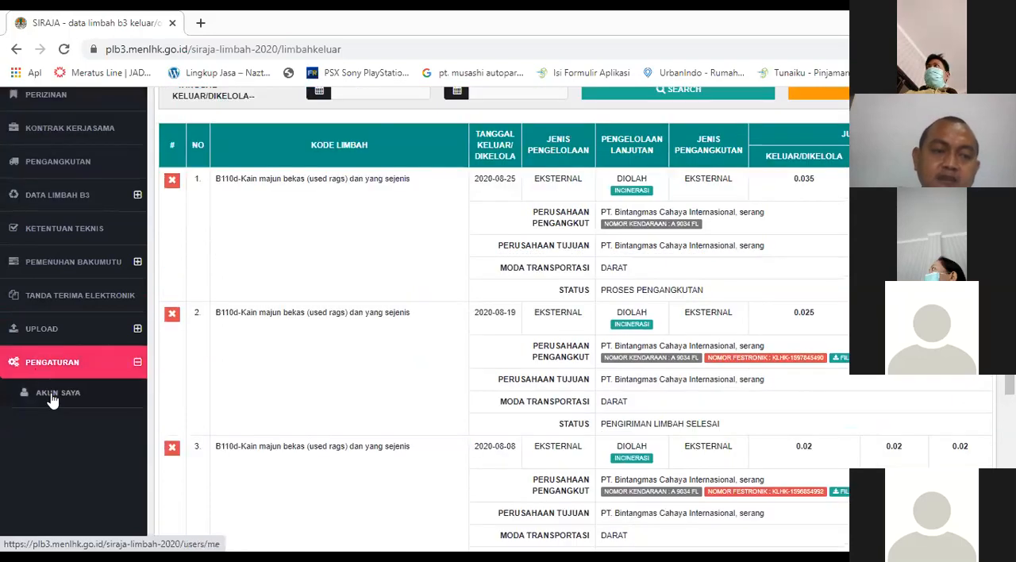
click(52, 399)
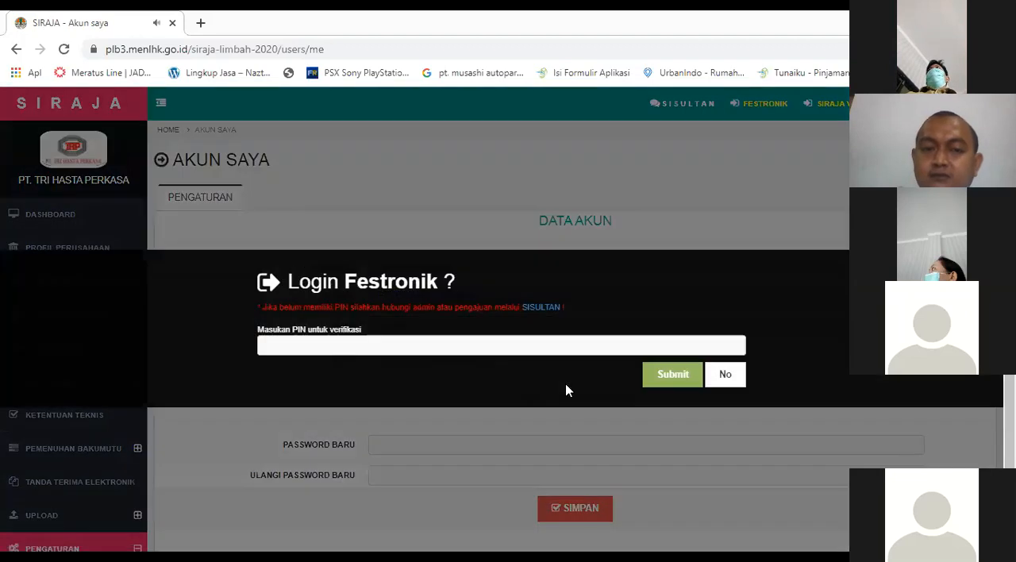
Log in to Festronik by entering and submitting the verification PIN.
click(421, 342)
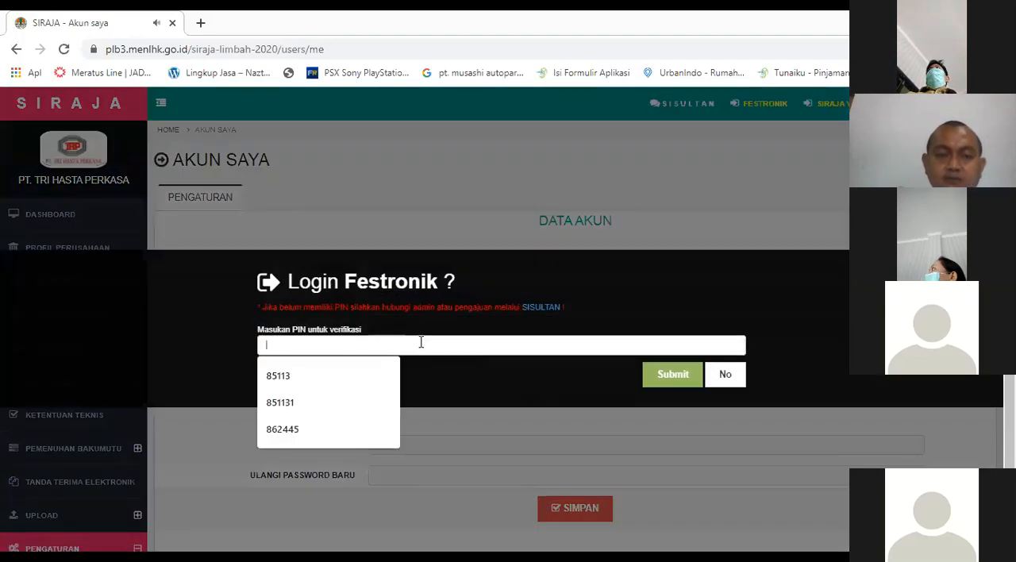
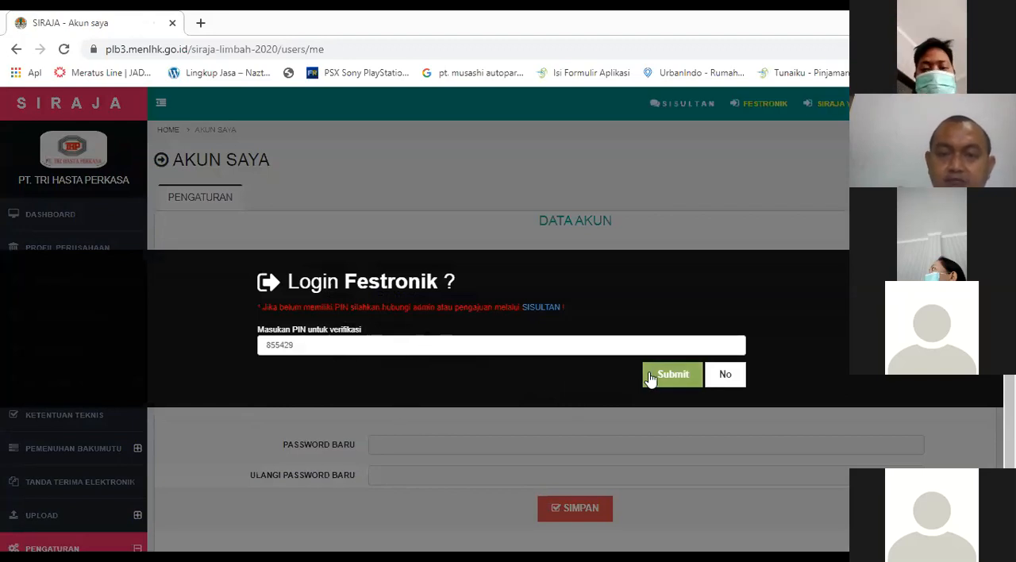
click(651, 376)
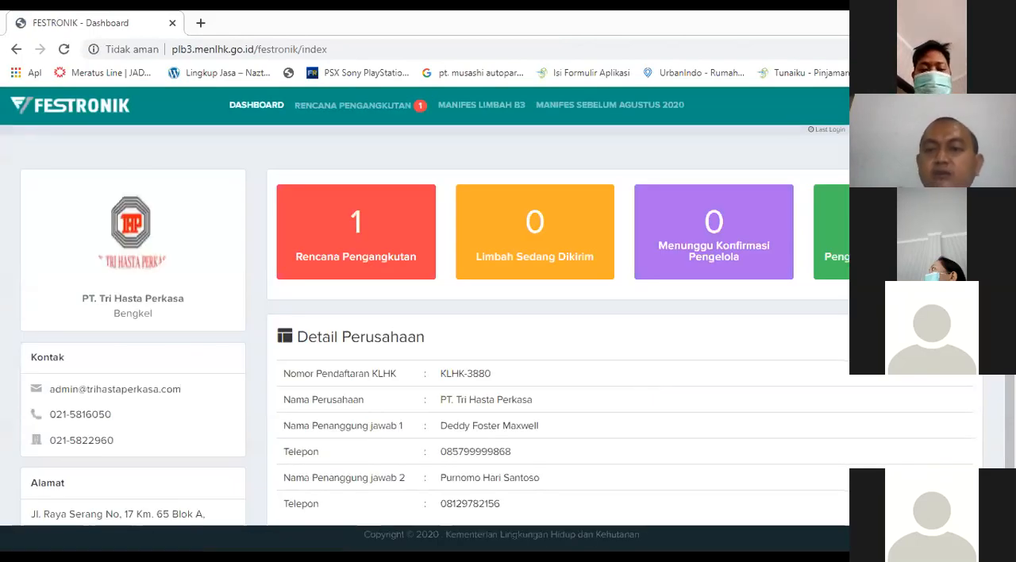
View the Rencana Pengangkutan list of planned waste transports and return to the Festronik dashboard.
click(333, 232)
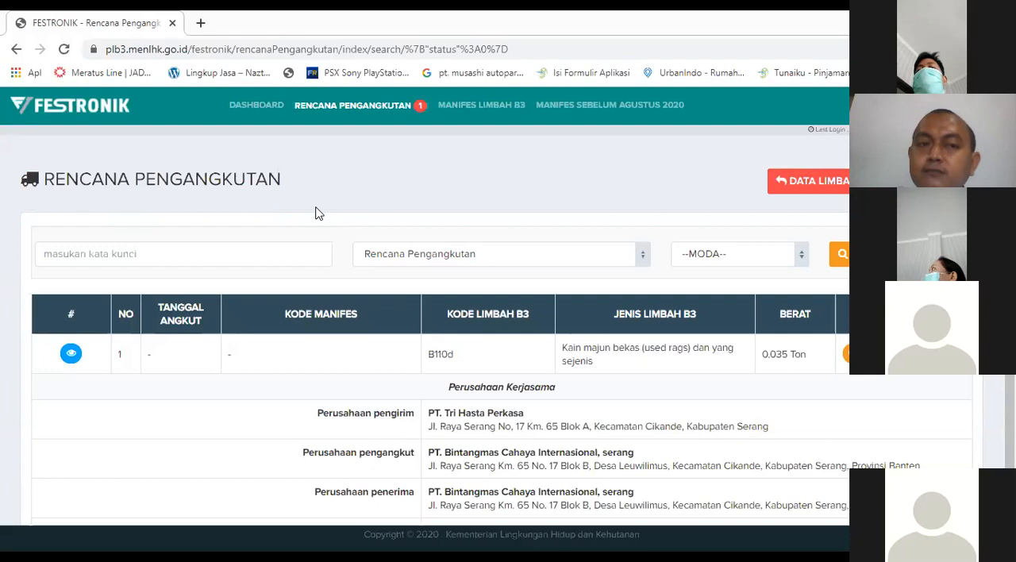
click(257, 105)
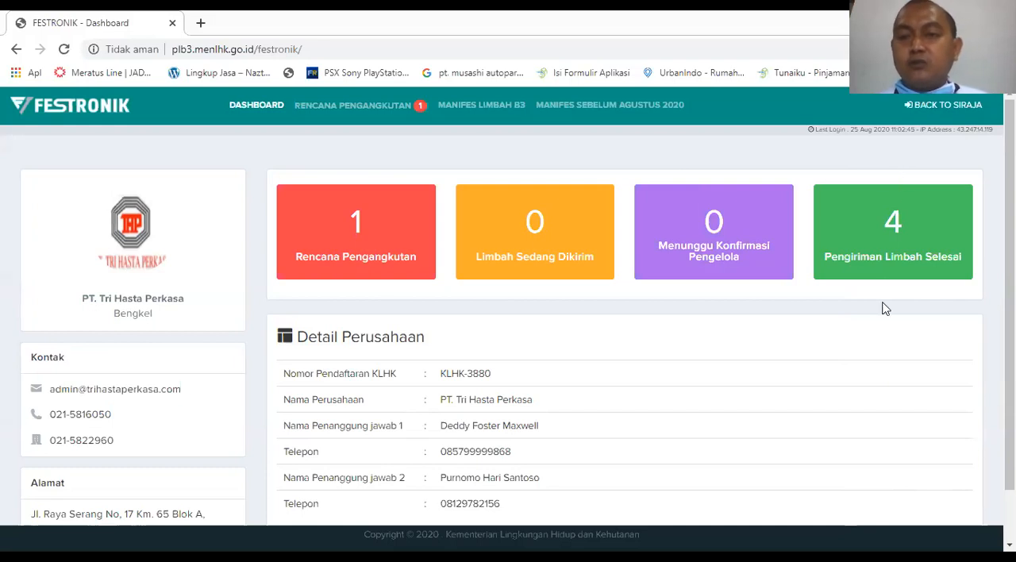
drag(900, 174, 882, 330)
click(882, 331)
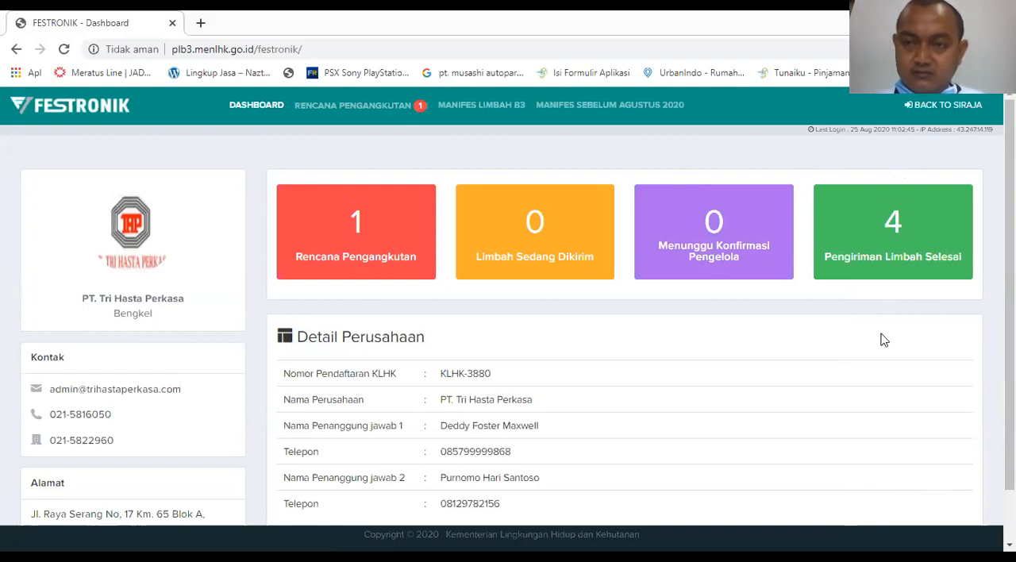
Open the completed waste shipments, read through the printable manifest for the 2020-08-19 B110d shipment and close it.
click(877, 244)
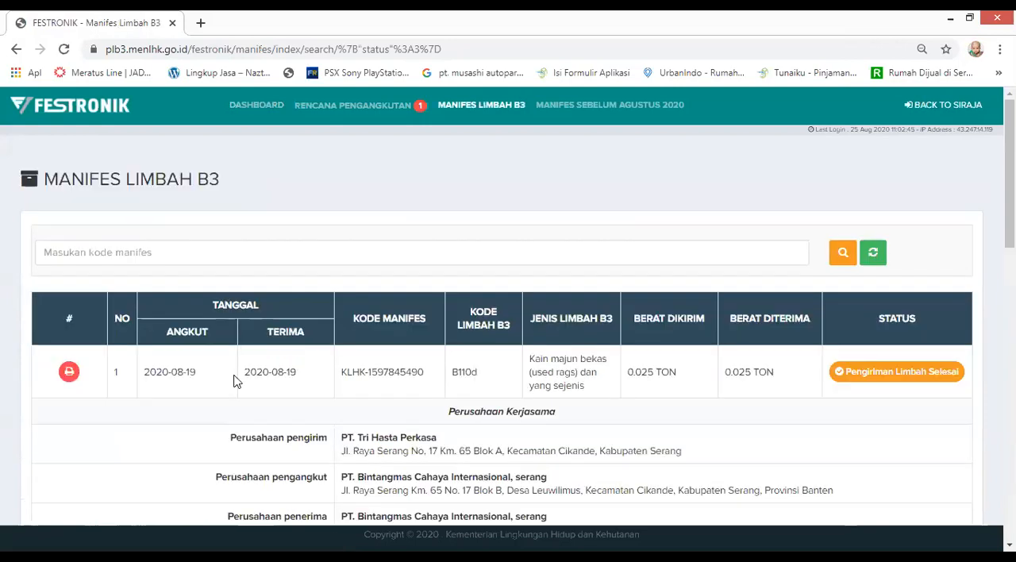
click(69, 373)
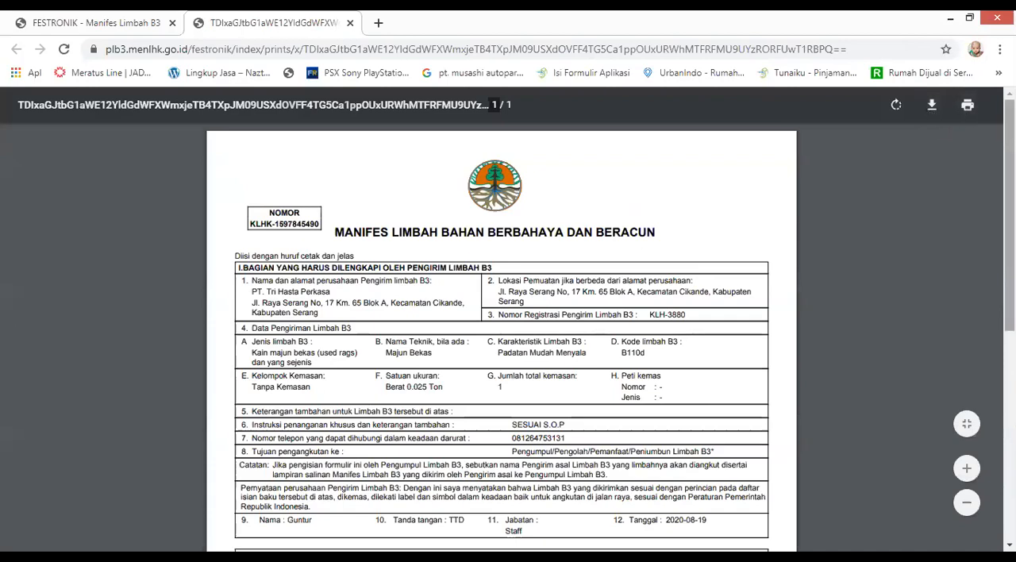
scroll(500, 334, down, 2)
scroll(500, 333, down, 1)
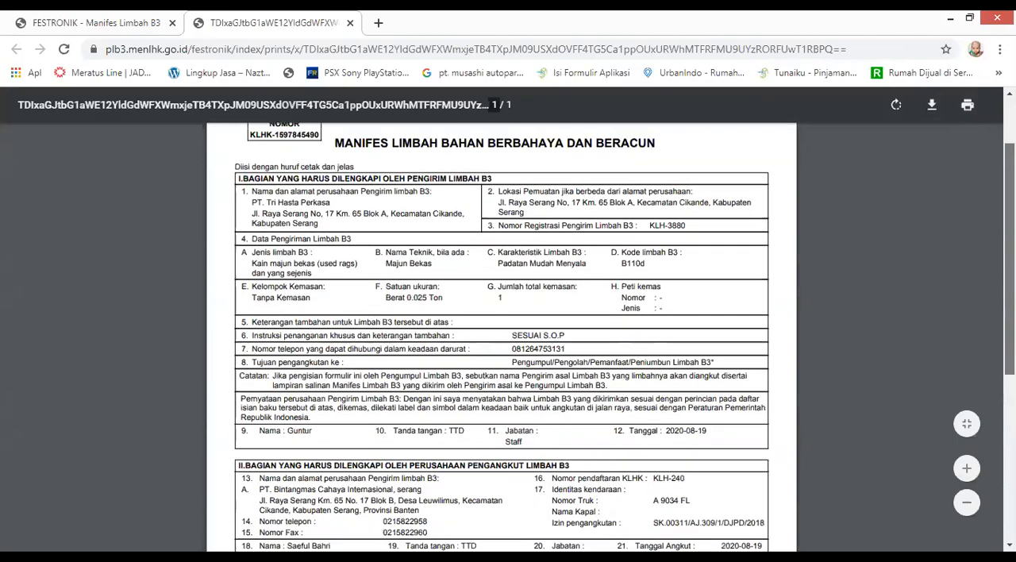
scroll(500, 333, down, 6)
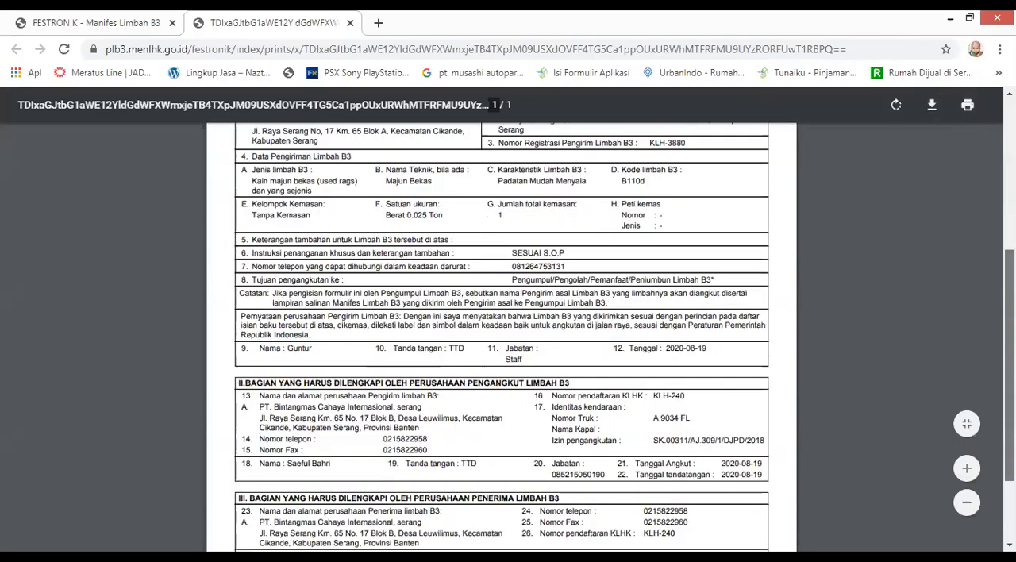
scroll(500, 334, down, 3)
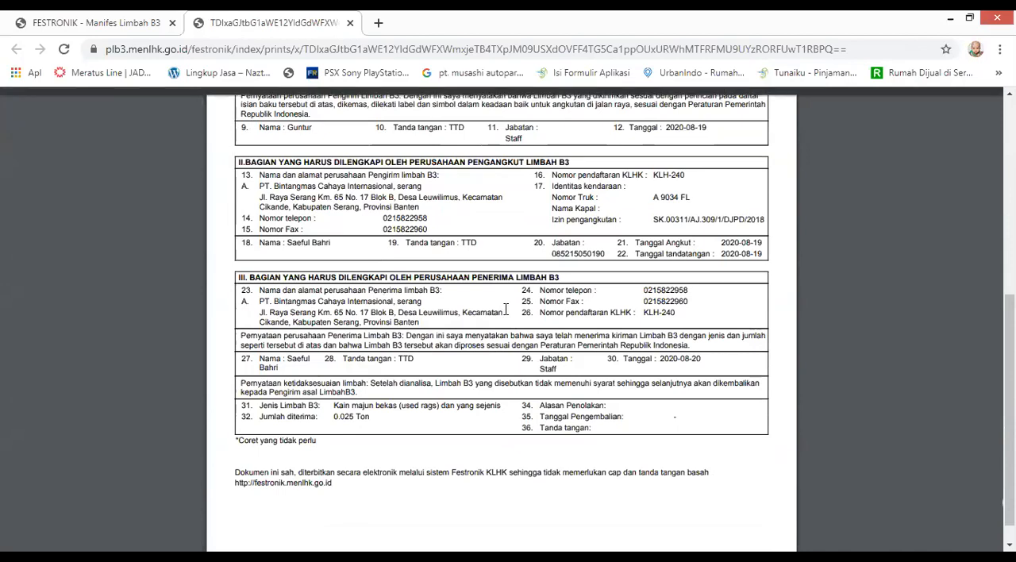
click(351, 23)
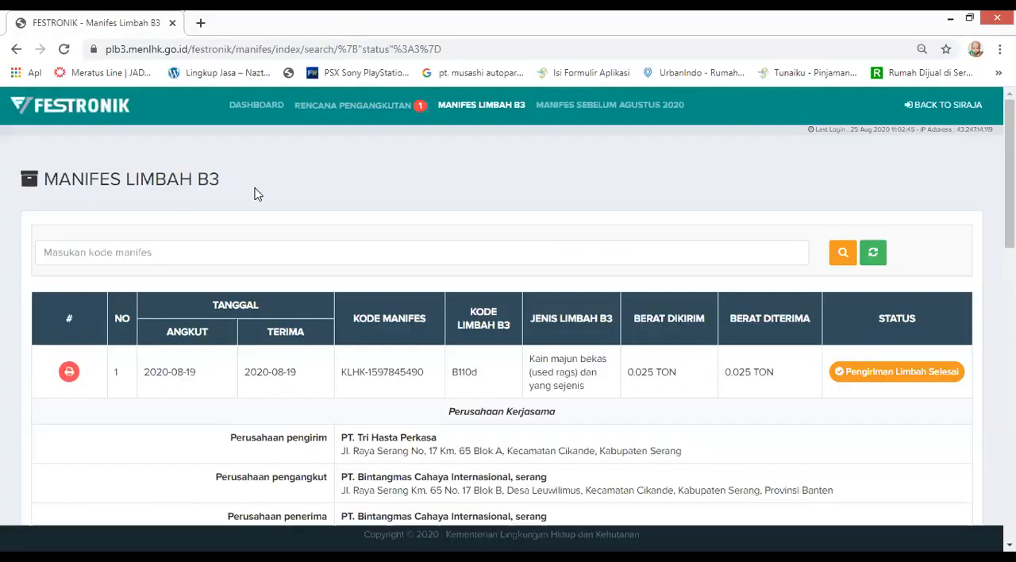